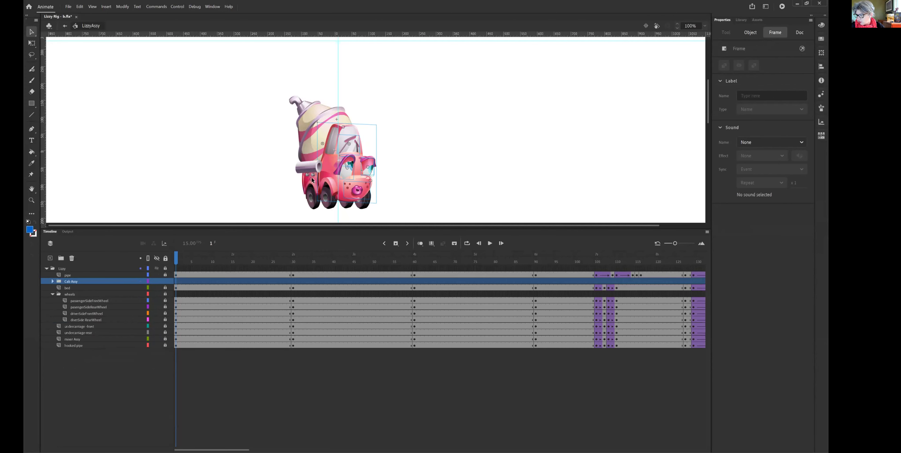
# Check the truck rig's parts by toggling the bed and mixer body layers' visibility and collapsing and re-expanding the wheels folder
pyautogui.click(157, 287)
pyautogui.click(60, 296)
pyautogui.click(53, 294)
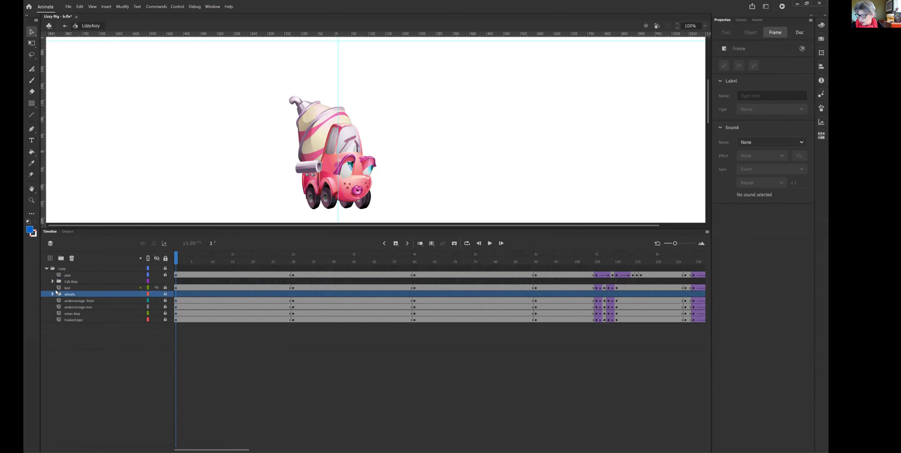
pyautogui.click(53, 295)
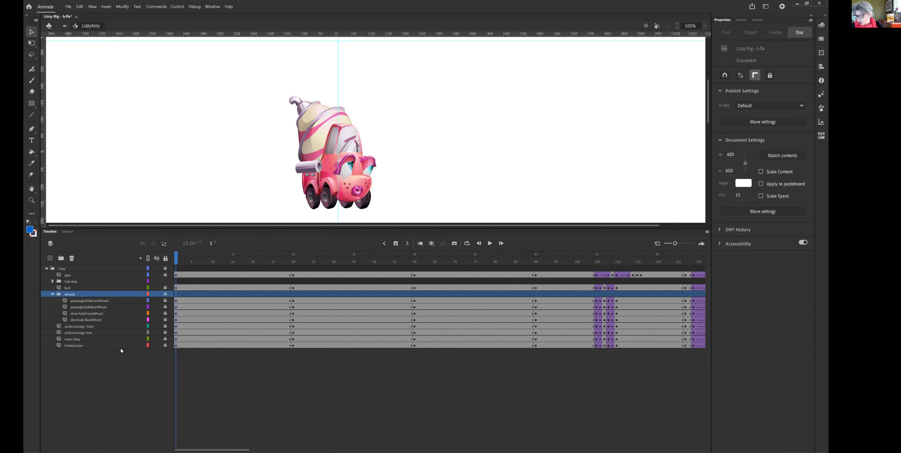
pyautogui.click(156, 340)
pyautogui.click(157, 339)
# Play the LizzyAssy timeline and scrub through its first 15 frames to examine the mixer animation, stopping at frame 8
pyautogui.click(177, 258)
pyautogui.press('Return')
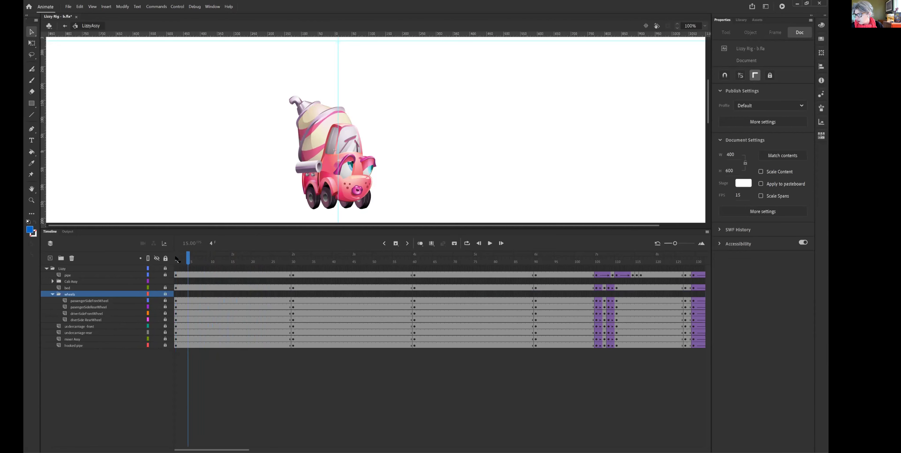
pyautogui.moveTo(177, 259); pyautogui.dragTo(231, 254)
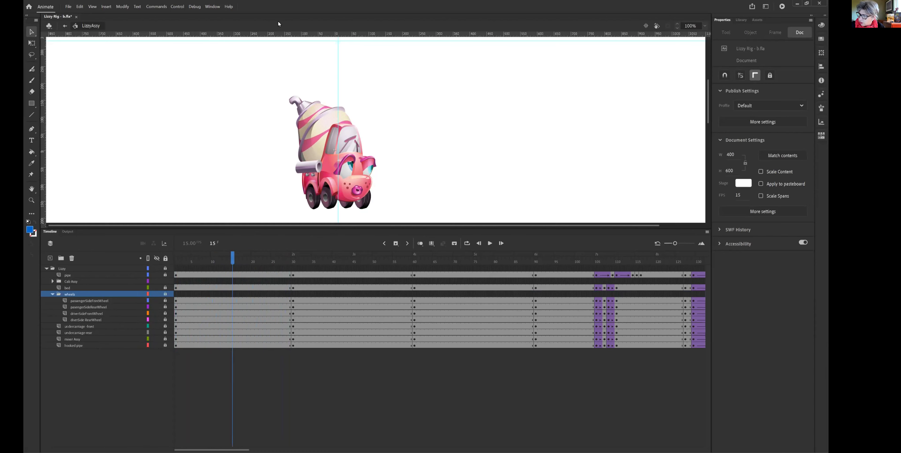
pyautogui.moveTo(232, 260); pyautogui.dragTo(204, 261)
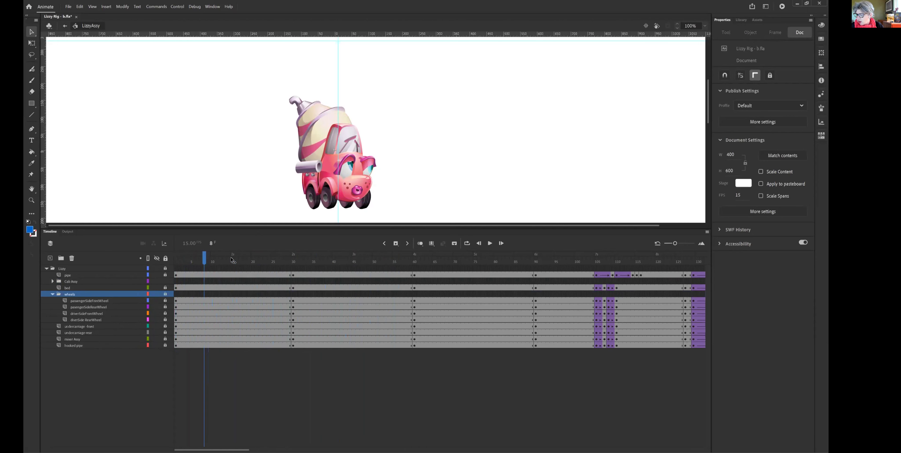
# Open the passenger eye symbol for editing in place and go to its frame 2
pyautogui.click(354, 164)
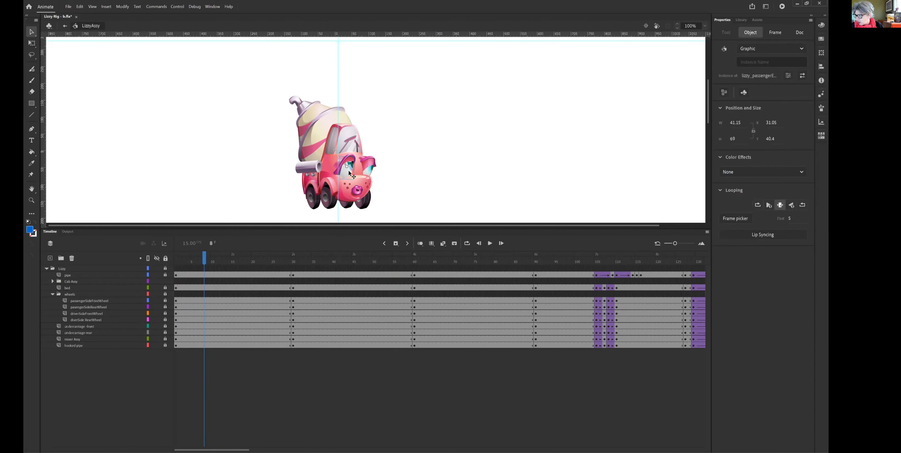
pyautogui.doubleClick(351, 174)
pyautogui.moveTo(191, 260)
pyautogui.mouseDown()
pyautogui.moveTo(179, 261)
pyautogui.moveTo(228, 260)
pyautogui.moveTo(180, 261)
pyautogui.mouseUp()
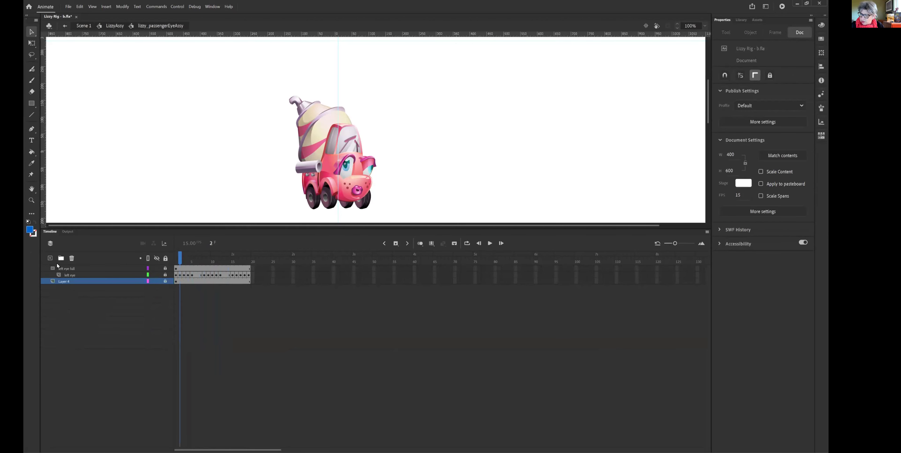
# Unlock all layers of the eye symbol, hide the mask layer above the left eye, and play the eye animation at 200% zoom
pyautogui.click(166, 259)
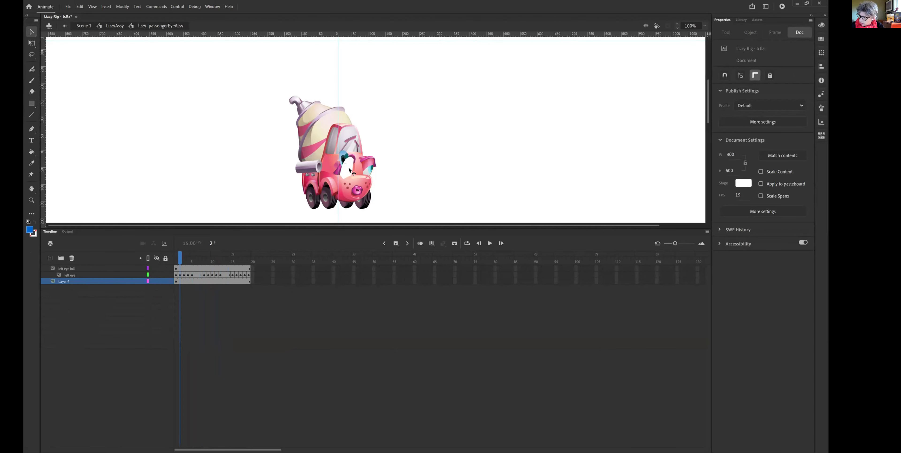
pyautogui.press('z')
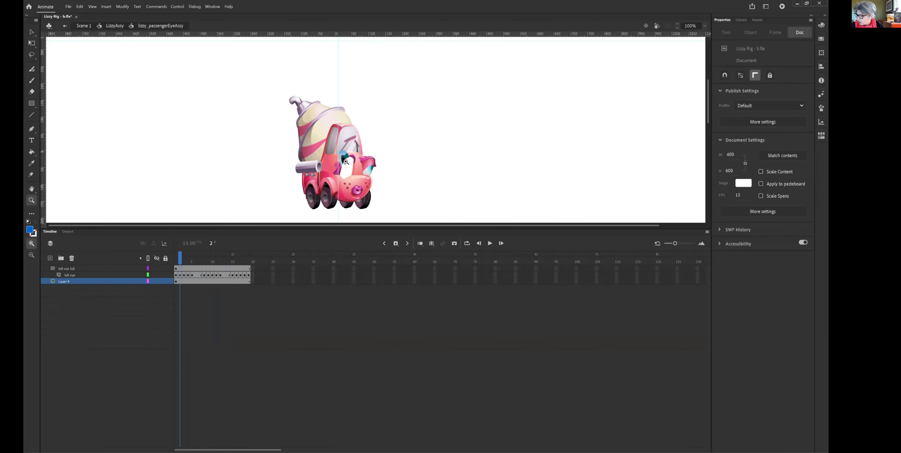
pyautogui.click(347, 164)
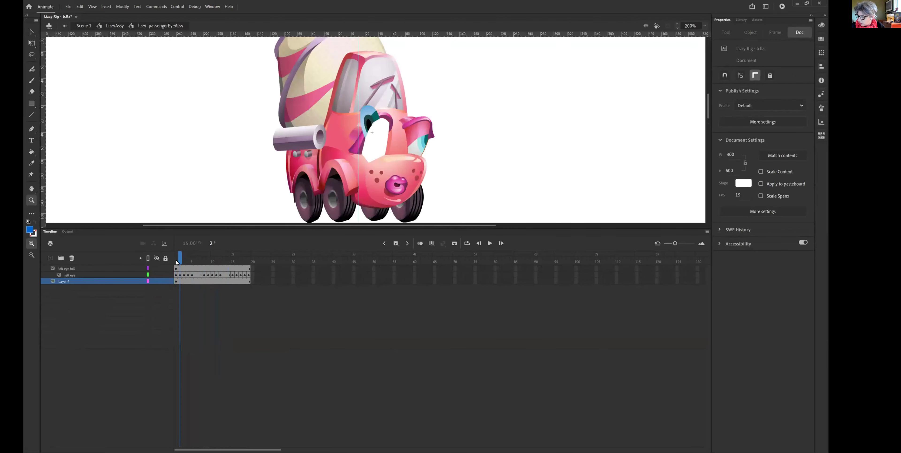
pyautogui.click(156, 268)
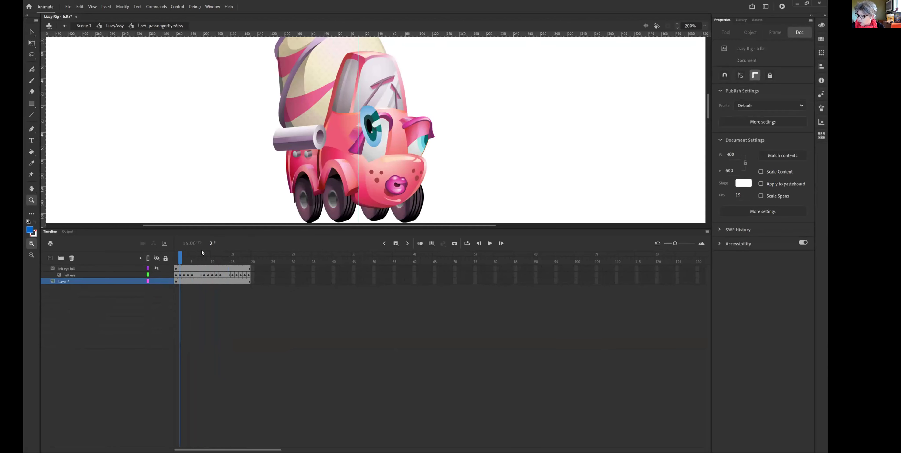
pyautogui.press('Return')
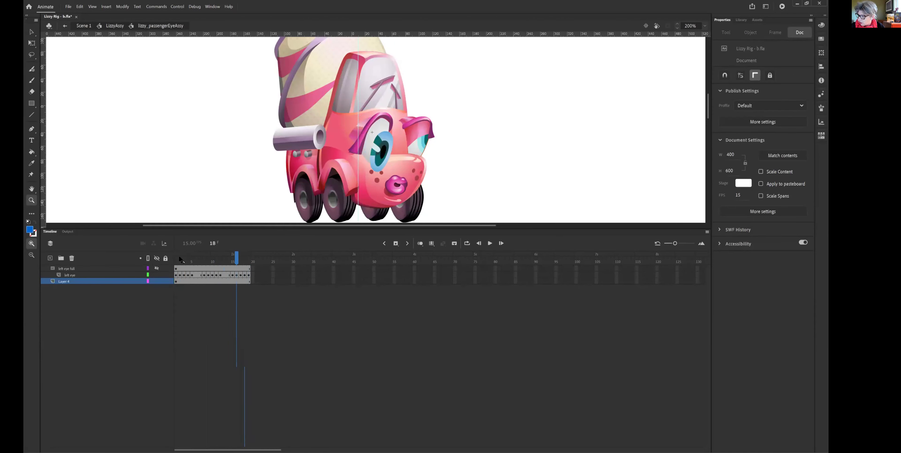
# Return to frame 1, relock all the eye symbol's layers, and show the mask layer again
pyautogui.click(178, 259)
pyautogui.click(166, 258)
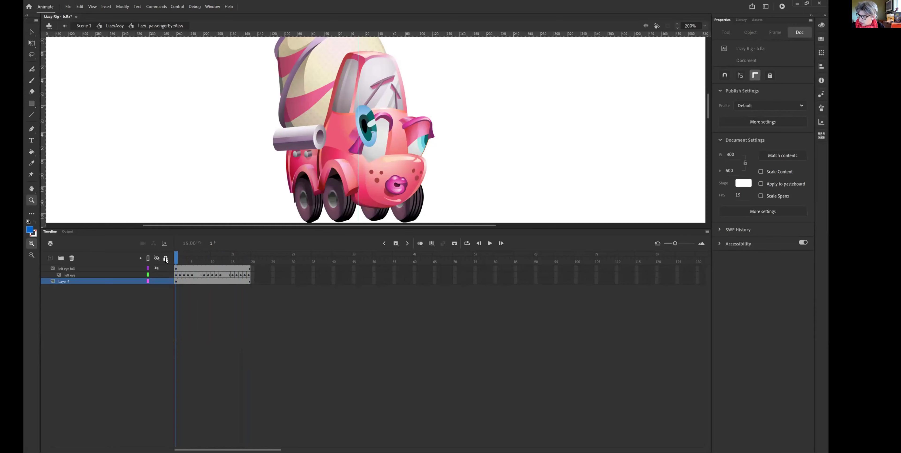
pyautogui.click(157, 269)
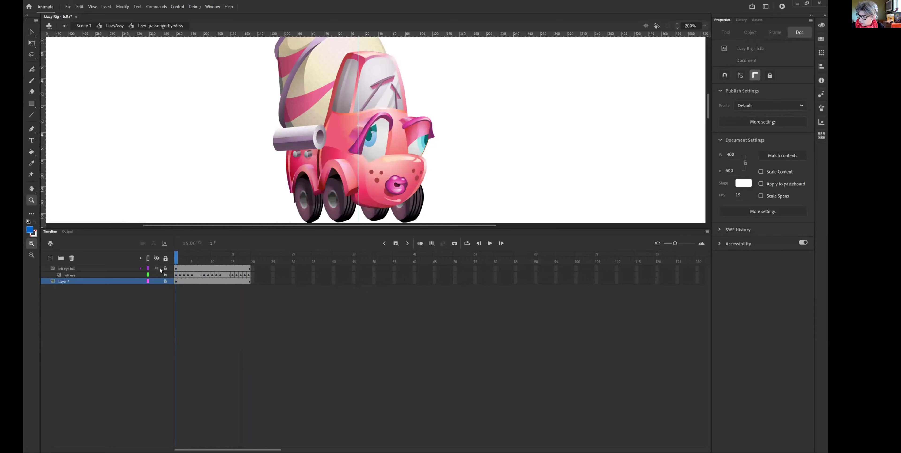
# Step through the eye symbol's frames one by one to the end and back to frame 1, and play the animation
pyautogui.press('.')
pyautogui.press('.')
pyautogui.press('.')
pyautogui.press('.')
pyautogui.press('.')
pyautogui.press('.')
pyautogui.press('.')
pyautogui.press('.')
pyautogui.press('.')
pyautogui.press('.')
pyautogui.press('.')
pyautogui.press('.')
pyautogui.press('.')
pyautogui.press('.')
pyautogui.press('.')
pyautogui.press('.')
pyautogui.press('.')
pyautogui.press('.')
pyautogui.press(',')
pyautogui.press(',')
pyautogui.press(',')
pyautogui.press(',')
pyautogui.press(',')
pyautogui.press(',')
pyautogui.press(',')
pyautogui.press(',')
pyautogui.press(',')
pyautogui.press(',')
pyautogui.press(',')
pyautogui.press(',')
pyautogui.press(',')
pyautogui.press(',')
pyautogui.press(',')
pyautogui.press(',')
pyautogui.press(',')
pyautogui.press(',')
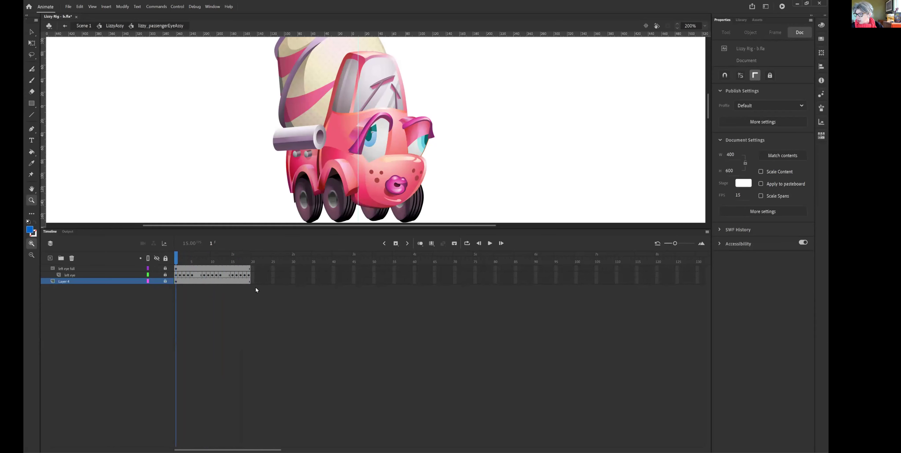
pyautogui.press('Return')
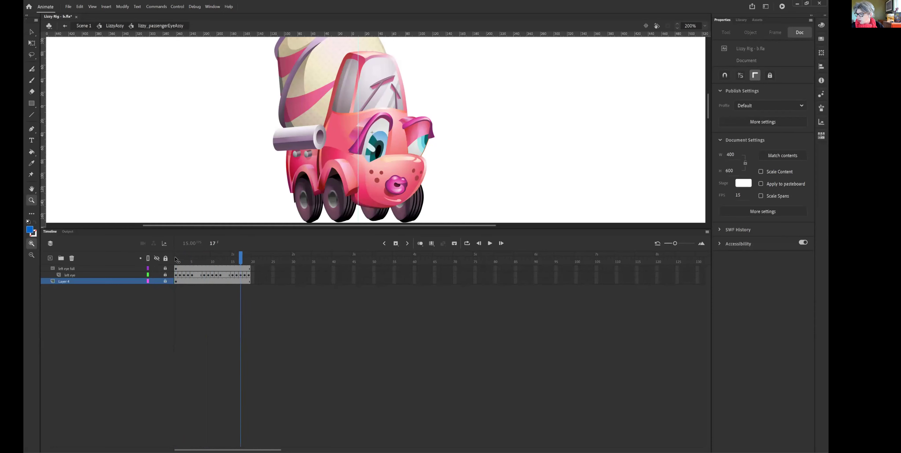
# Return to the LizzyAssy symbol, select the passenger eye instance, and open an enlarged Frame Picker for it
pyautogui.click(110, 26)
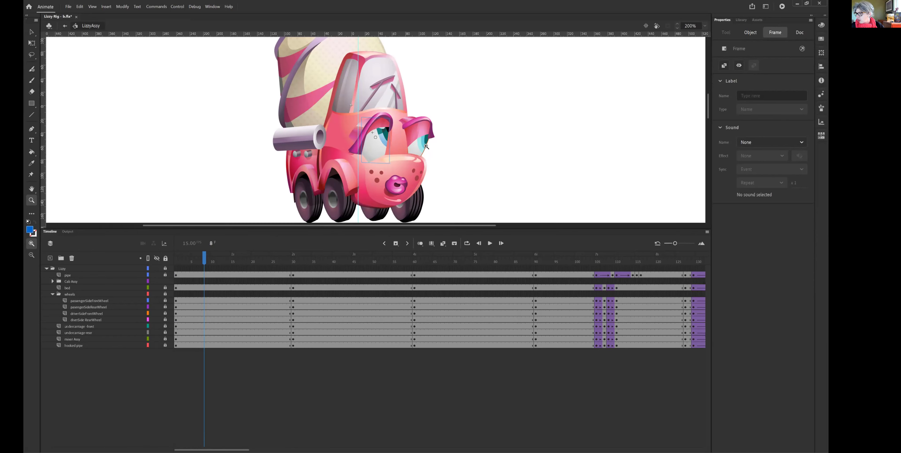
pyautogui.click(313, 303)
pyautogui.press('v')
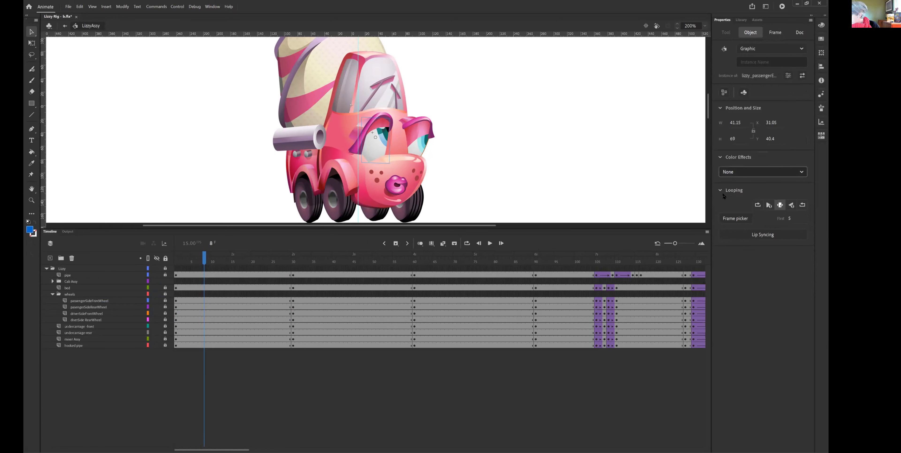
pyautogui.click(737, 220)
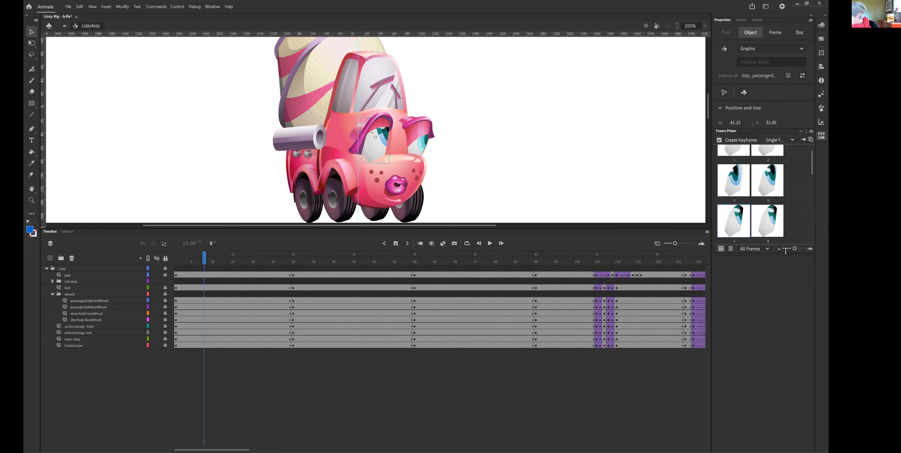
pyautogui.moveTo(770, 251); pyautogui.dragTo(767, 435)
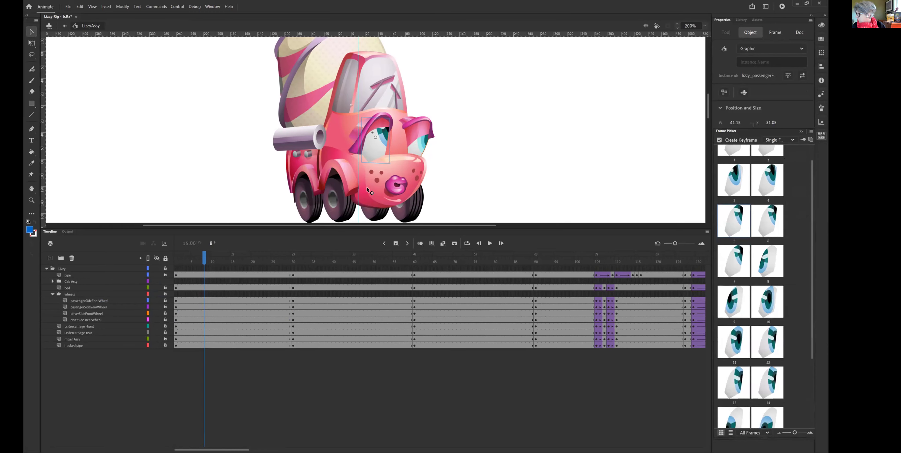
# Try different pupil poses for the passenger eye at frame 8 with the Frame Picker, ending on pose 13
pyautogui.click(736, 308)
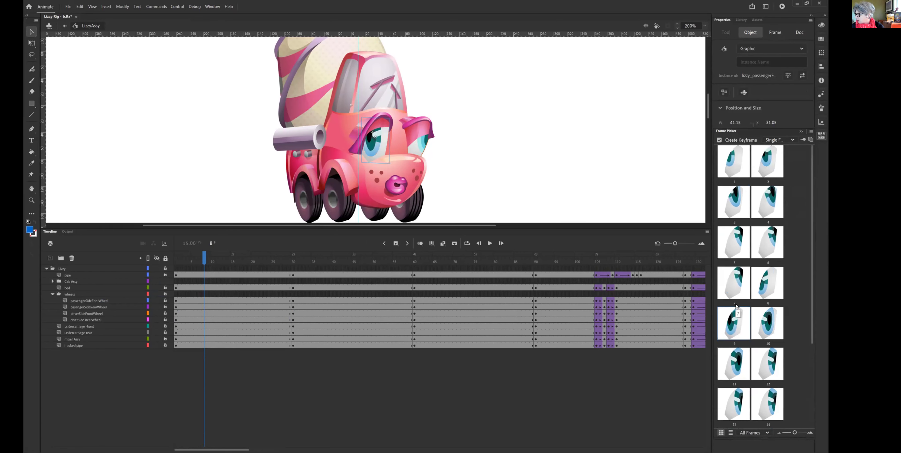
pyautogui.click(770, 292)
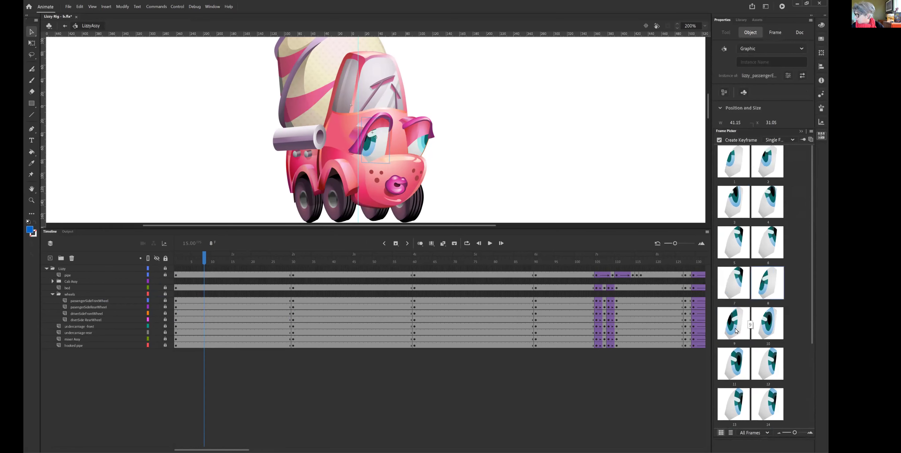
pyautogui.click(734, 362)
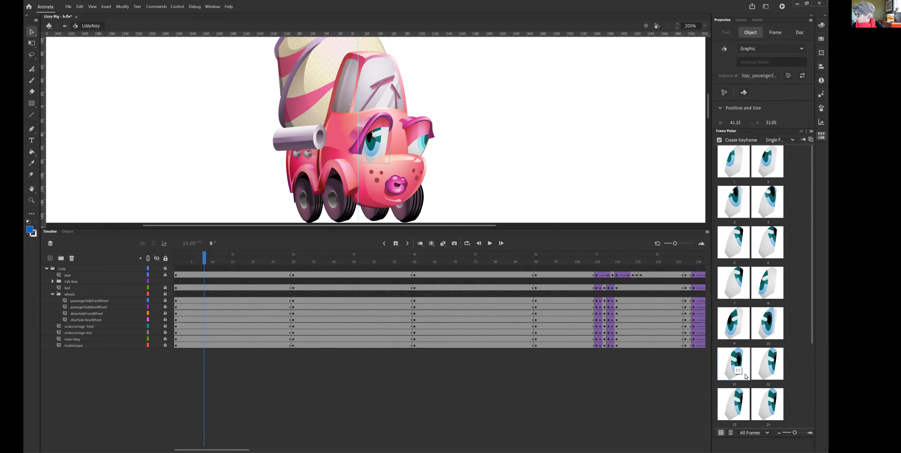
pyautogui.click(766, 367)
pyautogui.click(739, 412)
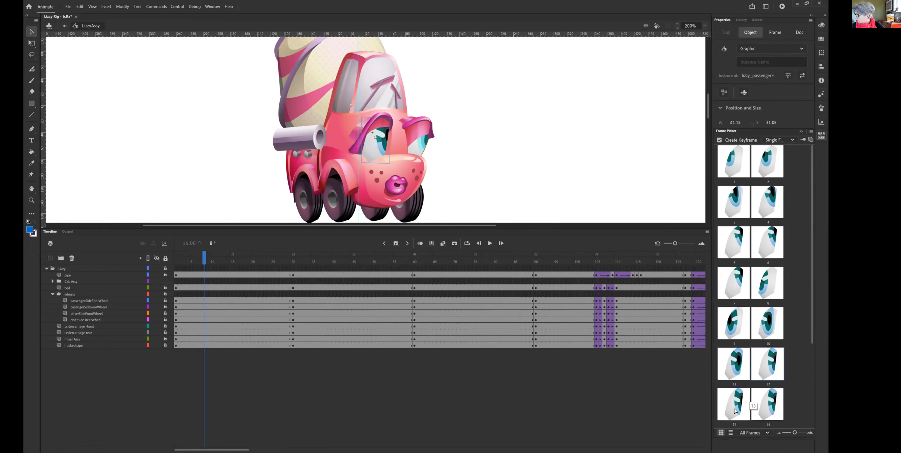
pyautogui.click(773, 241)
pyautogui.click(732, 168)
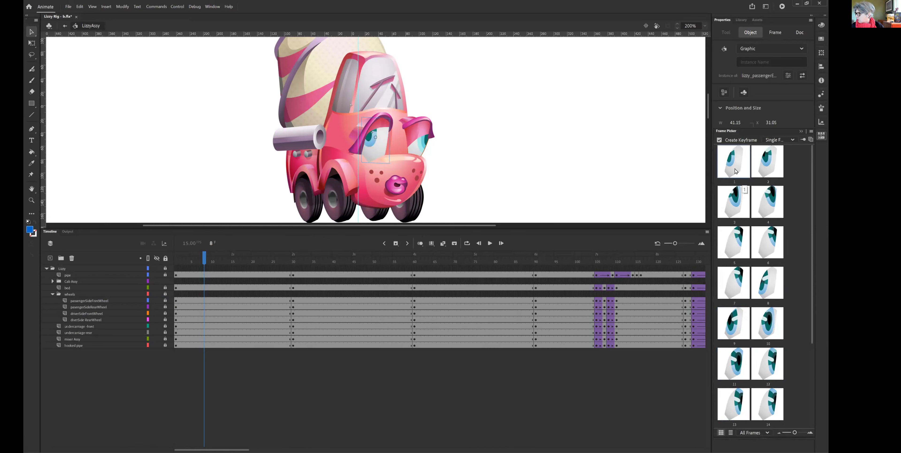
pyautogui.click(766, 175)
pyautogui.click(767, 205)
pyautogui.click(735, 285)
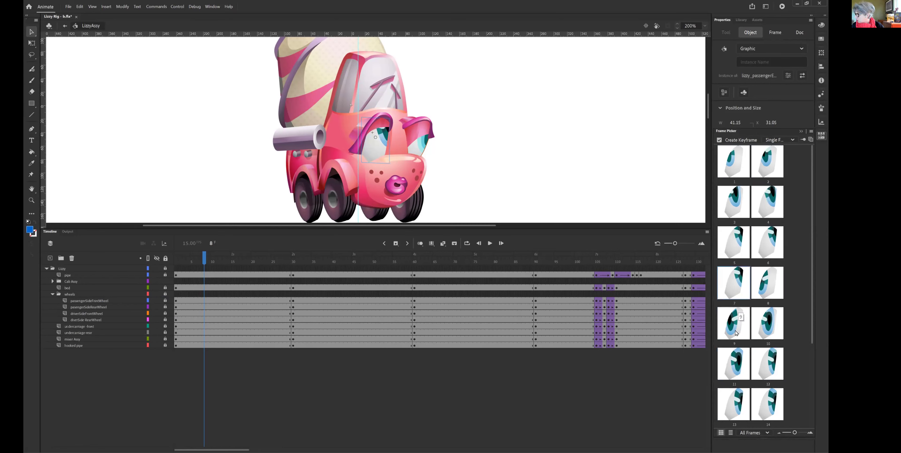
pyautogui.click(736, 361)
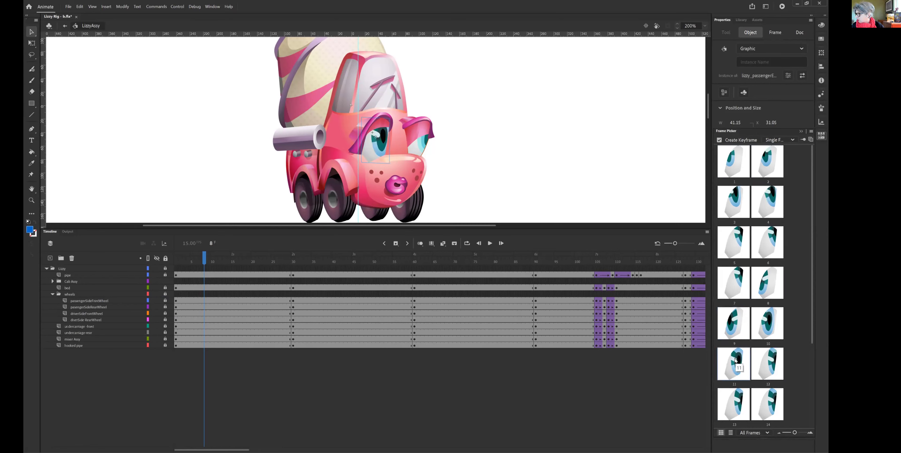
pyautogui.click(739, 401)
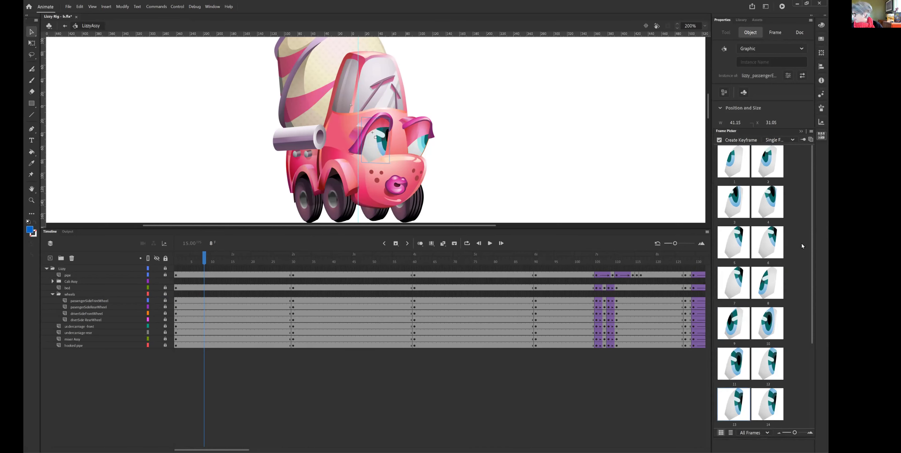
pyautogui.scroll(-1, 811, 313)
pyautogui.scroll(2, 811, 314)
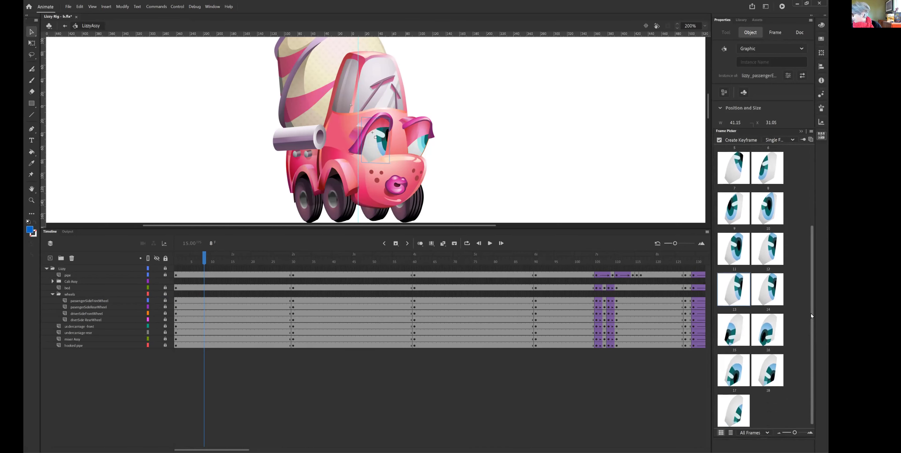
pyautogui.click(736, 285)
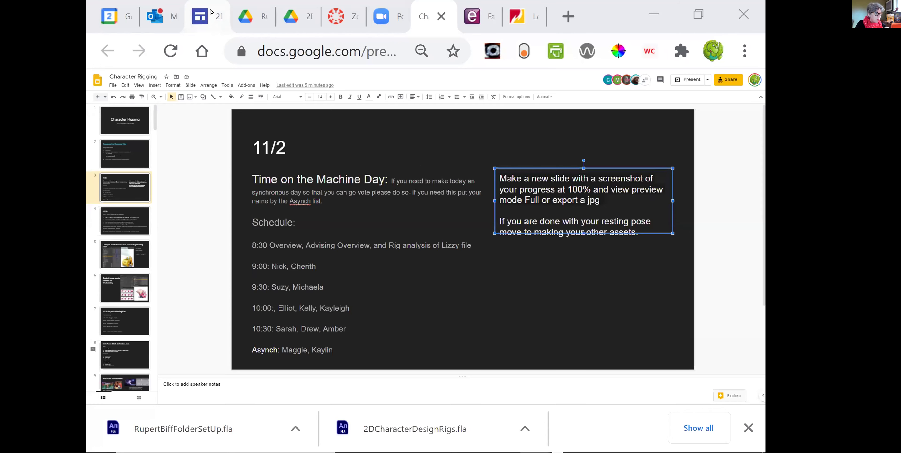
# Switch to the 2D Character Design course site in the browser and look through the Character Rigging pages in its site navigation
pyautogui.click(220, 21)
pyautogui.scroll(20, 583, 307)
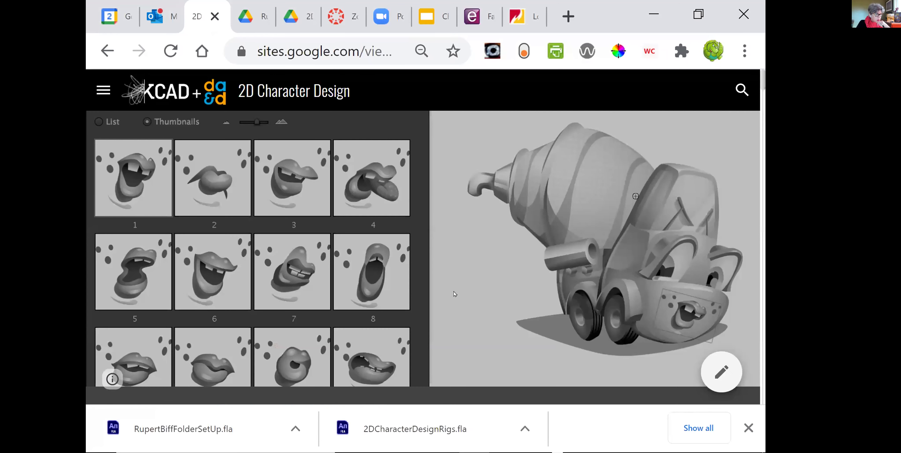
pyautogui.scroll(-1, 454, 294)
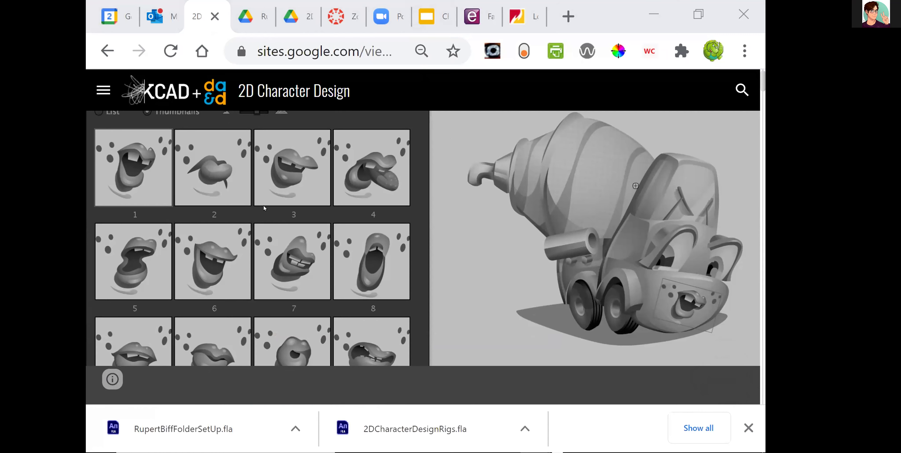
pyautogui.scroll(-3, 263, 207)
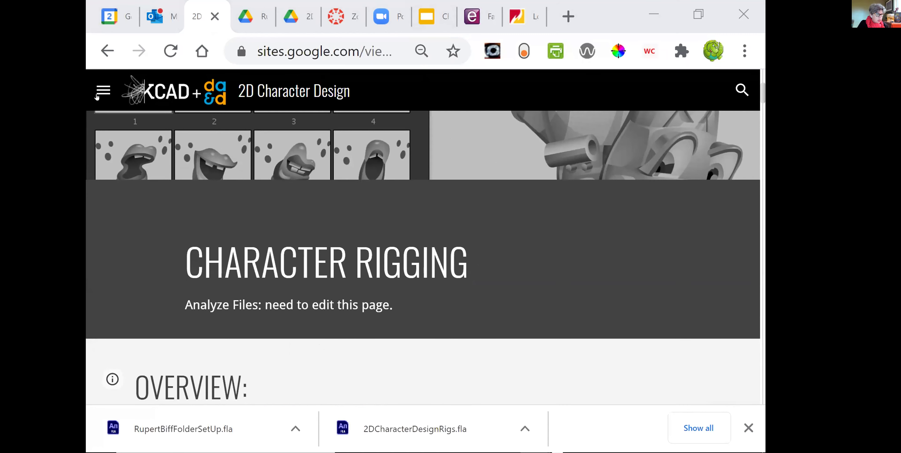
pyautogui.click(102, 92)
pyautogui.scroll(-4, 172, 308)
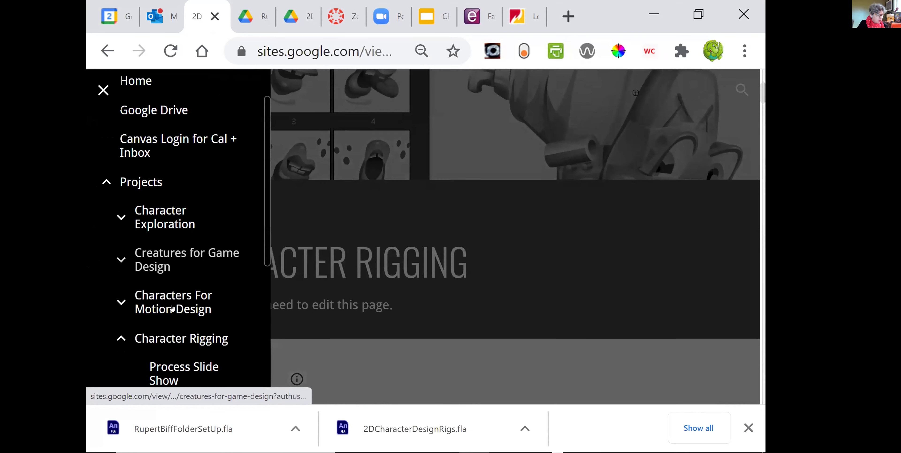
pyautogui.scroll(-3, 172, 307)
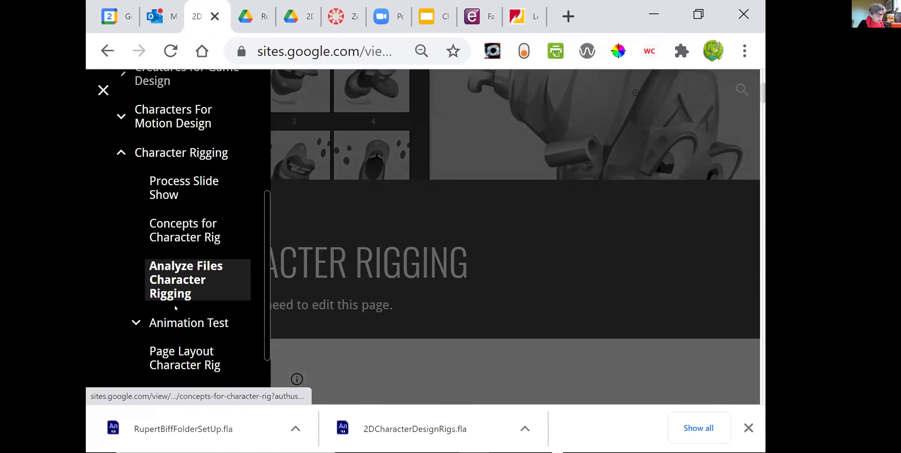
pyautogui.click(548, 371)
# Look through the Analyze Files Character Rigging page at a smaller page zoom, down to the Demo Rig File video
pyautogui.scroll(-10, 548, 370)
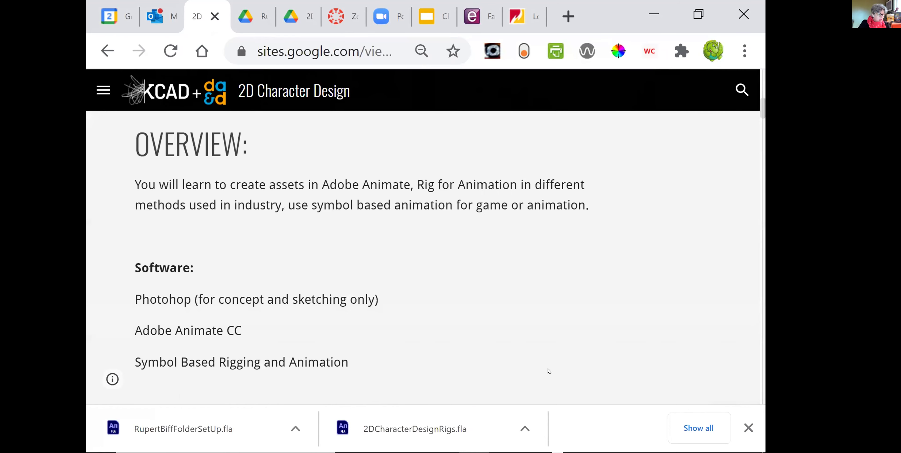
pyautogui.hotkey('ctrl', '-')
pyautogui.hotkey('ctrl', '-')
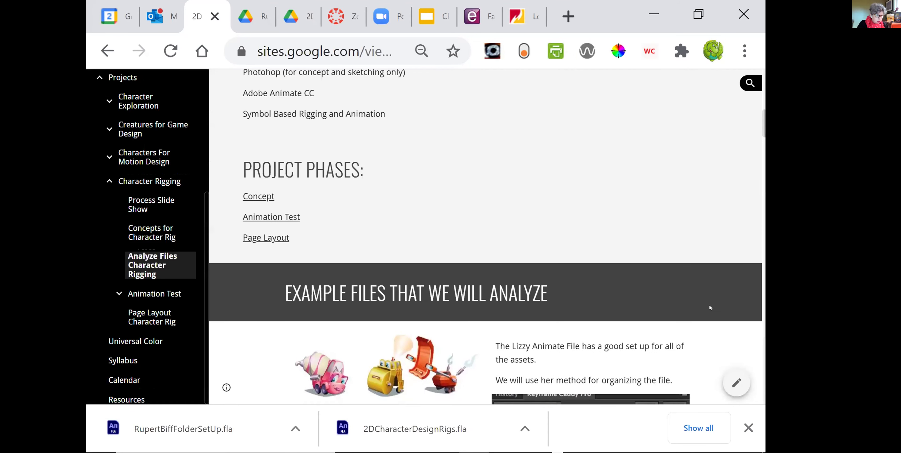
pyautogui.scroll(-5, 710, 307)
pyautogui.scroll(-5, 710, 308)
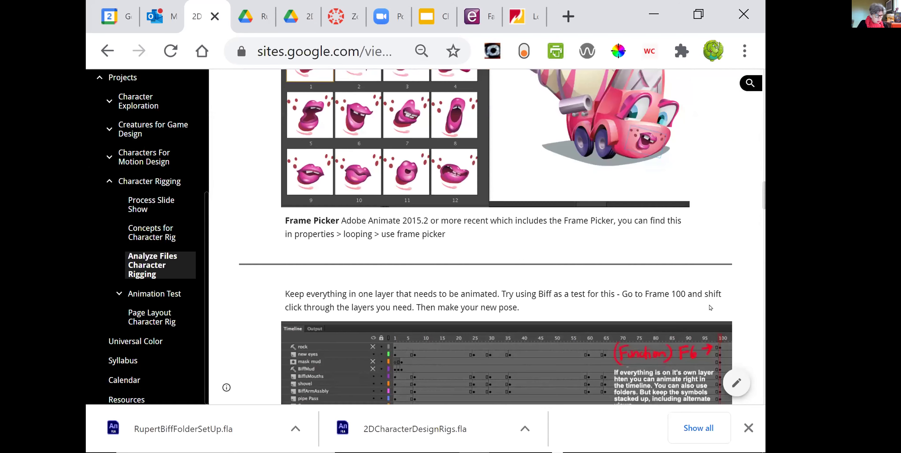
pyautogui.scroll(-5, 710, 308)
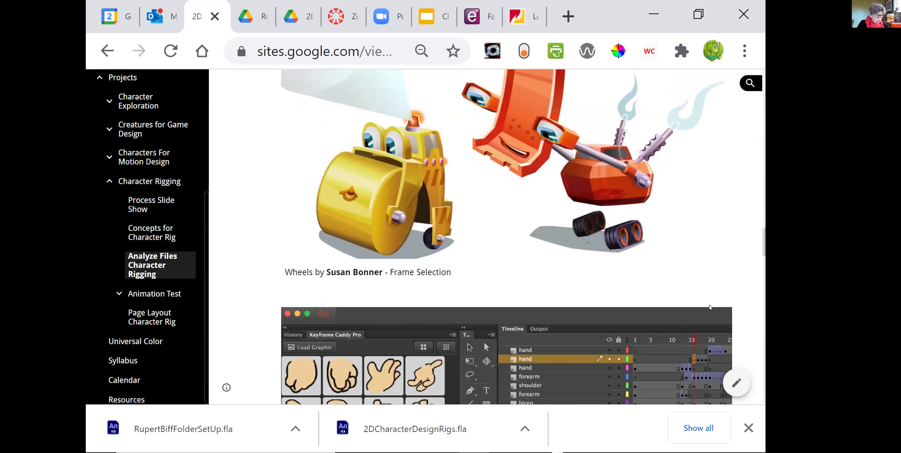
pyautogui.scroll(-5, 710, 308)
pyautogui.scroll(2, 711, 308)
pyautogui.scroll(-2, 710, 308)
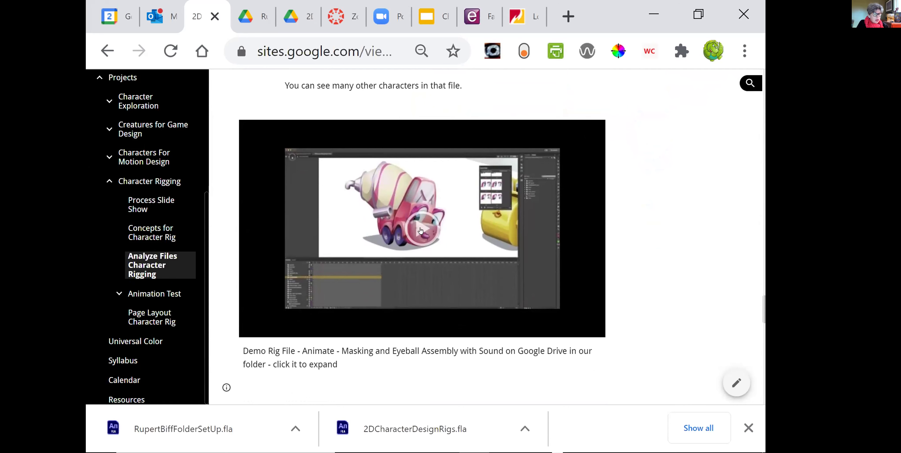
# Play the Demo Rig File video briefly, pause it, and skim forward through the eye drawing demo to 20:36
pyautogui.click(416, 219)
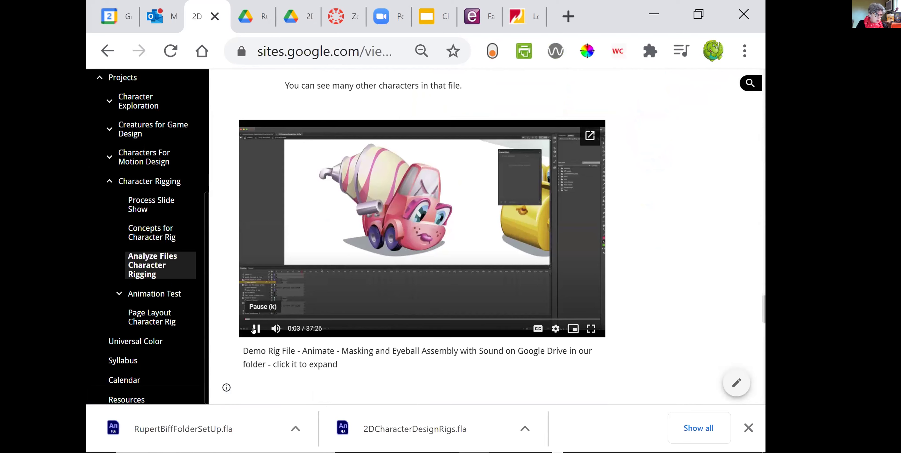
pyautogui.click(255, 330)
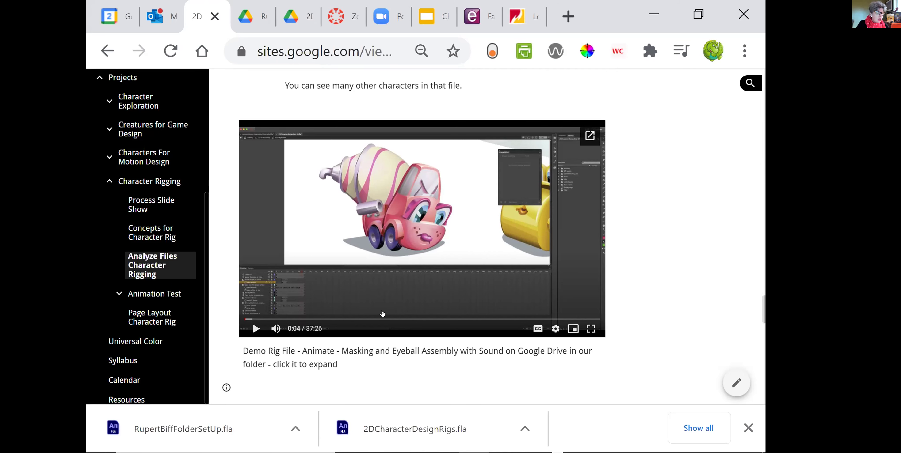
pyautogui.click(346, 319)
pyautogui.click(381, 319)
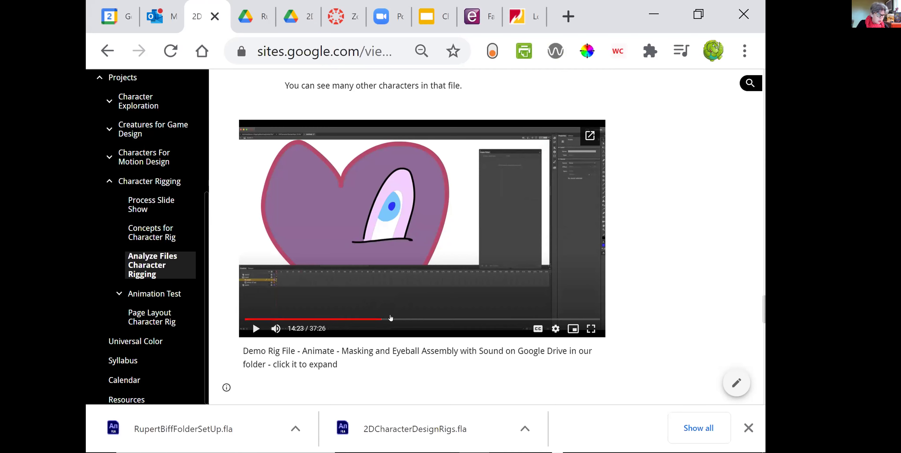
pyautogui.click(408, 320)
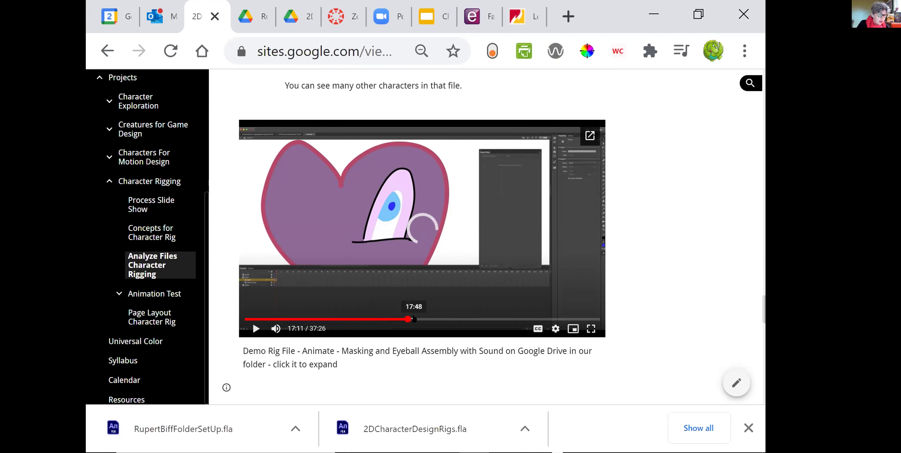
pyautogui.click(427, 320)
pyautogui.click(440, 319)
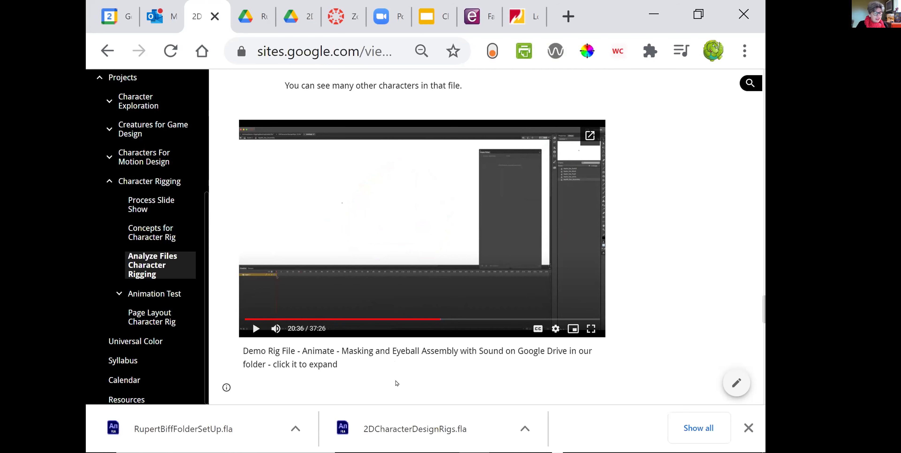
# Skim backward through the paused demo video, checking 18:04, 9:33 and 5:55 and returning near the beginning
pyautogui.click(416, 320)
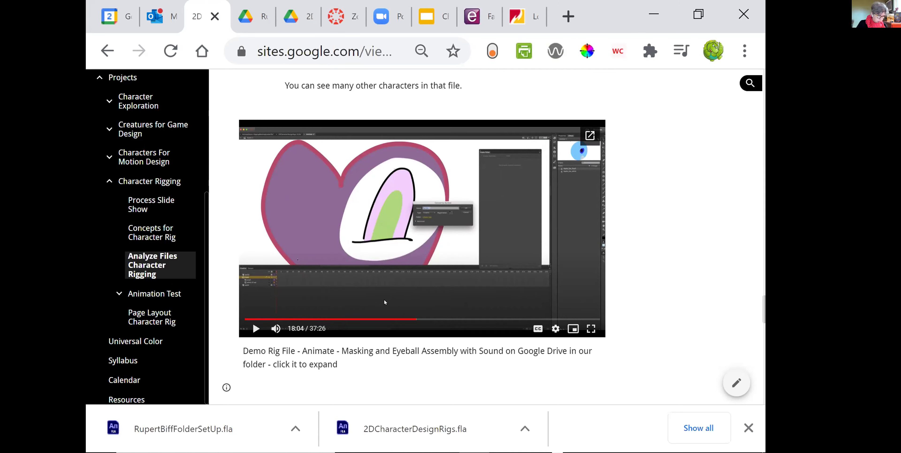
pyautogui.click(335, 319)
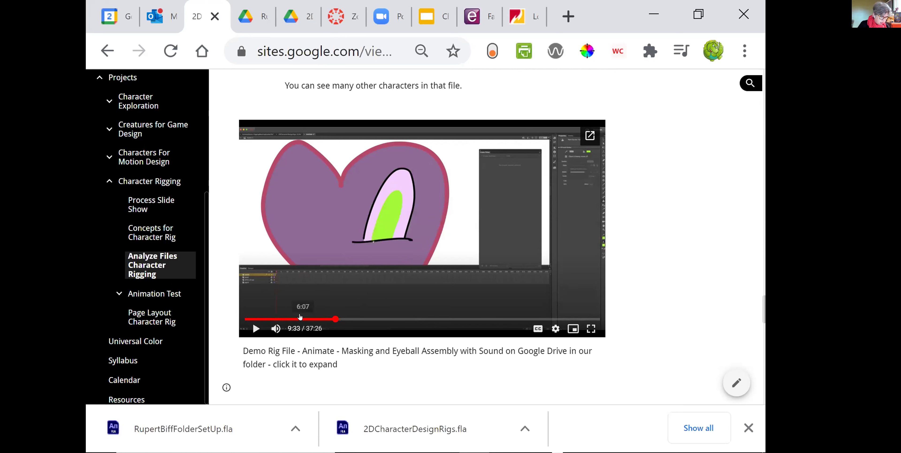
pyautogui.click(300, 318)
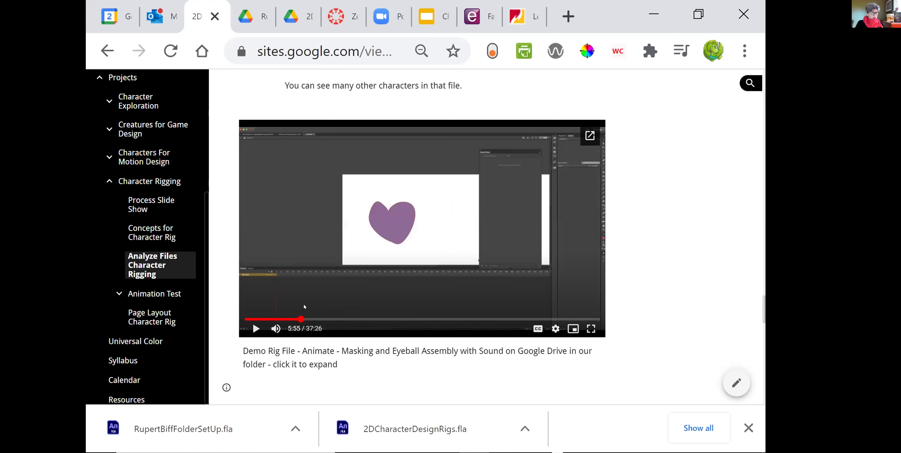
pyautogui.click(263, 320)
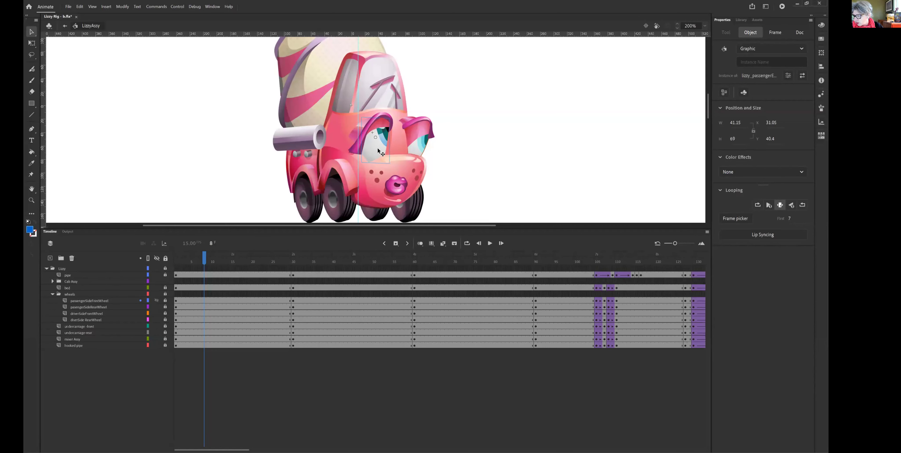
# Switch to Animate, open the passenger eye symbol, hide its mask layer at frame 1, and return to the LizzyAssy symbol
pyautogui.click(474, 168)
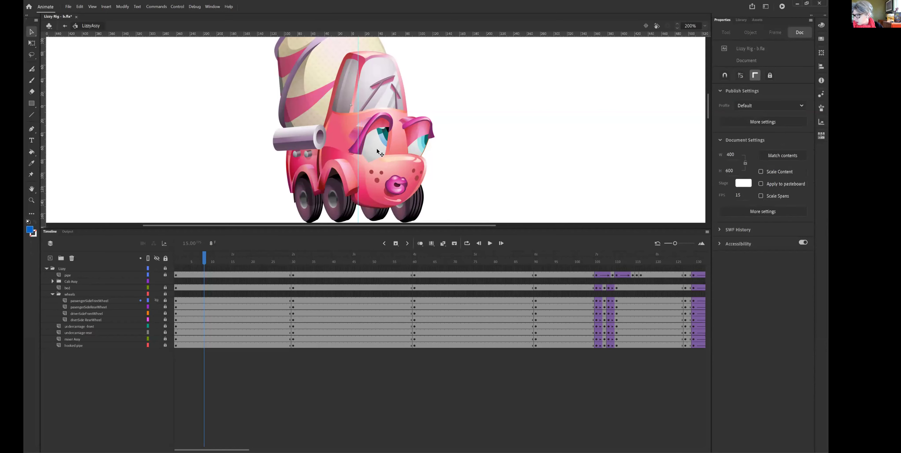
pyautogui.click(377, 151)
pyautogui.doubleClick(377, 150)
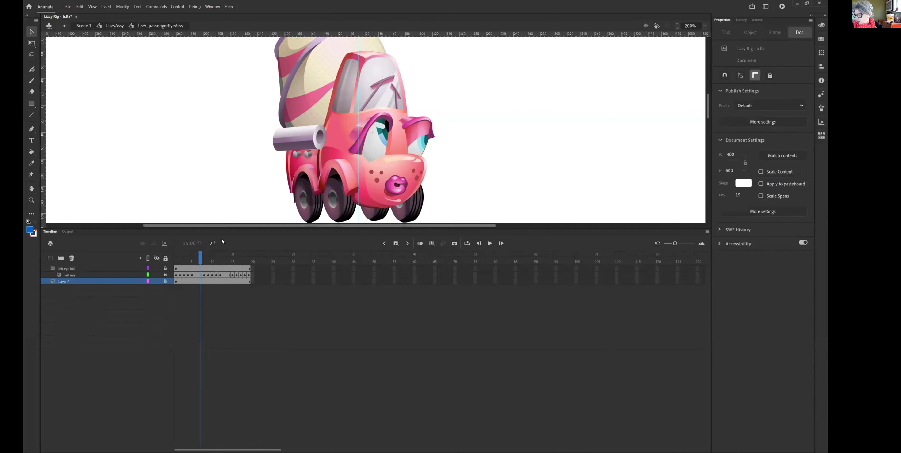
pyautogui.hotkey('shift', ',')
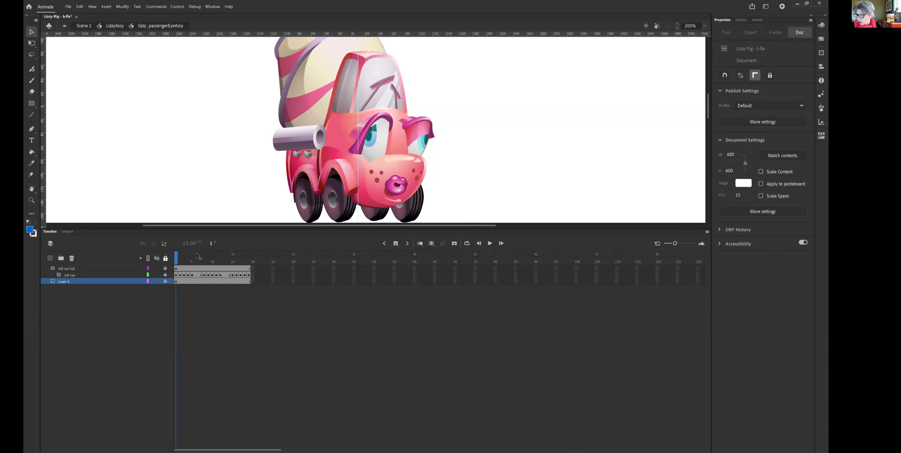
pyautogui.click(157, 268)
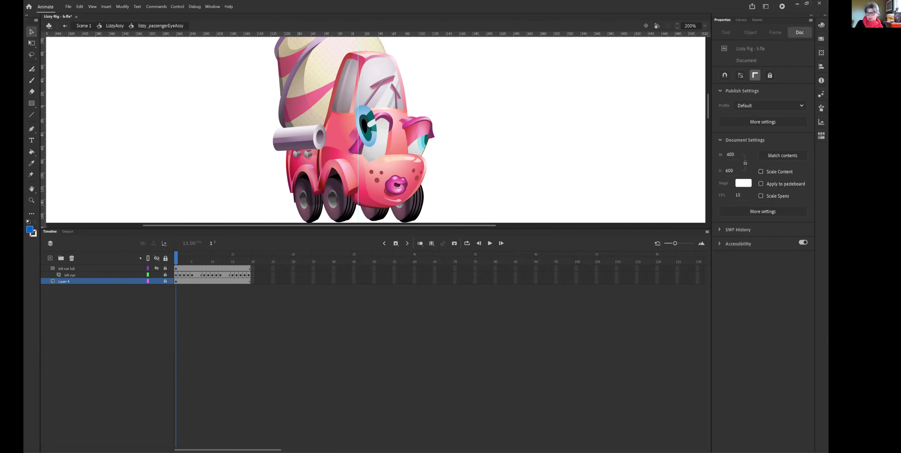
pyautogui.click(112, 25)
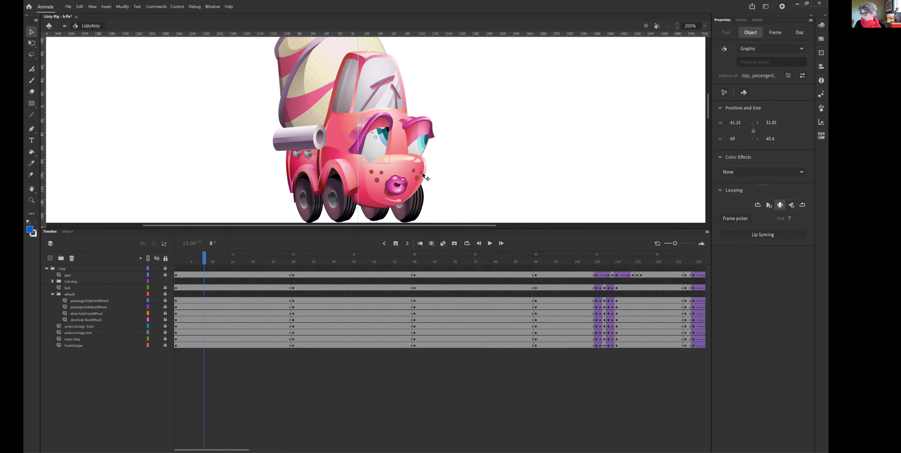
# Open the lizzy_MouthsAll symbol, scrub through its mouth frames back to frame 1, and return to LizzyAssy
pyautogui.click(392, 188)
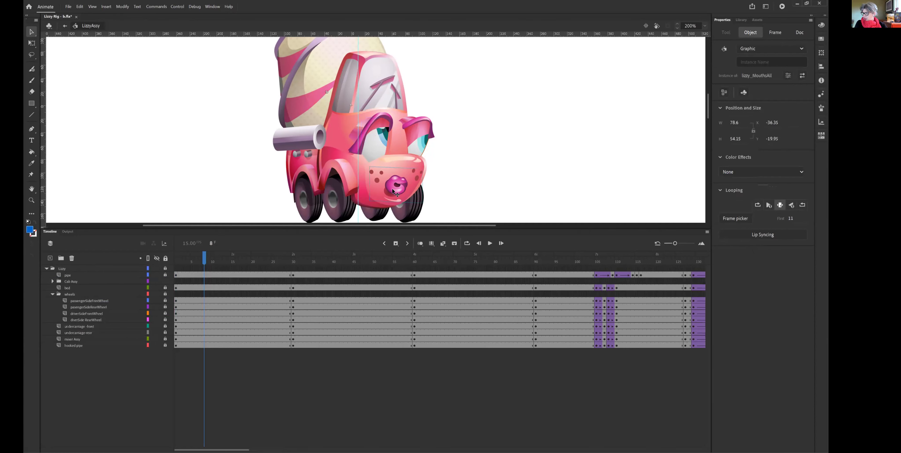
pyautogui.doubleClick(392, 188)
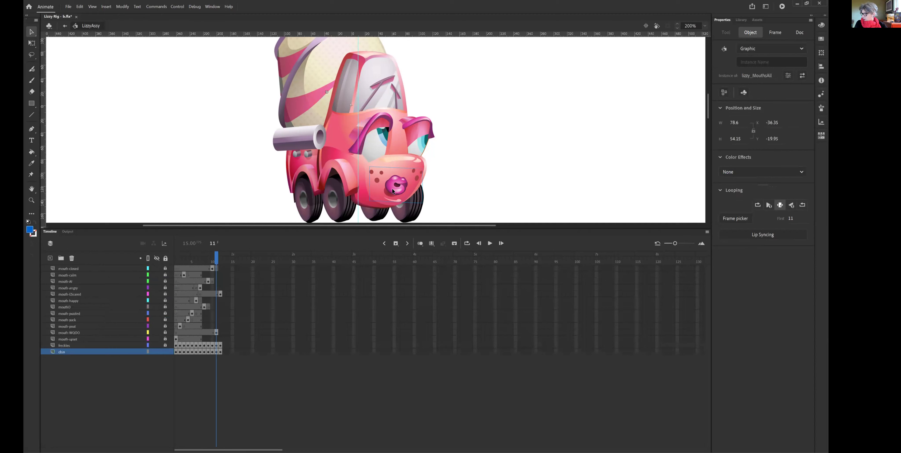
pyautogui.moveTo(214, 265); pyautogui.dragTo(149, 251)
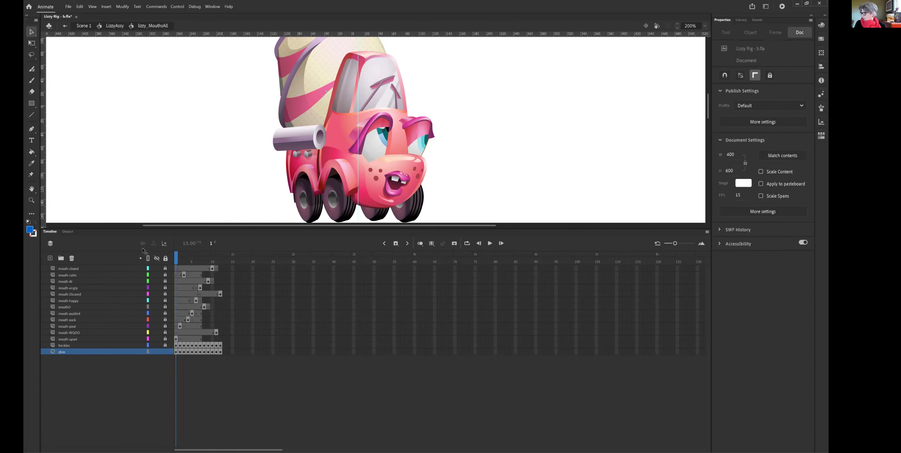
pyautogui.click(114, 26)
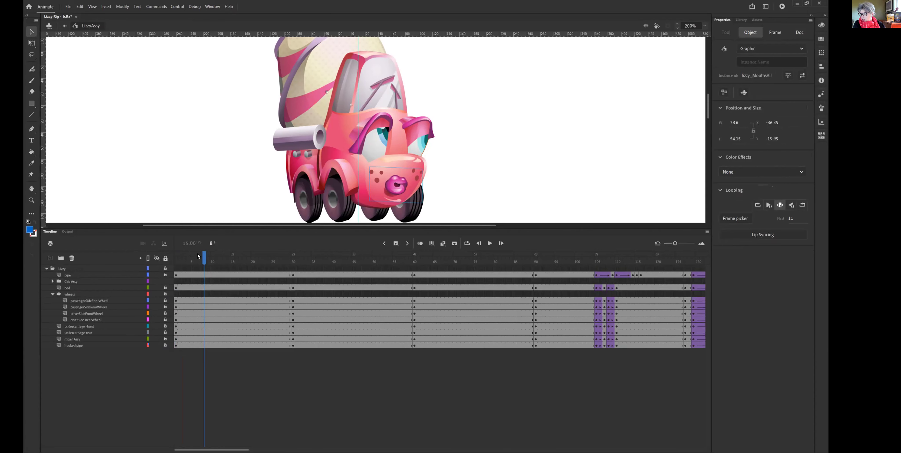
# Go to frame 30 in LizzyAssy, expand the cab assembly layer folder, and select the mouth instance
pyautogui.moveTo(205, 261); pyautogui.dragTo(285, 261)
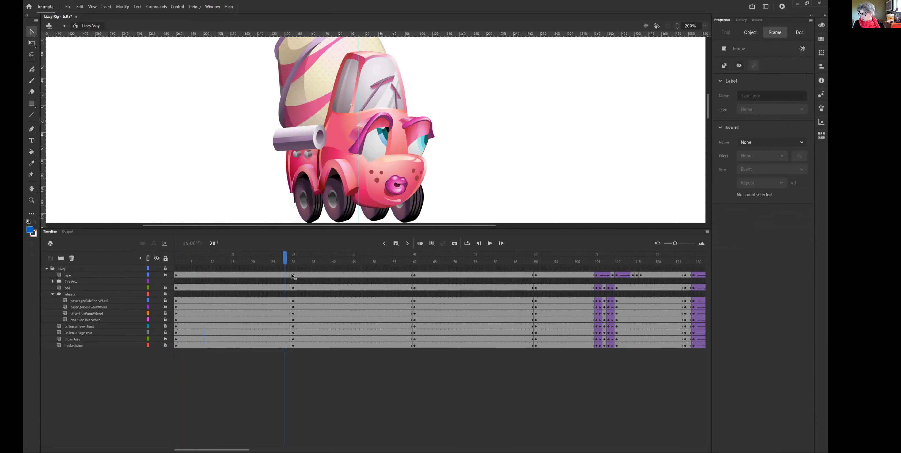
pyautogui.click(78, 347)
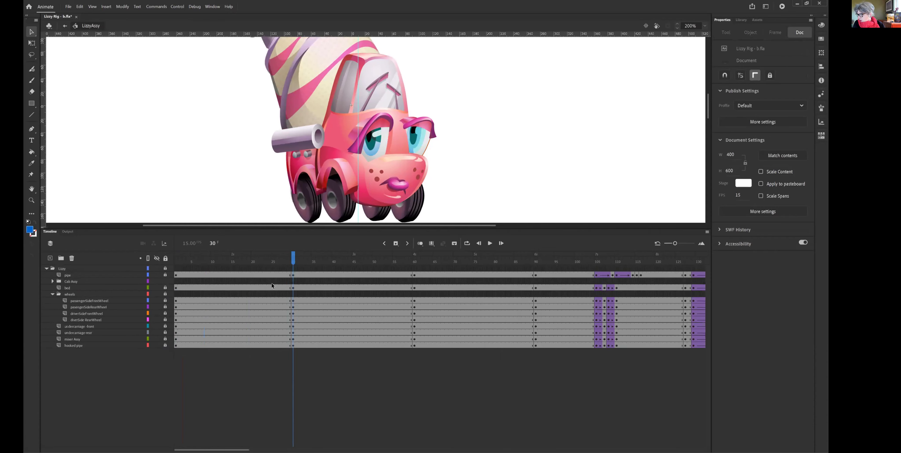
pyautogui.click(400, 184)
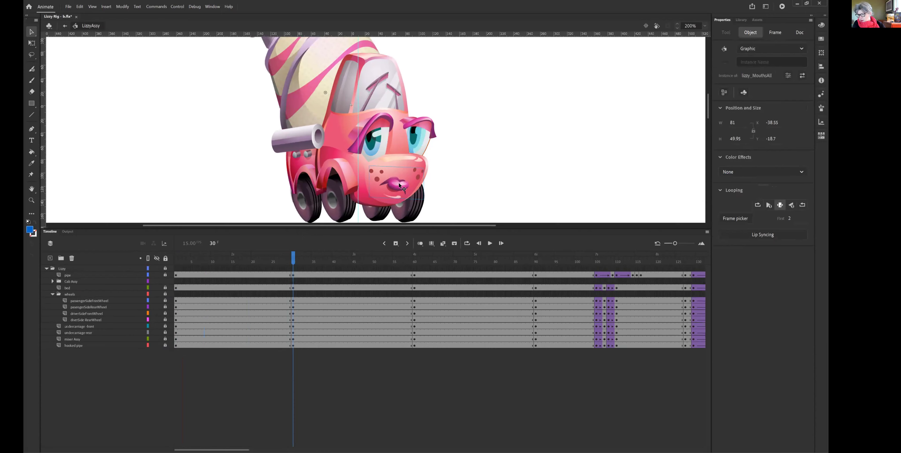
pyautogui.click(53, 283)
pyautogui.click(76, 282)
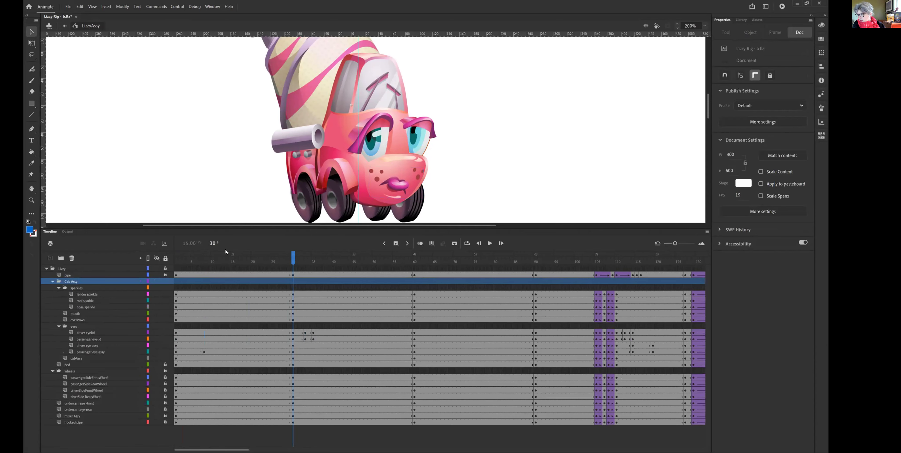
pyautogui.click(394, 189)
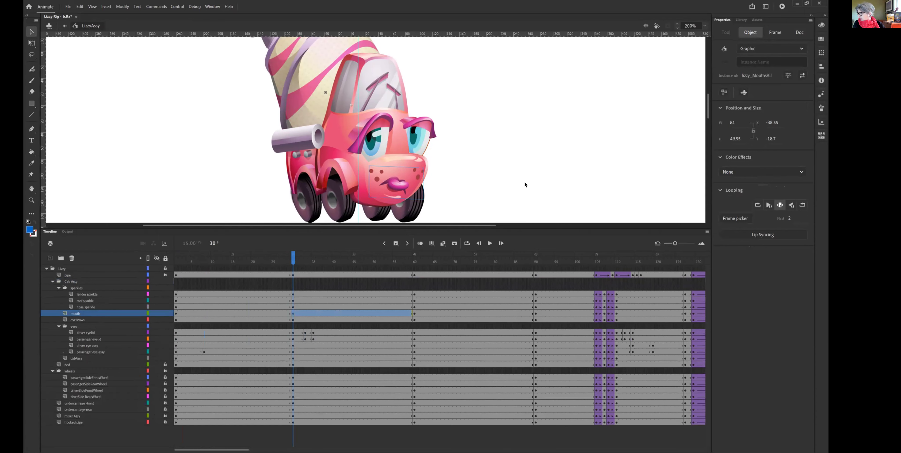
# Open the Frame Picker for the mouth at frame 30 and try poses 5 and 6, ending on pose 9
pyautogui.click(738, 218)
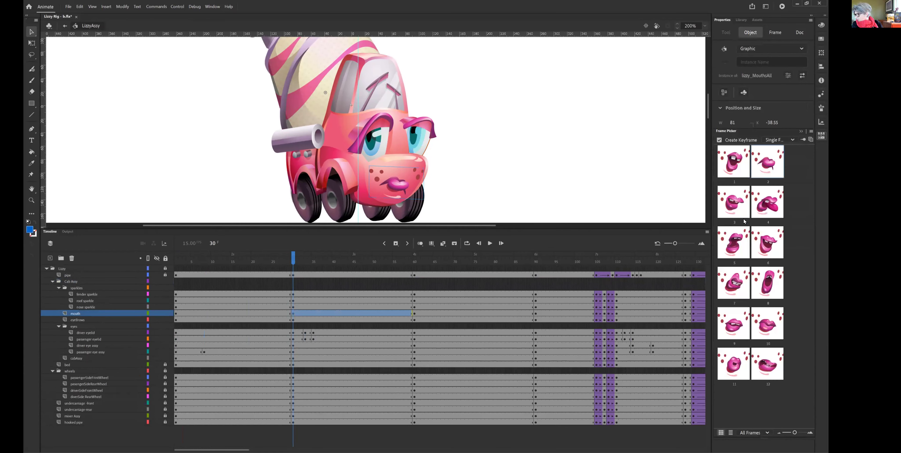
pyautogui.click(730, 246)
pyautogui.click(765, 249)
pyautogui.click(737, 327)
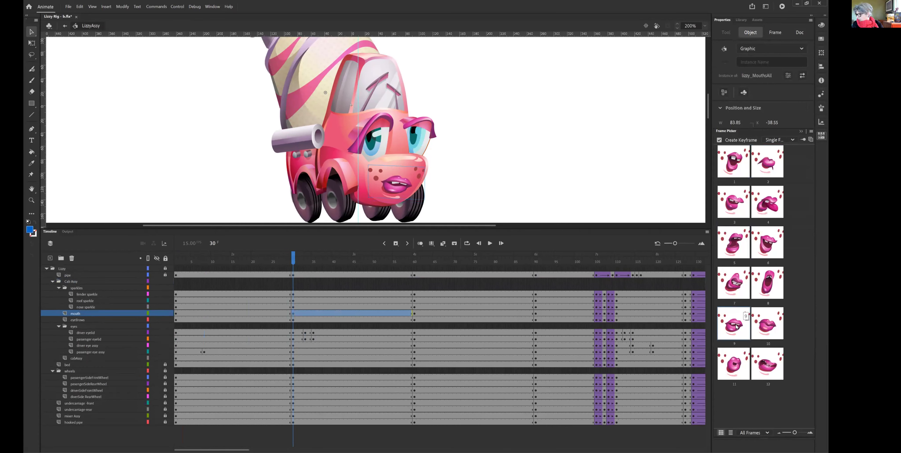
# Try mouth pose 11, set pose 12 at frame 30, then open lizzy_MouthsAll at that pose and return to LizzyAssy
pyautogui.click(740, 368)
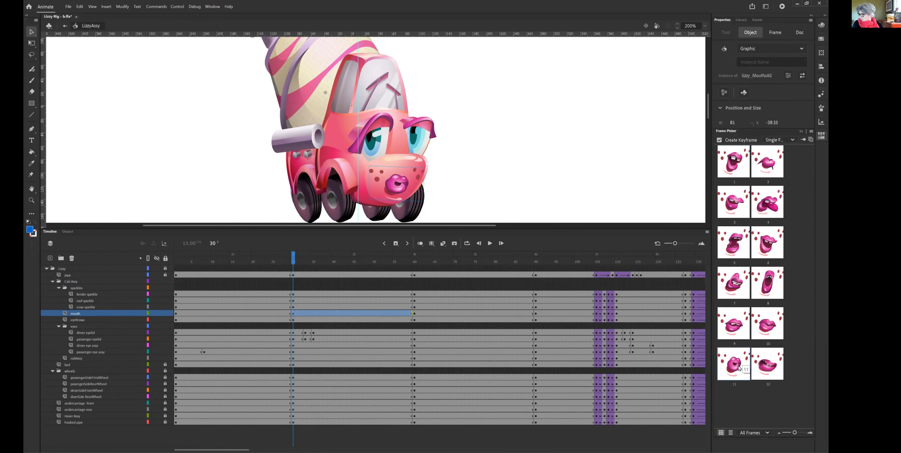
pyautogui.click(767, 364)
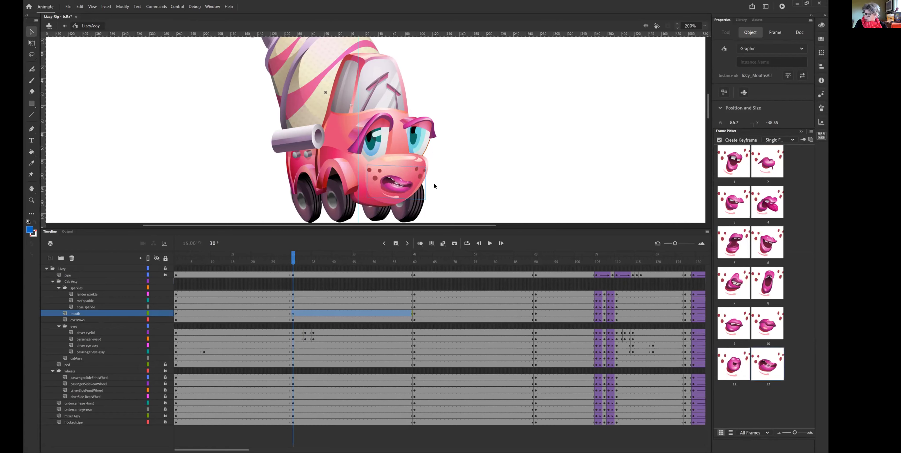
pyautogui.doubleClick(392, 187)
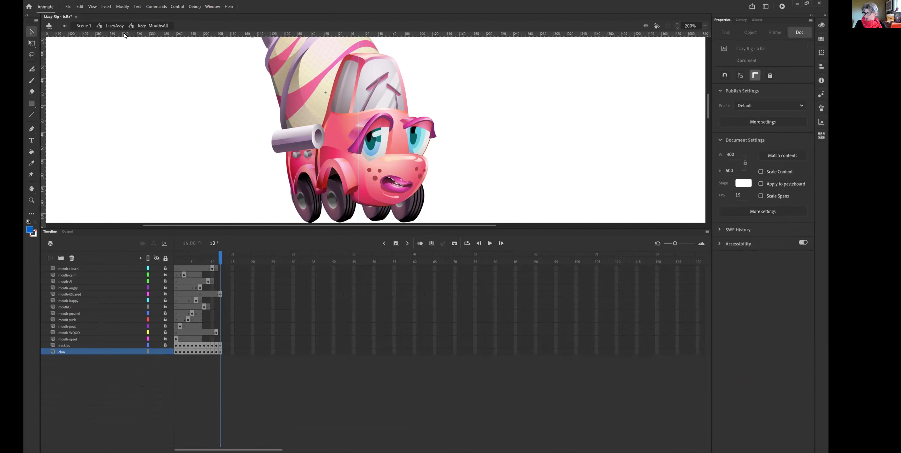
pyautogui.click(115, 26)
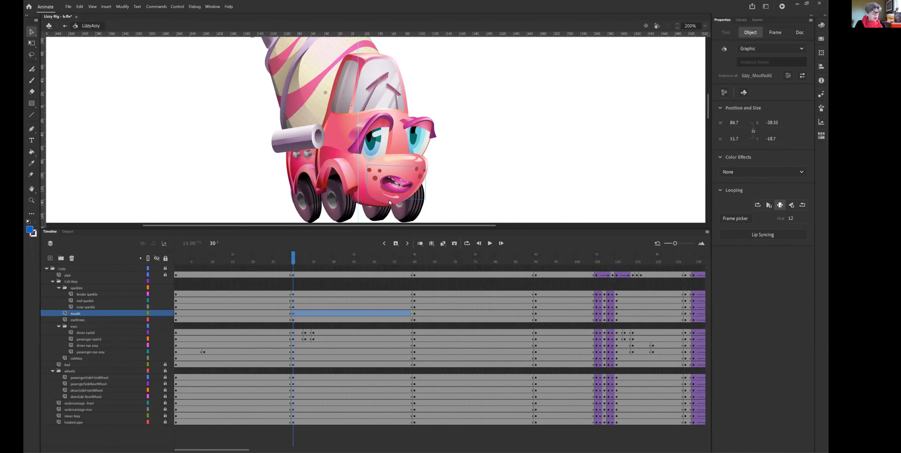
# Switch to the browser and review the example files section with the rigged characters and the 2DCharacterDesignRigs download on the course page
pyautogui.hotkey('alt', 'Tab')
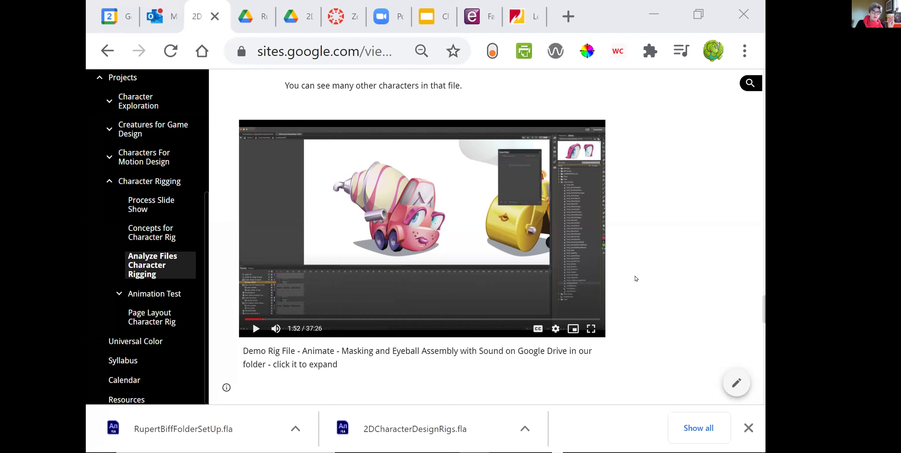
pyautogui.scroll(3, 636, 278)
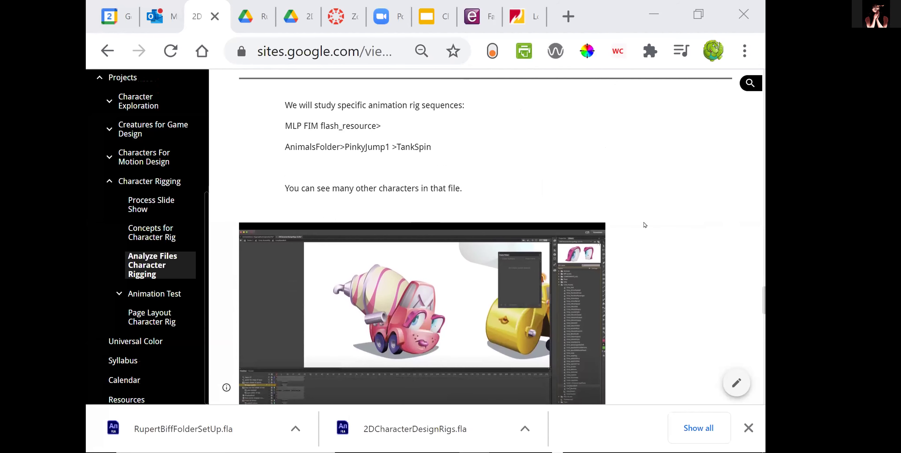
pyautogui.scroll(-5, 645, 225)
pyautogui.scroll(12, 645, 225)
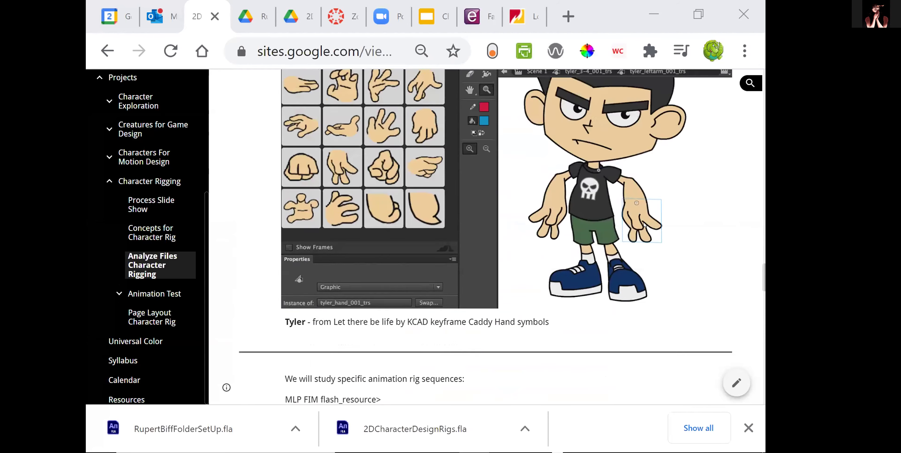
pyautogui.scroll(20, 645, 225)
pyautogui.rightClick(645, 225)
pyautogui.scroll(8, 240, 294)
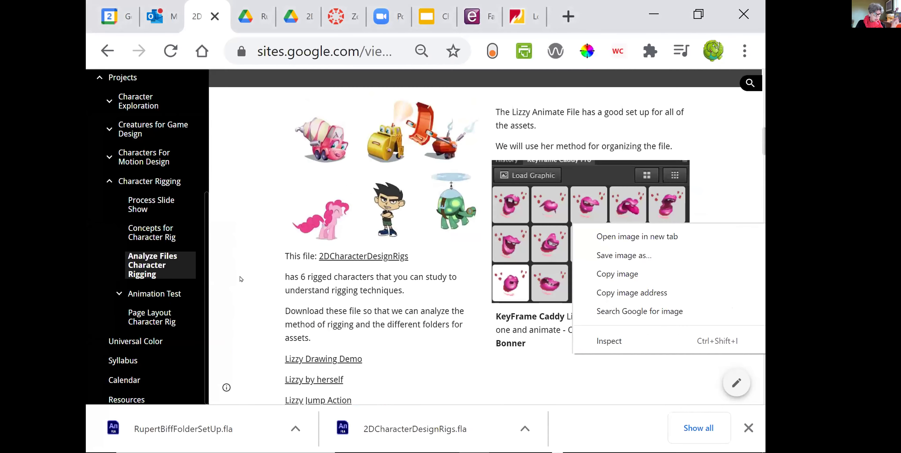
pyautogui.scroll(-2, 240, 278)
pyautogui.scroll(3, 391, 203)
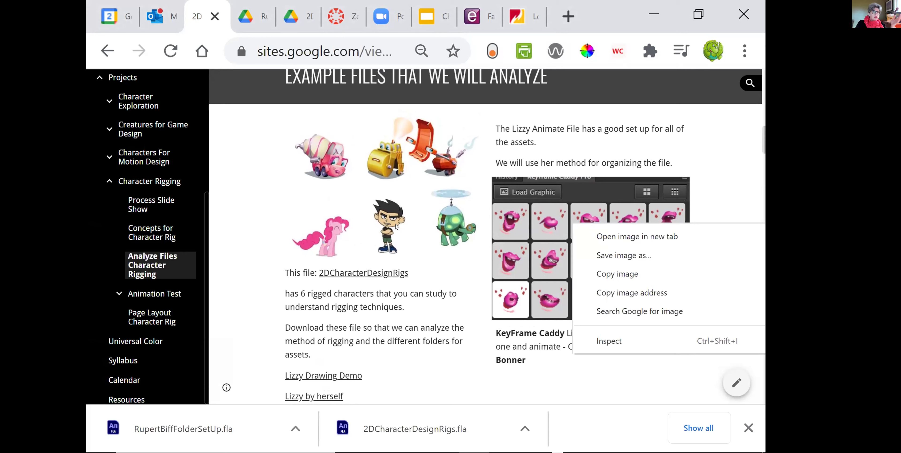
pyautogui.moveTo(285, 328); pyautogui.dragTo(425, 319)
pyautogui.click(459, 279)
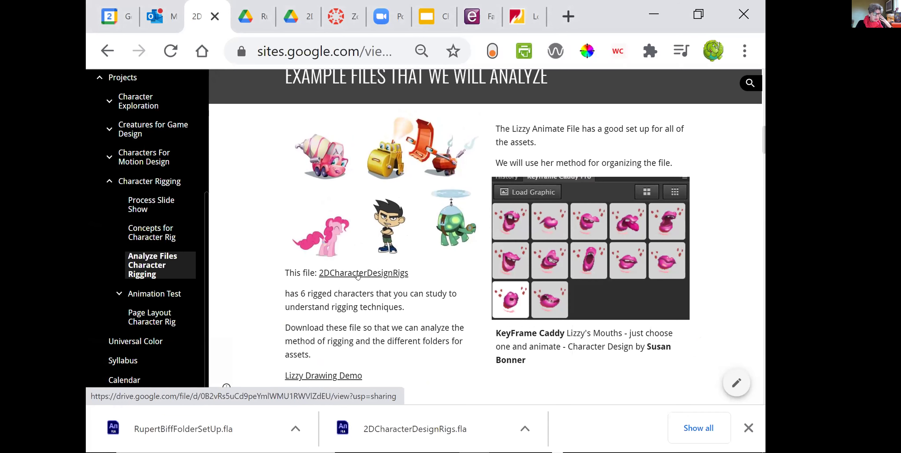
# Read through the Lizzy file links, rig screenshots and demo video on the course page down to the Folder Set Up Method section
pyautogui.scroll(-1, 436, 337)
pyautogui.scroll(-2, 435, 336)
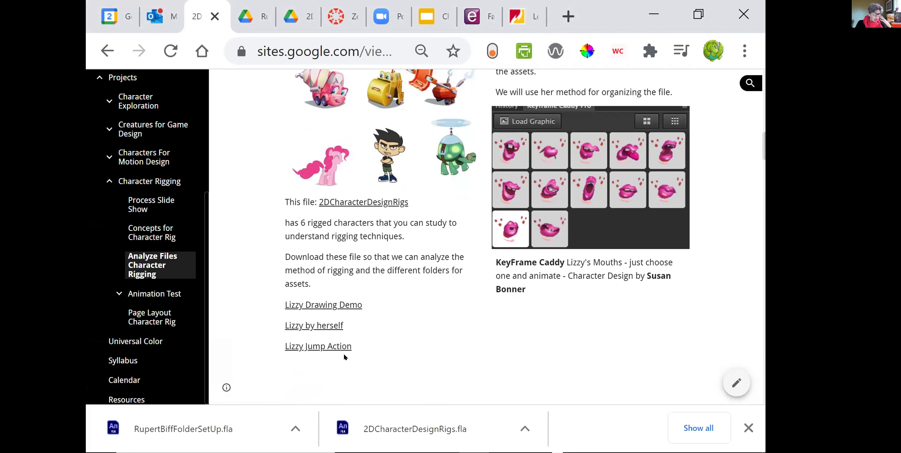
pyautogui.scroll(-3, 419, 355)
pyautogui.scroll(-15, 419, 355)
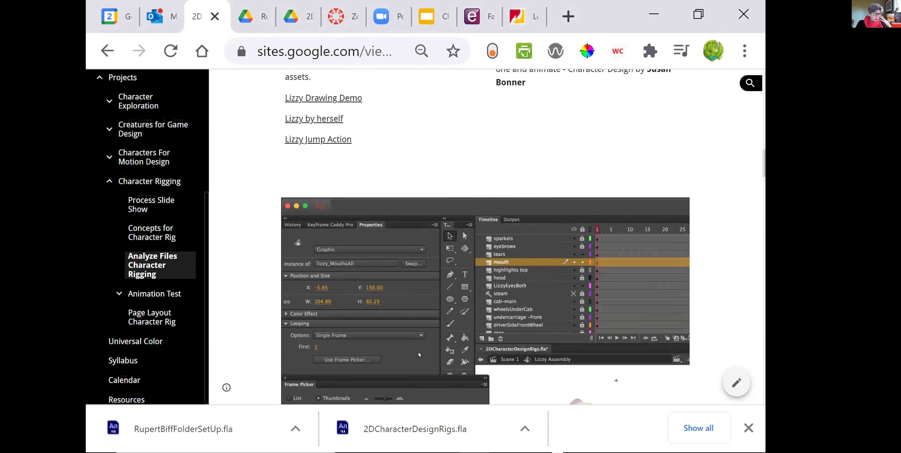
pyautogui.scroll(-15, 419, 356)
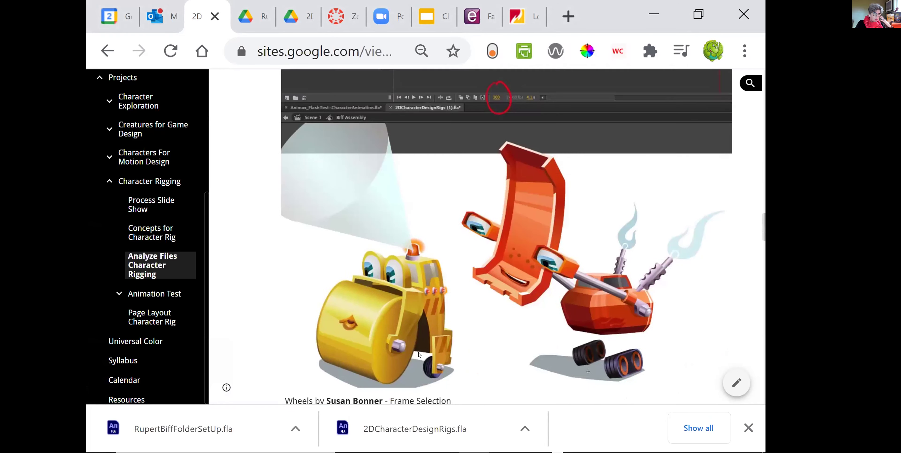
pyautogui.scroll(-15, 419, 355)
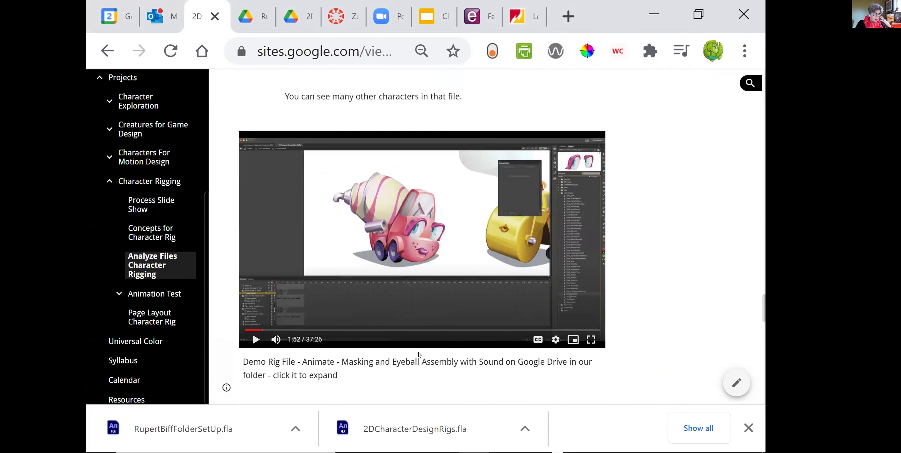
pyautogui.scroll(-10, 420, 354)
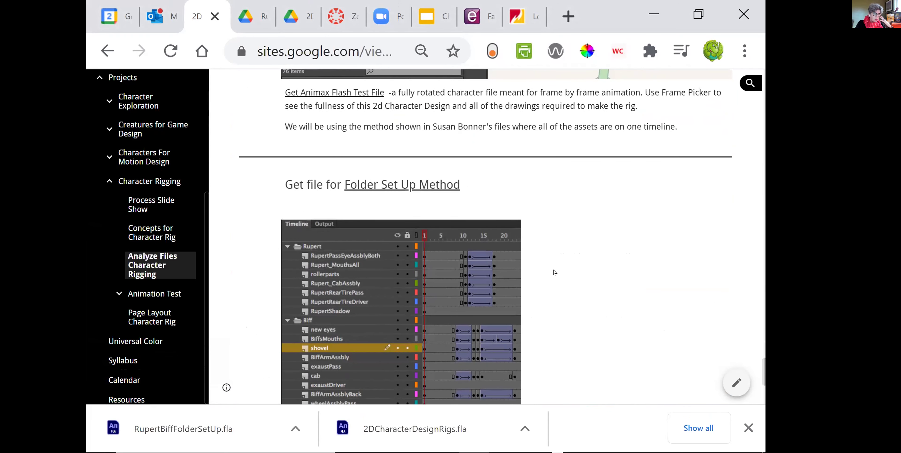
# Open the downloaded 2DCharacterDesignRigs.fla file in Animate
pyautogui.scroll(-3, 554, 294)
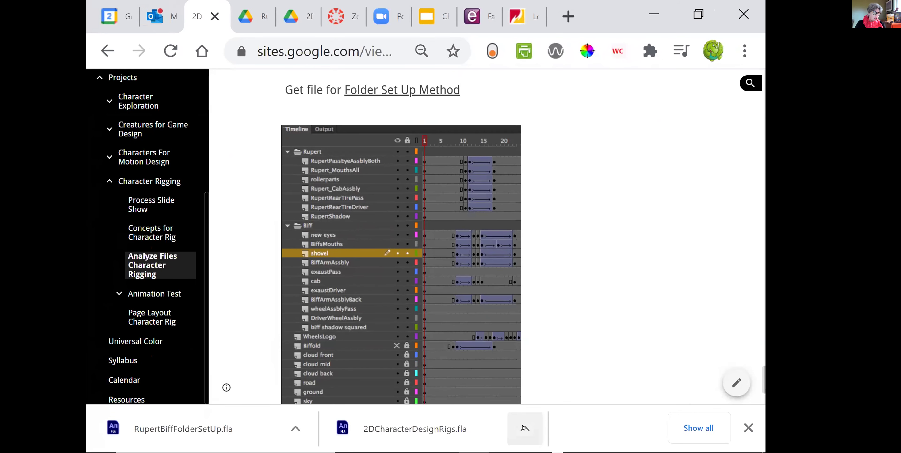
pyautogui.click(524, 429)
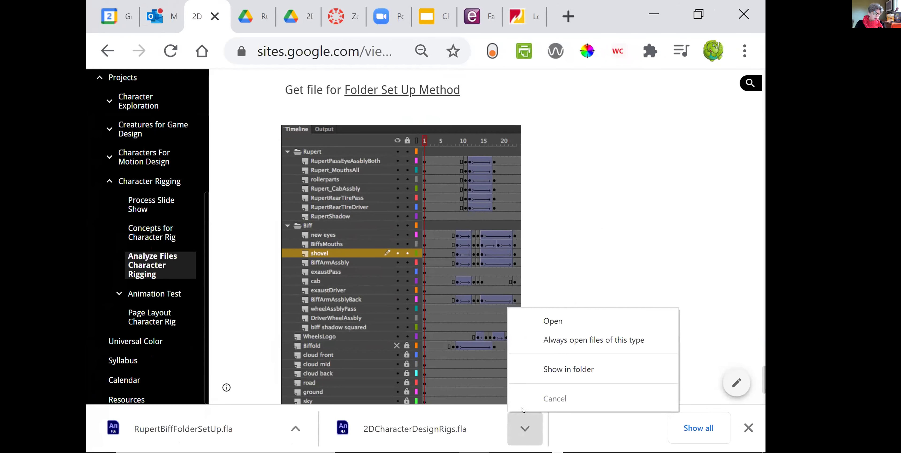
pyautogui.click(541, 325)
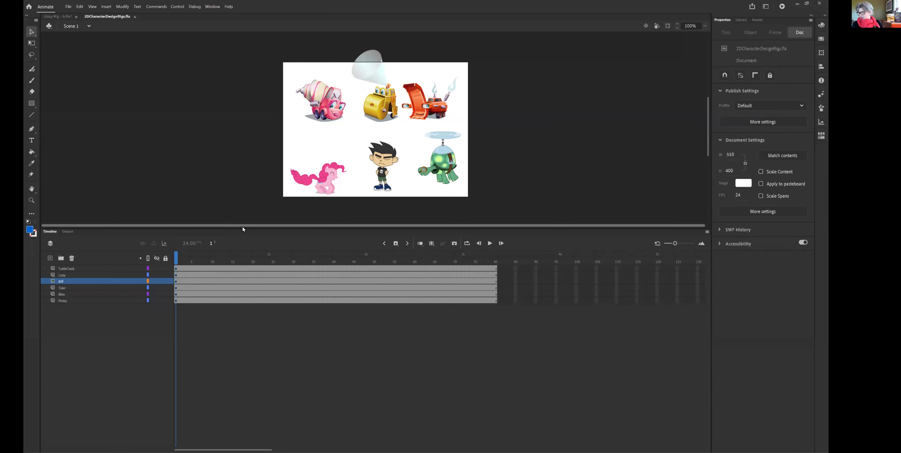
# Select the Lizzy instance on the stage, then expand the Lizzy Assets library folder and preview the lizzy_mixerAssy symbol
pyautogui.moveTo(177, 261)
pyautogui.mouseDown()
pyautogui.moveTo(469, 263)
pyautogui.moveTo(176, 263)
pyautogui.mouseUp()
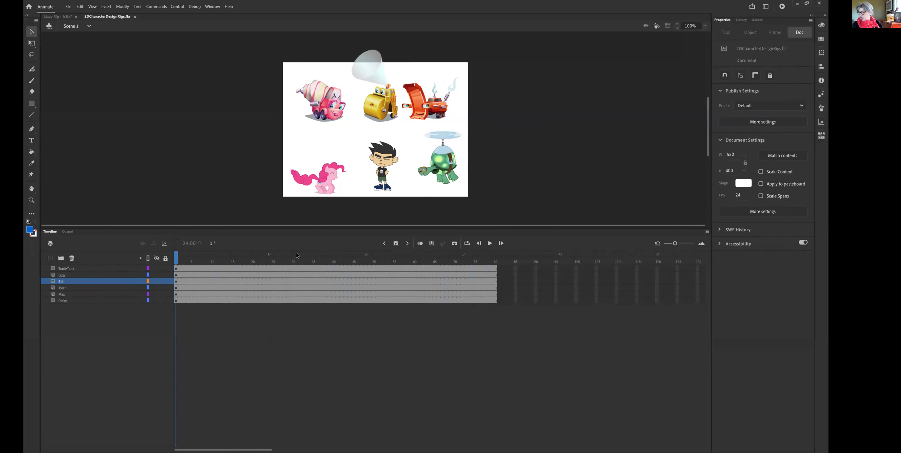
pyautogui.click(332, 111)
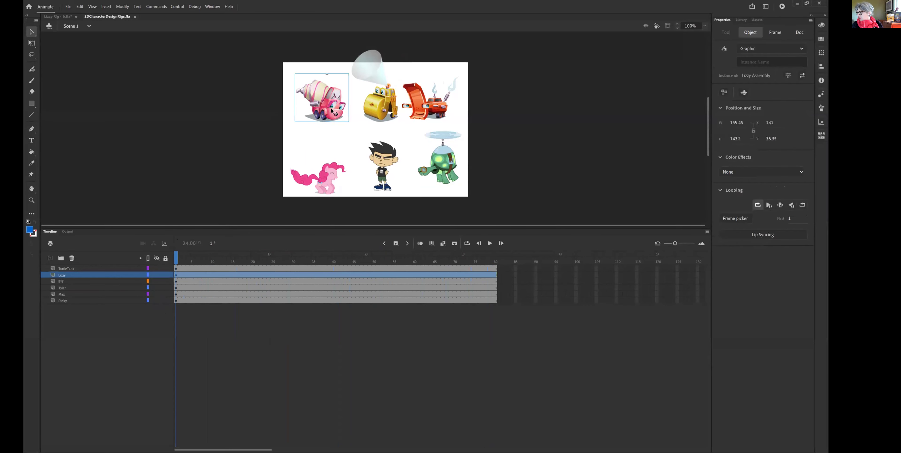
pyautogui.click(748, 18)
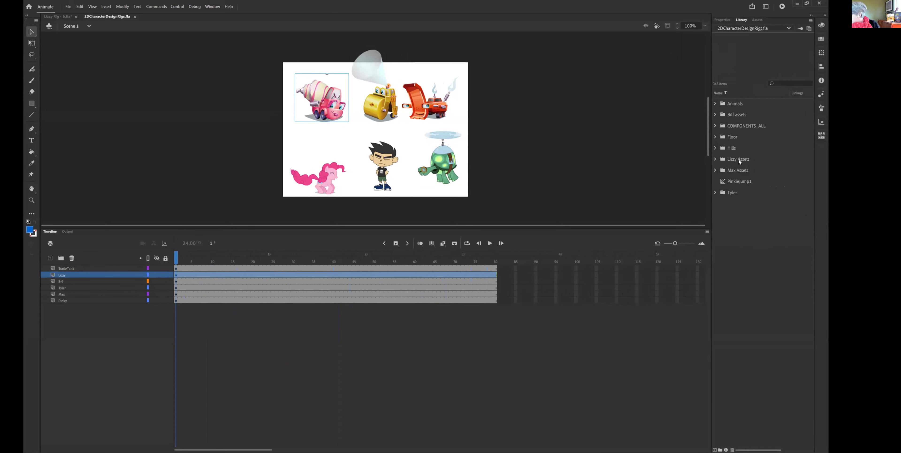
pyautogui.click(726, 161)
pyautogui.click(714, 160)
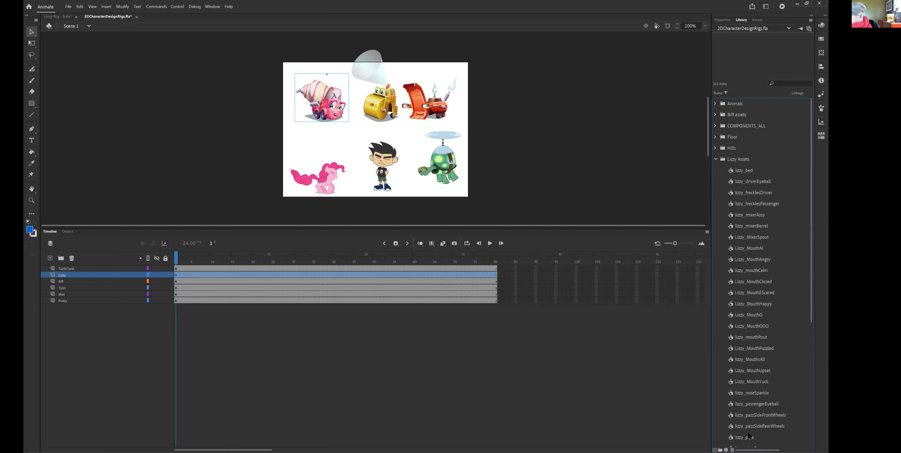
pyautogui.click(754, 214)
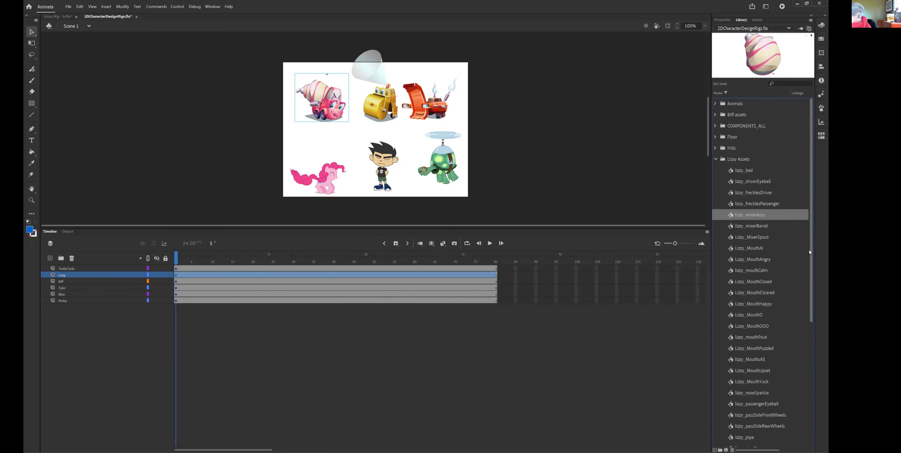
# Find the Lizzy Assembly symbol among the Lizzy assets in the library and open it for editing
pyautogui.scroll(-1, 810, 269)
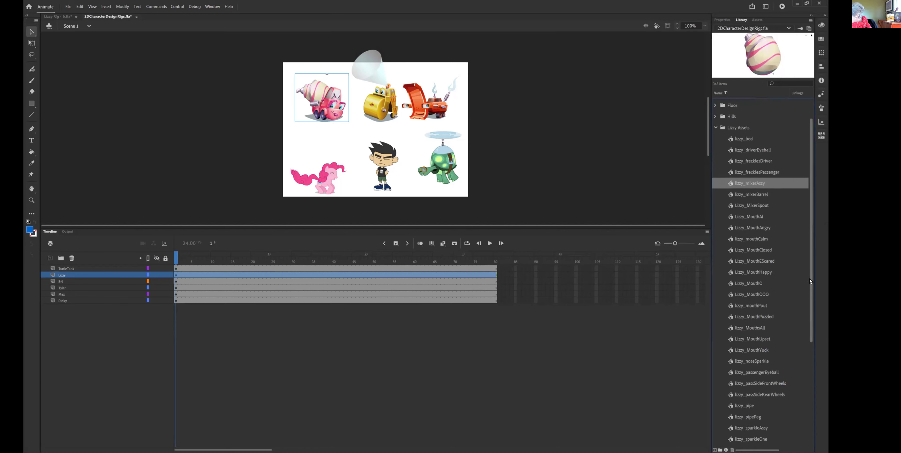
pyautogui.scroll(-1, 810, 290)
pyautogui.scroll(-2, 810, 290)
pyautogui.scroll(-3, 807, 364)
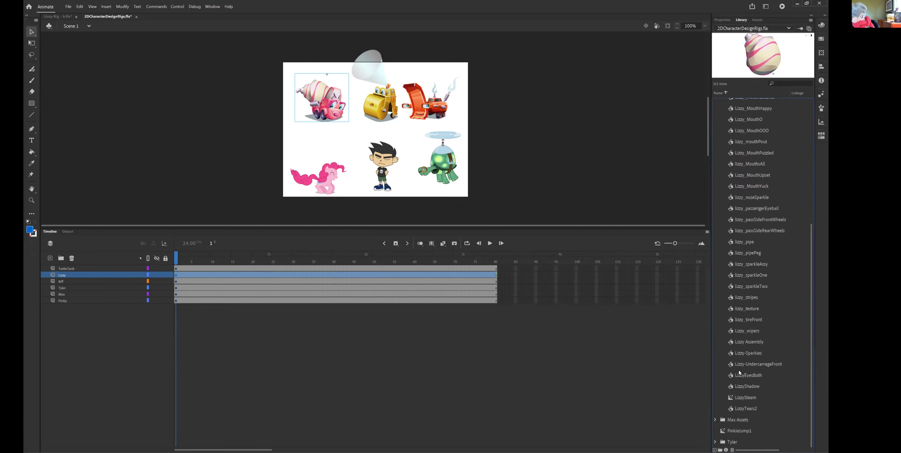
pyautogui.click(737, 343)
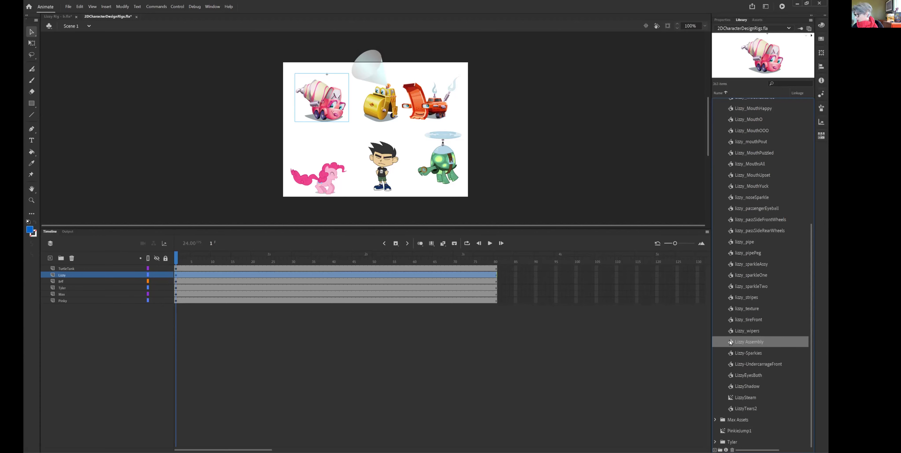
pyautogui.doubleClick(731, 342)
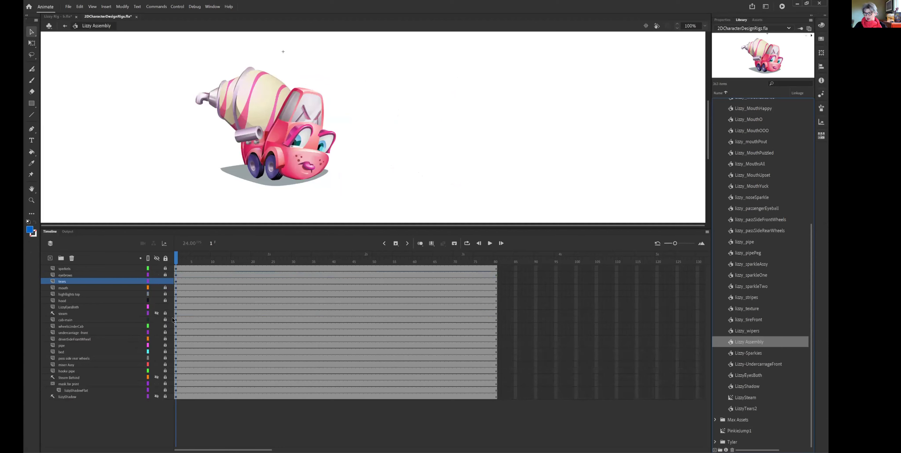
# Examine the frame commands for cutting, copying and pasting frames on the Lizzy Assembly layers at frame 1
pyautogui.moveTo(177, 262)
pyautogui.mouseDown()
pyautogui.moveTo(292, 262)
pyautogui.moveTo(176, 261)
pyautogui.mouseUp()
pyautogui.click(176, 270)
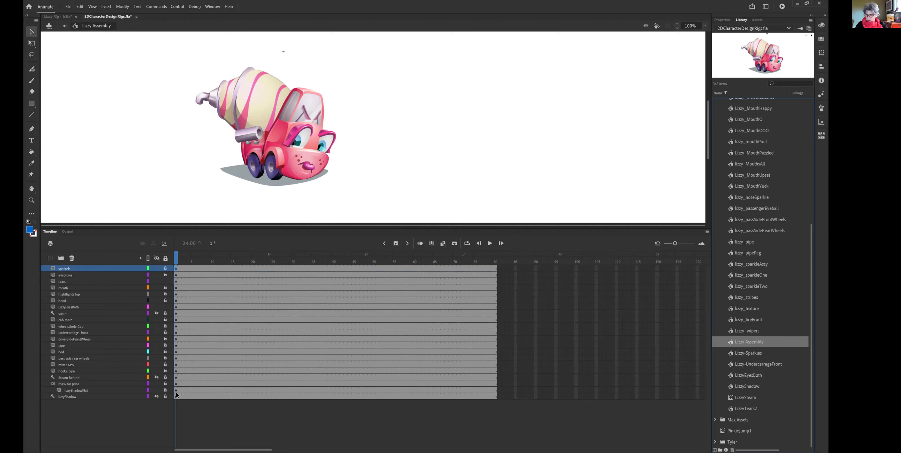
pyautogui.click(177, 414)
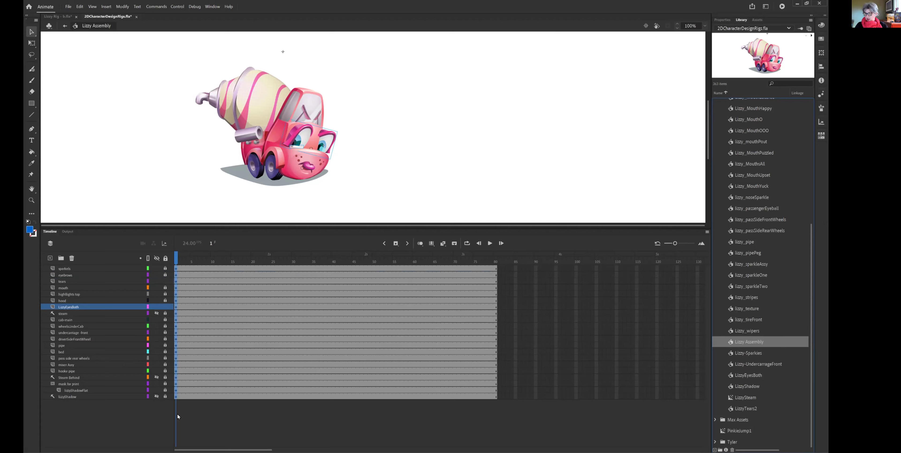
pyautogui.rightClick(176, 395)
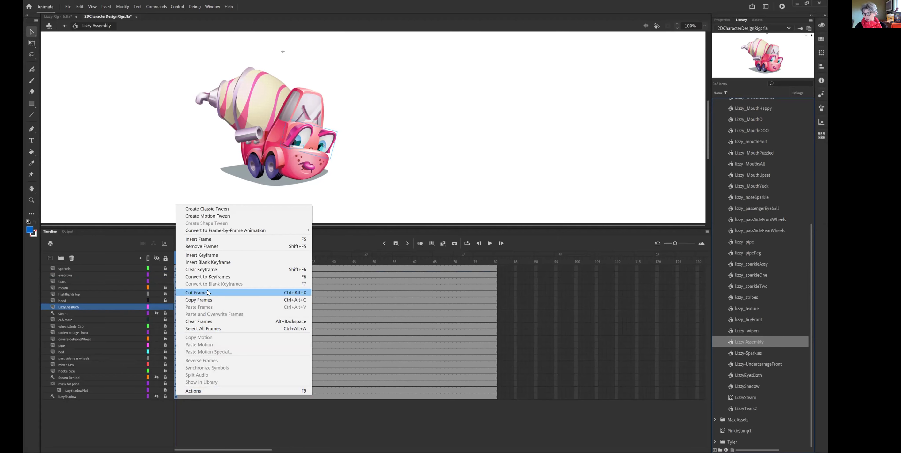
pyautogui.click(106, 7)
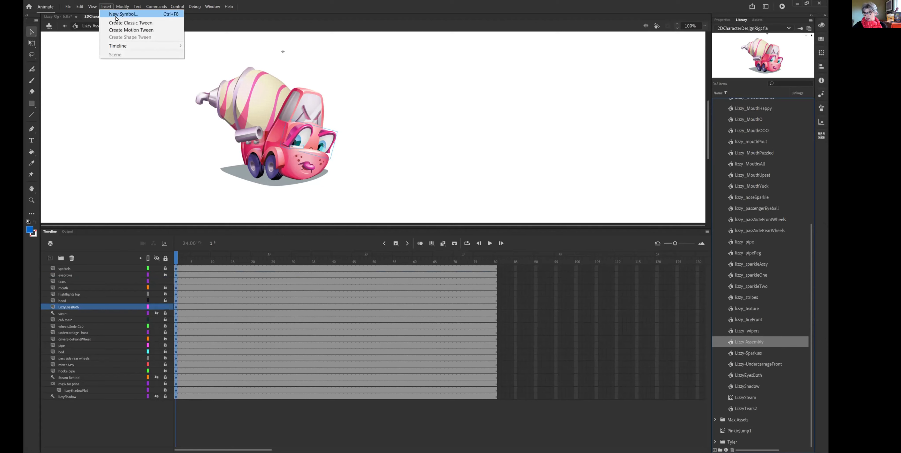
pyautogui.click(151, 406)
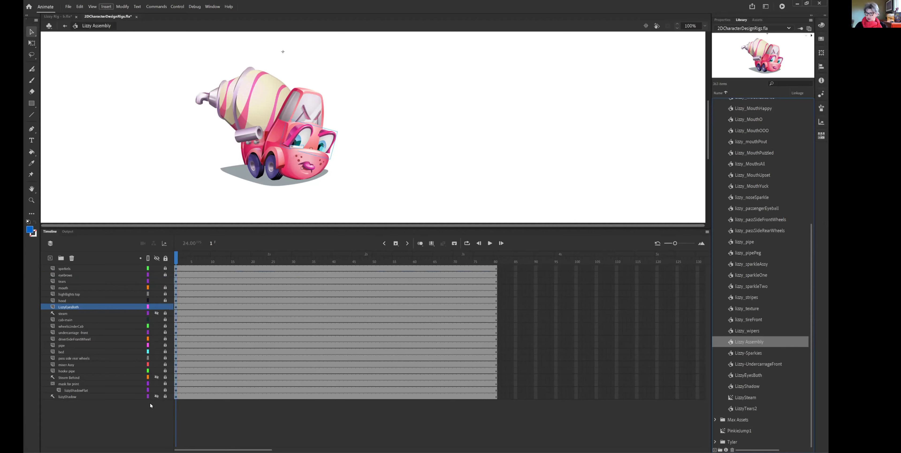
pyautogui.rightClick(176, 396)
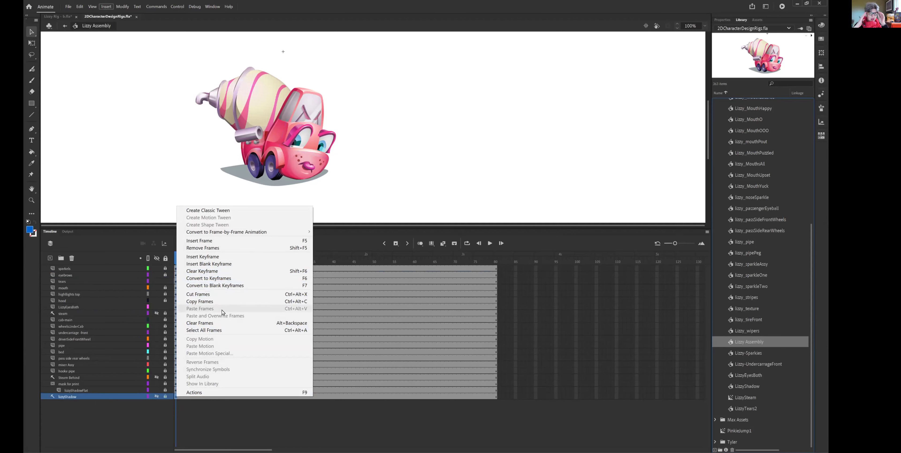
pyautogui.click(455, 422)
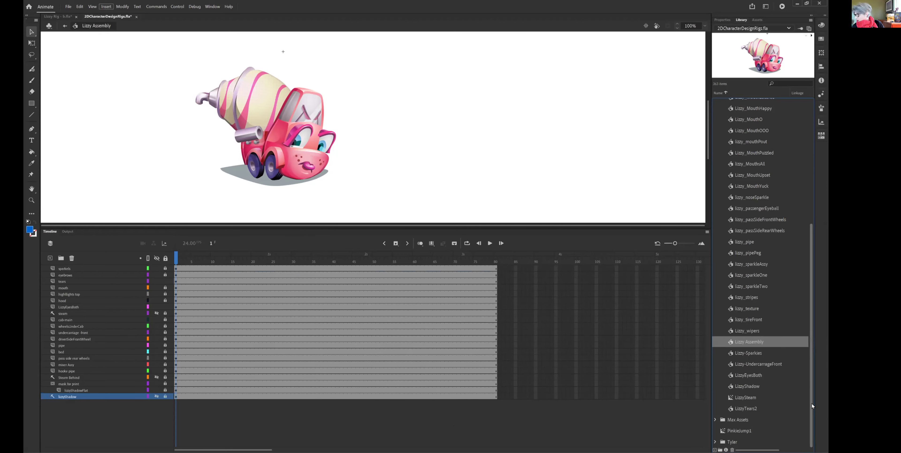
# Return to Scene 1 and zoom the stage to 200% around the boy character in the lower row
pyautogui.click(65, 26)
pyautogui.click(508, 184)
pyautogui.press('z')
pyautogui.click(384, 171)
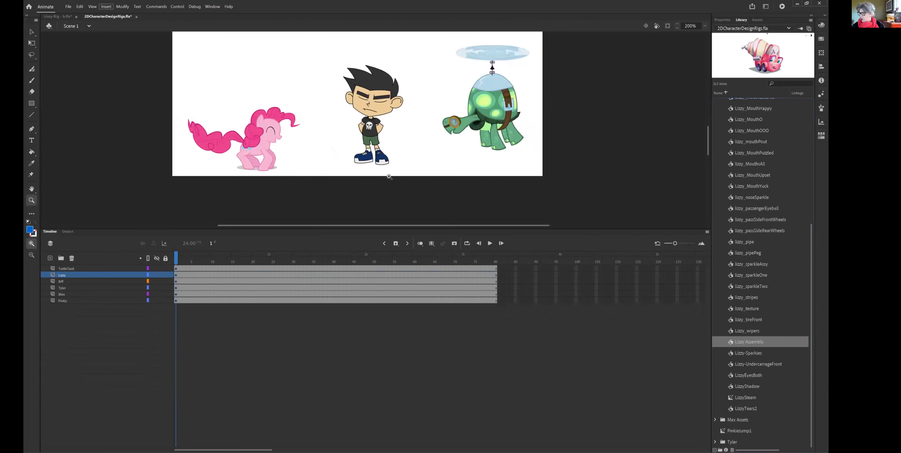
# Open the boy character's tyler_3-4_001_trs symbol for editing, play its animation and return to frame 1
pyautogui.scroll(2, 403, 133)
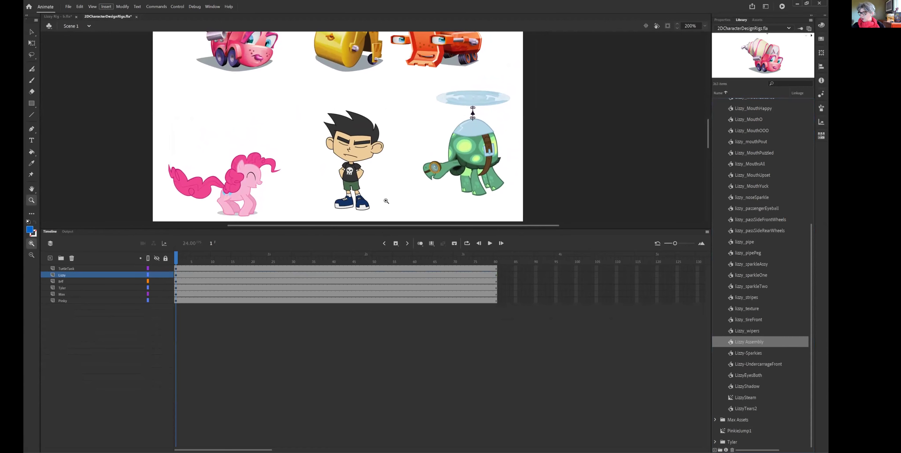
pyautogui.press('v')
pyautogui.click(363, 201)
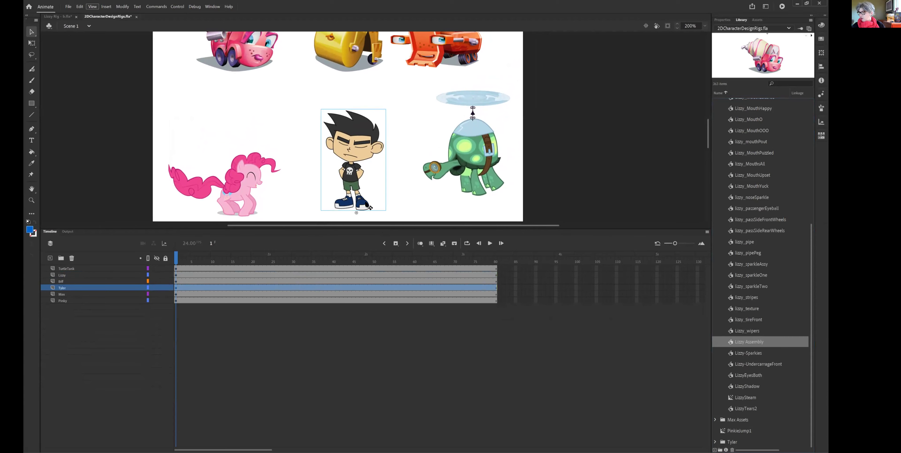
pyautogui.doubleClick(353, 180)
pyautogui.press('Return')
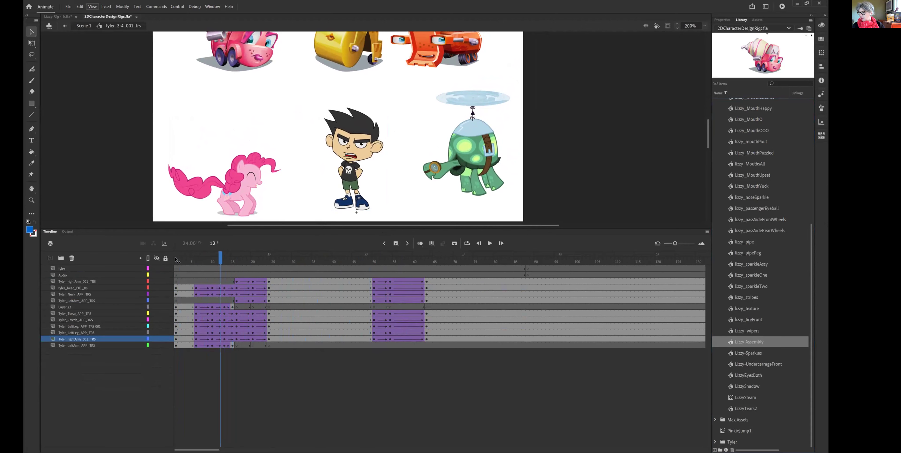
pyautogui.click(176, 259)
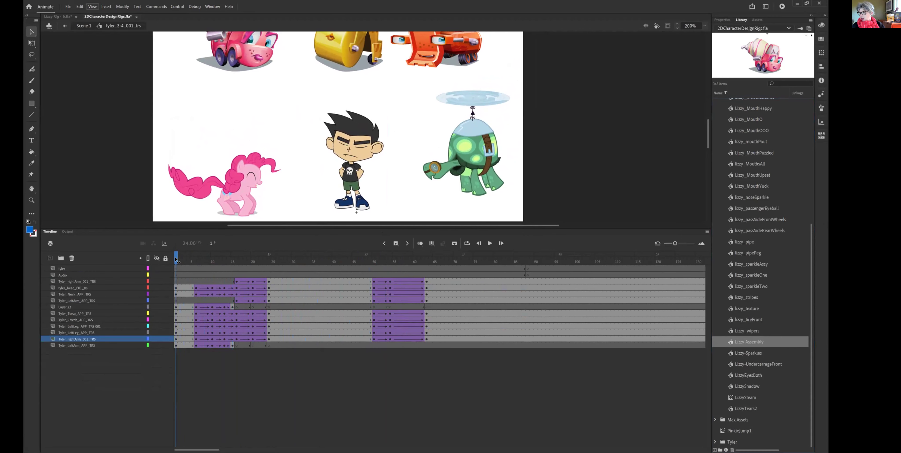
# Select the boy's head inside the rig and open its tyler_head_001_trs symbol for editing
pyautogui.click(359, 155)
pyautogui.press('z')
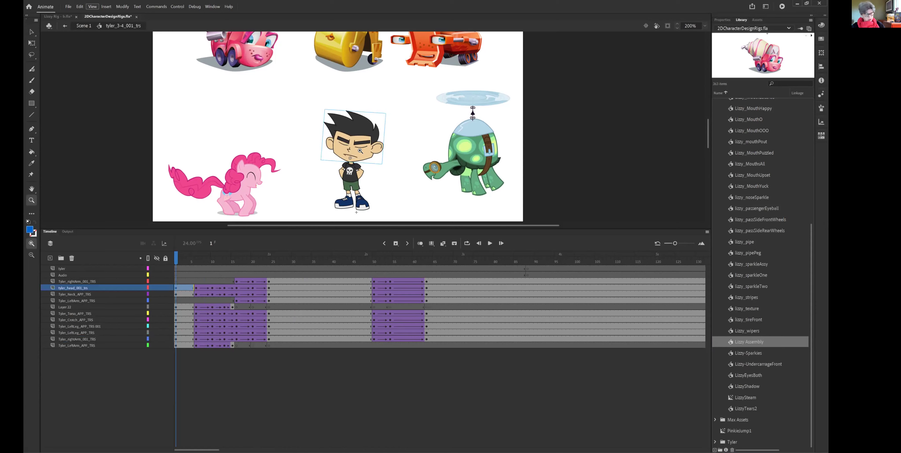
pyautogui.click(361, 151)
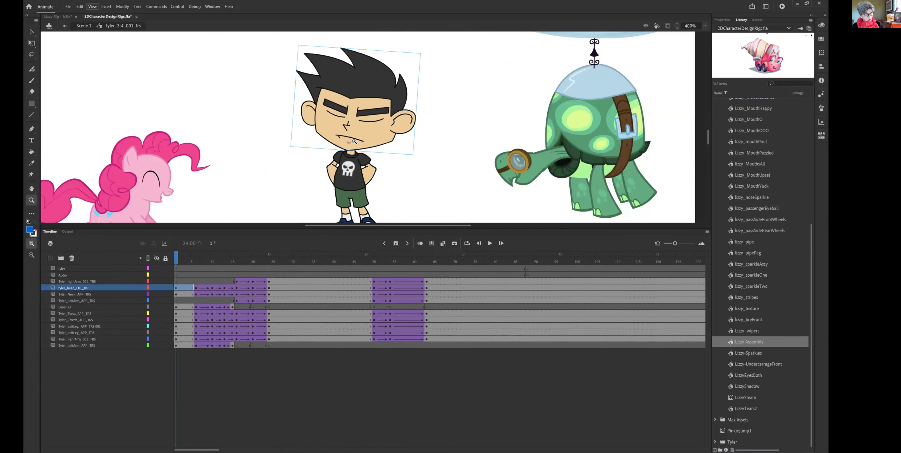
pyautogui.press('v')
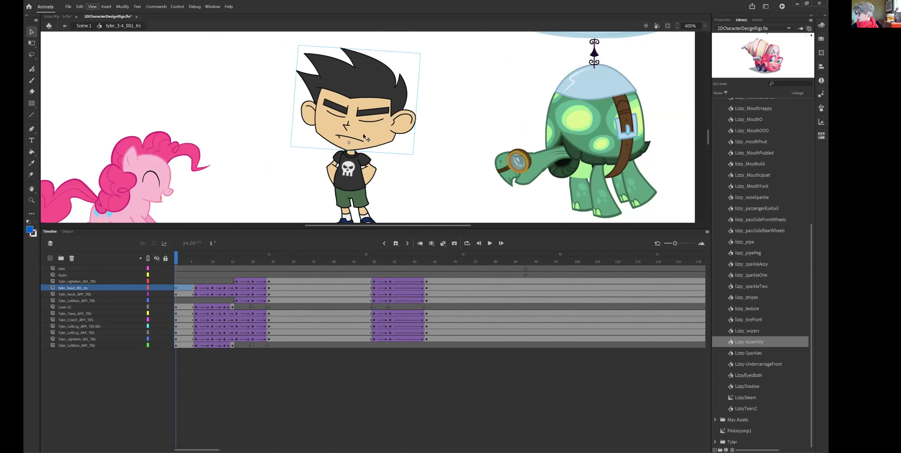
pyautogui.doubleClick(364, 134)
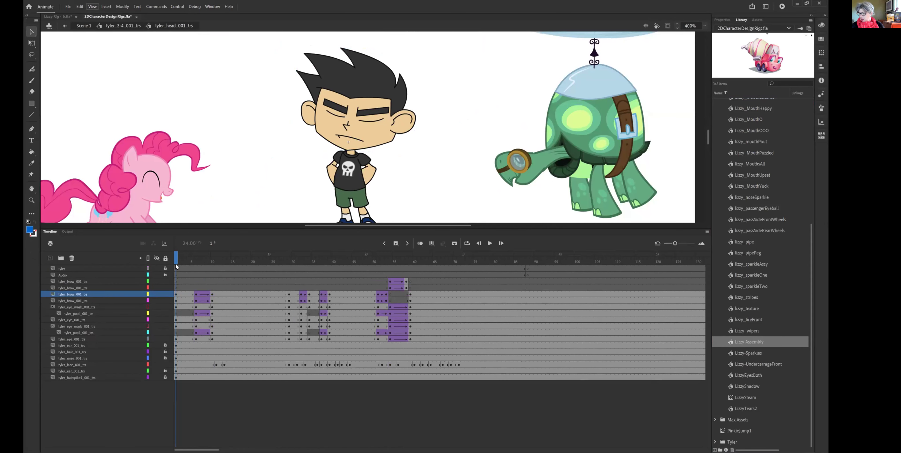
# Step forward and back through the first frames of the head symbol's timeline, then play the animation to examine the facial motion
pyautogui.press('.')
pyautogui.press('.')
pyautogui.press('.')
pyautogui.press('.')
pyautogui.press('.')
pyautogui.press('.')
pyautogui.press('.')
pyautogui.press(',')
pyautogui.press(',')
pyautogui.press(',')
pyautogui.press(',')
pyautogui.press(',')
pyautogui.press(',')
pyautogui.press(',')
pyautogui.press('Return')
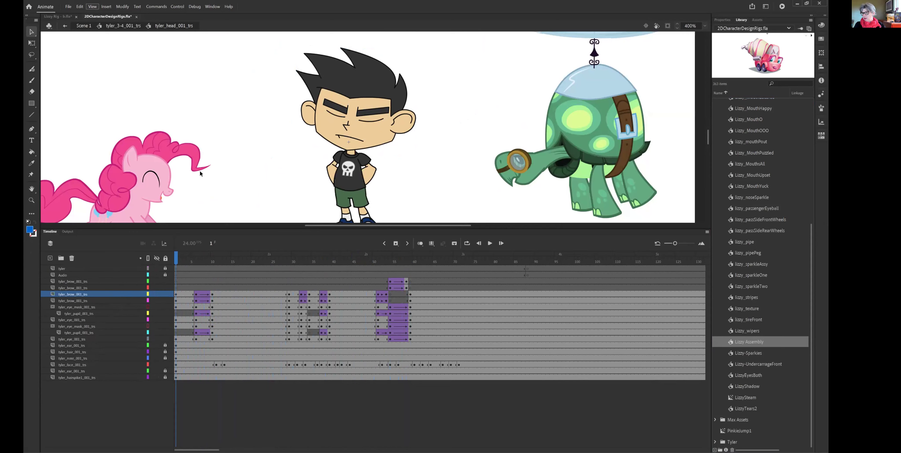
# Return to Scene 1, select the turtle and scrub the main timeline to examine its spin, ending at frame 1
pyautogui.click(83, 25)
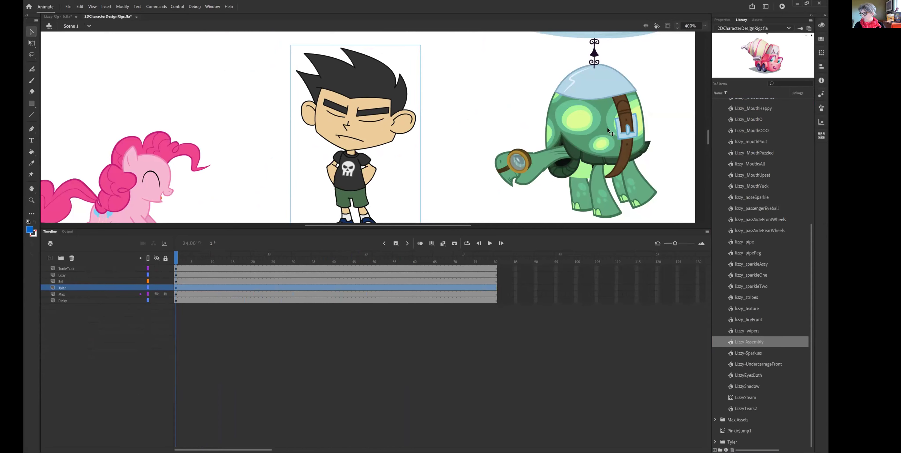
pyautogui.click(598, 136)
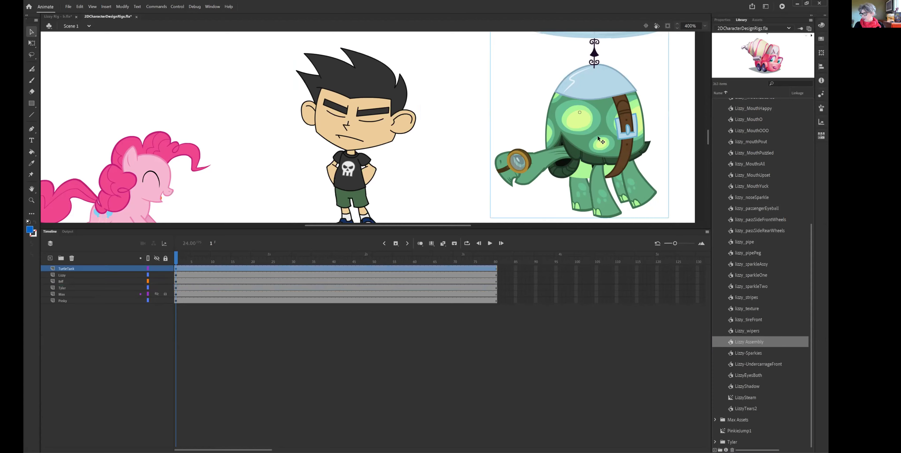
pyautogui.moveTo(177, 259); pyautogui.dragTo(216, 265)
pyautogui.moveTo(237, 265)
pyautogui.mouseDown()
pyautogui.moveTo(197, 263)
pyautogui.moveTo(191, 236)
pyautogui.moveTo(236, 238)
pyautogui.moveTo(177, 236)
pyautogui.moveTo(231, 231)
pyautogui.moveTo(231, 274)
pyautogui.mouseUp()
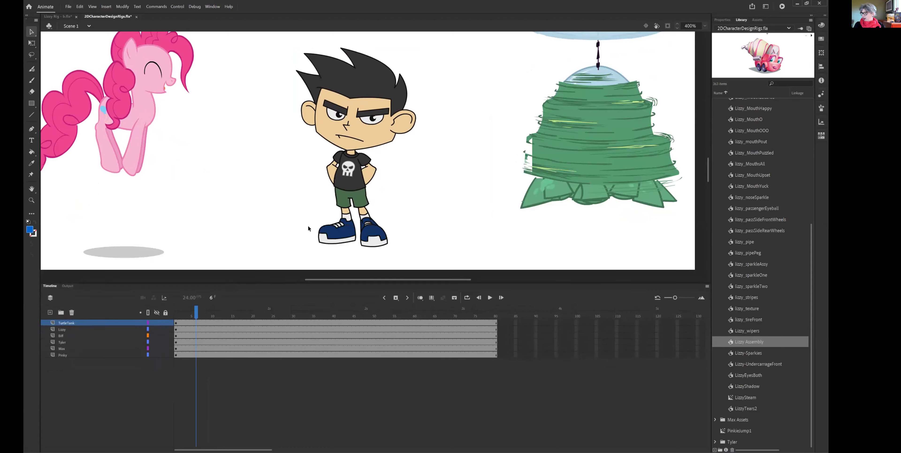
pyautogui.moveTo(515, 119); pyautogui.dragTo(503, 165)
pyautogui.moveTo(192, 312)
pyautogui.mouseDown()
pyautogui.moveTo(177, 314)
pyautogui.moveTo(218, 316)
pyautogui.moveTo(176, 316)
pyautogui.mouseUp()
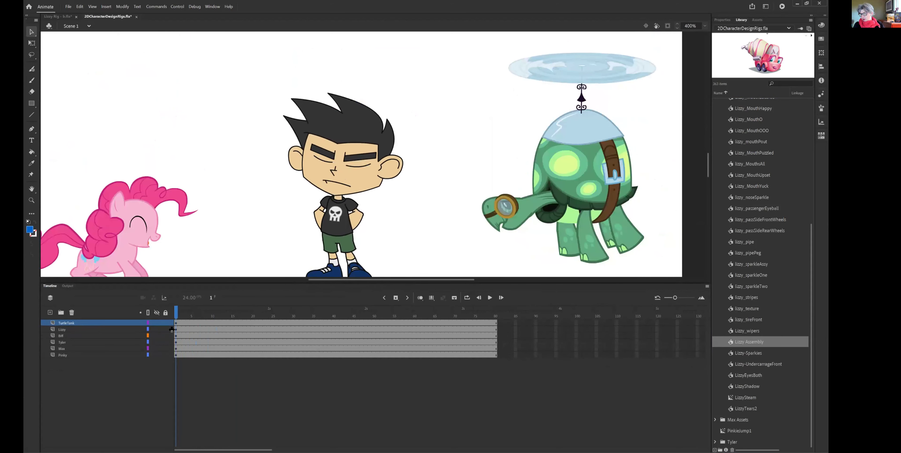
# Open the turtle's Tank_spin symbol in place on the stage and scrub through its frame-by-frame animation
pyautogui.click(539, 171)
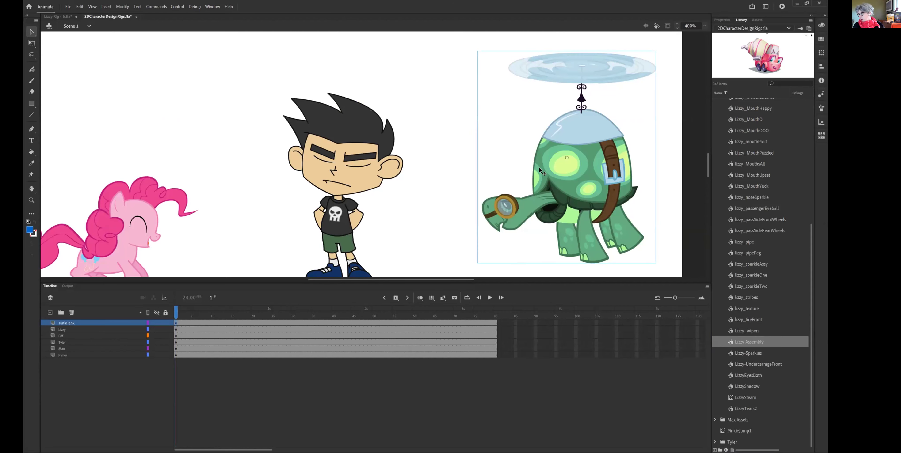
pyautogui.doubleClick(551, 175)
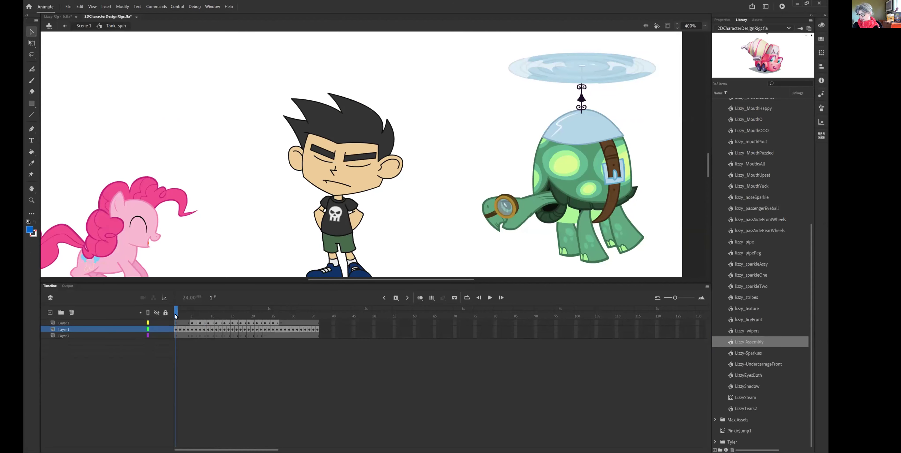
pyautogui.moveTo(176, 317)
pyautogui.mouseDown()
pyautogui.moveTo(280, 344)
pyautogui.moveTo(158, 385)
pyautogui.mouseUp()
# Collapse the Lizzy Assets folder, open Tank_spin from the Animals folder in the library and scrub through its timeline
pyautogui.scroll(6, 755, 208)
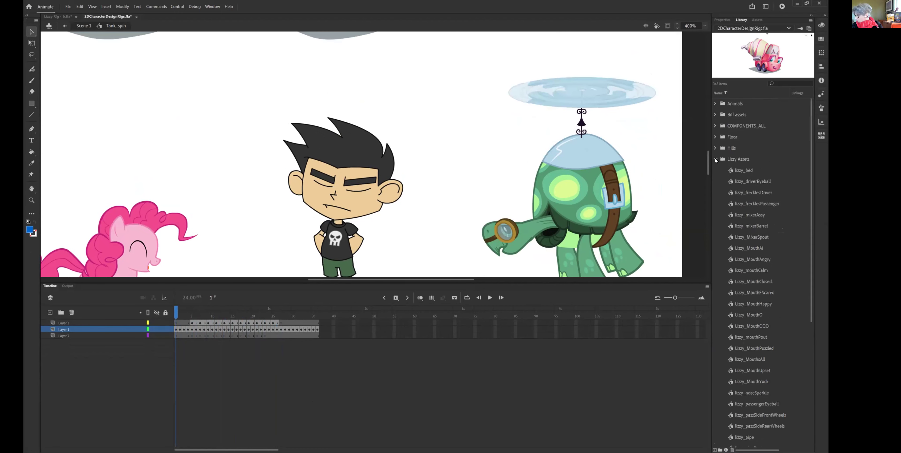
pyautogui.click(716, 158)
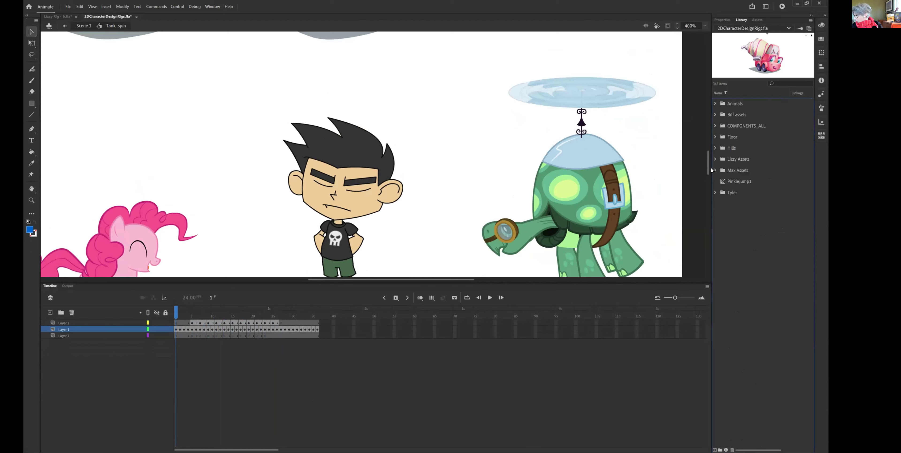
pyautogui.click(714, 104)
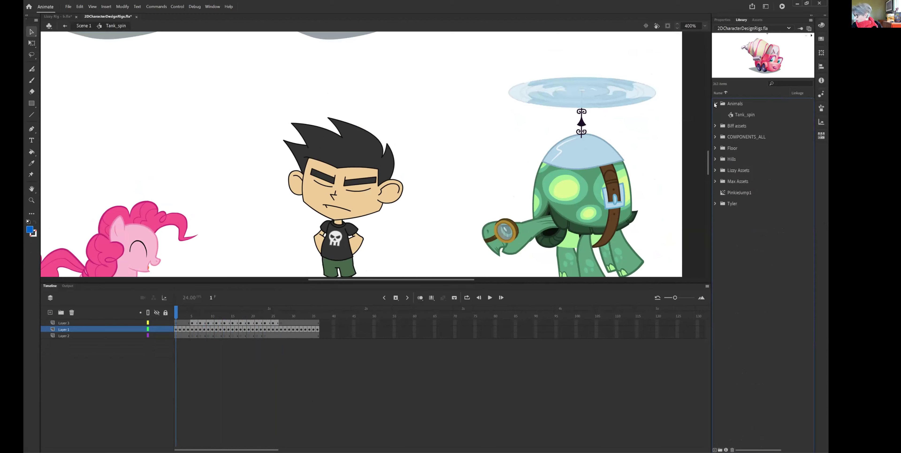
pyautogui.click(740, 114)
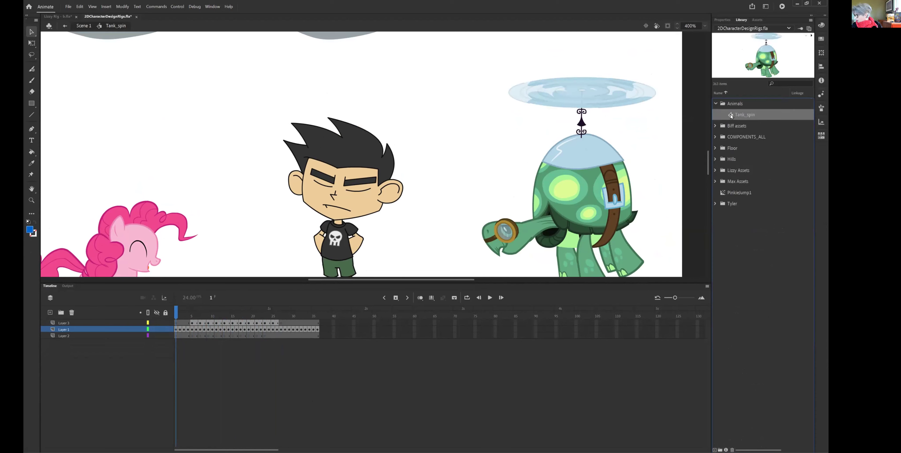
pyautogui.doubleClick(731, 115)
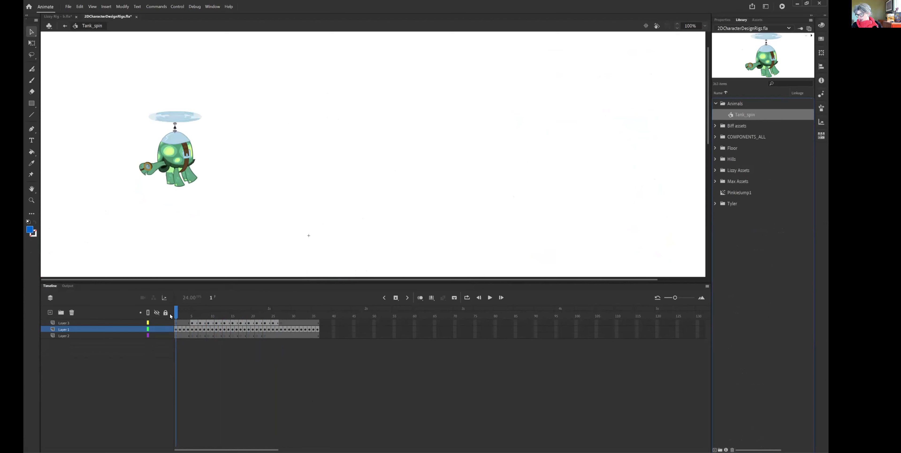
pyautogui.moveTo(176, 312); pyautogui.dragTo(110, 355)
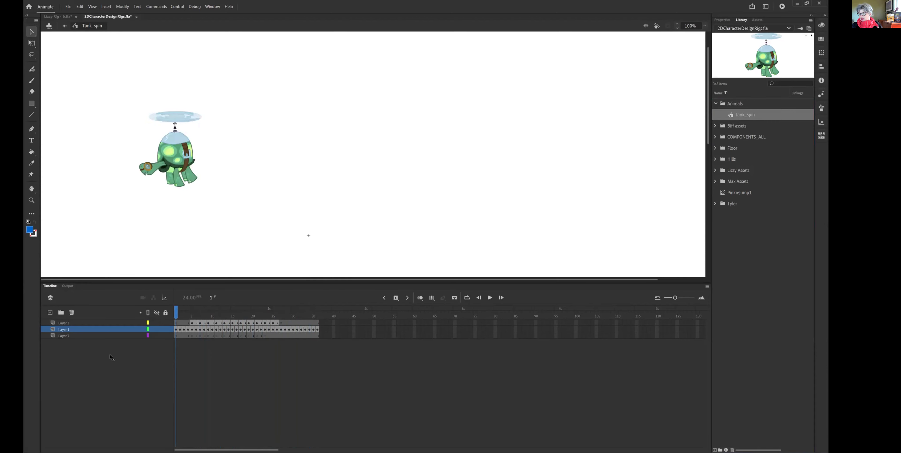
# Return to Scene 1 and open the pink pony's PinkieJump1 symbol for editing in place
pyautogui.click(64, 26)
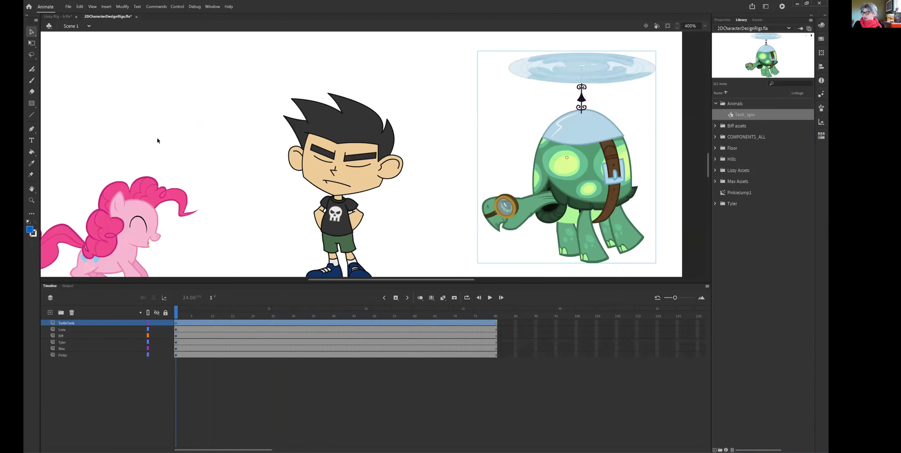
pyautogui.click(134, 231)
pyautogui.moveTo(260, 229); pyautogui.dragTo(354, 172)
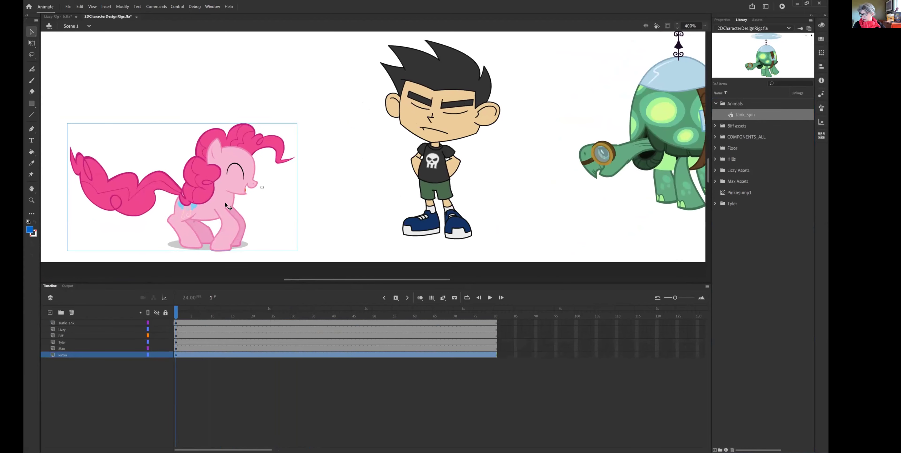
pyautogui.doubleClick(220, 217)
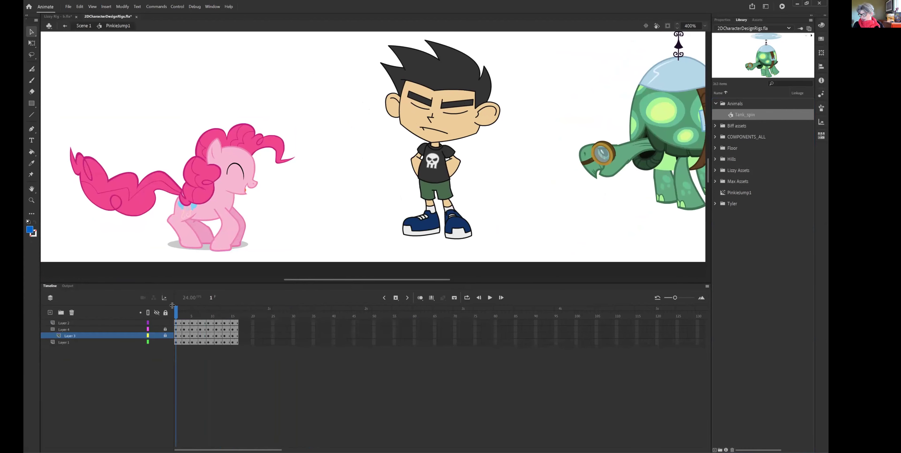
# Scrub the PinkieJump1 timeline through frames 3 and 5, then select frame 7 on Layer 2 to examine the jump poses
pyautogui.moveTo(176, 312)
pyautogui.mouseDown()
pyautogui.moveTo(225, 316)
pyautogui.moveTo(176, 316)
pyautogui.mouseUp()
pyautogui.moveTo(177, 316); pyautogui.dragTo(183, 317)
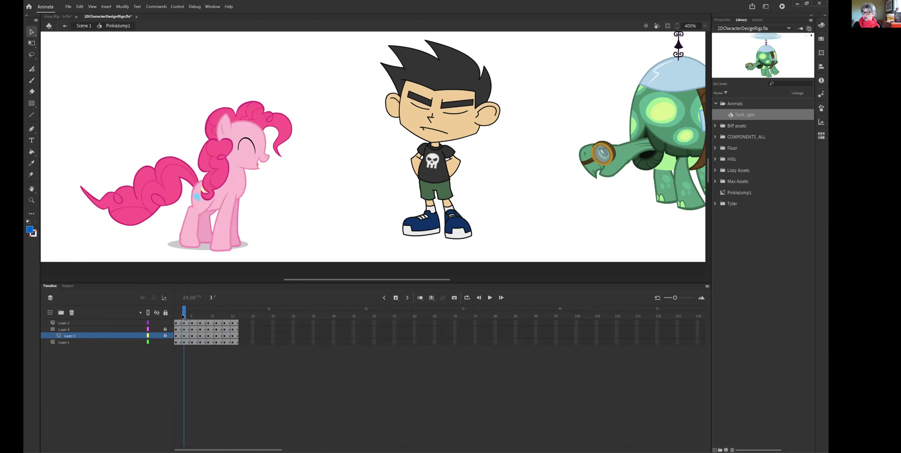
pyautogui.moveTo(182, 316); pyautogui.dragTo(191, 318)
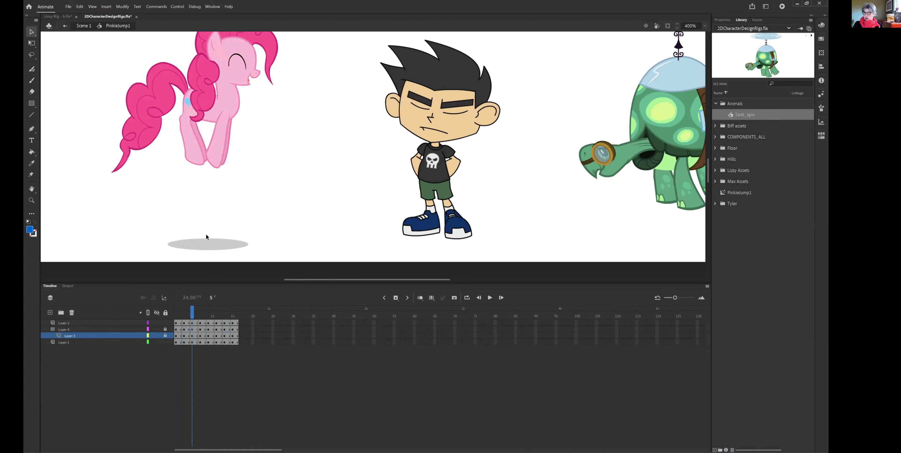
pyautogui.click(200, 323)
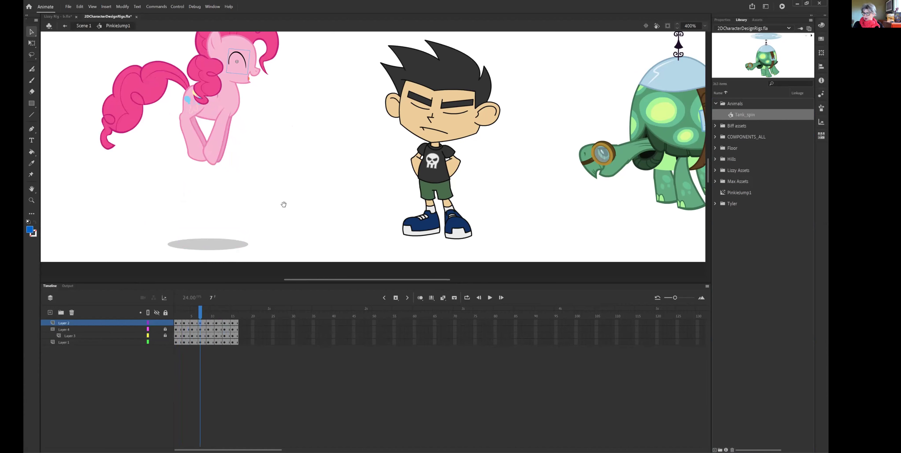
pyautogui.moveTo(283, 205); pyautogui.dragTo(284, 208)
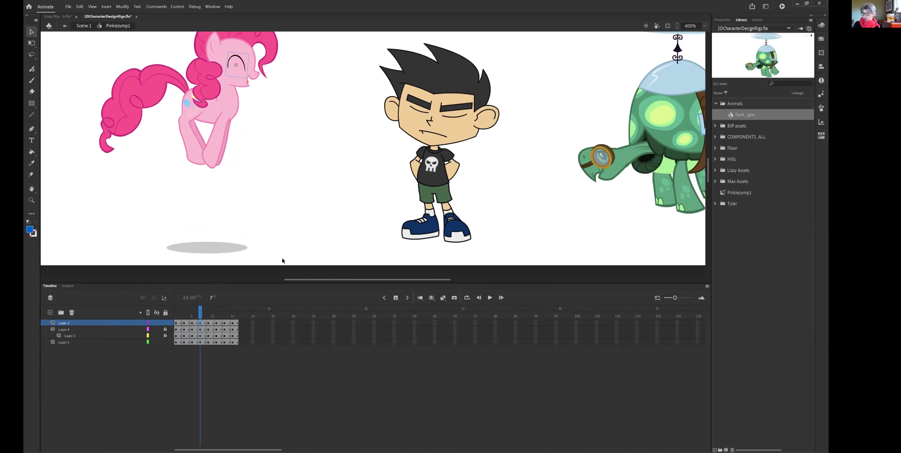
# Set the stage magnification to Show All and examine the pony's poses at frames 9 and 11 on Layer 2
pyautogui.click(273, 280)
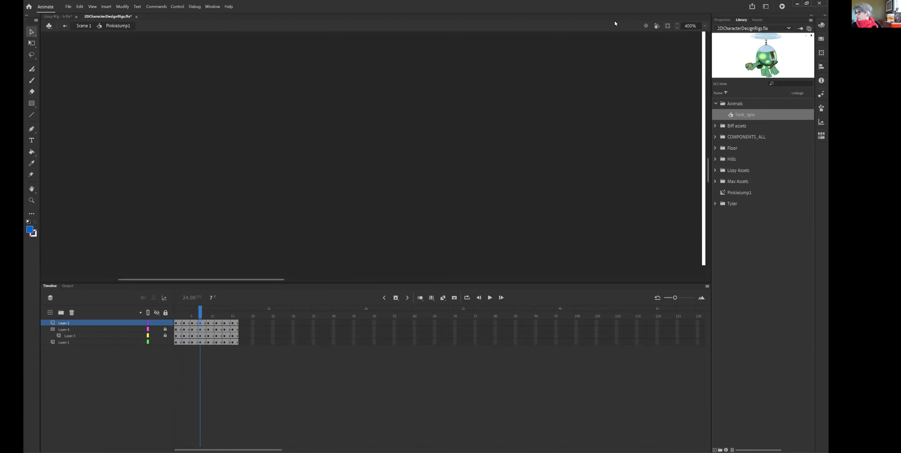
pyautogui.click(705, 26)
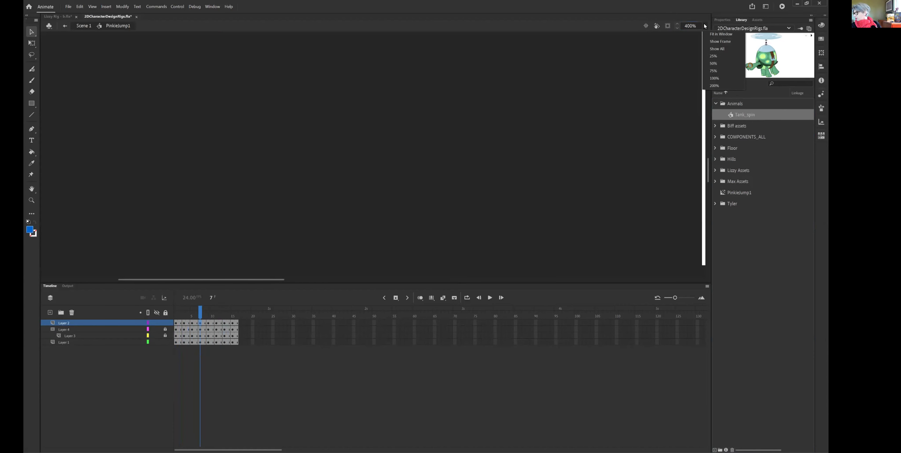
pyautogui.click(705, 26)
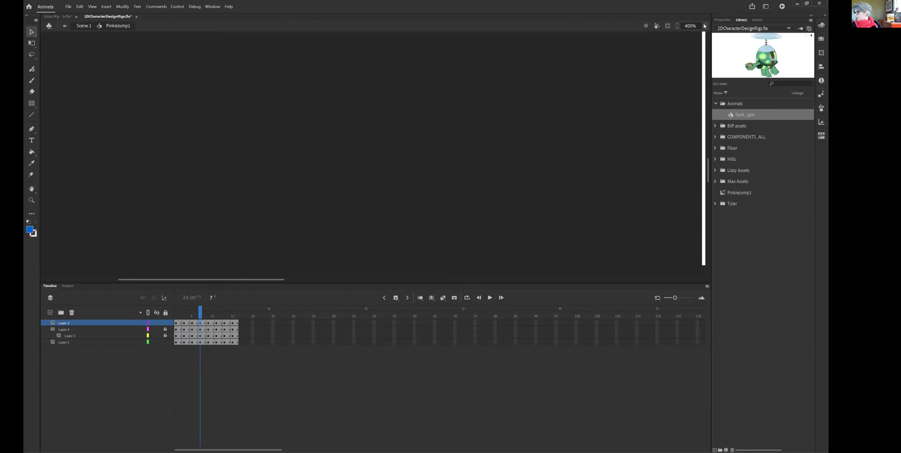
pyautogui.click(705, 26)
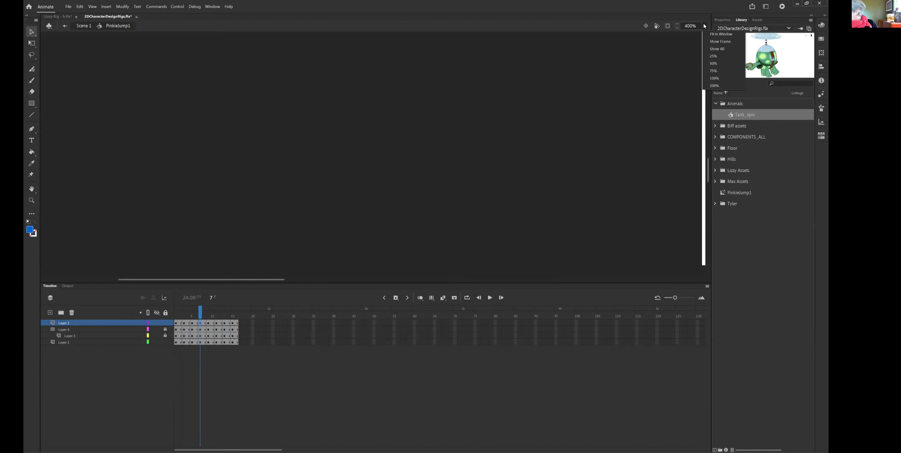
pyautogui.click(719, 48)
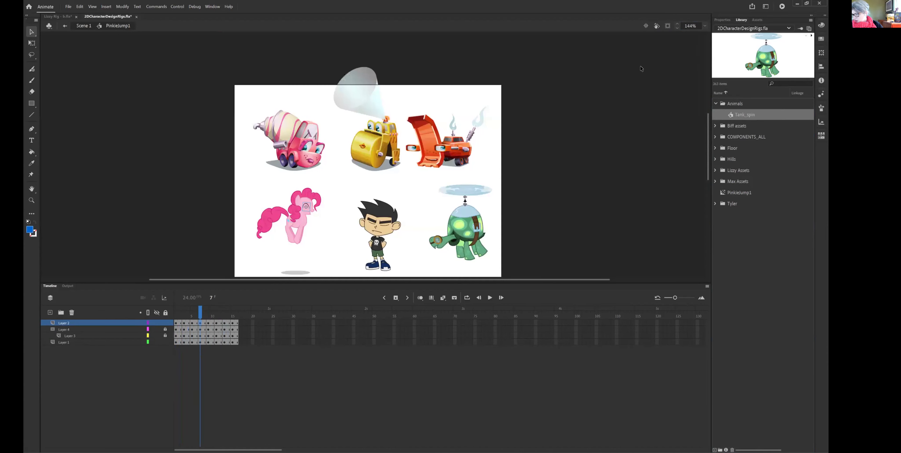
pyautogui.click(209, 323)
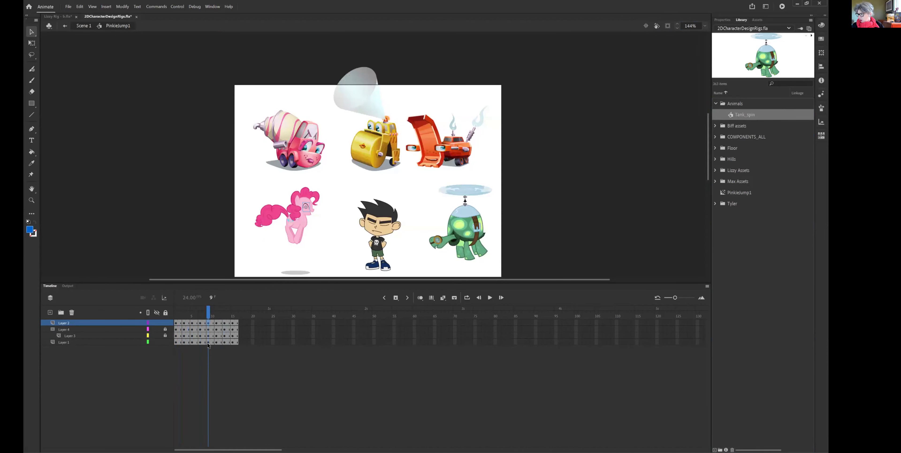
pyautogui.click(216, 322)
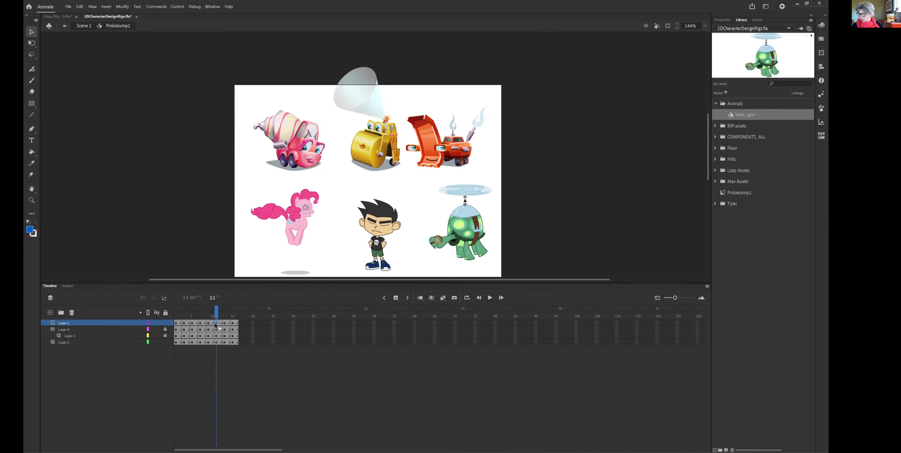
# Examine the pony's poses at frames 13 and 15 on Layer 2 and return to Scene 1
pyautogui.click(224, 323)
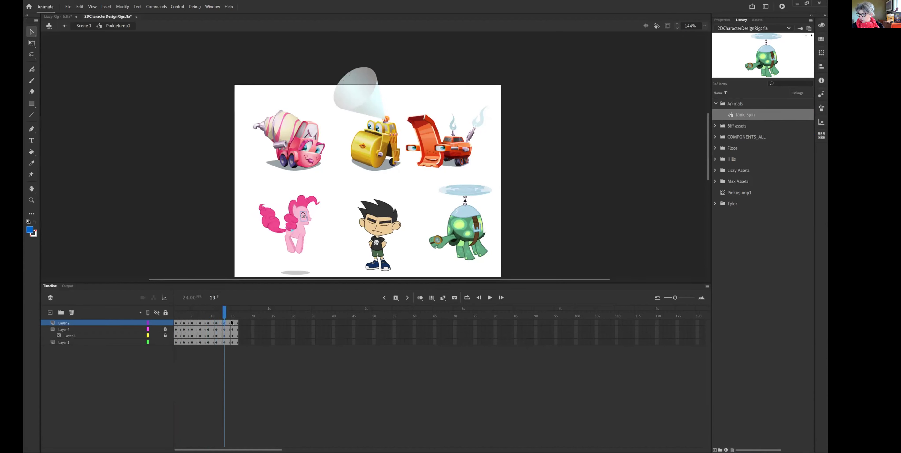
pyautogui.click(232, 326)
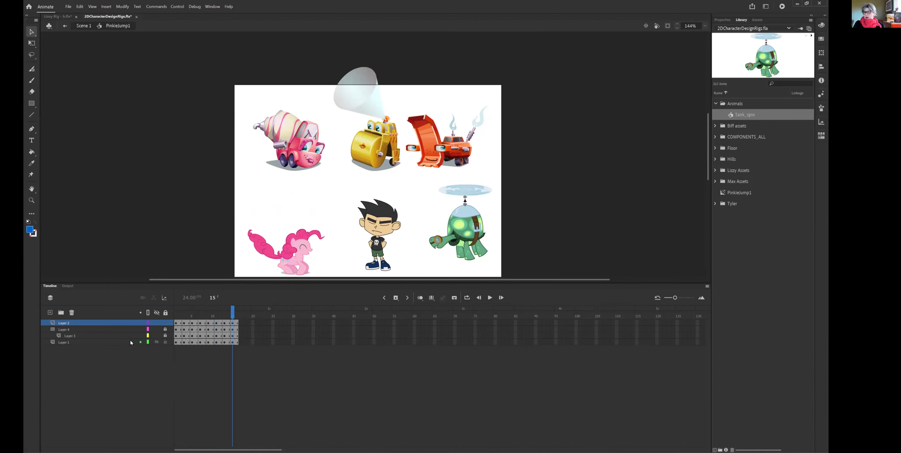
pyautogui.click(84, 26)
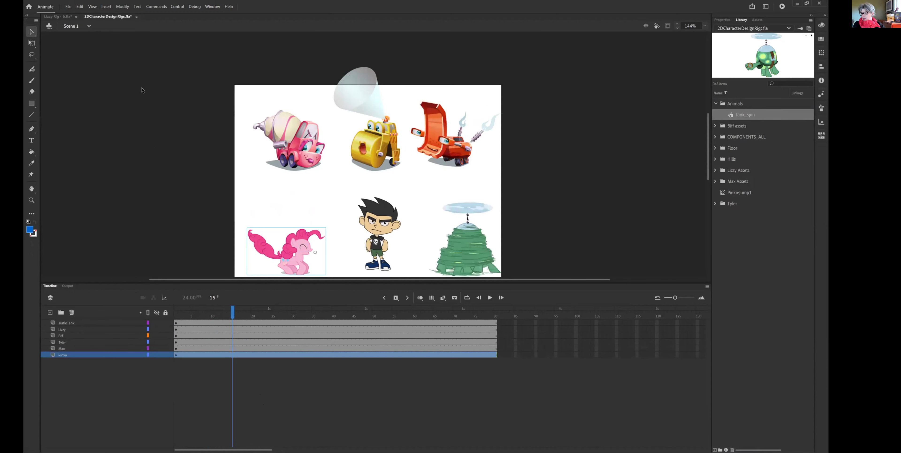
# Open the yellow roller's Max Assembly symbol, examine its layers from frame 1 and return to Scene 1
pyautogui.click(369, 157)
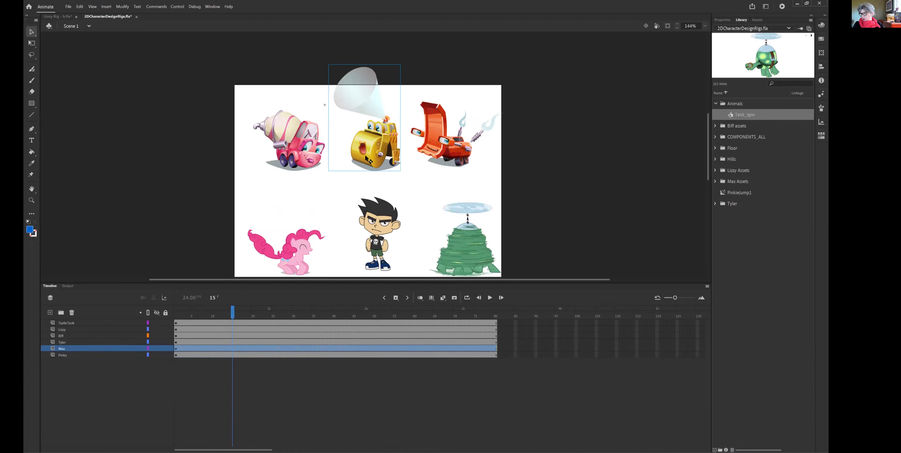
pyautogui.doubleClick(367, 159)
pyautogui.moveTo(231, 312); pyautogui.dragTo(175, 357)
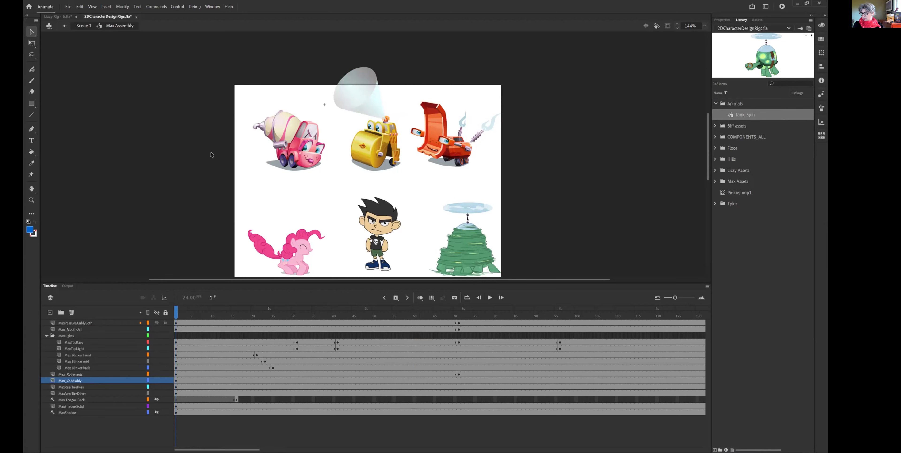
pyautogui.click(80, 26)
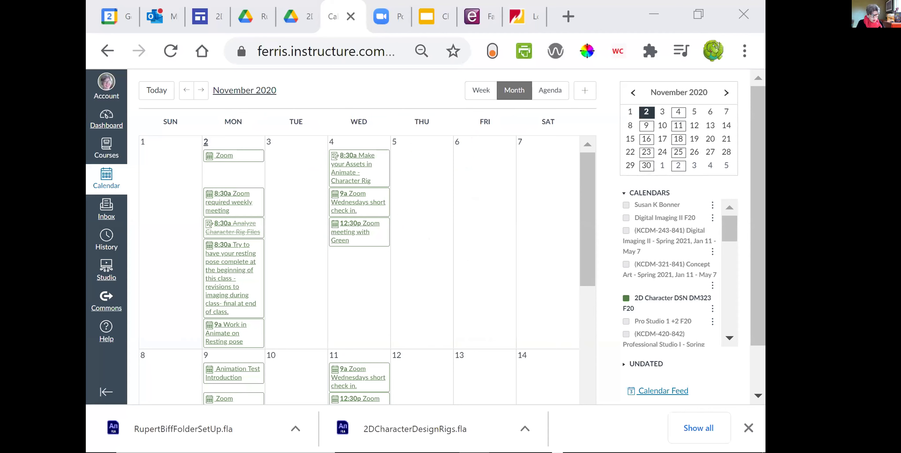
# Switch to the Canvas course calendar in the browser and review the November 2020 class schedule
pyautogui.click(611, 377)
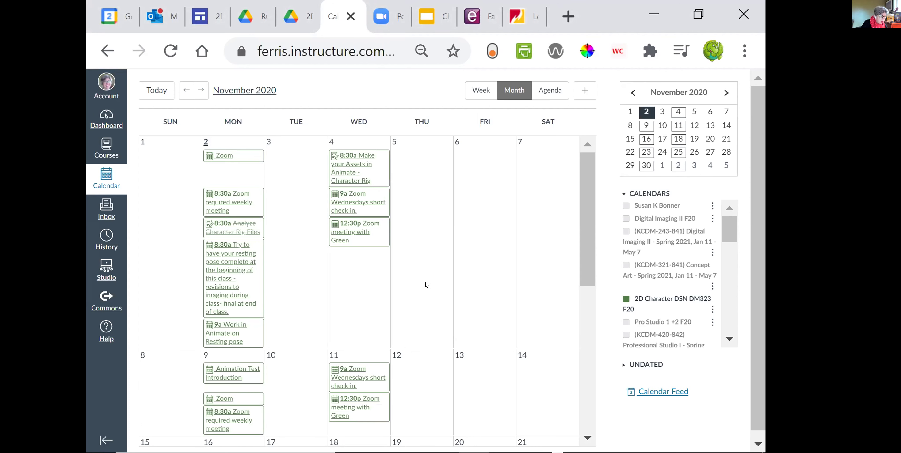
pyautogui.scroll(-3, 426, 287)
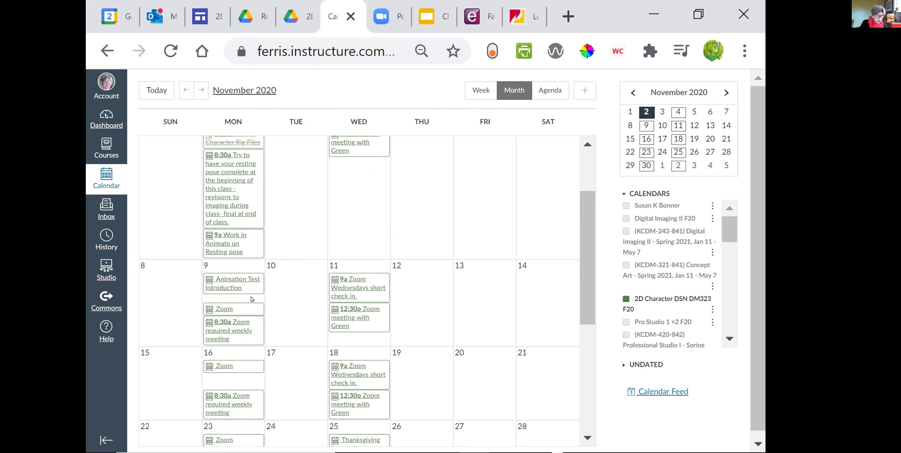
pyautogui.scroll(3, 356, 221)
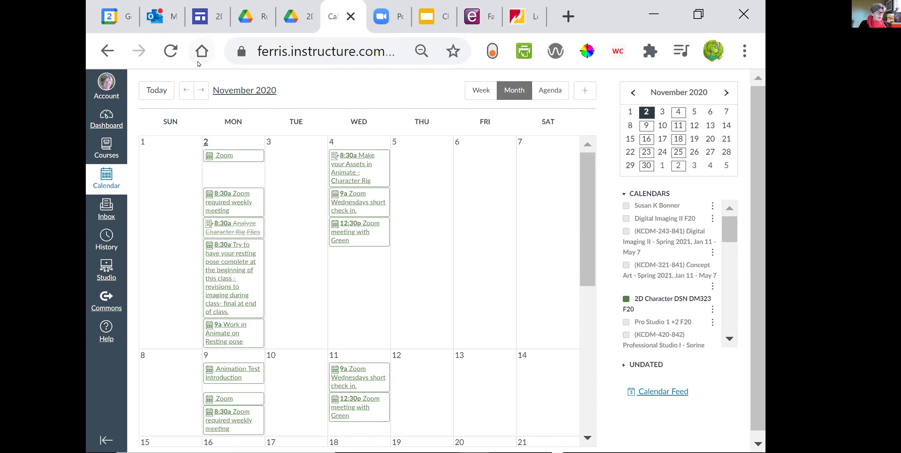
# Open the Concepts for Character Rig page on the 2D Character Design site and examine the Humungous Fungus ideation sketches
pyautogui.click(198, 18)
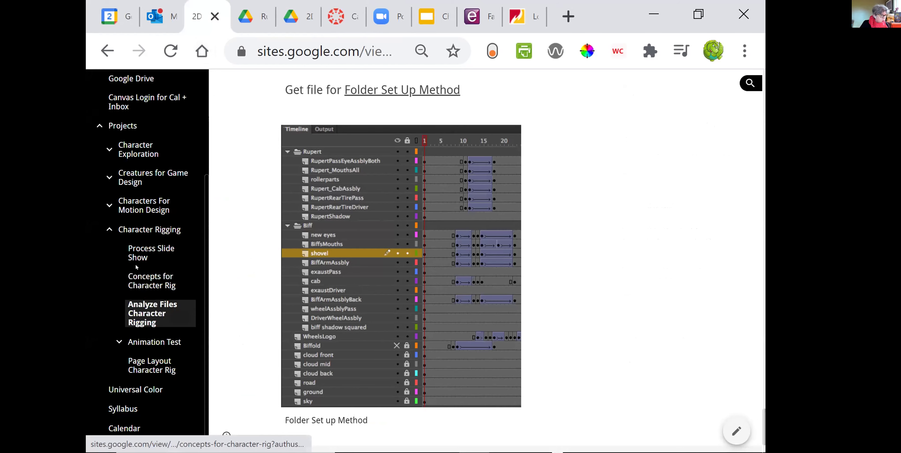
pyautogui.click(135, 285)
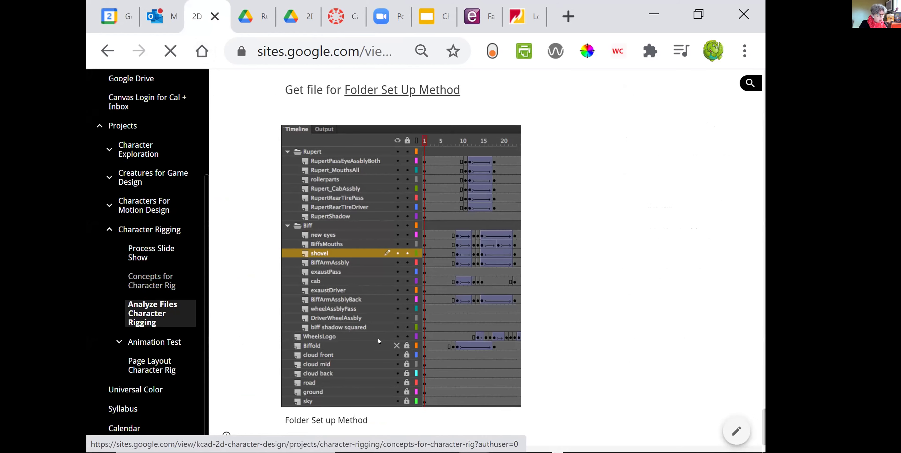
pyautogui.scroll(-5, 558, 395)
pyautogui.scroll(-8, 558, 395)
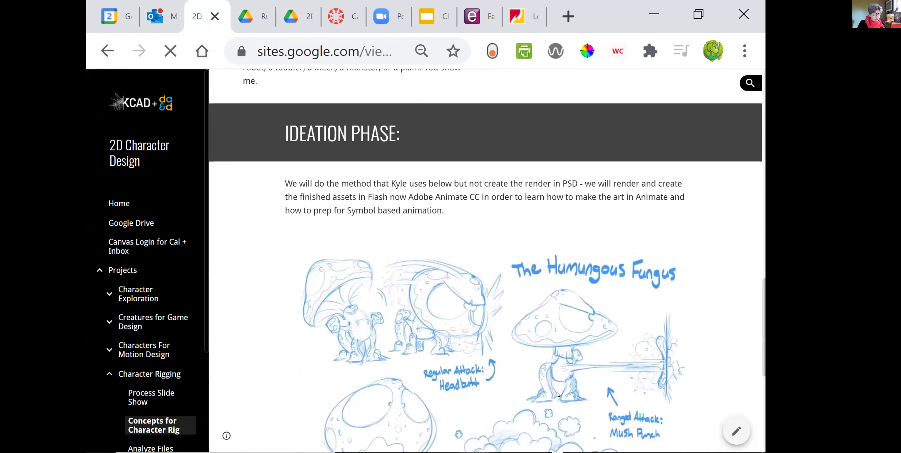
pyautogui.scroll(-5, 558, 395)
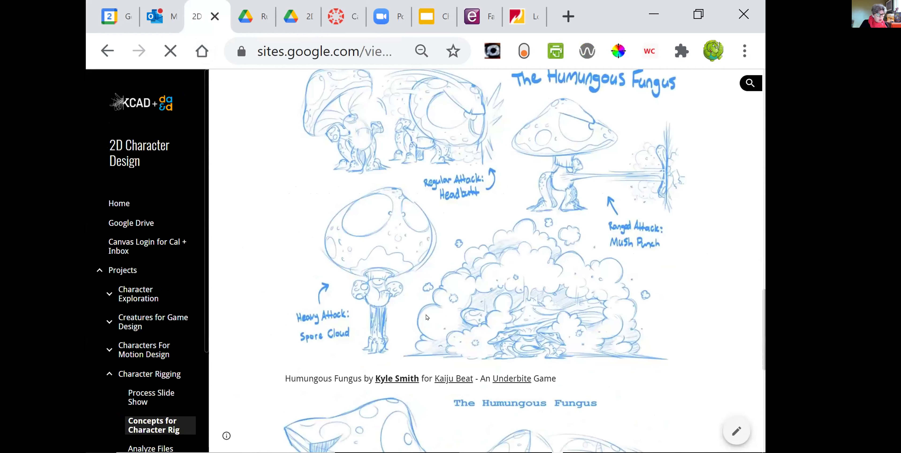
pyautogui.scroll(1, 426, 318)
pyautogui.scroll(1, 360, 196)
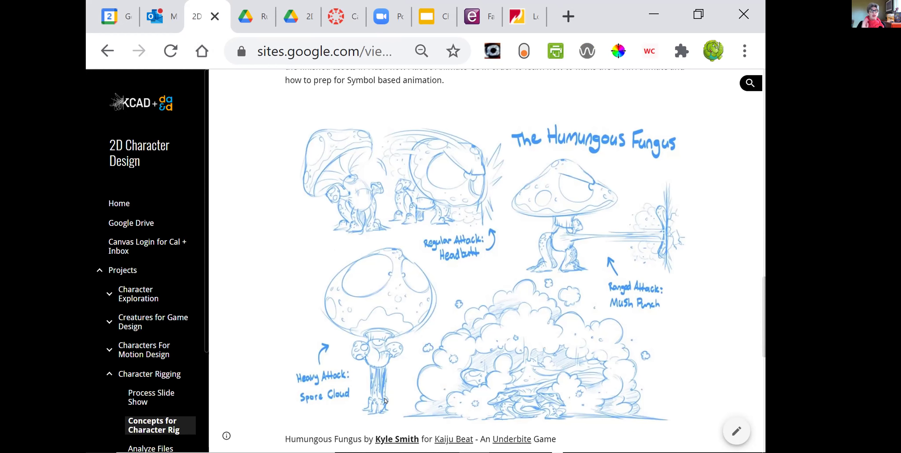
pyautogui.scroll(-2, 268, 346)
pyautogui.scroll(2, 268, 346)
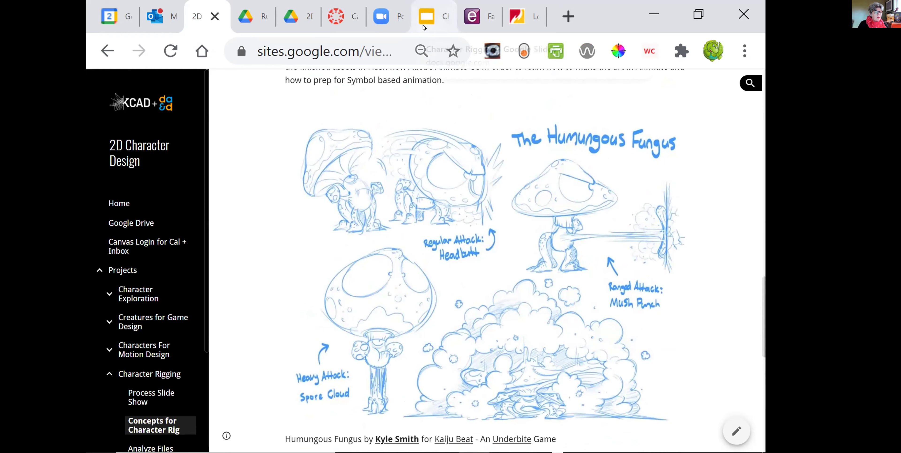
# Open the Character Rigging slides in the browser and review the 11/2 meeting schedule down to the 10:30 entry
pyautogui.click(428, 17)
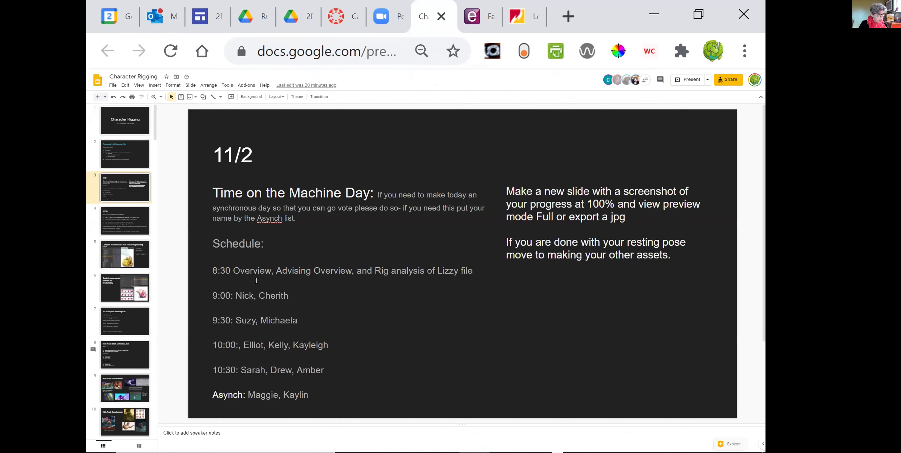
pyautogui.click(311, 367)
pyautogui.moveTo(324, 371); pyautogui.dragTo(271, 370)
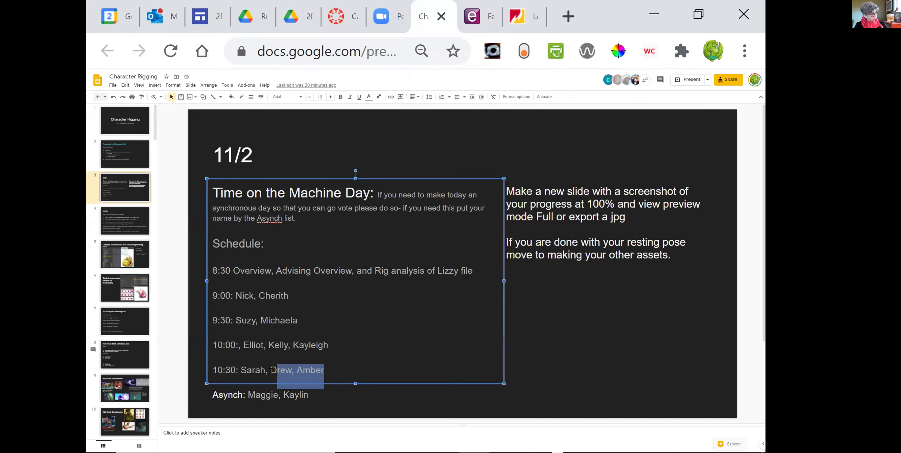
pyautogui.click(347, 361)
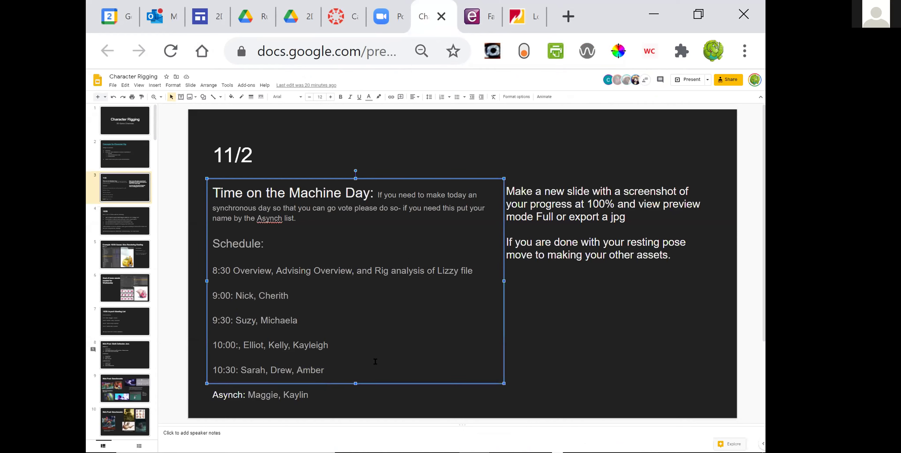
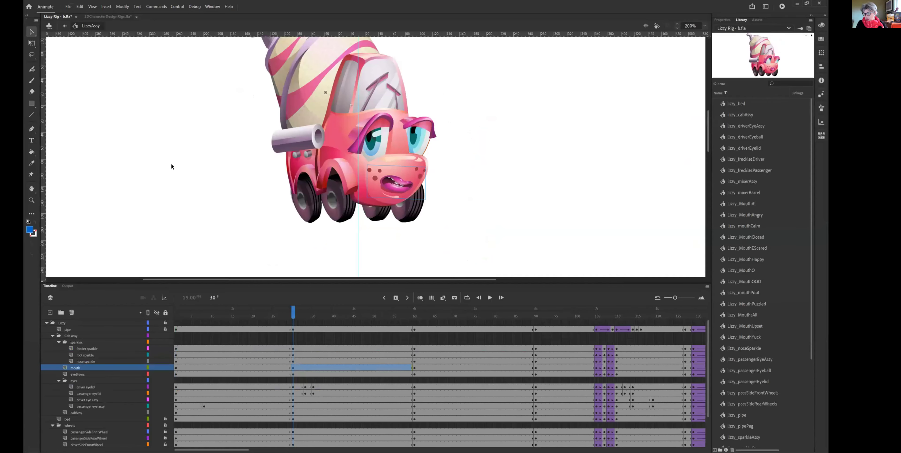
# Switch to Lizzy Rig - b.fla in Animate, leave the LizzyAssy symbol for Scene 1 and go to frame 1
pyautogui.click(63, 25)
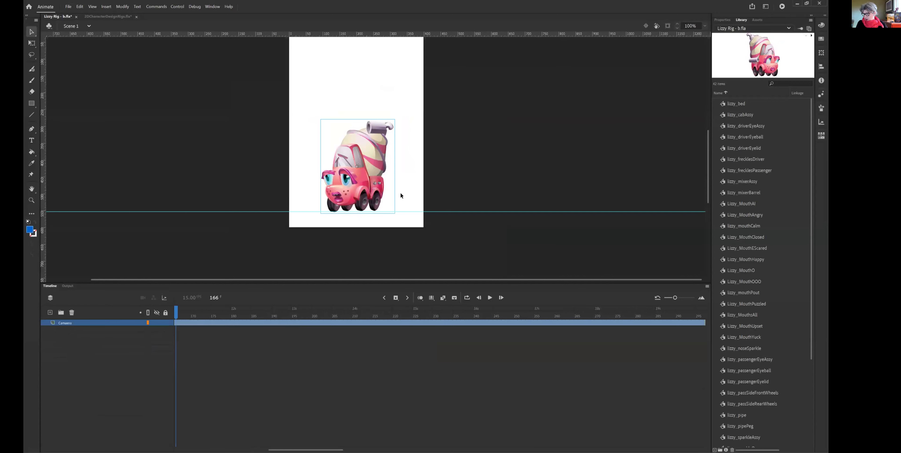
pyautogui.hscroll(-5, 251, 331)
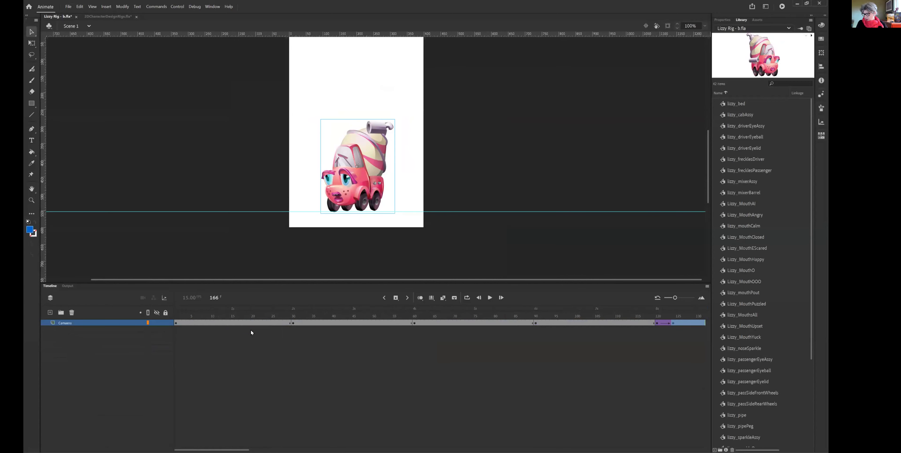
pyautogui.click(172, 320)
pyautogui.click(207, 142)
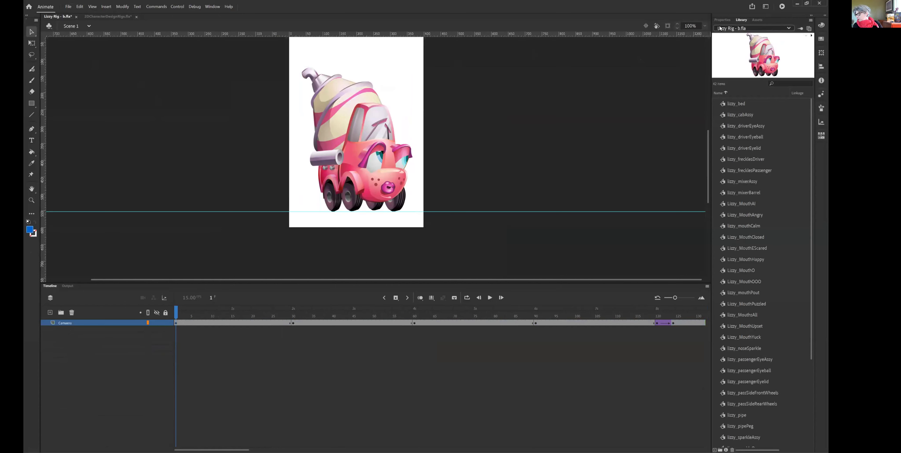
# Try a 75% stage magnification and return it to 100%
pyautogui.click(705, 29)
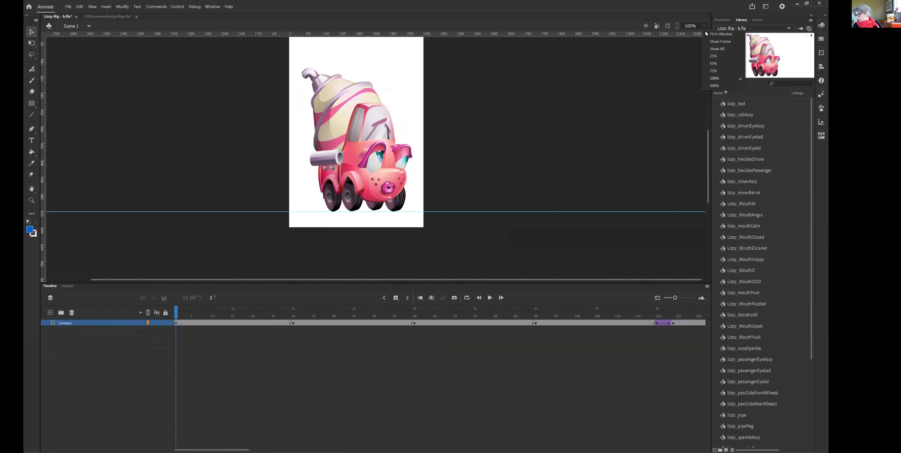
pyautogui.click(713, 71)
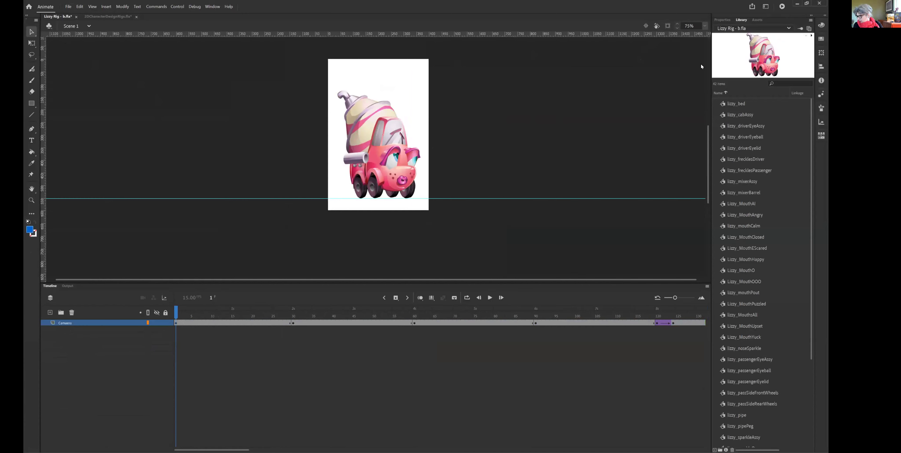
pyautogui.click(705, 26)
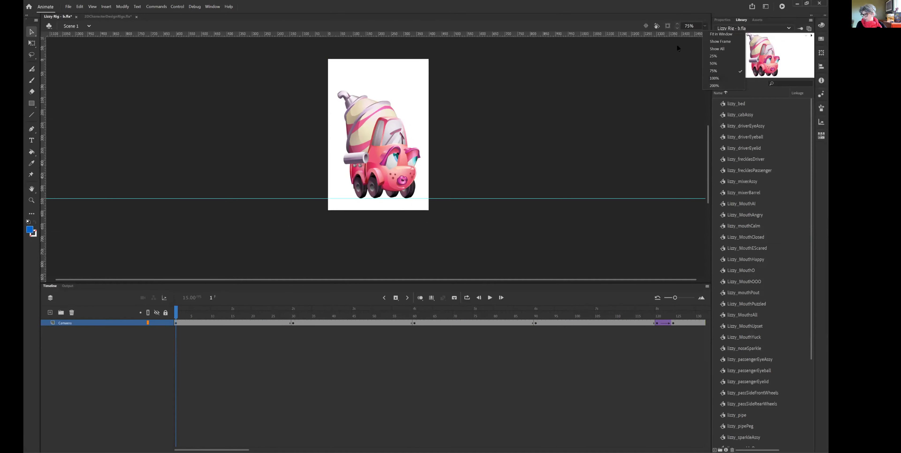
pyautogui.click(714, 79)
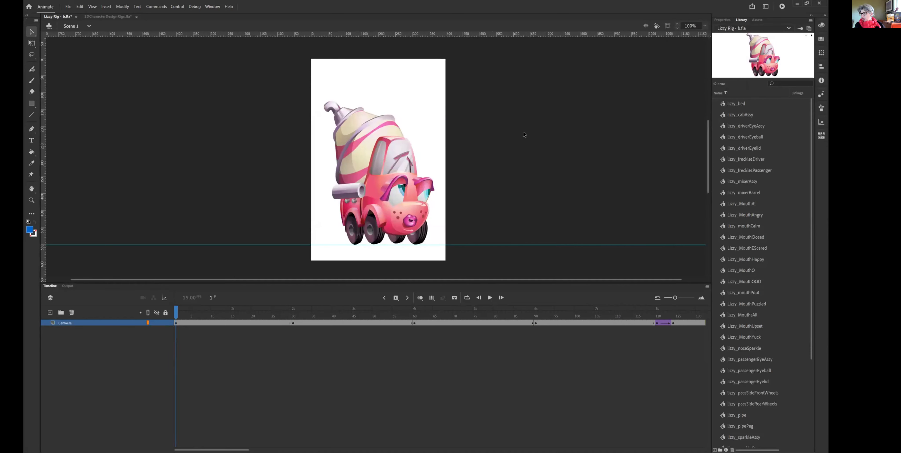
# Check whether the stage's preview mode is set to Full
pyautogui.click(92, 6)
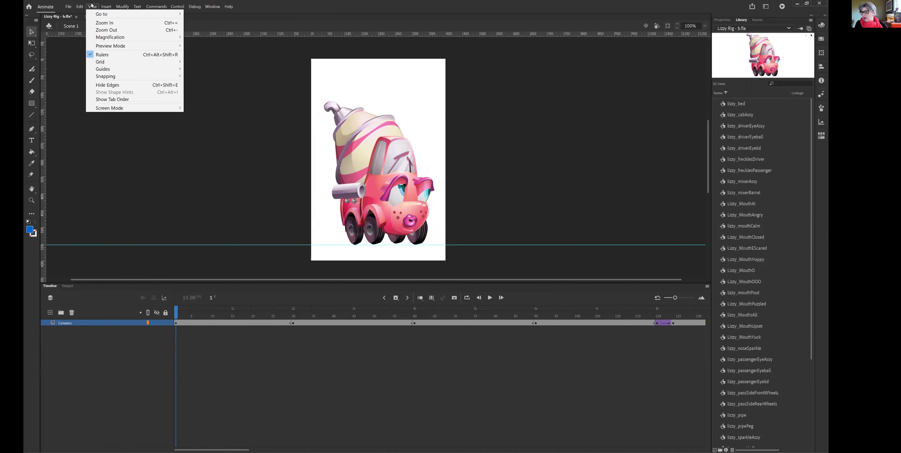
pyautogui.moveTo(101, 46)
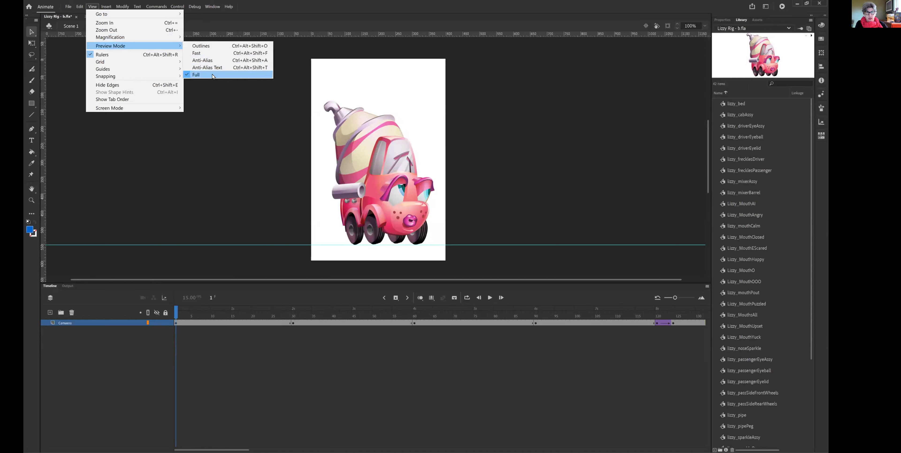
pyautogui.click(211, 103)
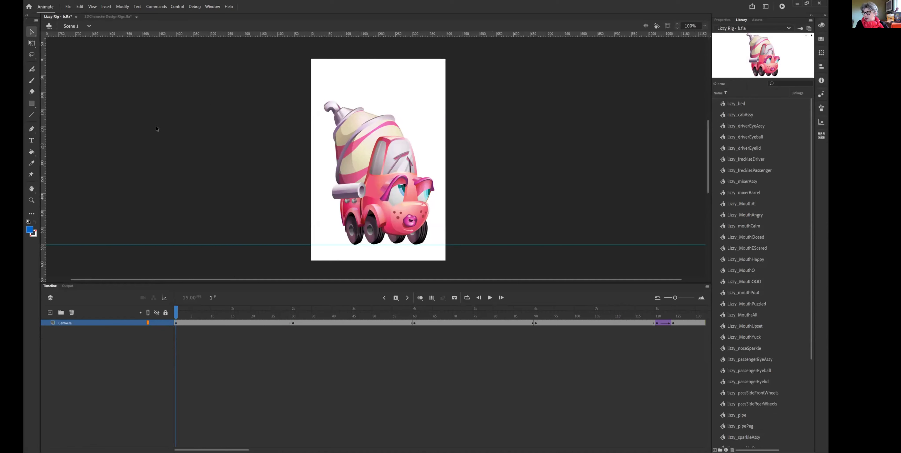
# Set up an image export of the Lizzy stage in JPEG format, comparing the 2-Up and Optimized previews
pyautogui.click(67, 6)
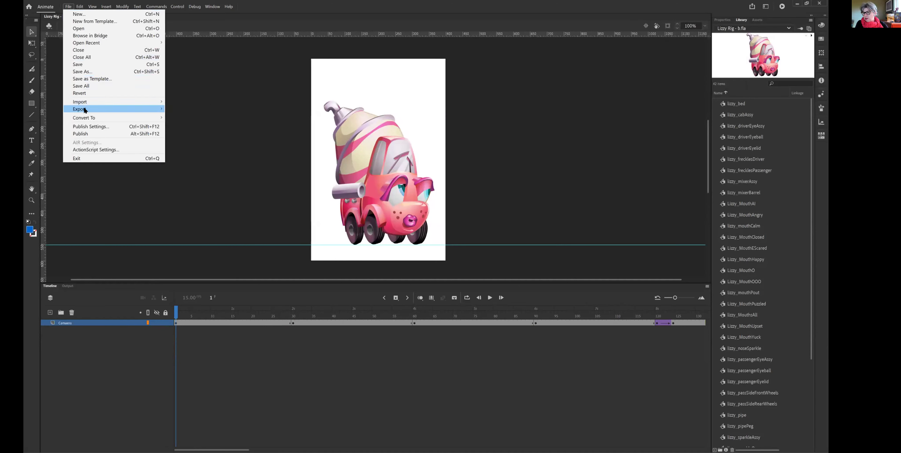
pyautogui.moveTo(84, 111)
pyautogui.click(210, 109)
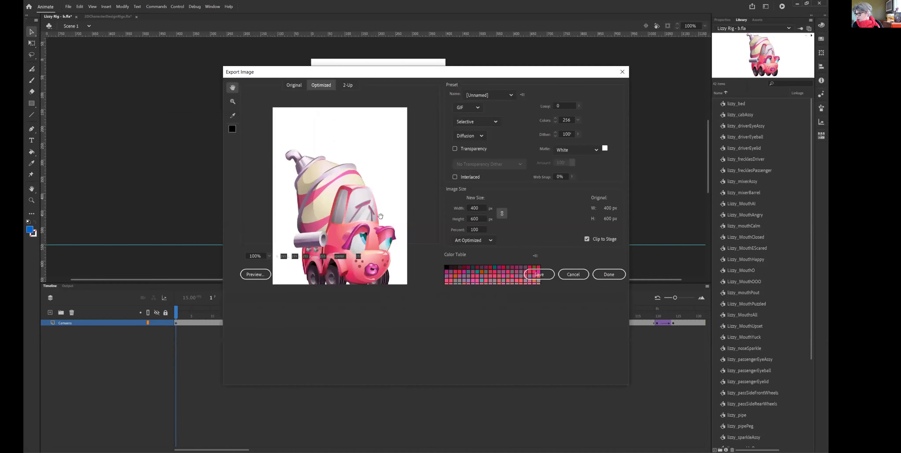
pyautogui.click(472, 111)
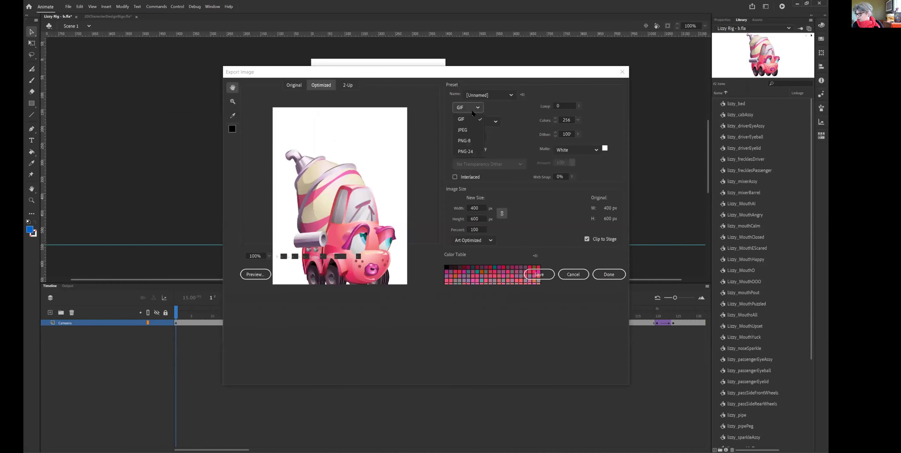
pyautogui.click(462, 130)
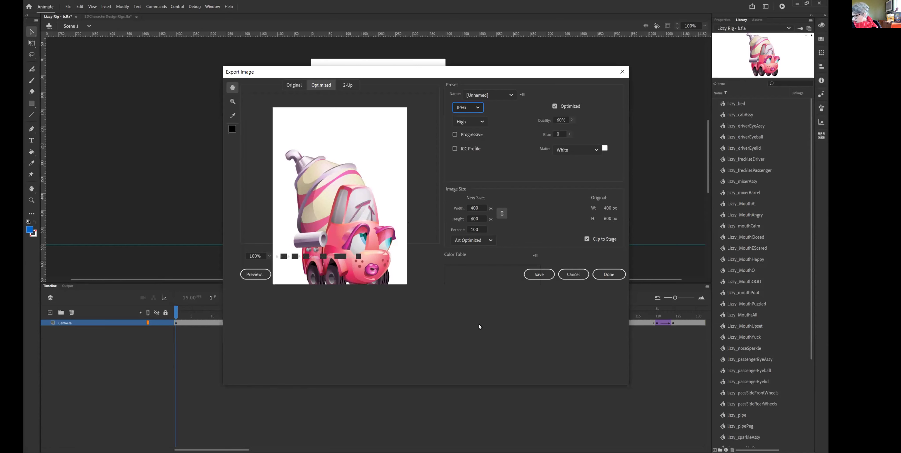
pyautogui.click(348, 85)
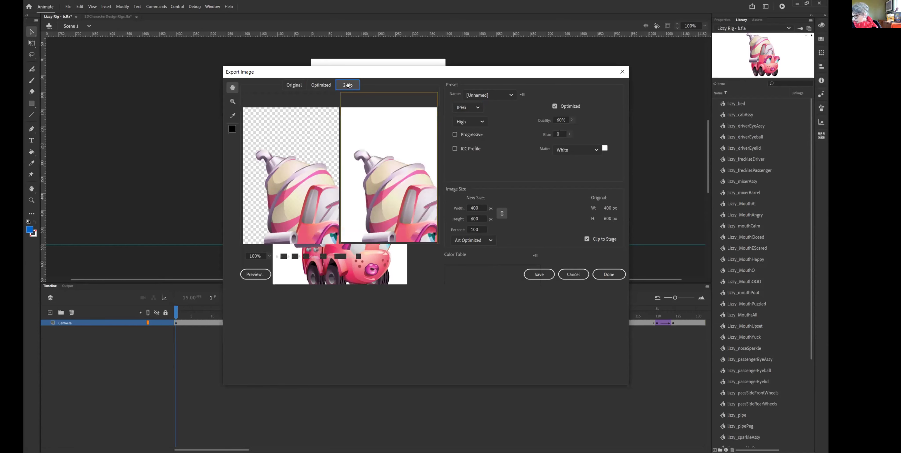
pyautogui.click(329, 85)
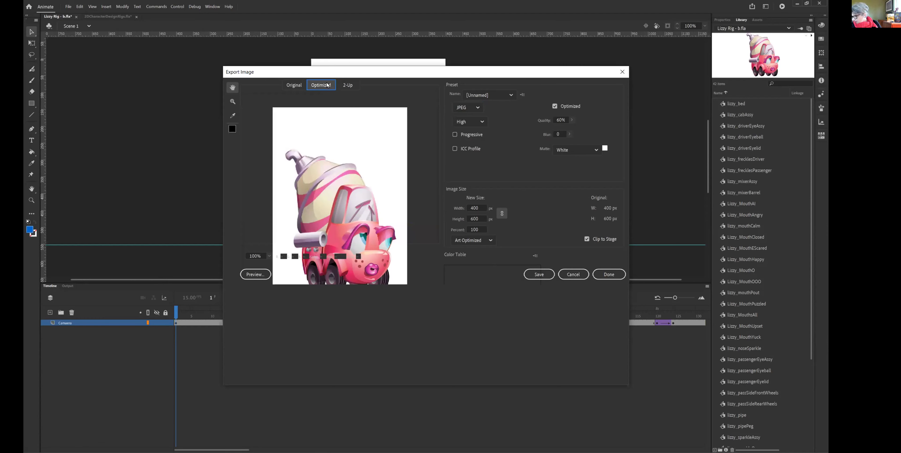
# Save the exported JPEG as Lizzy-Rig---b.jpg in the 2DCharacterDesign folder
pyautogui.click(539, 273)
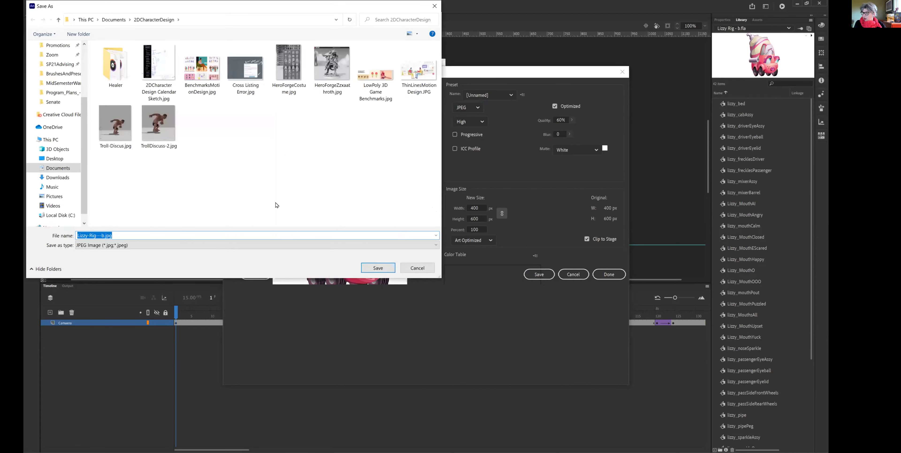
pyautogui.scroll(1, 55, 92)
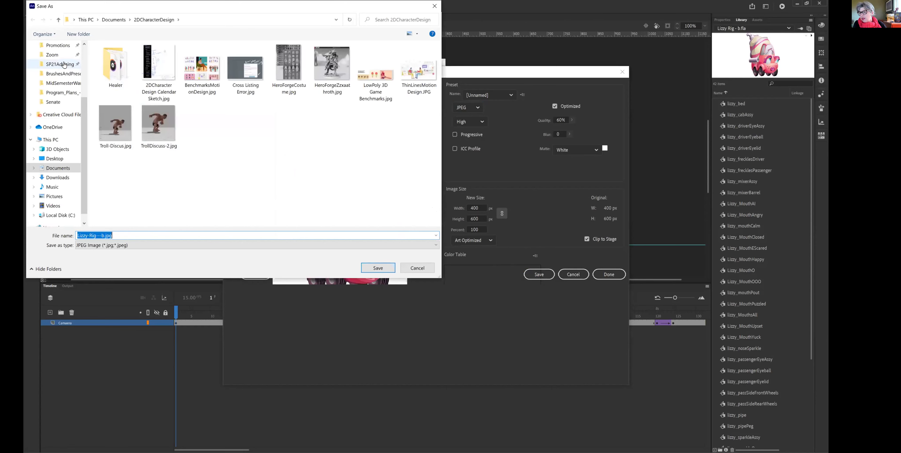
pyautogui.scroll(1, 55, 92)
pyautogui.click(57, 56)
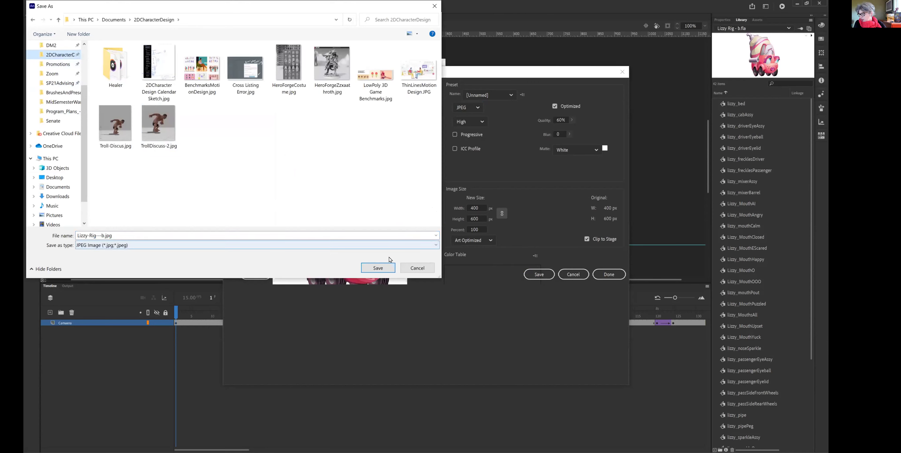
pyautogui.click(378, 268)
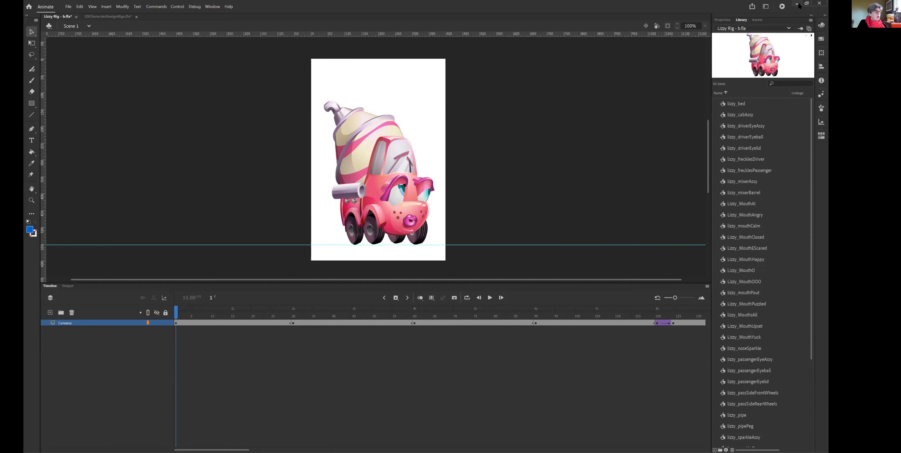
# Switch from Animate to the Character Rigging slides and insert Lizzy-Rig---b.jpg from the 2DCharacterDesign folder on the 11/2 slide
pyautogui.click(797, 4)
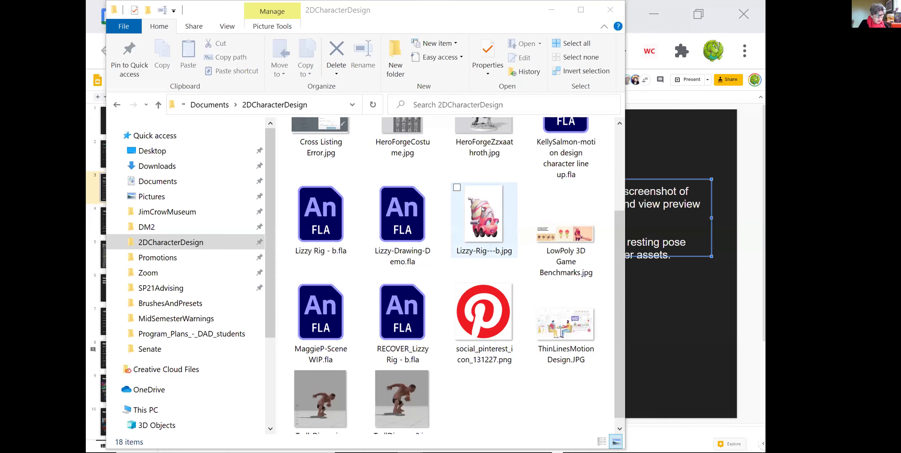
pyautogui.moveTo(463, 25); pyautogui.dragTo(344, 93)
pyautogui.moveTo(365, 299); pyautogui.dragTo(434, 271)
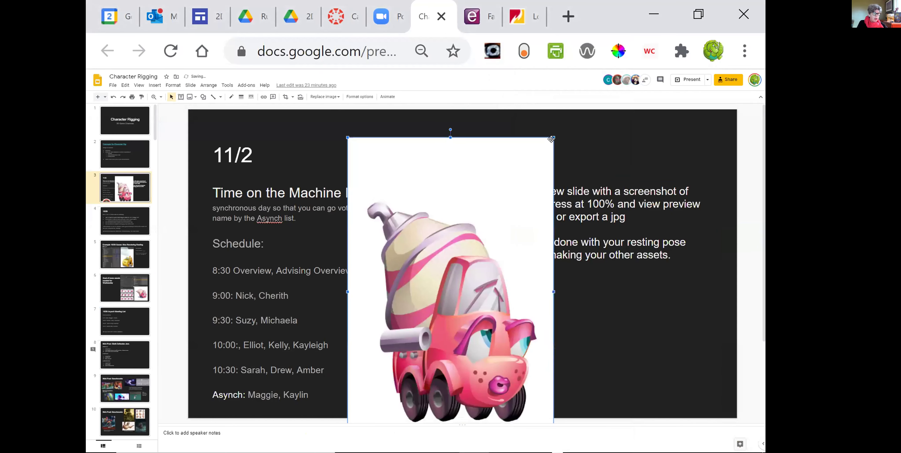
# Shrink the Lizzy image on the 11/2 slide and move it over to the progress screenshot instructions
pyautogui.moveTo(553, 138); pyautogui.dragTo(469, 266)
pyautogui.moveTo(438, 336); pyautogui.dragTo(666, 327)
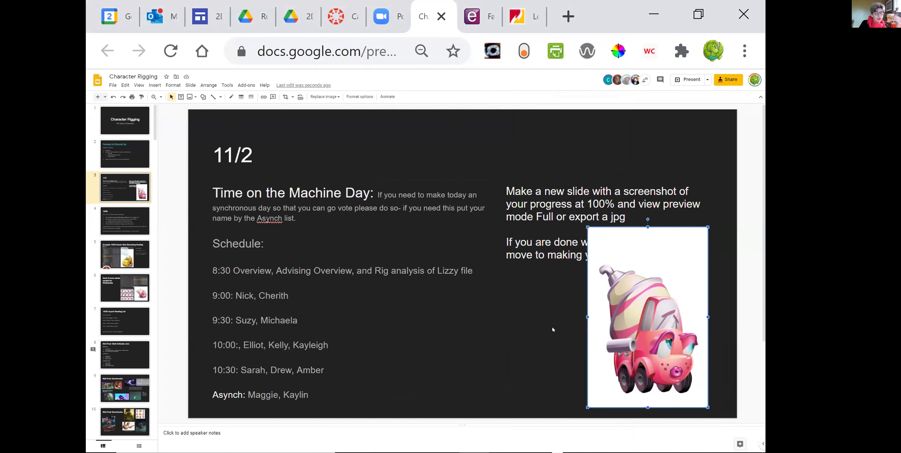
pyautogui.moveTo(497, 329); pyautogui.dragTo(392, 325)
pyautogui.click(559, 319)
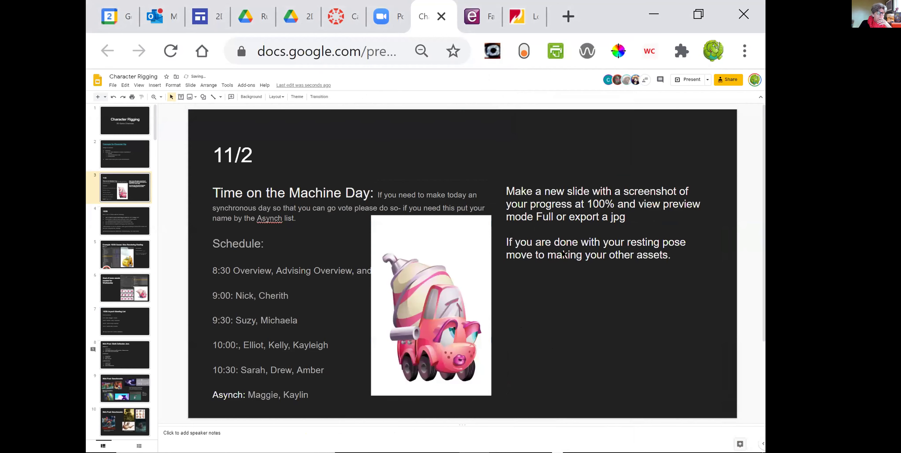
pyautogui.scroll(-3, 122, 396)
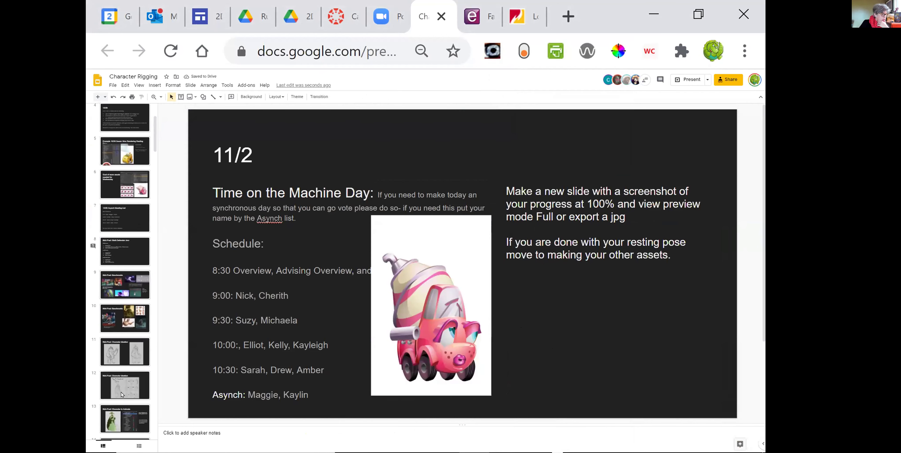
pyautogui.scroll(3, 122, 396)
pyautogui.moveTo(465, 340); pyautogui.dragTo(598, 341)
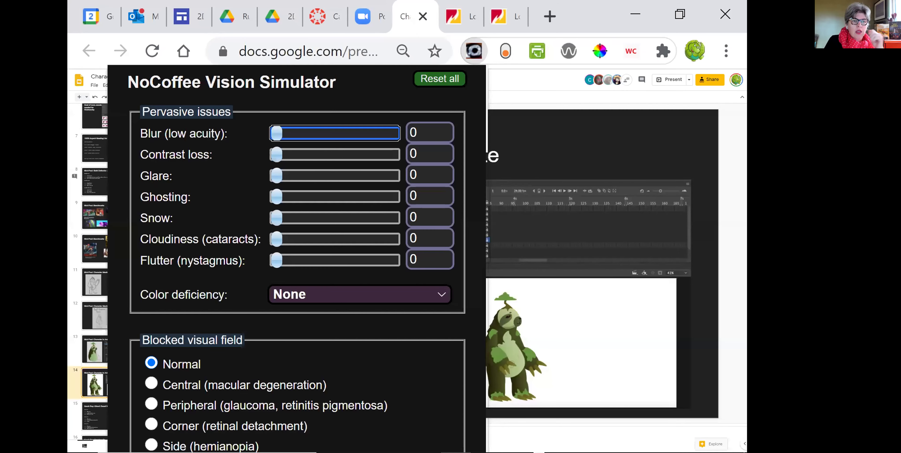
# Simulate Deuteranopia color deficiency with NoCoffee and view the sloth character on slides 13 and 14
pyautogui.click(432, 299)
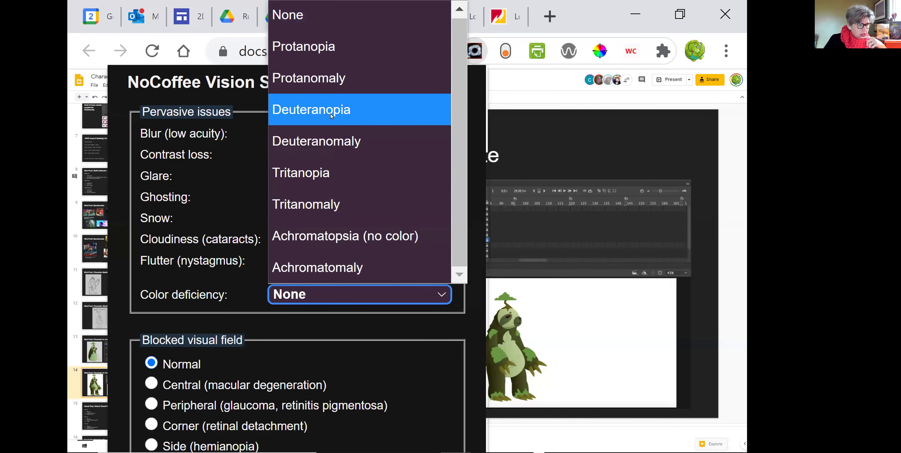
pyautogui.click(331, 116)
pyautogui.press('Escape')
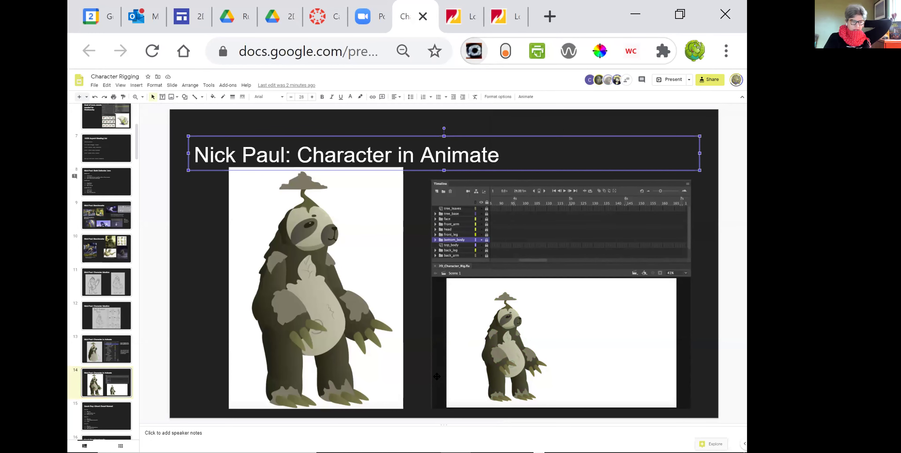
pyautogui.click(116, 348)
pyautogui.click(100, 388)
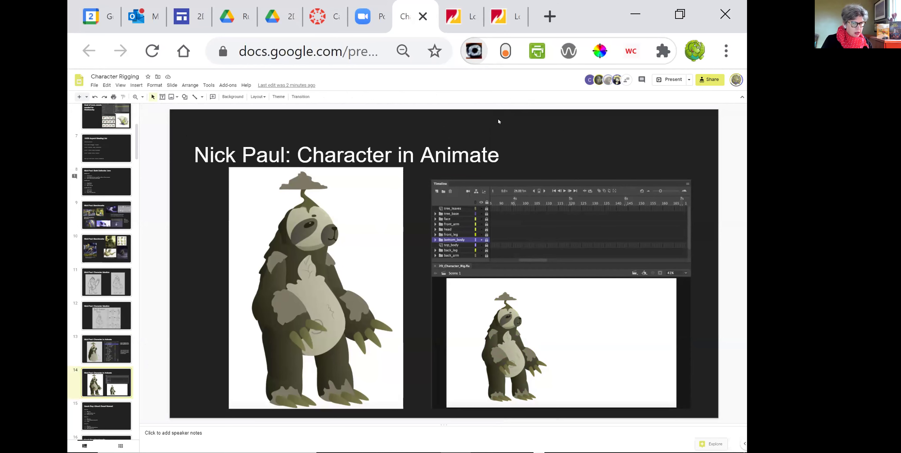
# Reset all NoCoffee vision simulation settings and return to the sloth character slide
pyautogui.click(471, 50)
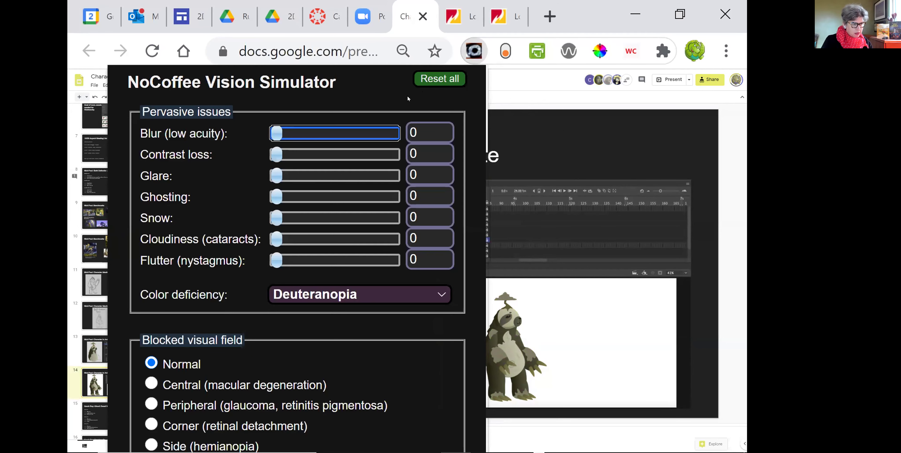
pyautogui.click(440, 79)
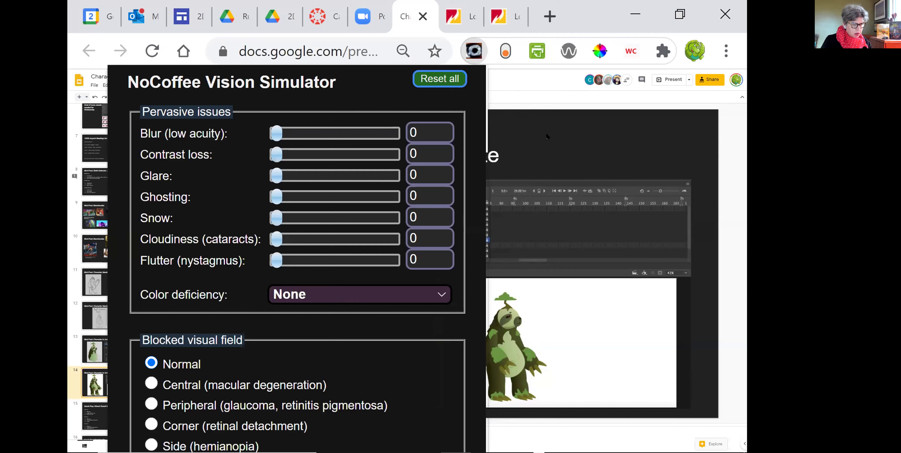
pyautogui.click(547, 136)
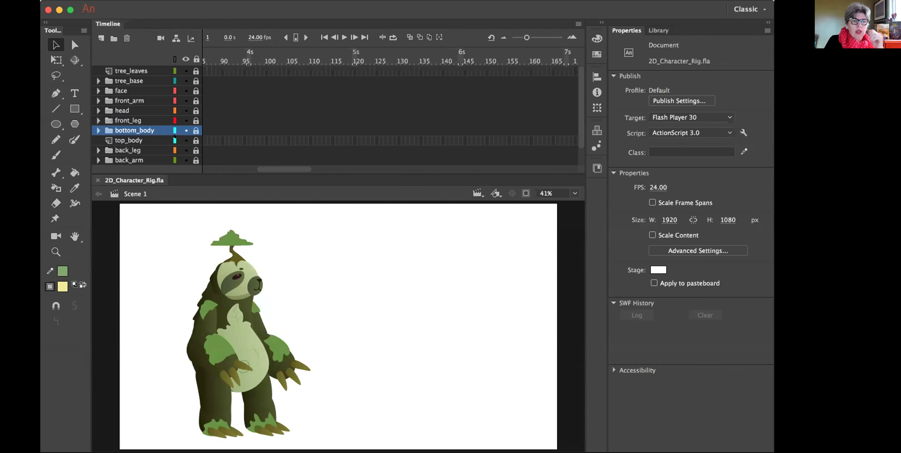
# Examine the layers of 2D_Character_Rig.fla in Animate, toggling visibility of tree_shadow, tree_base and tree_leaves to see what each contains
pyautogui.scroll(-1, 175, 136)
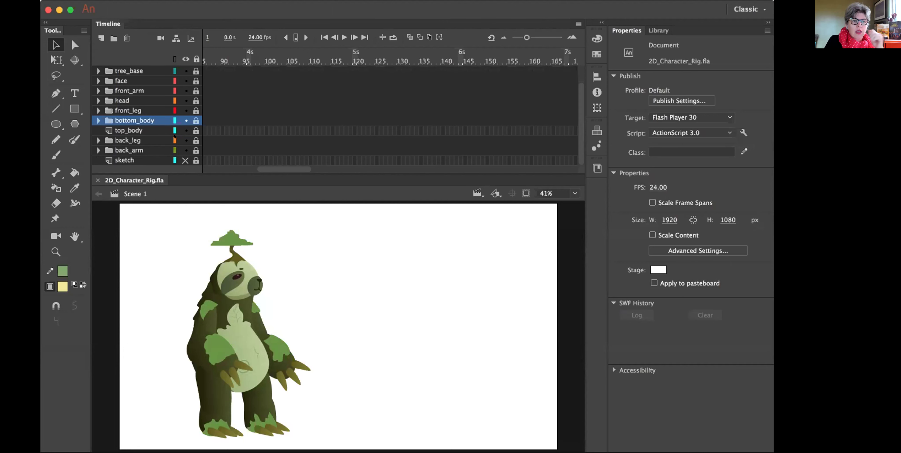
pyautogui.scroll(1, 174, 137)
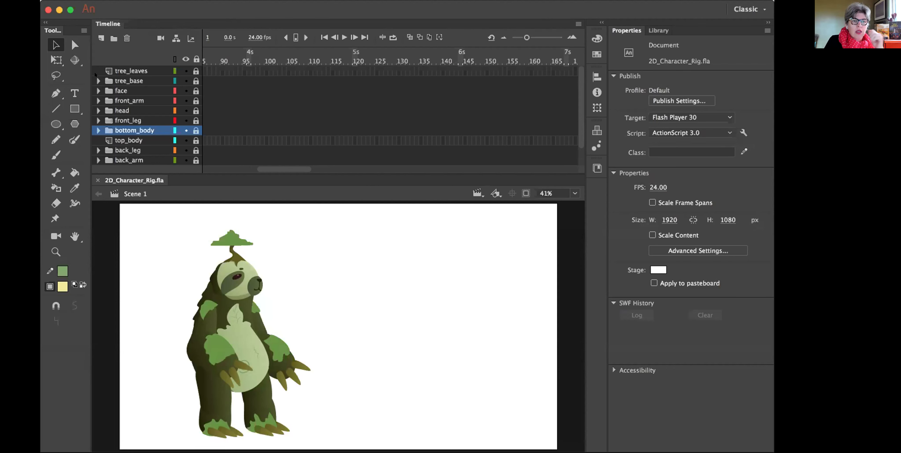
pyautogui.click(98, 80)
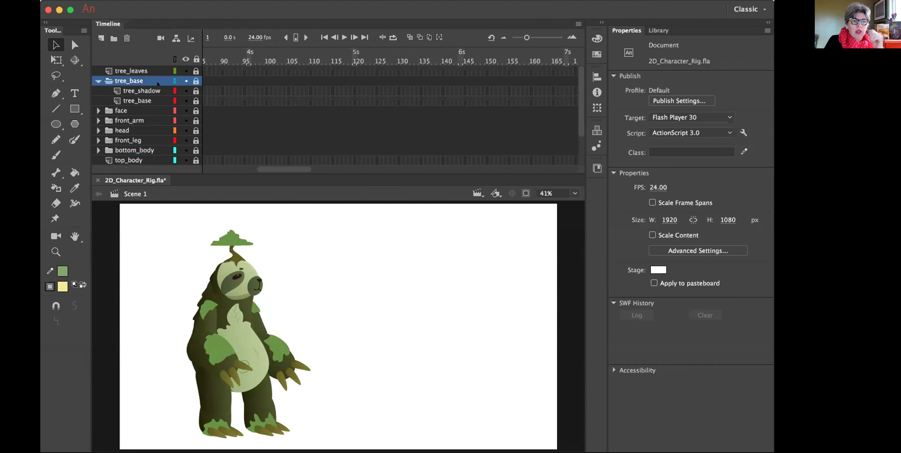
pyautogui.click(185, 90)
pyautogui.click(185, 91)
pyautogui.click(185, 90)
pyautogui.click(185, 101)
pyautogui.click(184, 101)
pyautogui.click(185, 71)
pyautogui.click(185, 71)
pyautogui.click(99, 81)
# Expand the face folder to review its nose, mouth, eyebrow and eyes layers, and collapse it again
pyautogui.click(95, 90)
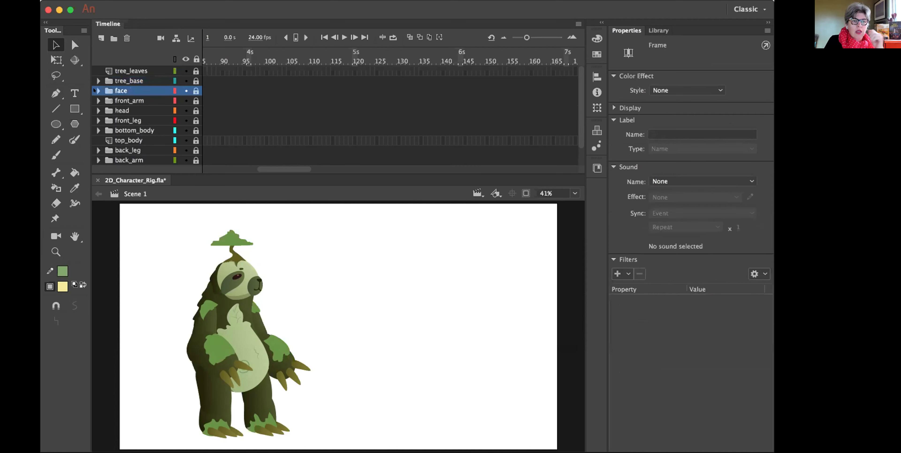
pyautogui.click(97, 90)
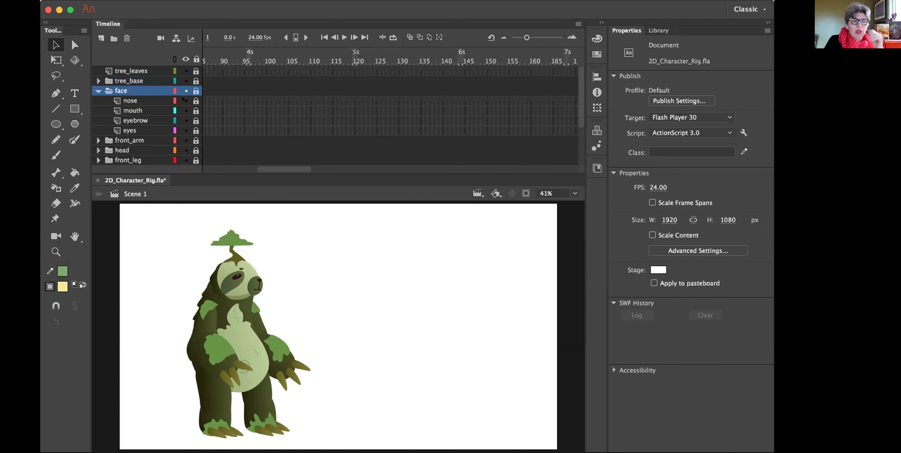
pyautogui.click(95, 90)
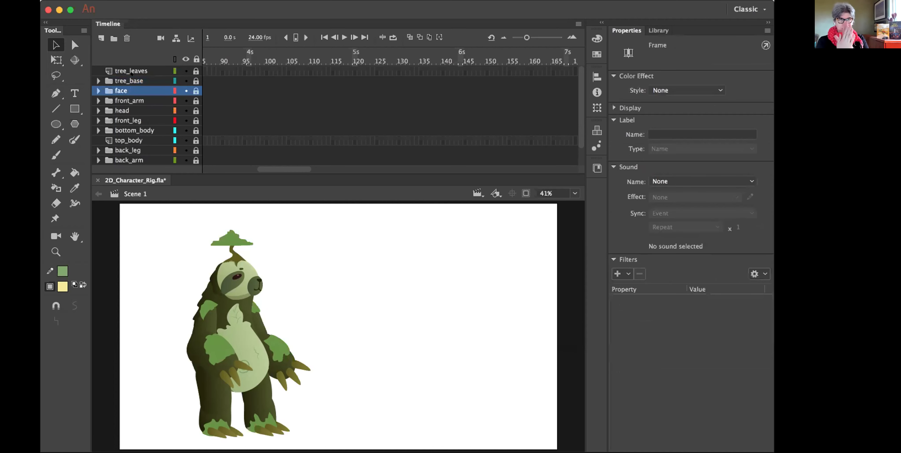
# Reopen the tree_base folder and make its tree_shadow layer visible again, keeping the layer names
pyautogui.click(98, 81)
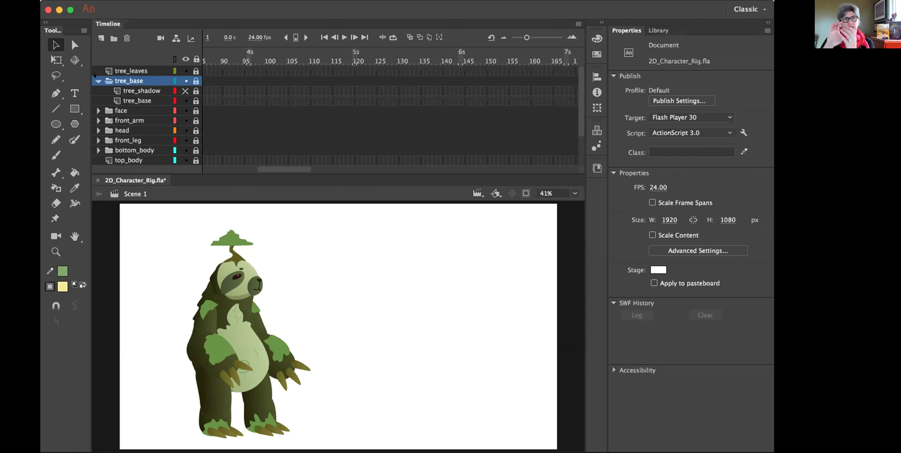
pyautogui.click(185, 91)
pyautogui.click(149, 91)
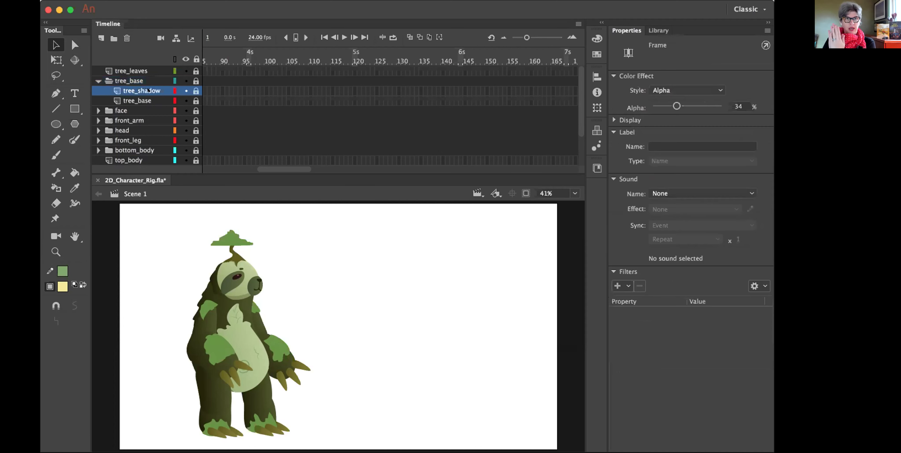
pyautogui.doubleClick(143, 91)
pyautogui.press('Tab')
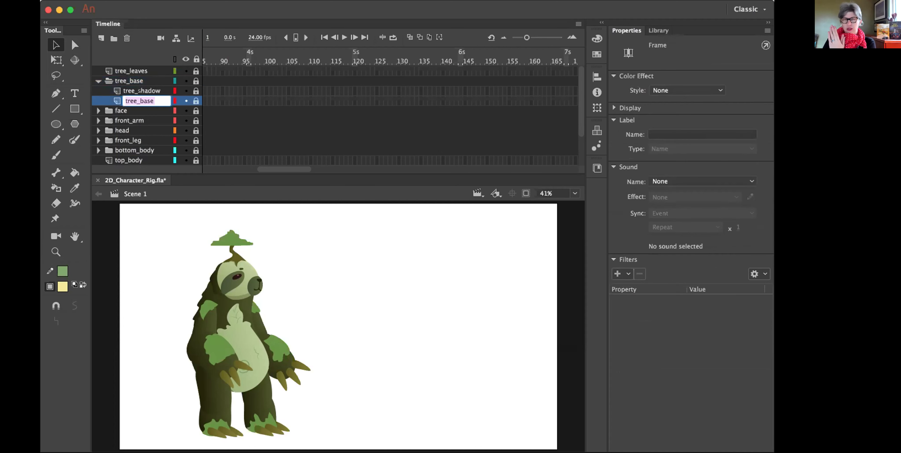
# Try merging the tree_shadow and tree_base layers into one layer, and undo the merge
pyautogui.click(140, 91)
pyautogui.keyDown('shift'); pyautogui.click(157, 100); pyautogui.keyUp('shift')
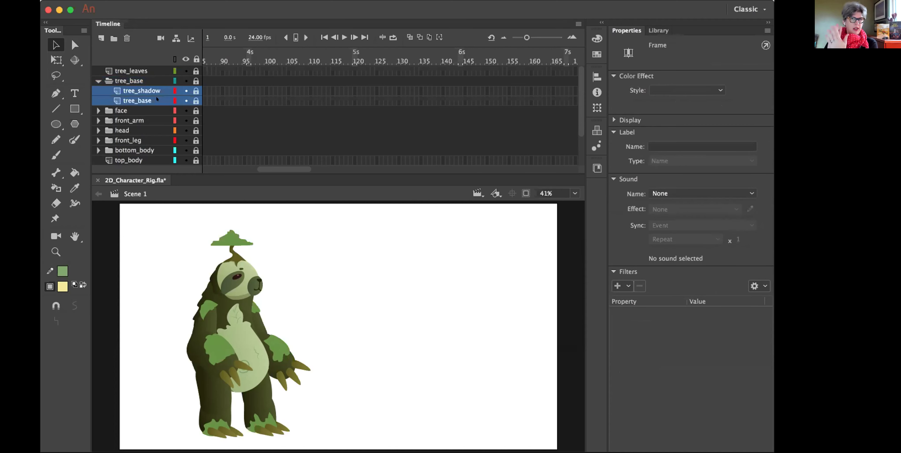
pyautogui.rightClick(157, 100)
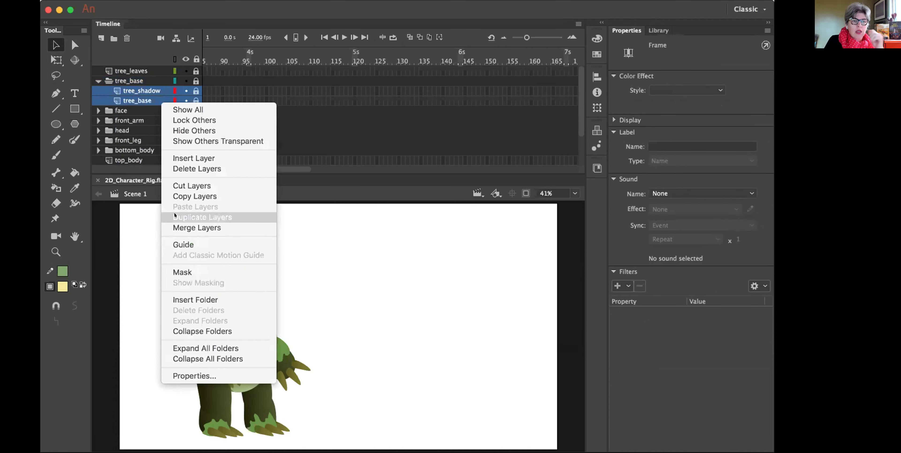
pyautogui.click(183, 228)
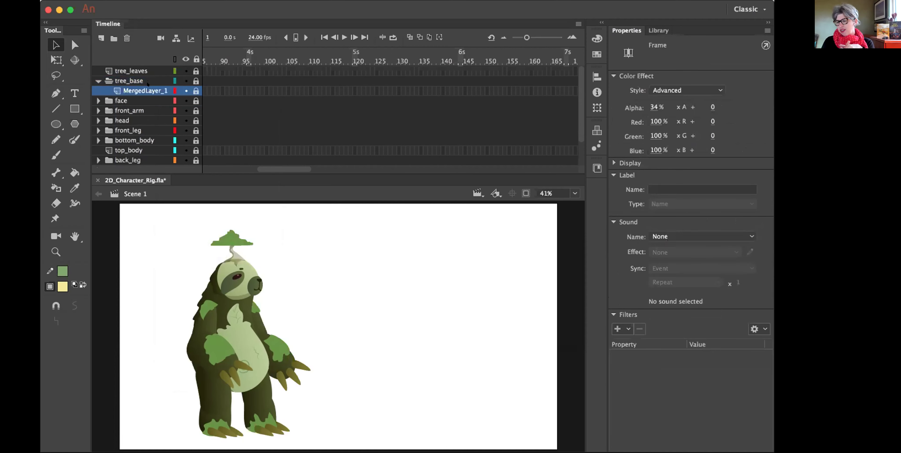
pyautogui.press('super+z')
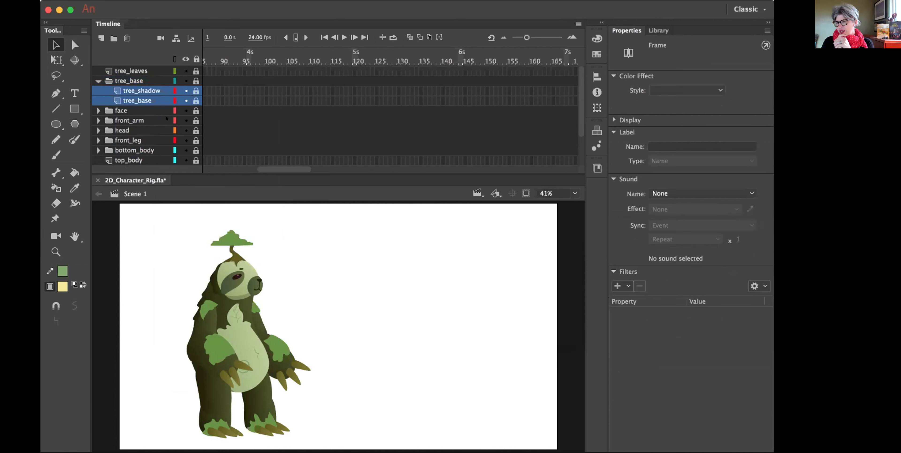
# Undo the last merge change and unlock the tree_base folder with its tree_shadow and tree_base layers
pyautogui.press('super+z')
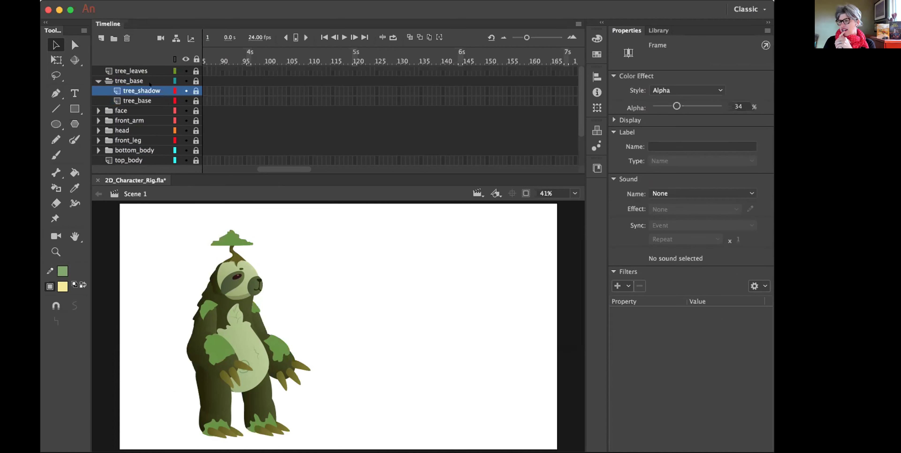
pyautogui.click(193, 91)
pyautogui.click(194, 100)
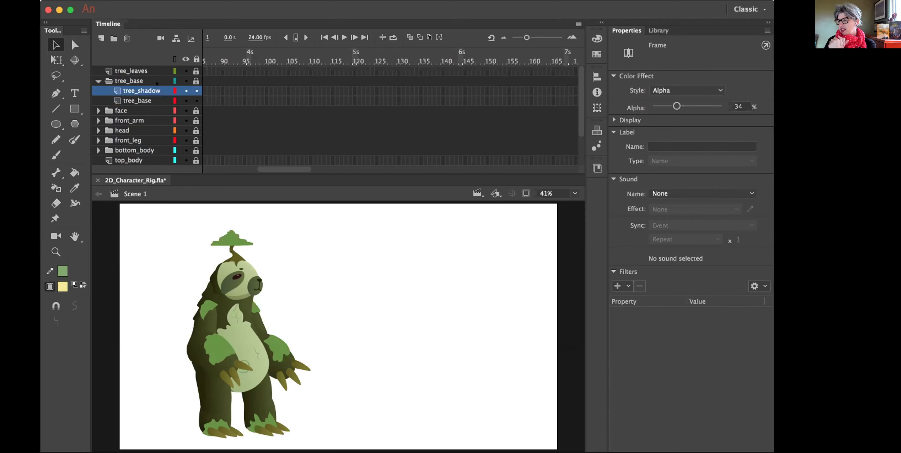
pyautogui.click(192, 82)
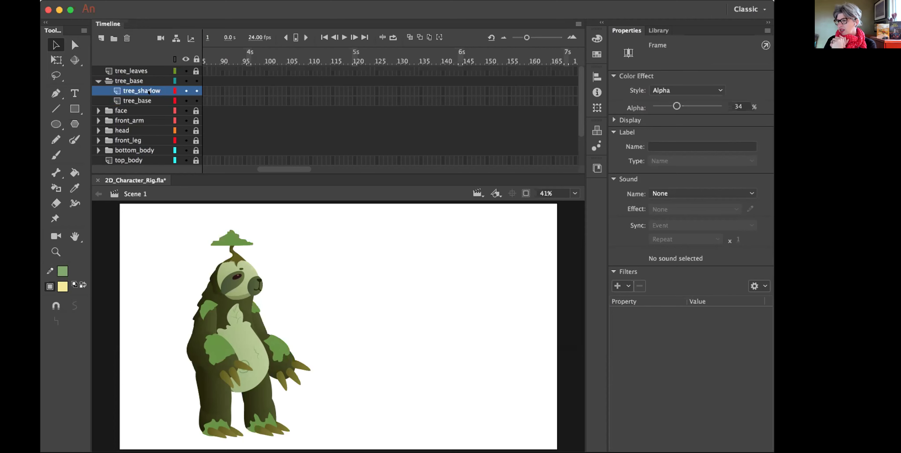
# Select the frame 1 artwork of the tree_shadow and tree_base layers to see what each holds, and clear the selection
pyautogui.hscroll(-5, 245, 99)
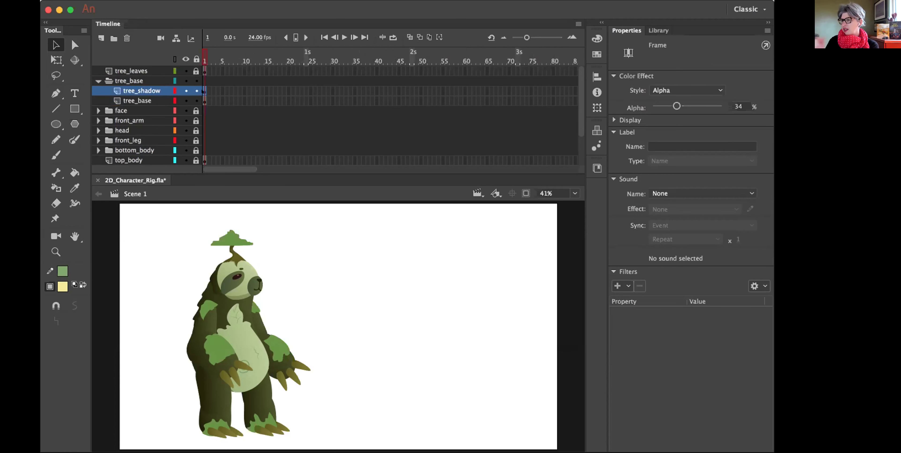
pyautogui.click(204, 91)
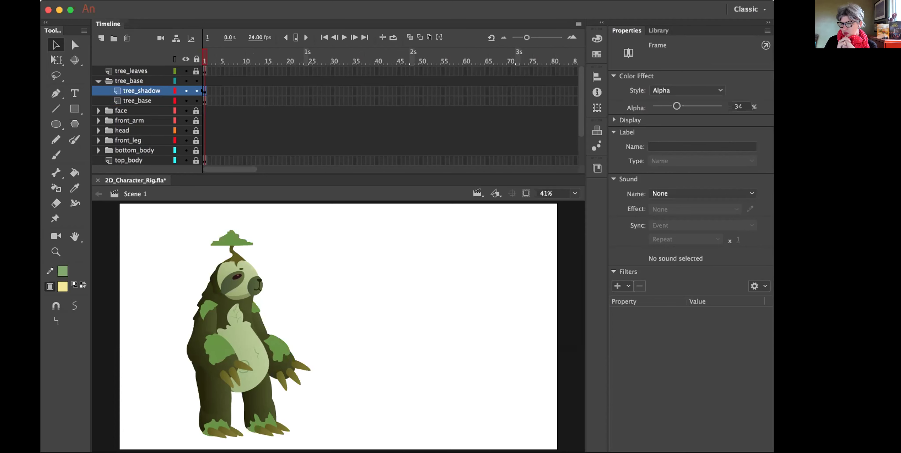
pyautogui.click(202, 90)
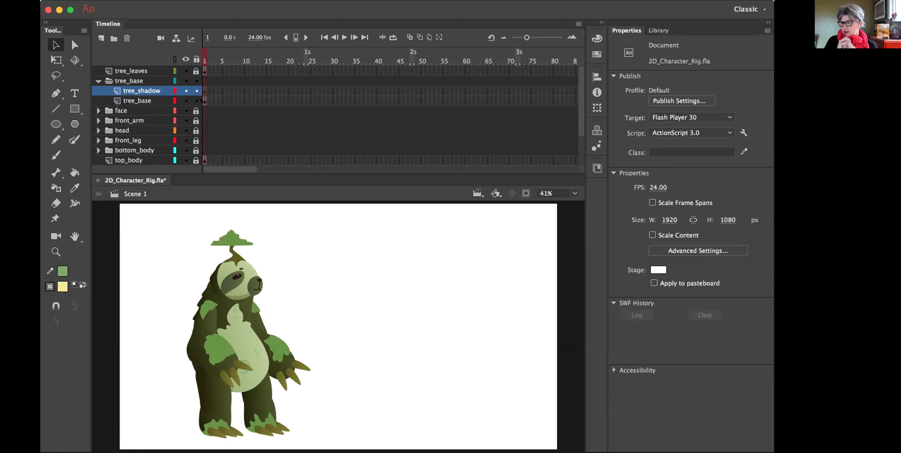
pyautogui.click(157, 100)
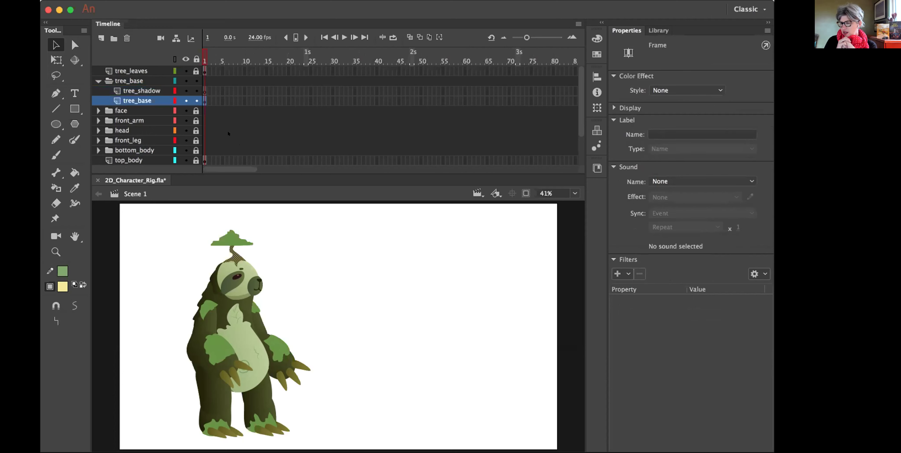
pyautogui.press('super+z')
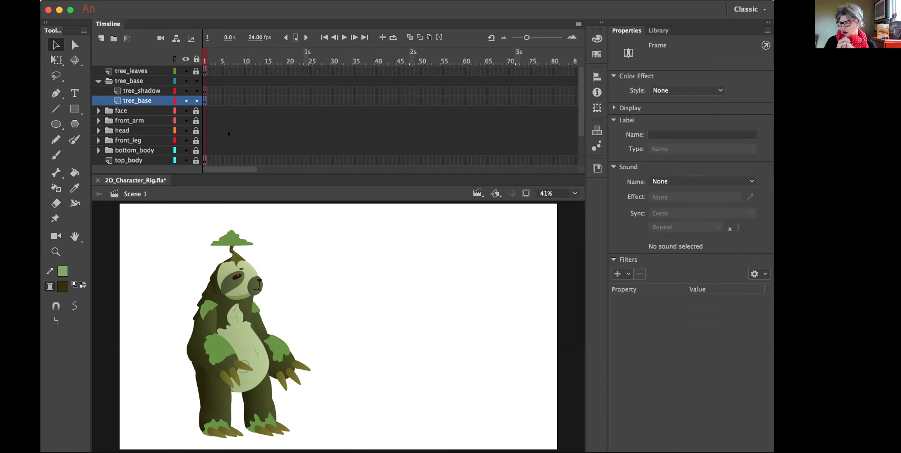
pyautogui.click(156, 224)
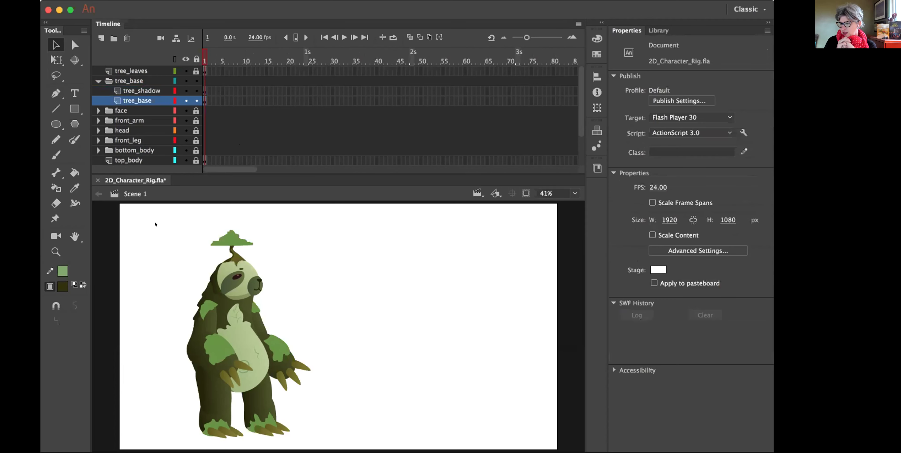
# Examine the tree trunk and its shading on the sloth's head at 200% and 100%, and return the stage to 50%
pyautogui.click(575, 193)
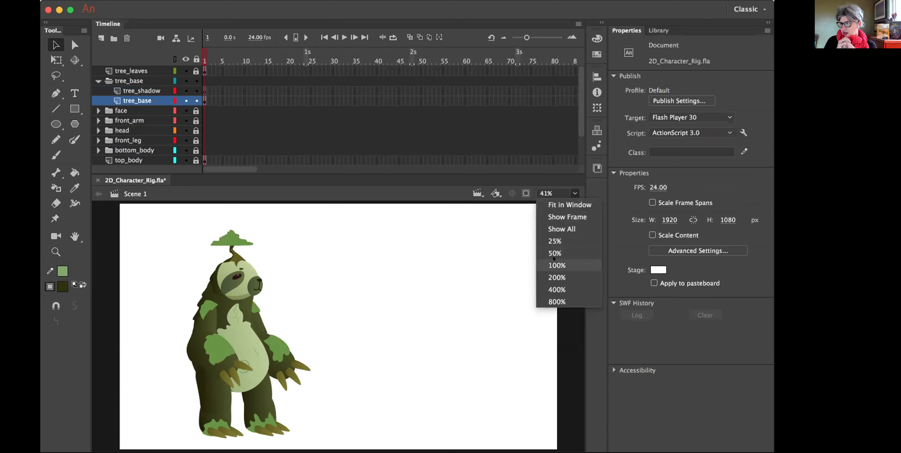
pyautogui.click(556, 278)
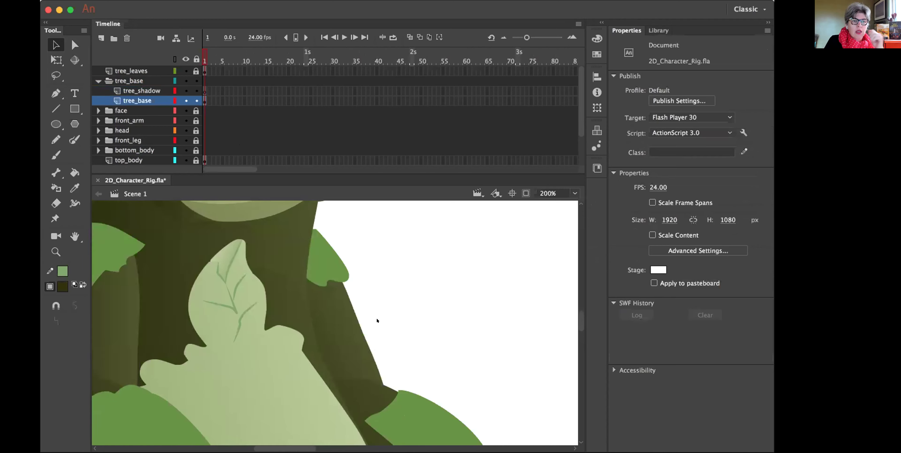
pyautogui.scroll(5, 376, 320)
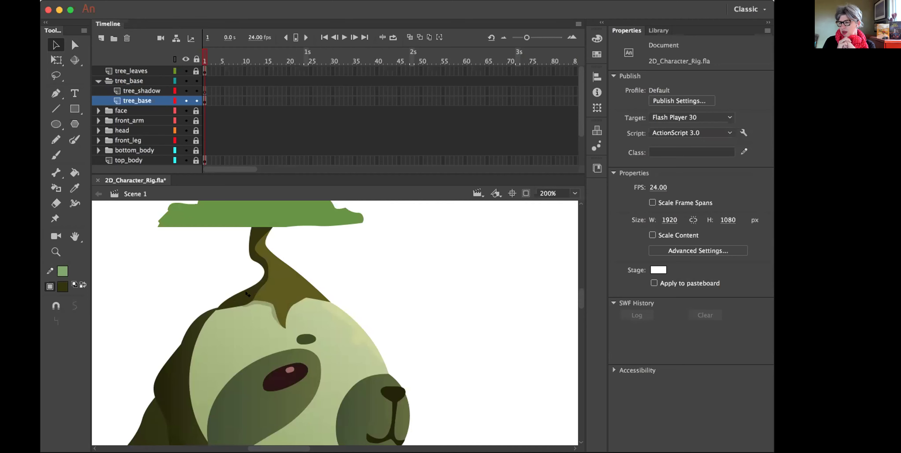
pyautogui.click(575, 194)
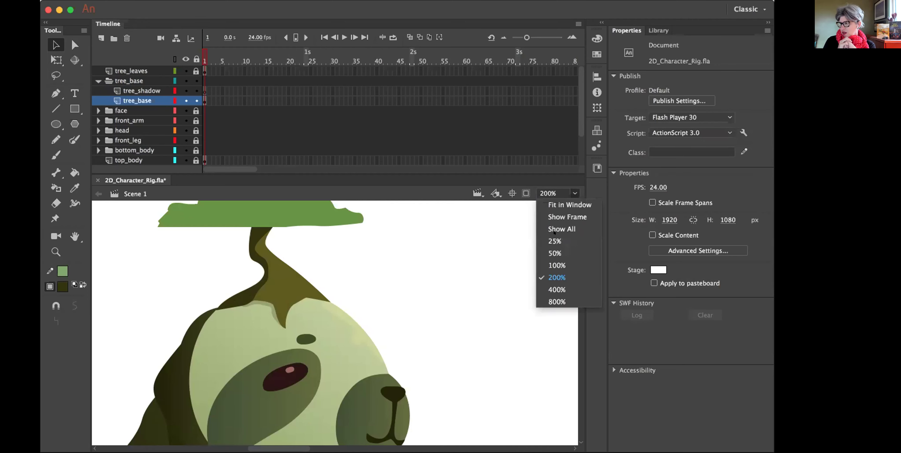
pyautogui.click(556, 265)
pyautogui.click(573, 194)
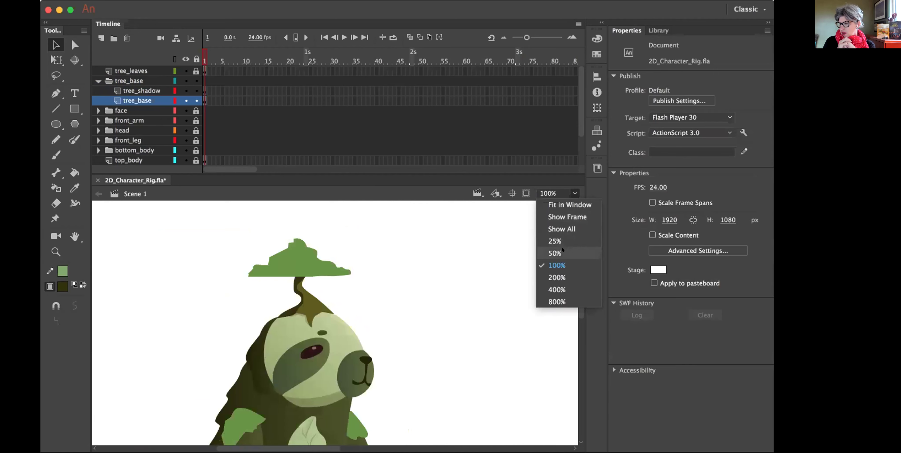
pyautogui.click(555, 253)
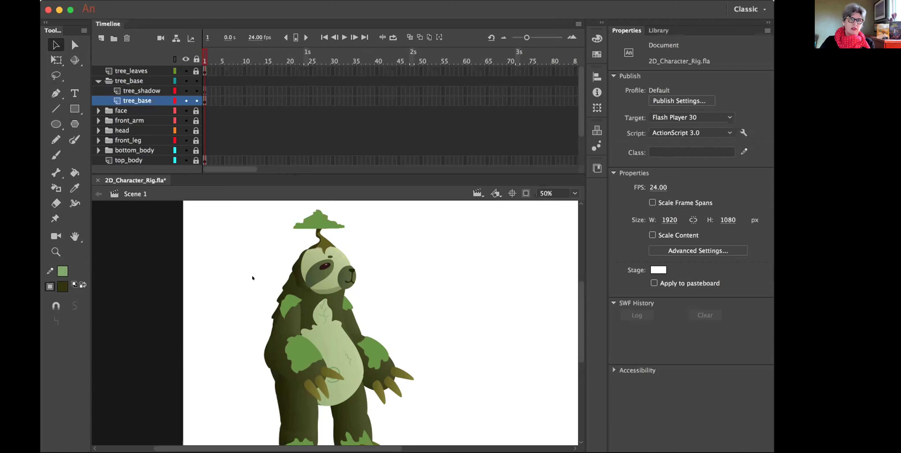
# Lock the tree_base folder with its layers and collapse it
pyautogui.click(195, 81)
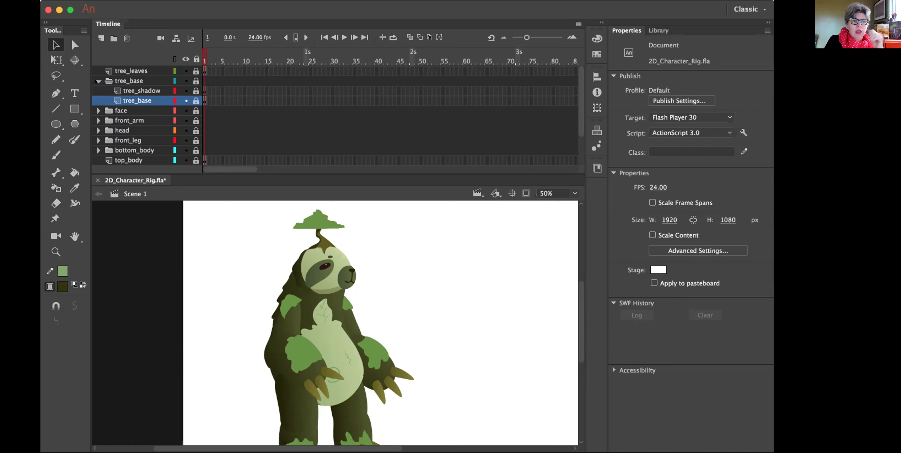
pyautogui.click(97, 81)
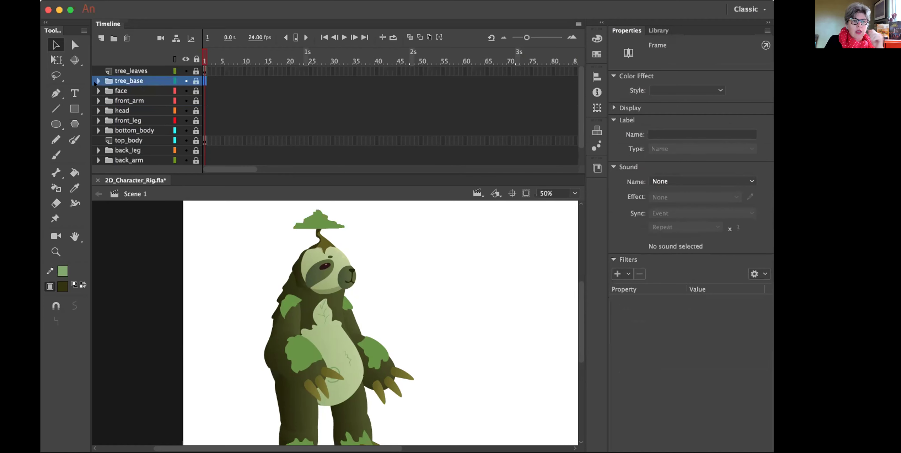
# Expand the face folder and toggle the visibility of the nose, mouth, eyebrow and eyes layers to check what each contains
pyautogui.click(98, 91)
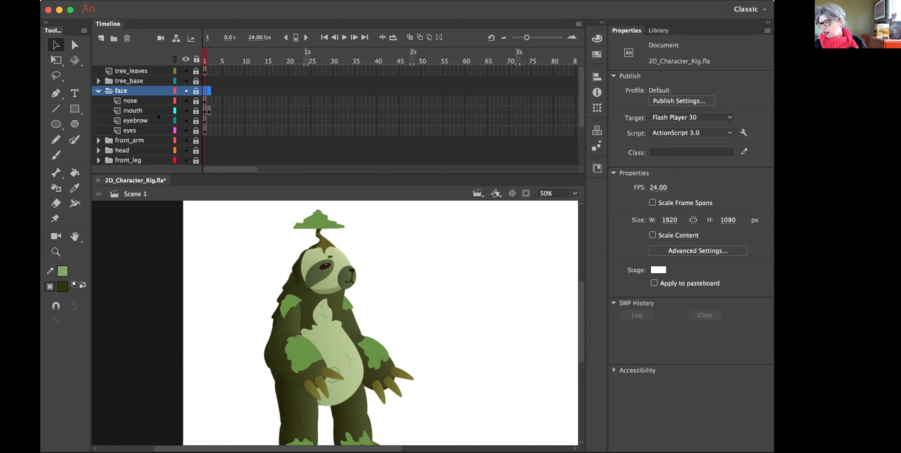
pyautogui.click(184, 101)
pyautogui.click(184, 101)
pyautogui.click(185, 110)
pyautogui.click(185, 110)
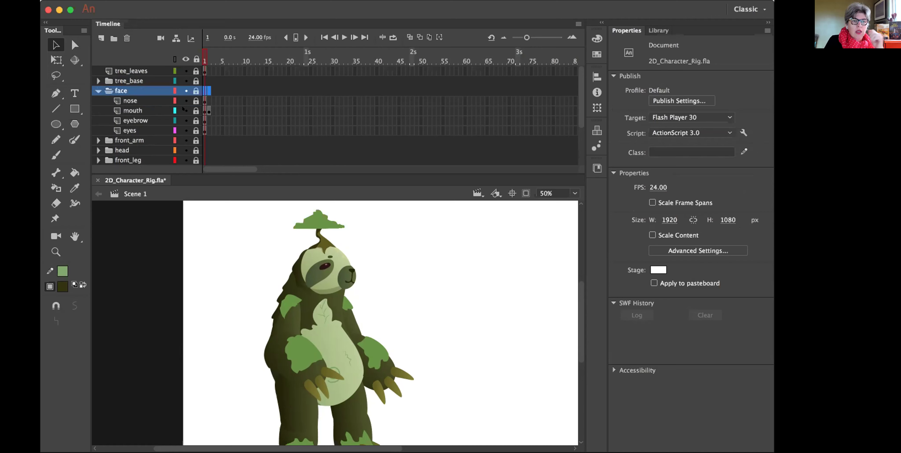
pyautogui.click(185, 120)
pyautogui.click(185, 120)
pyautogui.click(185, 130)
pyautogui.click(185, 130)
# Hide and show the eyes layer repeatedly to identify which parts of the face it holds
pyautogui.click(184, 130)
pyautogui.click(184, 131)
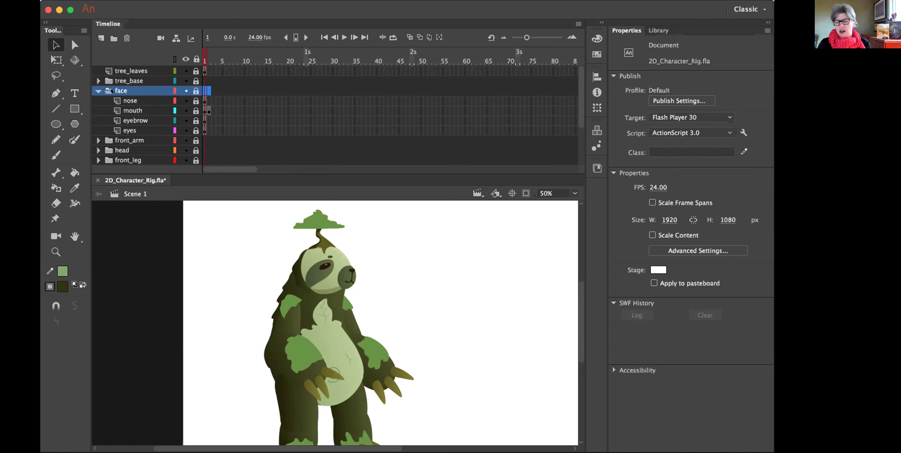
pyautogui.click(185, 130)
pyautogui.click(185, 130)
pyautogui.click(184, 129)
pyautogui.click(183, 129)
pyautogui.click(184, 129)
pyautogui.click(185, 130)
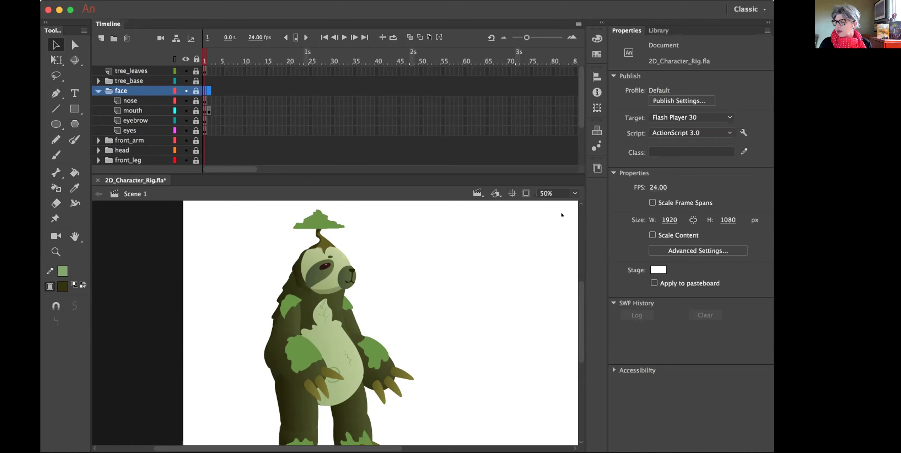
# Enlarge the face to 200% and toggle the eyes layer to examine the eye artwork up close
pyautogui.click(574, 194)
pyautogui.click(556, 277)
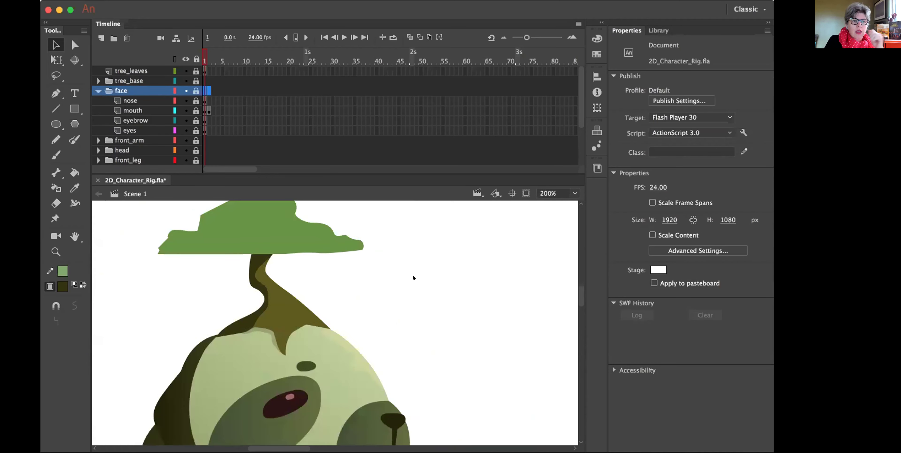
pyautogui.hscroll(3, 414, 278)
pyautogui.scroll(-2, 414, 278)
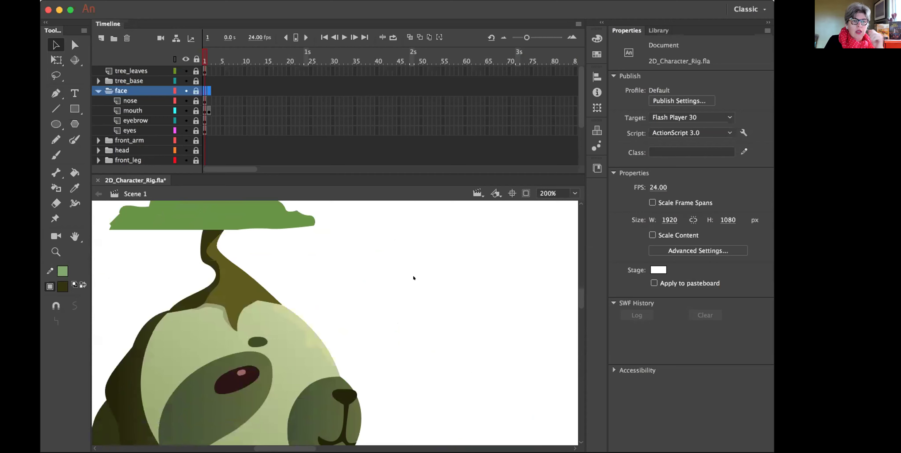
pyautogui.click(185, 130)
pyautogui.click(183, 130)
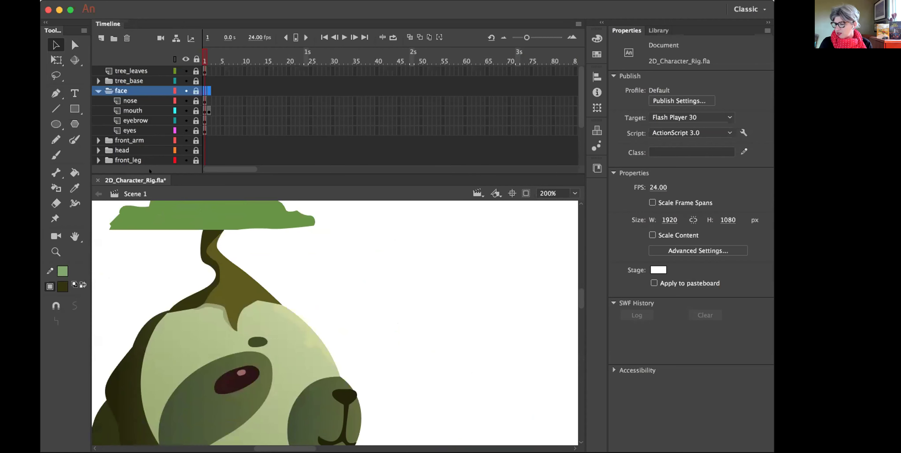
pyautogui.click(183, 130)
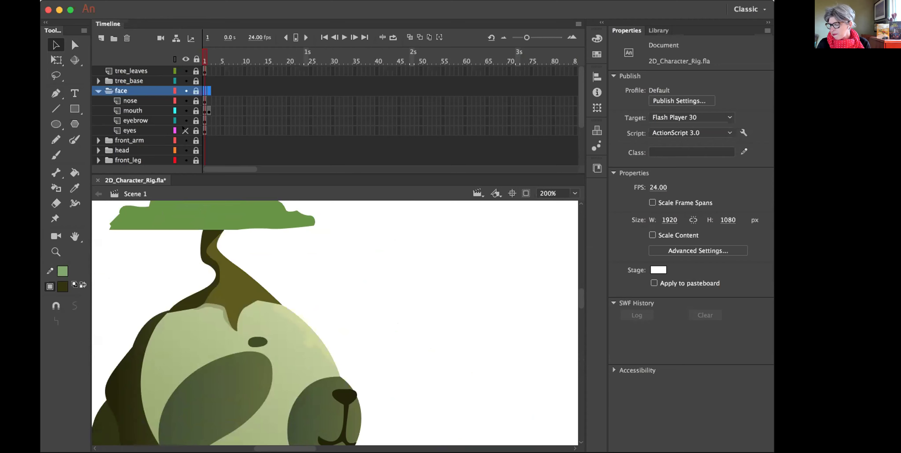
pyautogui.click(183, 130)
# Return the stage to 50%, collapse the face folder and look over the whole sloth
pyautogui.click(574, 193)
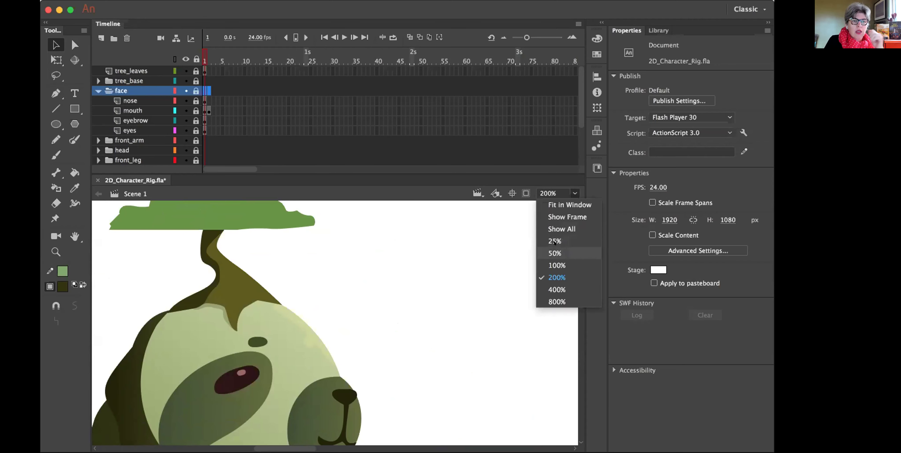
pyautogui.click(550, 252)
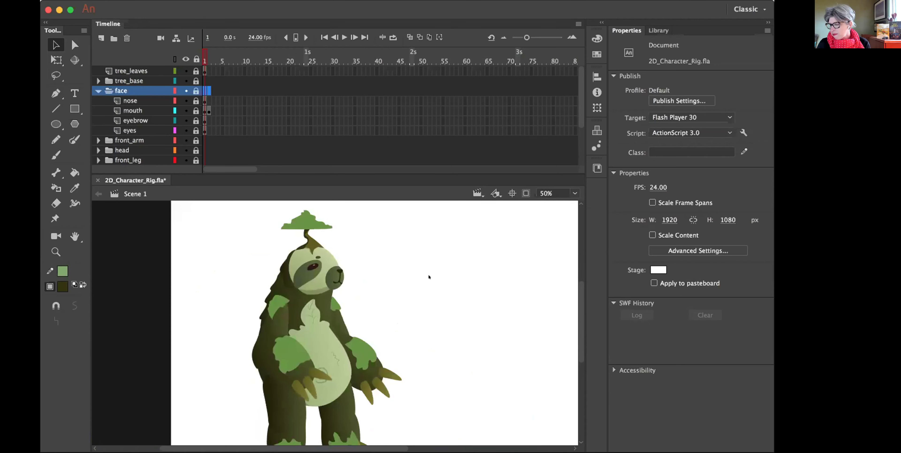
pyautogui.click(99, 91)
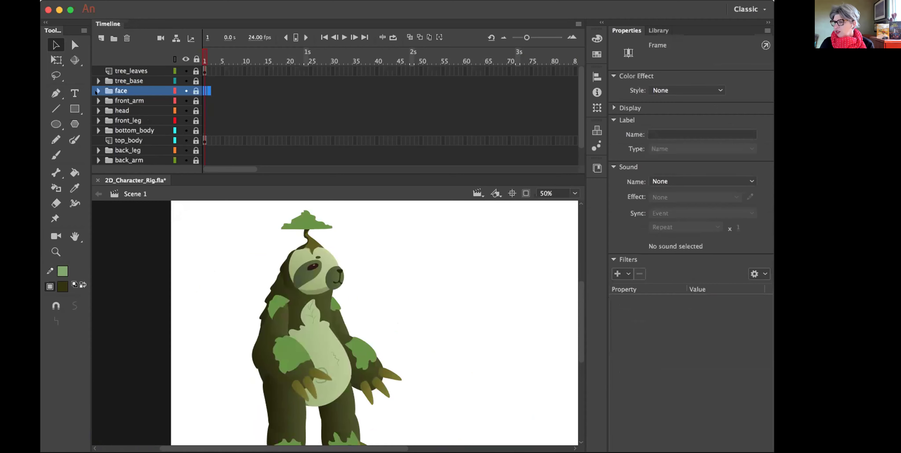
pyautogui.scroll(-2, 367, 283)
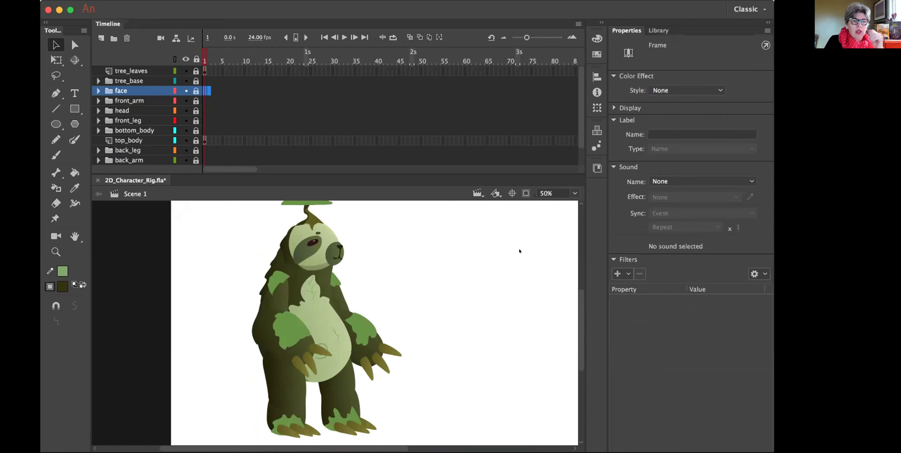
pyautogui.scroll(2, 580, 303)
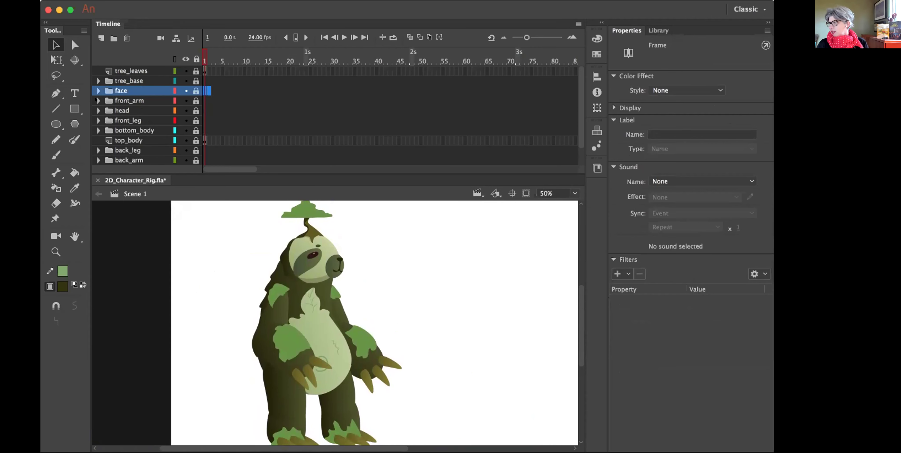
# Show the document's library and compare frames 1 and 2 on the tree_leaves layer
pyautogui.click(652, 30)
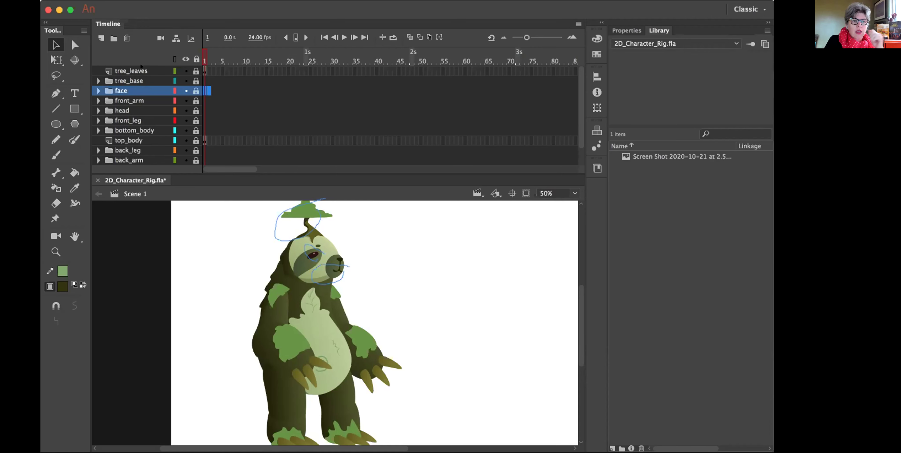
pyautogui.click(150, 71)
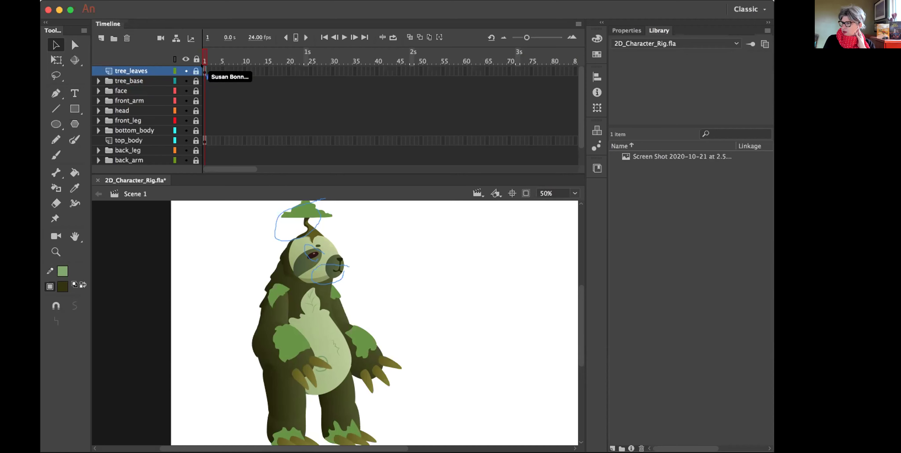
pyautogui.click(209, 71)
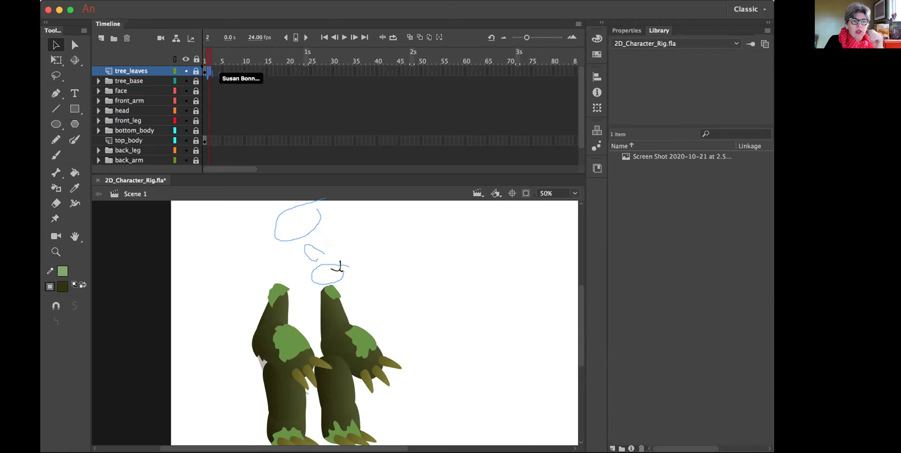
pyautogui.click(205, 67)
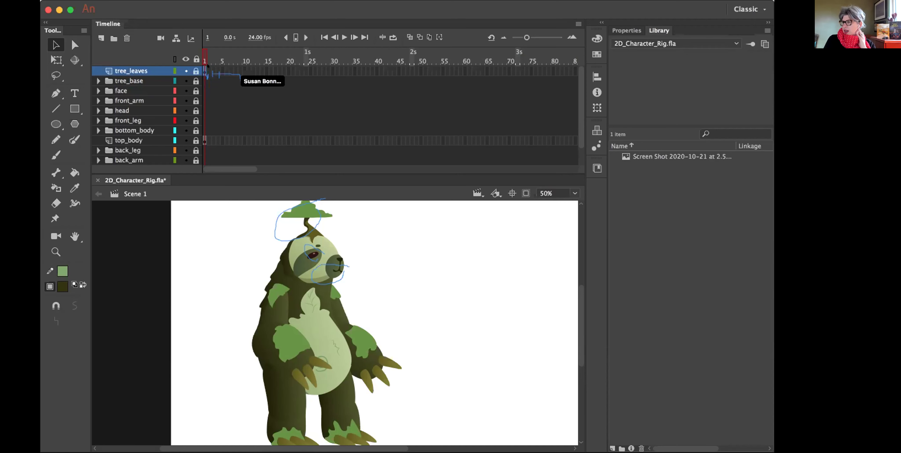
pyautogui.click(208, 67)
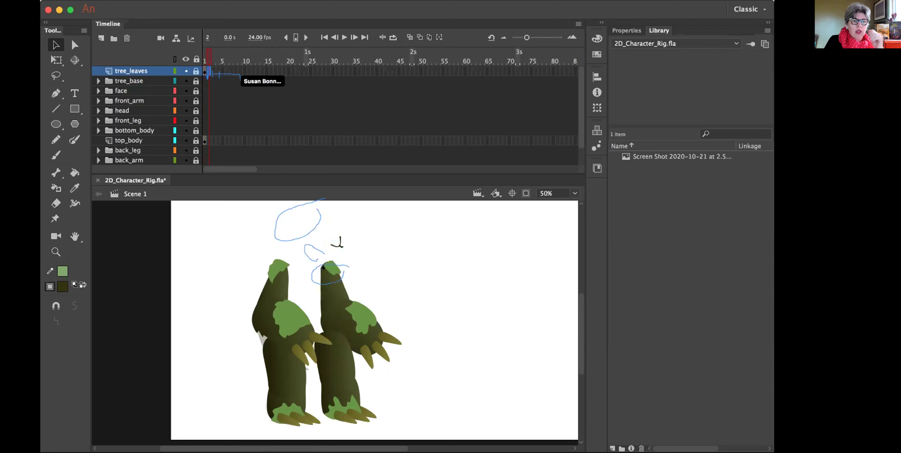
pyautogui.scroll(-1, 234, 132)
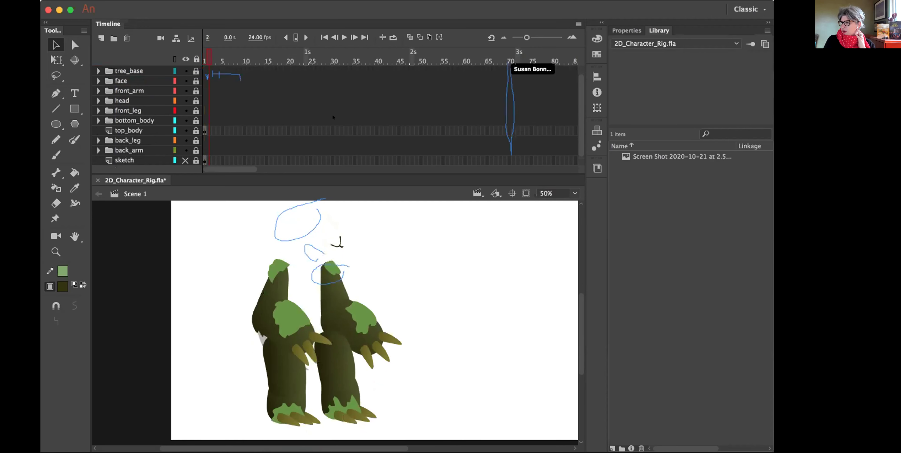
pyautogui.scroll(1, 238, 58)
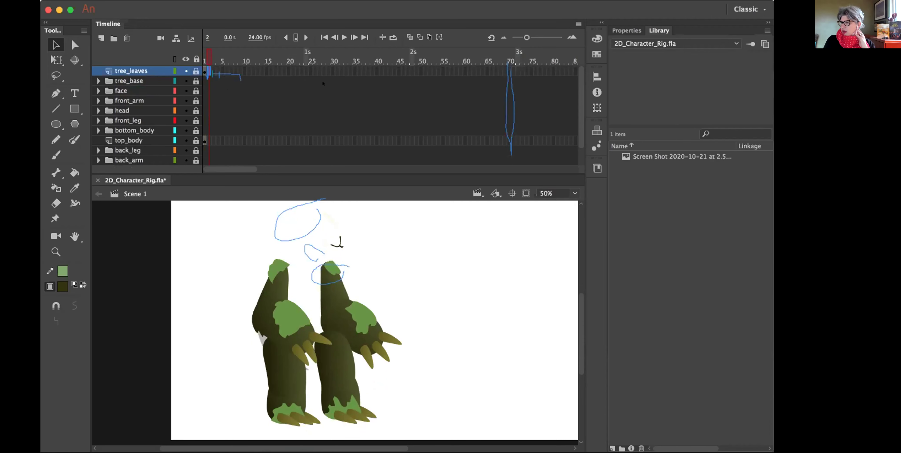
pyautogui.keyDown('shift'); pyautogui.click(510, 73); pyautogui.keyUp('shift')
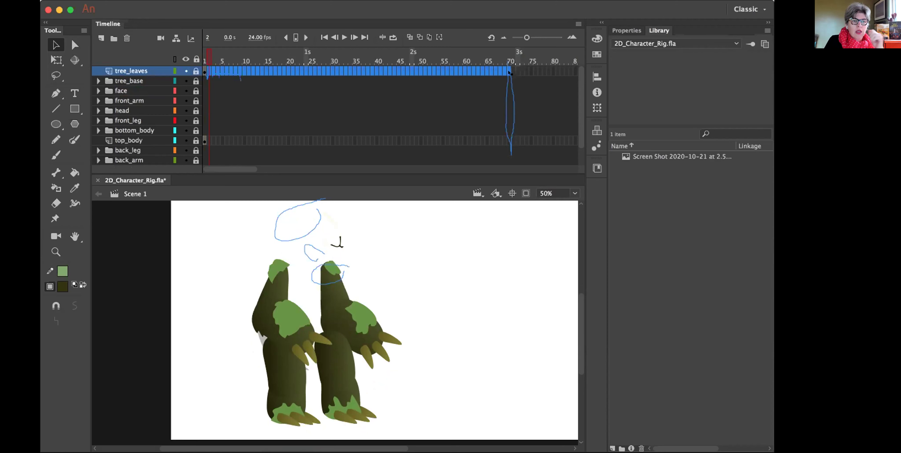
pyautogui.hscroll(5, 509, 68)
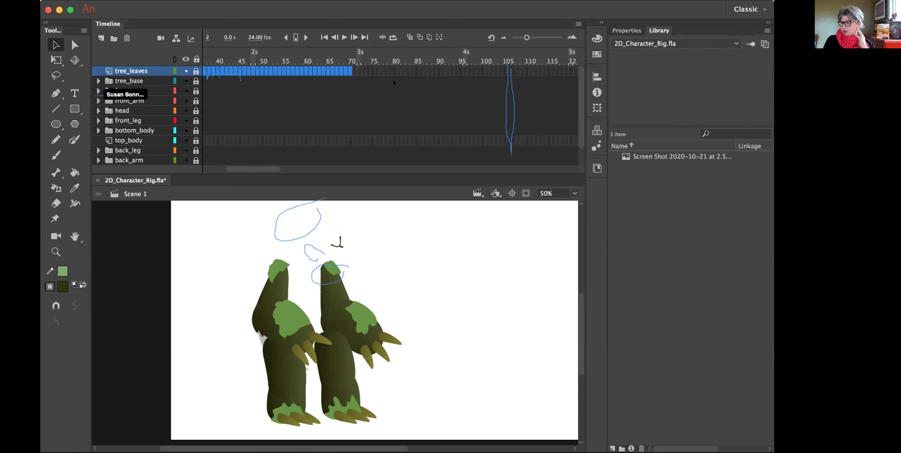
# Expand the tree_base, face, front_arm and head layer folders to show all of their layers
pyautogui.click(99, 81)
pyautogui.click(95, 101)
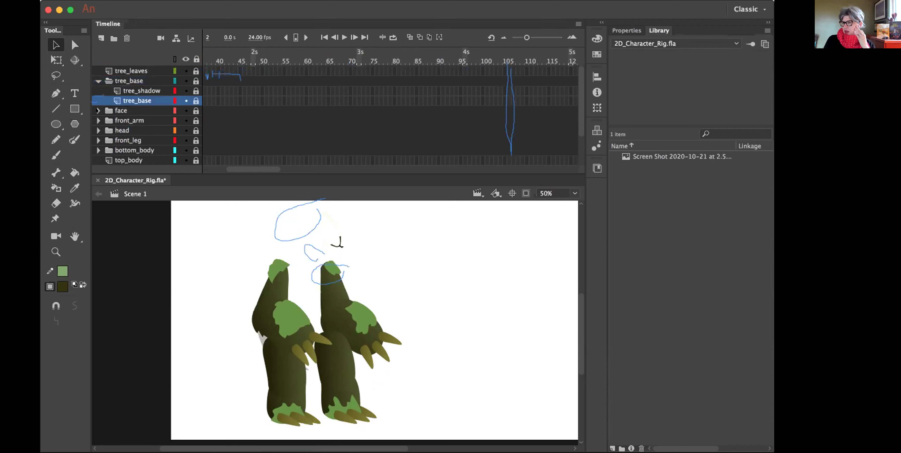
pyautogui.click(96, 110)
pyautogui.click(98, 111)
pyautogui.scroll(-3, 95, 127)
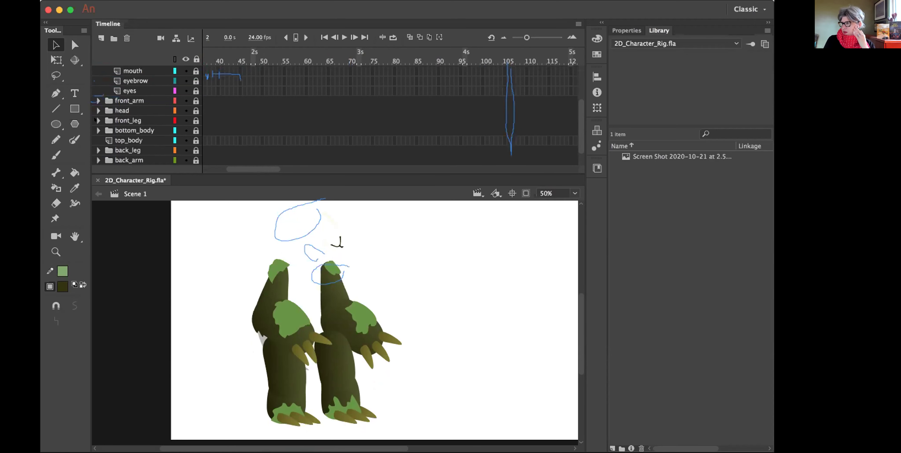
pyautogui.click(95, 100)
pyautogui.scroll(-3, 95, 119)
pyautogui.click(97, 101)
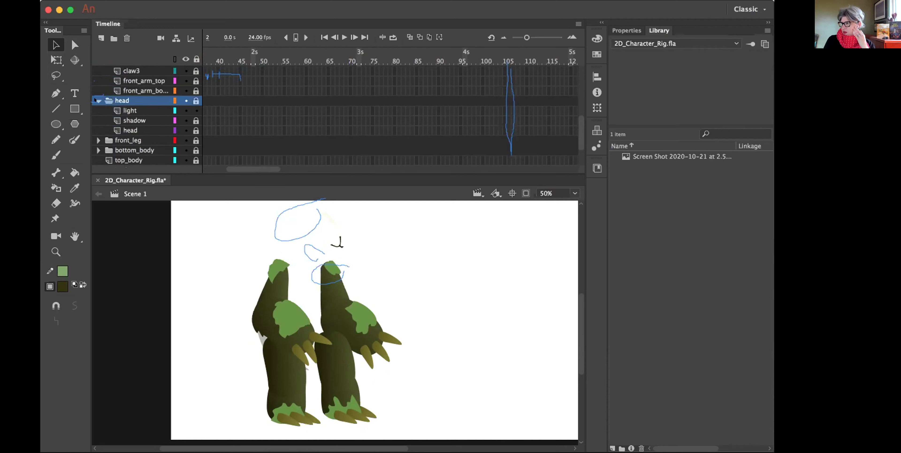
# Expand the front_leg, bottom_body, back_leg and back_arm folders and return to the start of the timeline
pyautogui.click(96, 139)
pyautogui.scroll(-4, 95, 133)
pyautogui.click(96, 121)
pyautogui.scroll(-1, 95, 126)
pyautogui.click(95, 130)
pyautogui.click(95, 137)
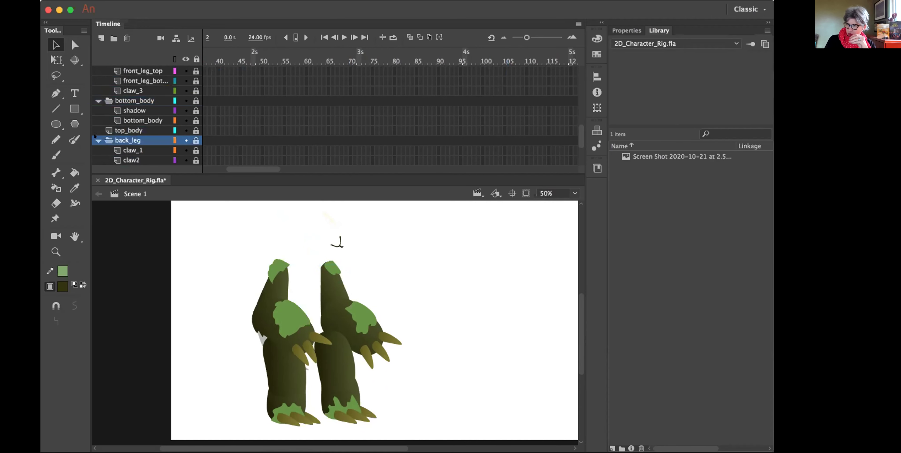
pyautogui.scroll(-3, 95, 151)
pyautogui.scroll(6, 95, 147)
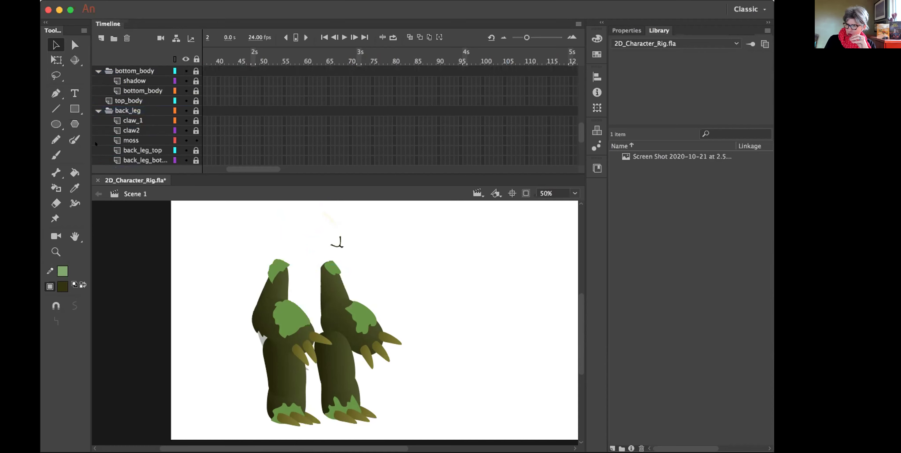
pyautogui.scroll(8, 95, 143)
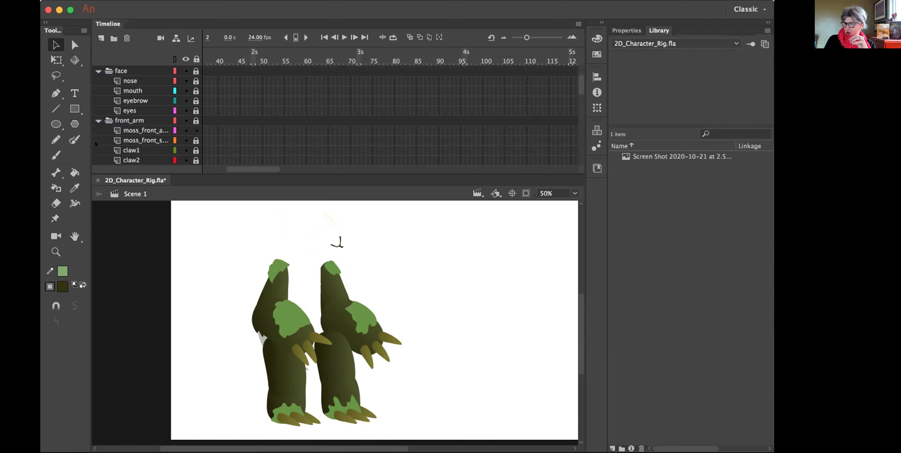
pyautogui.hscroll(-5, 209, 101)
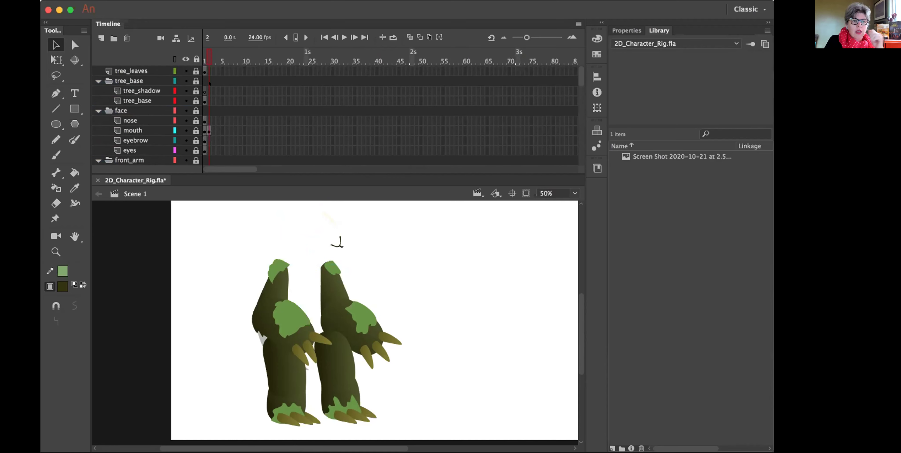
# Enlarge the timeline to show more layers and unlock all layers
pyautogui.moveTo(368, 169); pyautogui.dragTo(360, 254)
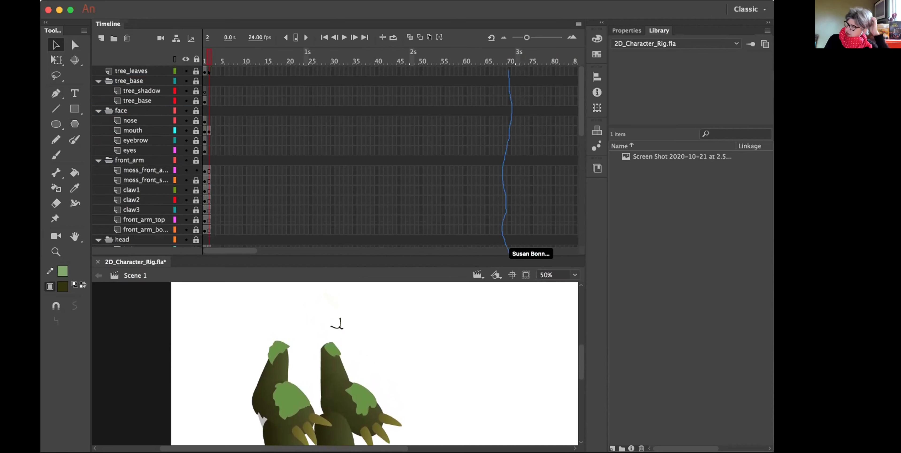
pyautogui.click(197, 59)
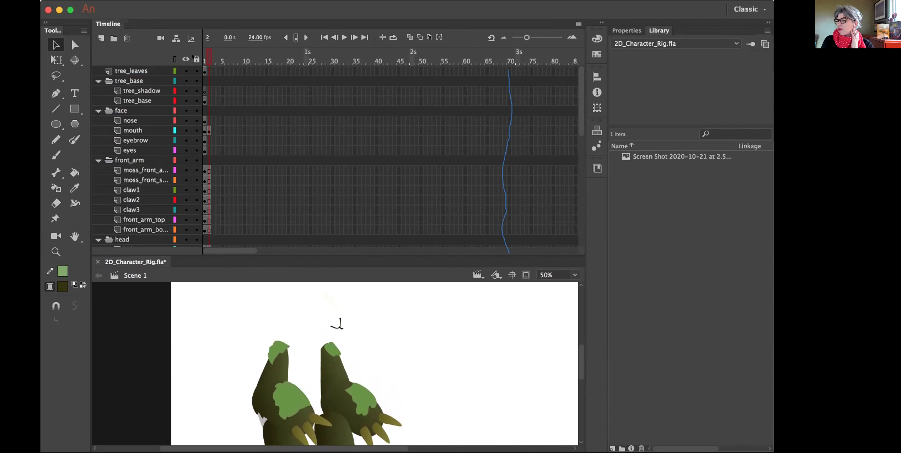
# Insert blank keyframes at frame 70 on every layer from tree_leaves down through the back_arm folder, and clear the frame selection
pyautogui.click(207, 68)
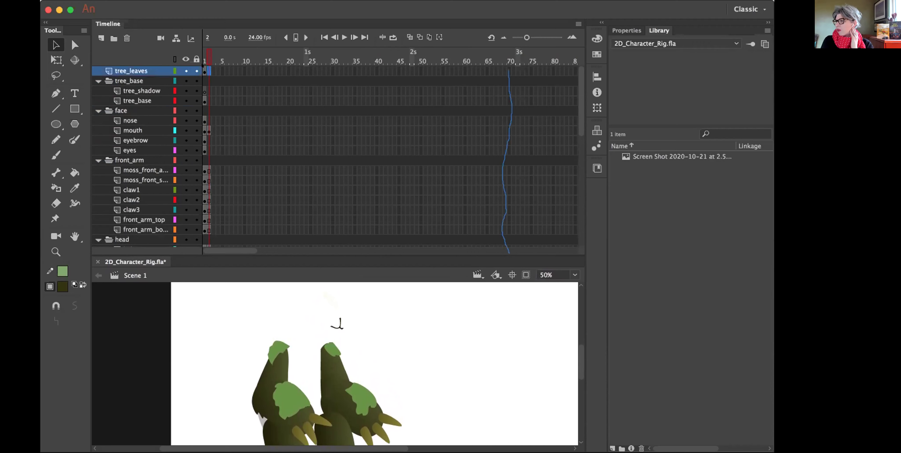
pyautogui.keyDown('shift'); pyautogui.click(508, 72); pyautogui.keyUp('shift')
pyautogui.scroll(-10, 507, 74)
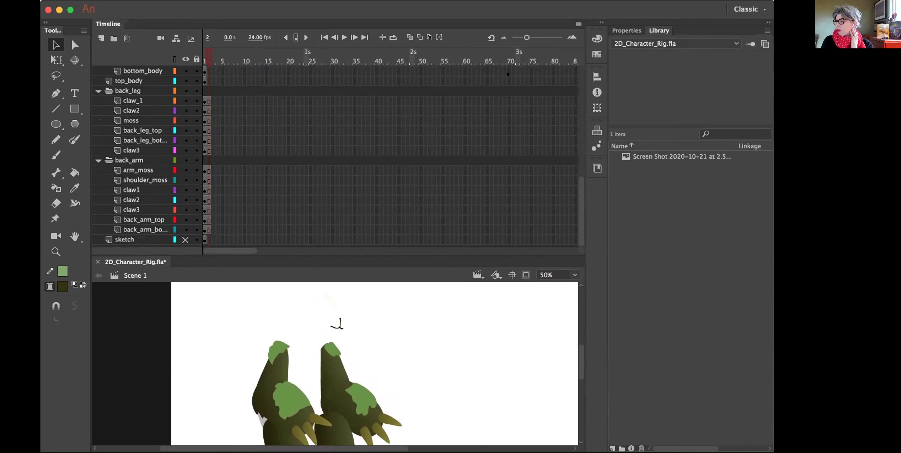
pyautogui.keyDown('shift'); pyautogui.click(509, 230); pyautogui.keyUp('shift')
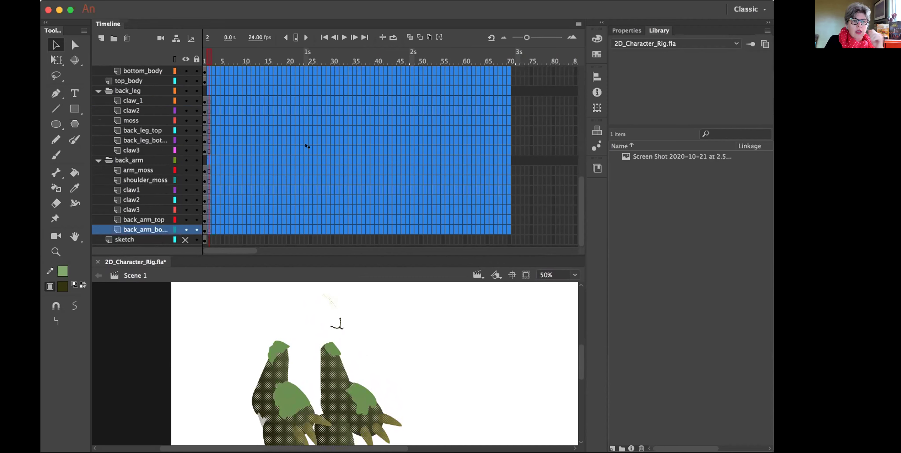
pyautogui.rightClick(329, 147)
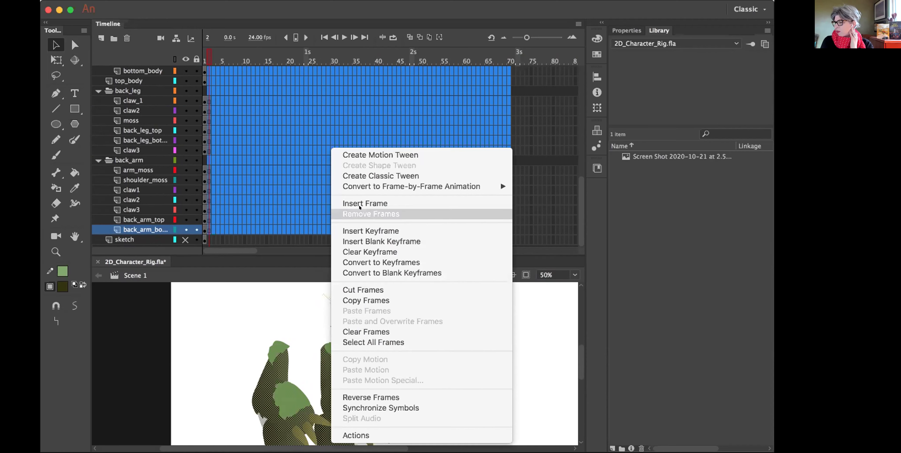
pyautogui.click(358, 240)
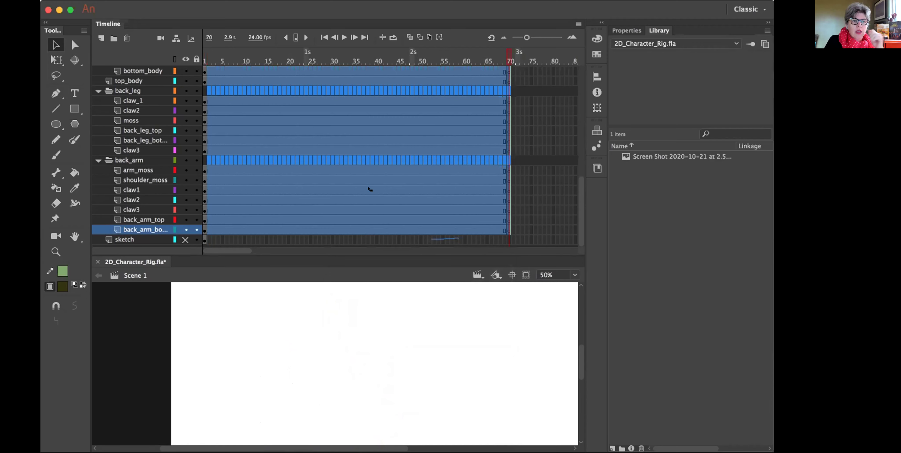
pyautogui.scroll(10, 368, 191)
pyautogui.scroll(3, 370, 189)
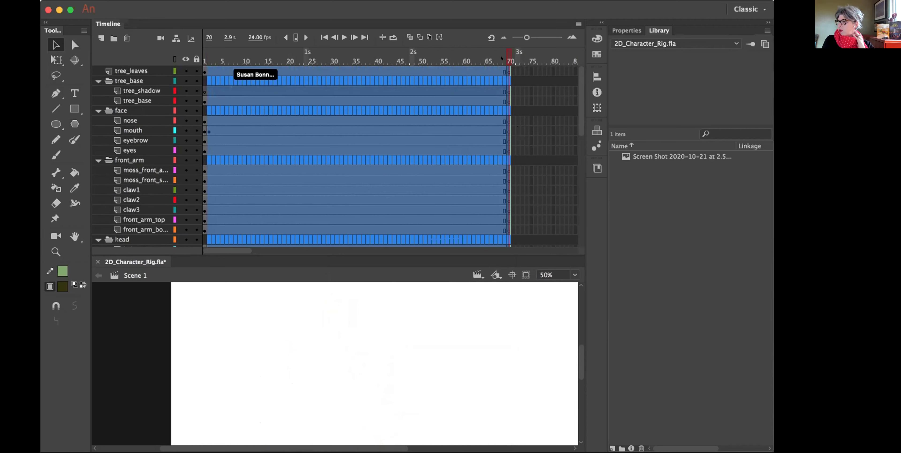
pyautogui.press('super+shift+a')
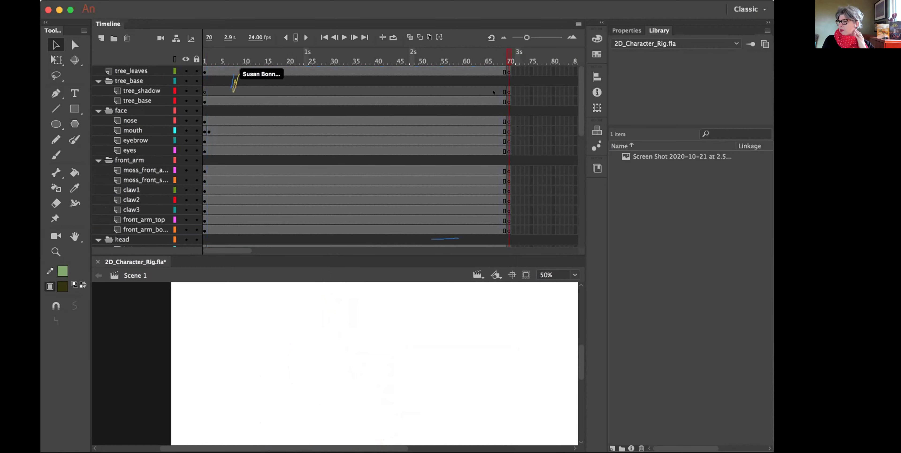
# Return to frame 1, select the tree_leaves layer and shorten the timeline to give the stage more room
pyautogui.moveTo(453, 62); pyautogui.dragTo(182, 29)
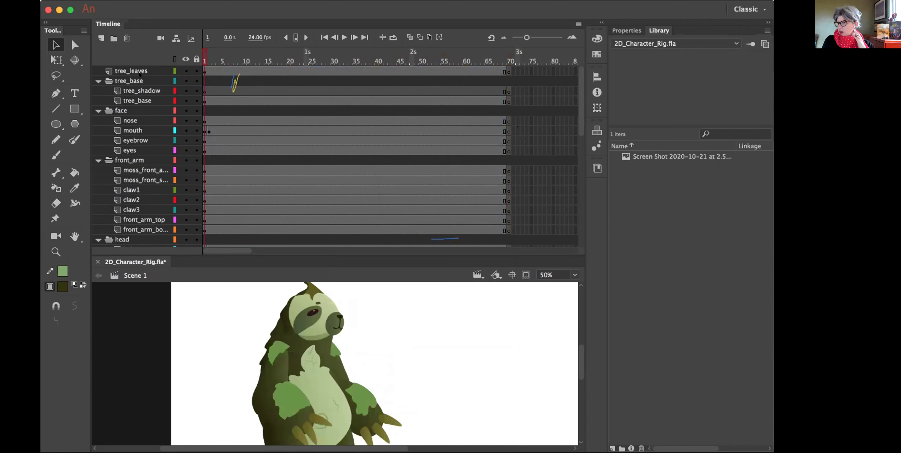
pyautogui.click(147, 70)
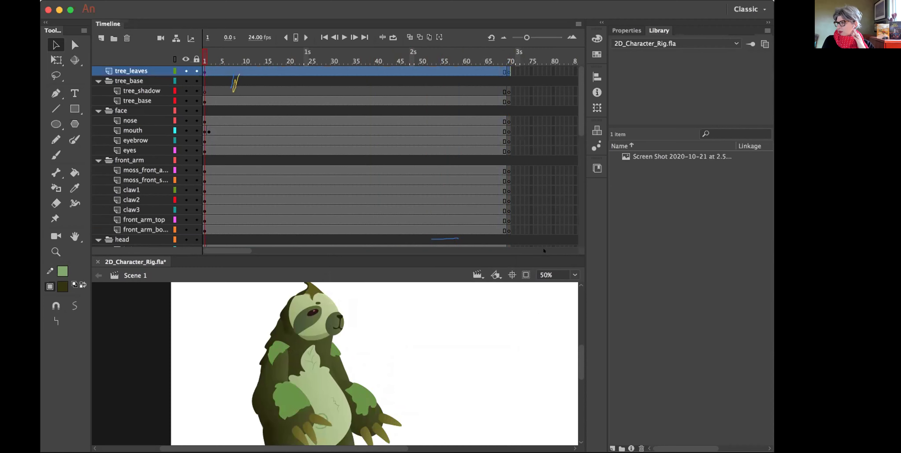
pyautogui.moveTo(544, 251); pyautogui.dragTo(536, 139)
pyautogui.scroll(5, 500, 202)
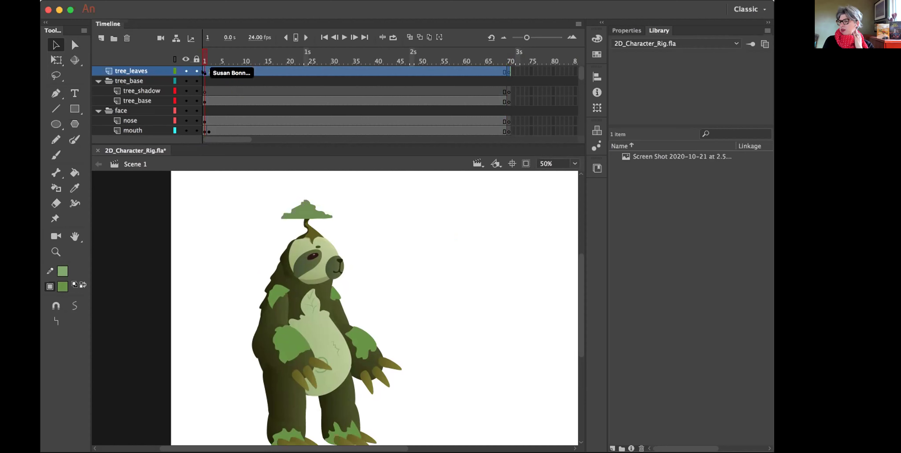
# Insert a keyframe at frame 2 of the tree_leaves layer
pyautogui.click(208, 71)
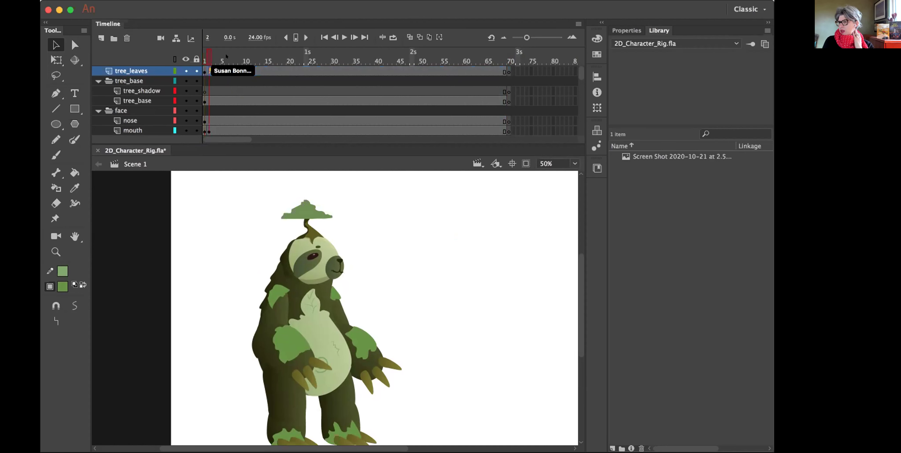
pyautogui.rightClick(208, 72)
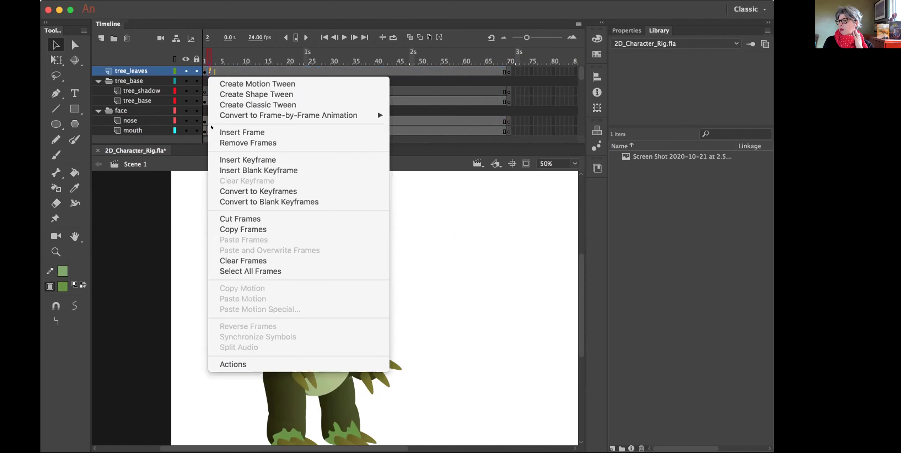
pyautogui.click(219, 154)
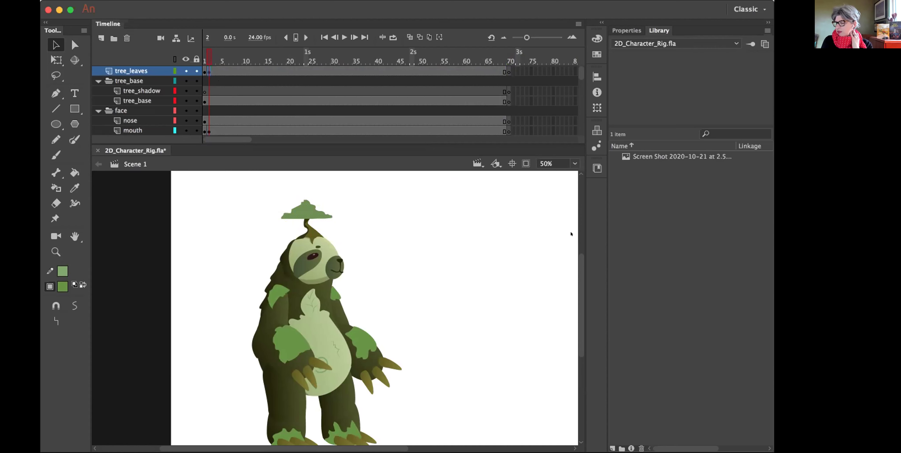
pyautogui.click(571, 163)
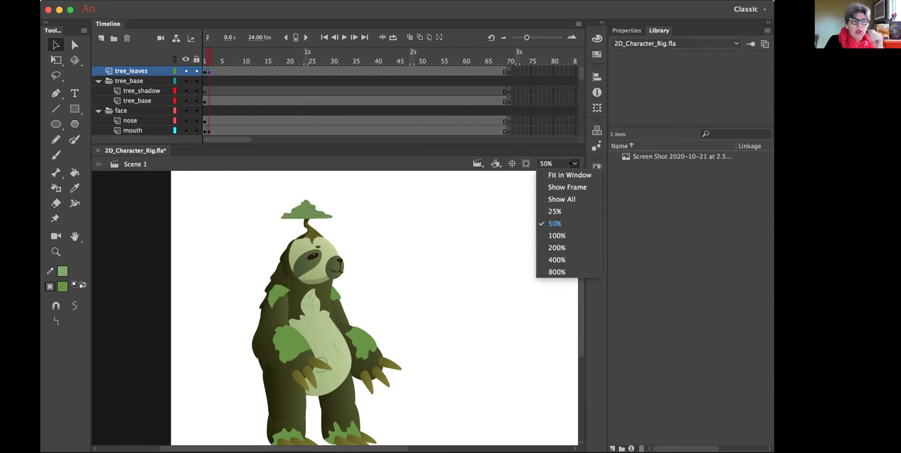
pyautogui.click(570, 162)
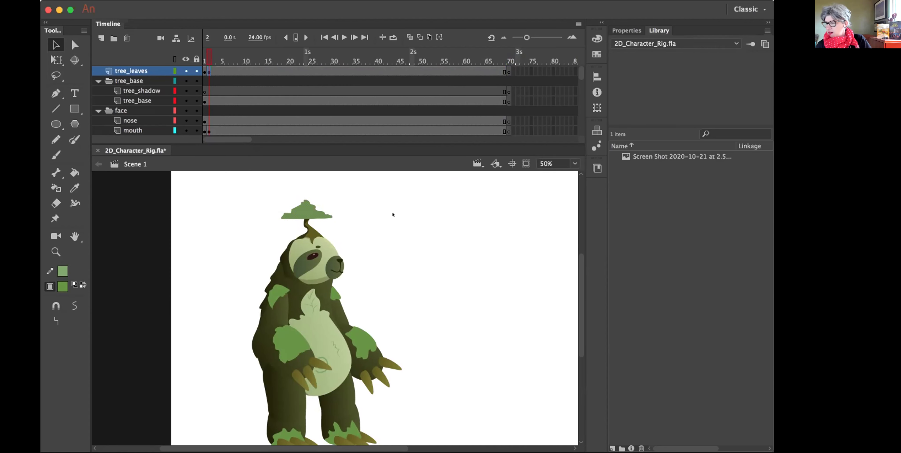
# At 200% zoom, draw a small leaf with the Pencil below the tree canopy's left side and fill it green
pyautogui.click(56, 140)
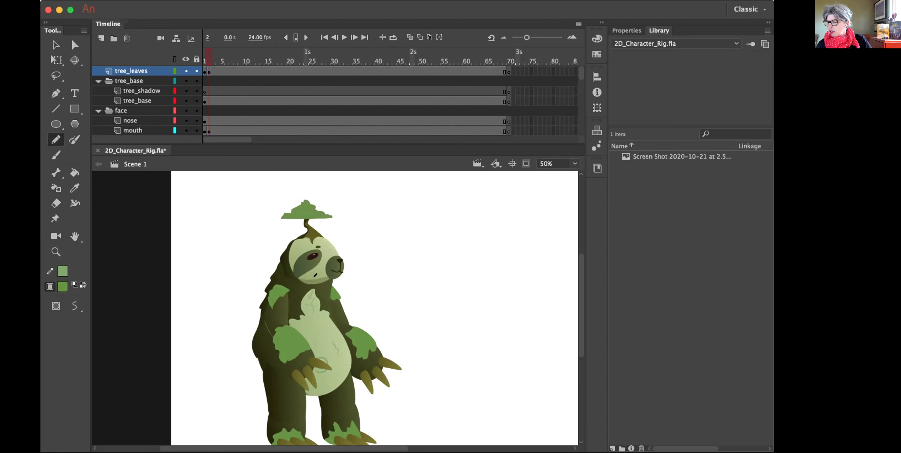
pyautogui.click(571, 162)
pyautogui.click(556, 234)
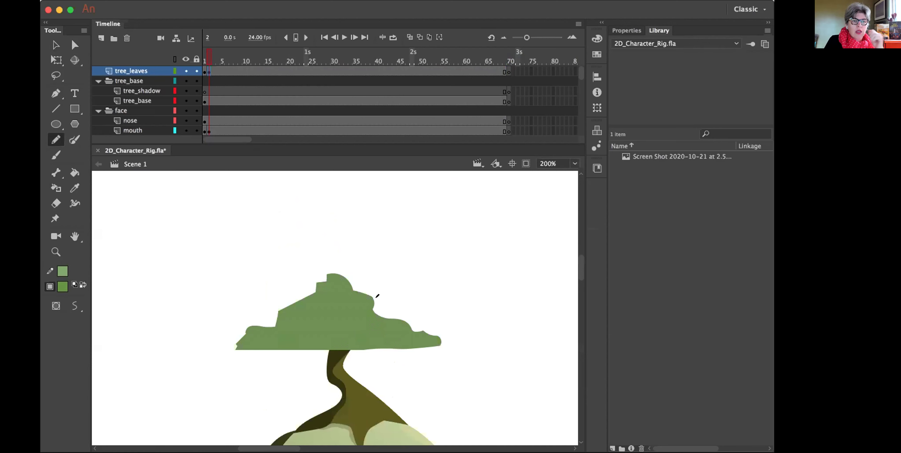
pyautogui.scroll(-5, 377, 297)
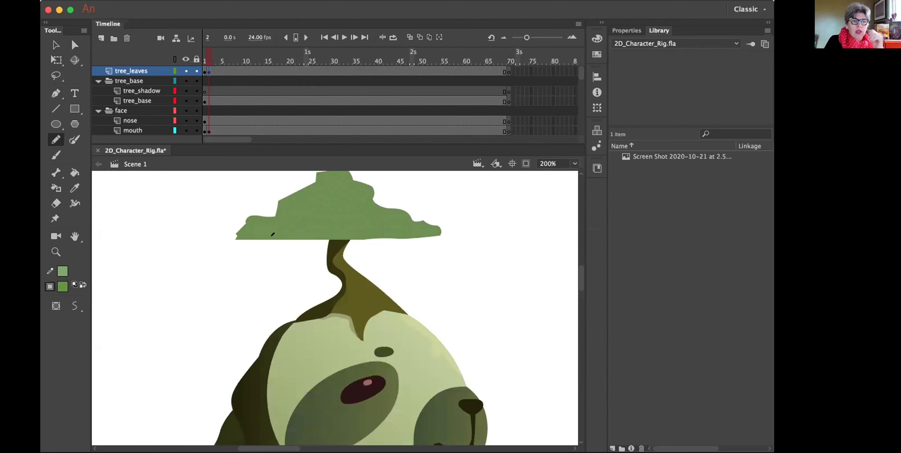
pyautogui.moveTo(264, 247); pyautogui.dragTo(265, 263)
pyautogui.click(72, 172)
pyautogui.click(268, 255)
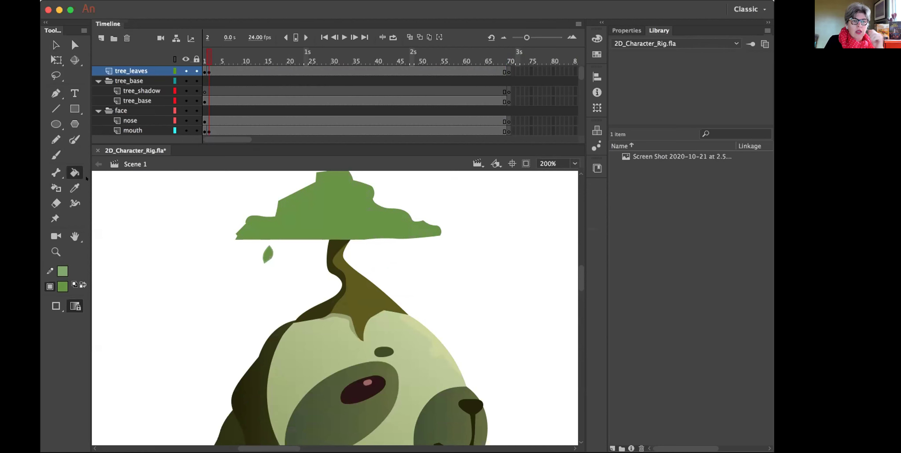
pyautogui.click(55, 140)
pyautogui.moveTo(291, 271); pyautogui.dragTo(289, 268)
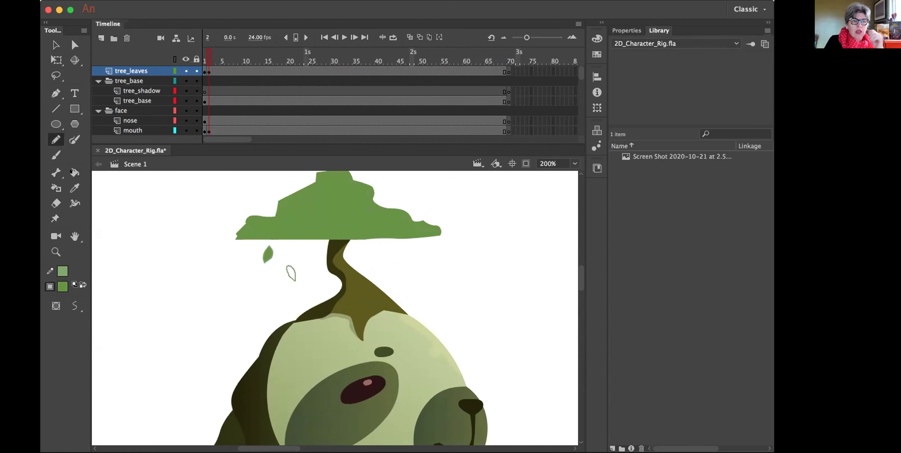
pyautogui.press('k')
pyautogui.press('super+z')
# Draw a second small leaf with the Pencil, slightly below and right of the first, and fill it green
pyautogui.click(55, 141)
pyautogui.moveTo(283, 275); pyautogui.dragTo(283, 266)
pyautogui.click(72, 172)
pyautogui.click(284, 277)
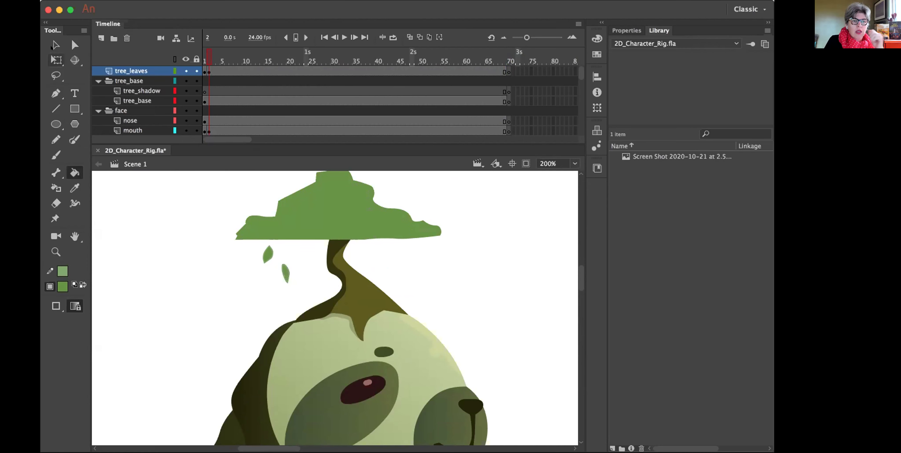
pyautogui.click(52, 46)
pyautogui.doubleClick(217, 73)
pyautogui.press('Escape')
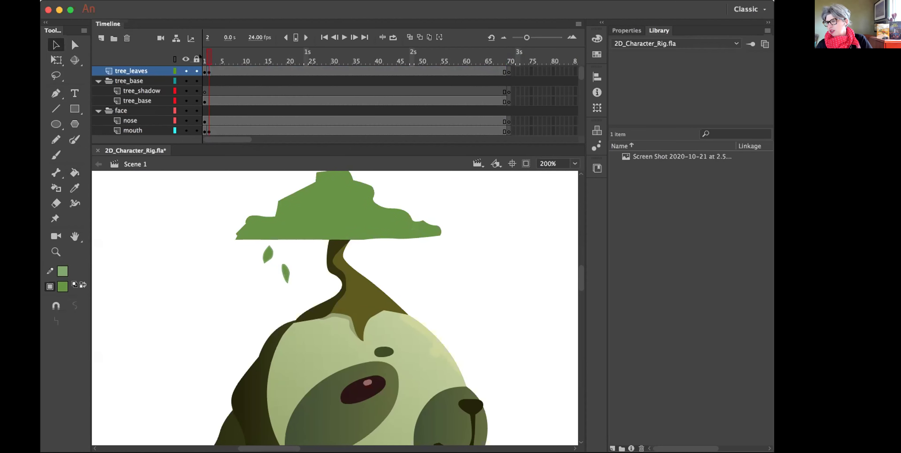
# Flip back and forth between frames 1 and 2 to check how the falling leaves appear
pyautogui.press(',')
pyautogui.press('.')
pyautogui.press(',')
pyautogui.press('.')
pyautogui.press(',')
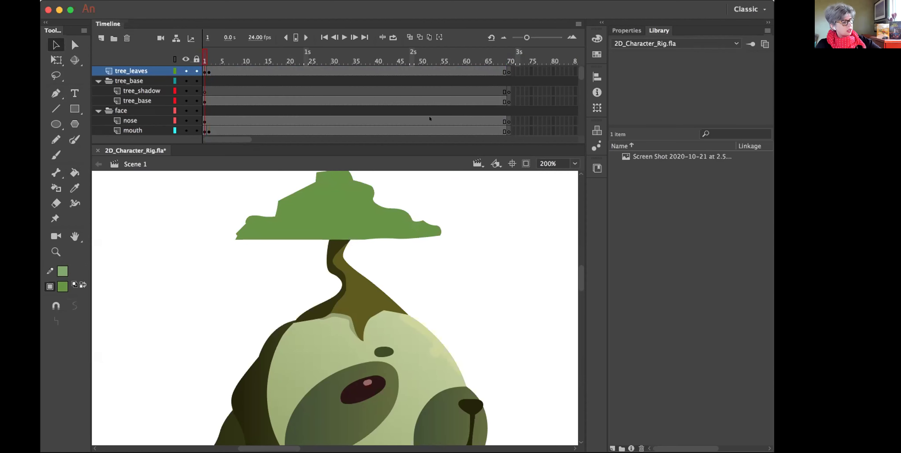
# View the sloth rig at 100%, 200% and 50% zoom
pyautogui.click(575, 163)
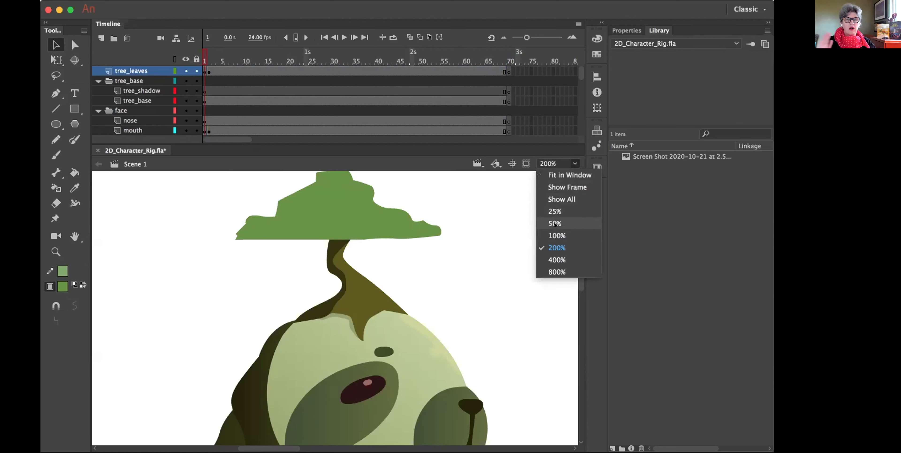
pyautogui.click(554, 233)
pyautogui.scroll(-3, 500, 266)
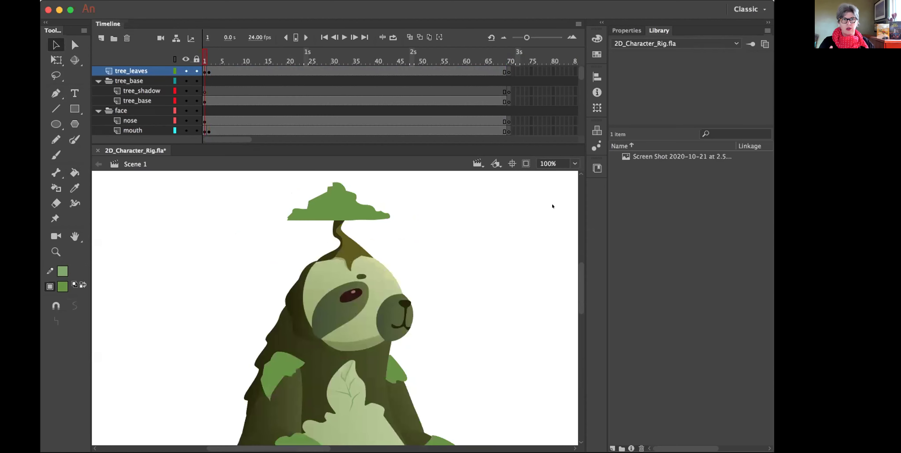
pyautogui.click(573, 163)
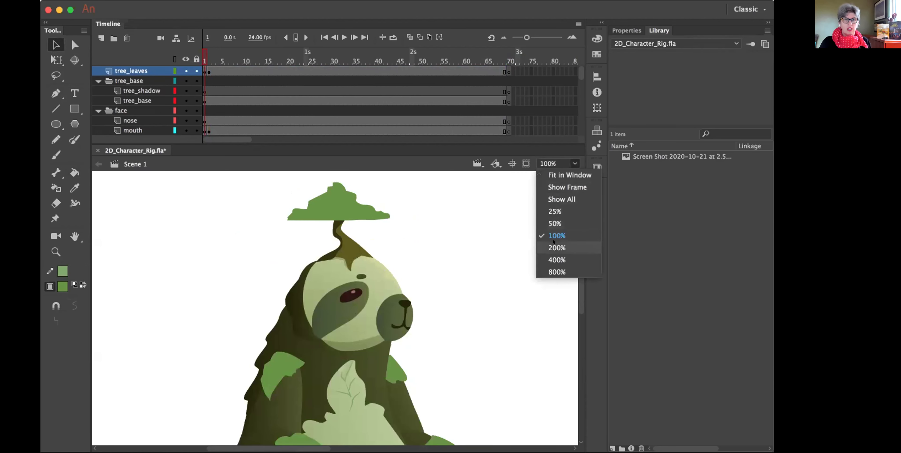
pyautogui.click(560, 247)
pyautogui.click(574, 163)
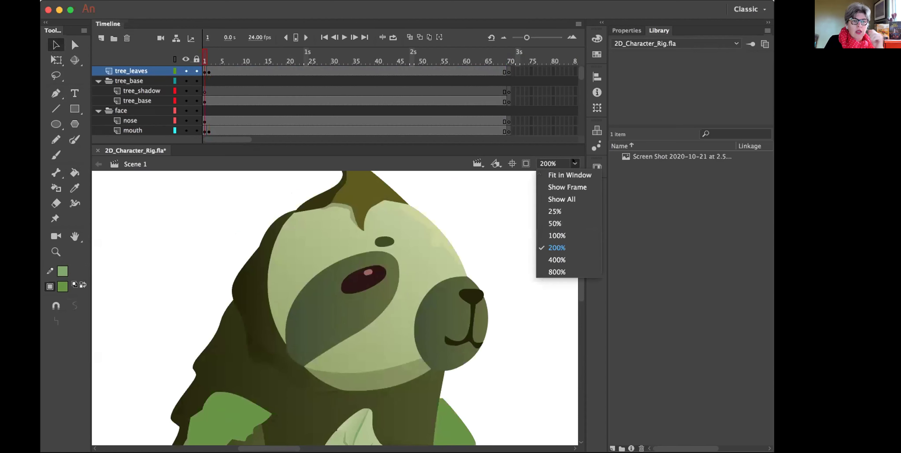
pyautogui.click(560, 224)
pyautogui.scroll(-3, 530, 266)
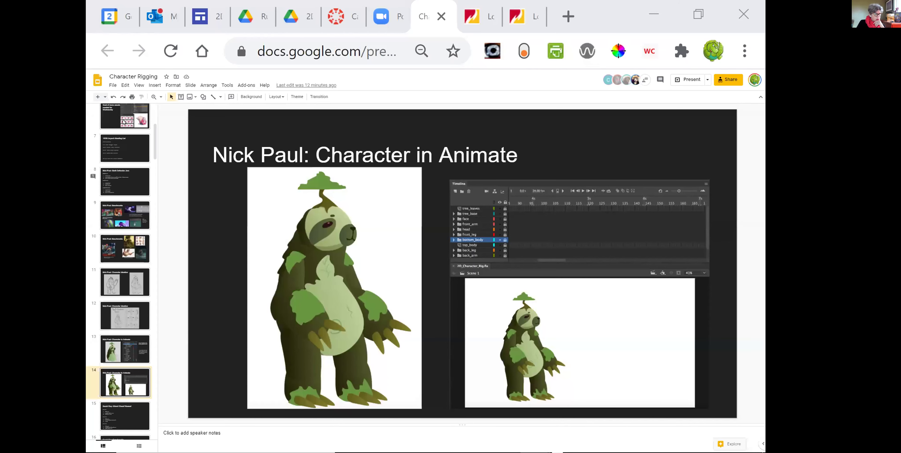
# In the Character Rigging presentation in Google Slides, show the slide on assets needed for Wednesday, followed by the Sloth Guardian ideation slide
pyautogui.click(135, 119)
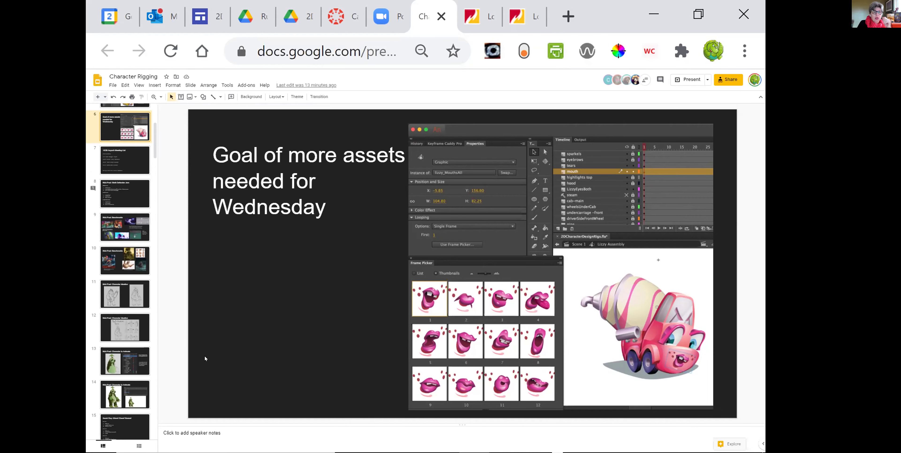
pyautogui.click(136, 335)
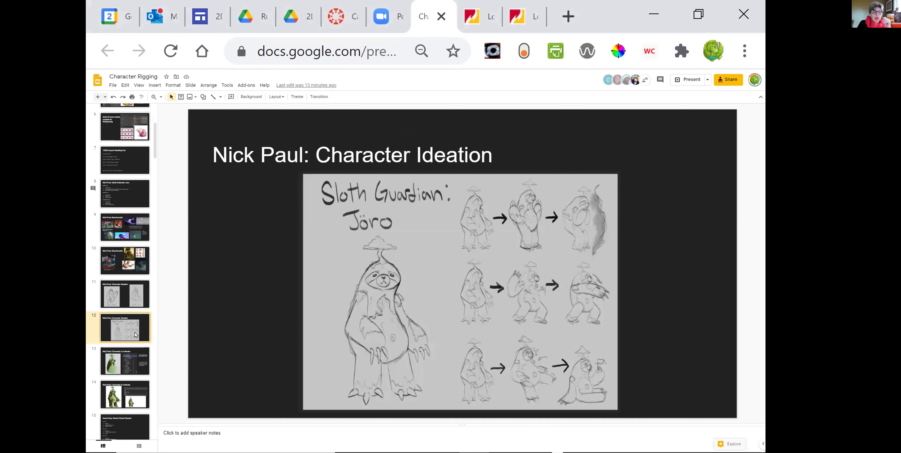
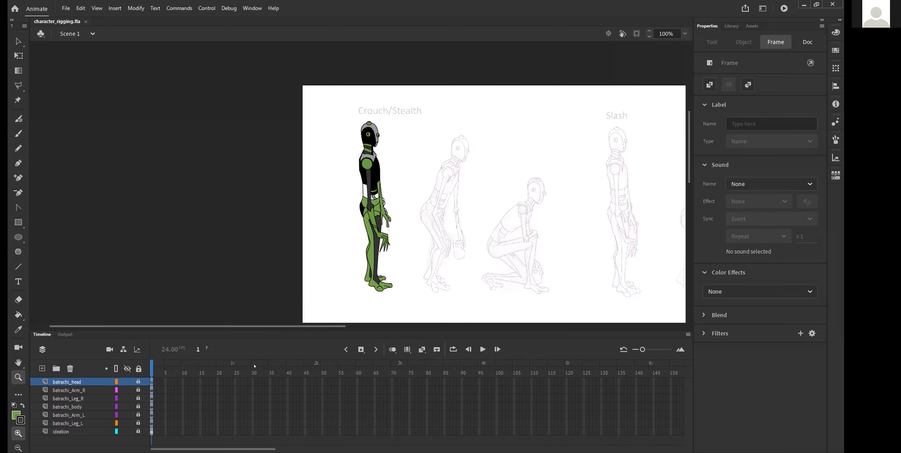
# In Animate's character_rigging.fla, examine the green character's feet at 200% zoom and return to 100%
pyautogui.moveTo(309, 325); pyautogui.dragTo(310, 325)
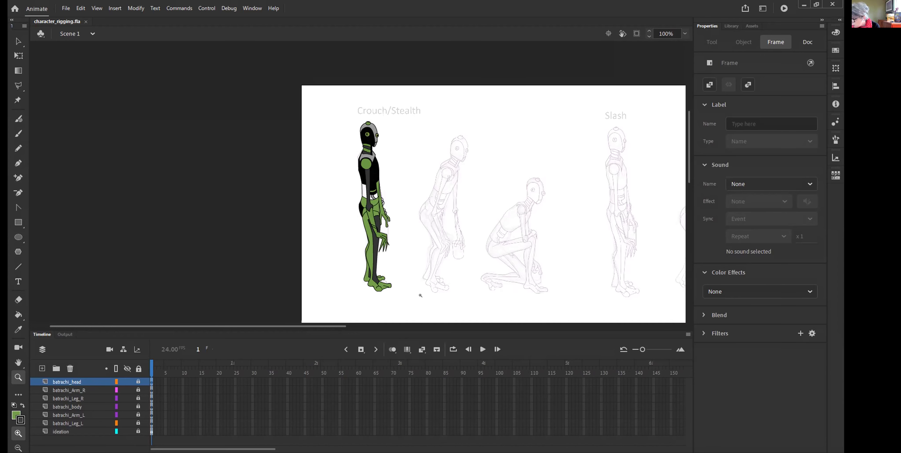
pyautogui.click(373, 290)
pyautogui.scroll(3, 359, 280)
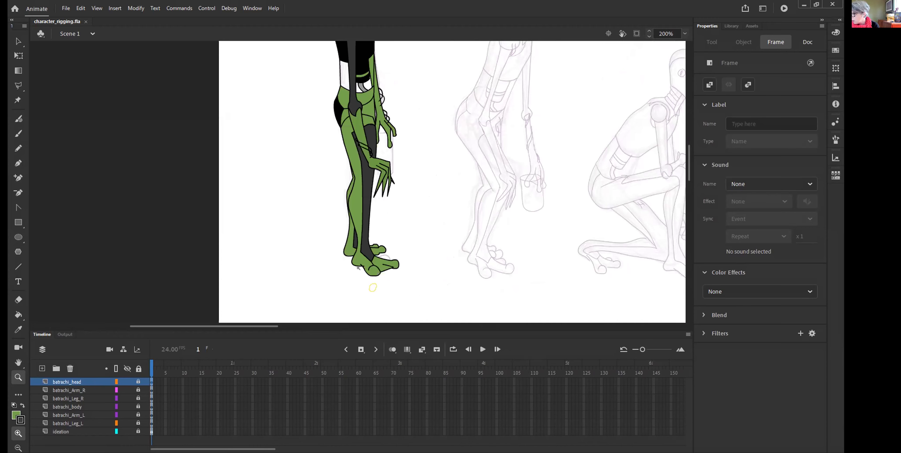
pyautogui.keyDown('alt'); pyautogui.click(402, 267); pyautogui.keyUp('alt')
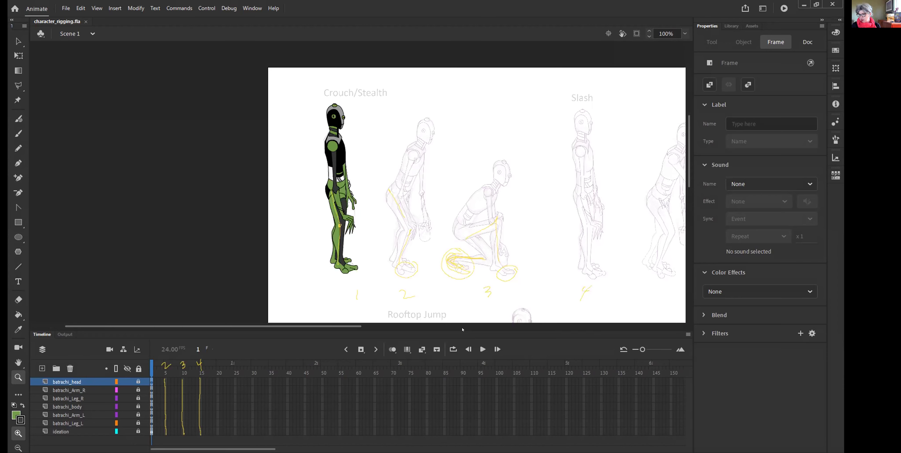
# Unlock the batrachi_head layer and select all of the head artwork on frame 1
pyautogui.click(137, 381)
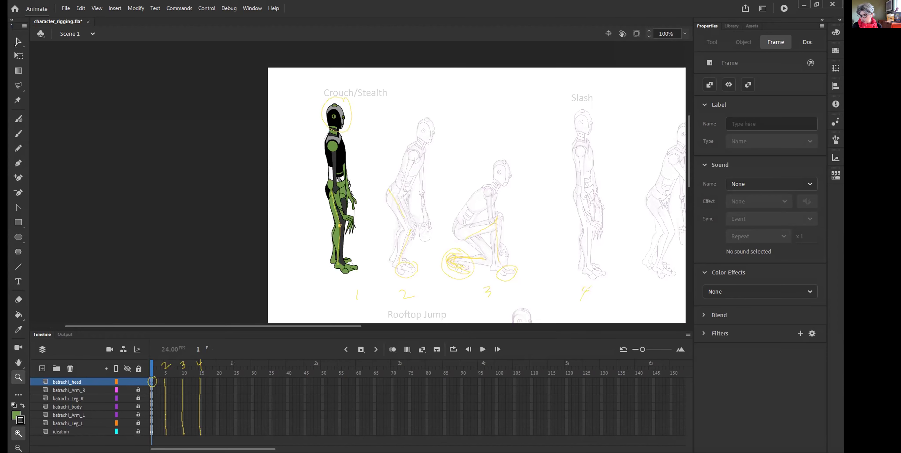
pyautogui.click(366, 107)
pyautogui.press('v')
pyautogui.click(335, 116)
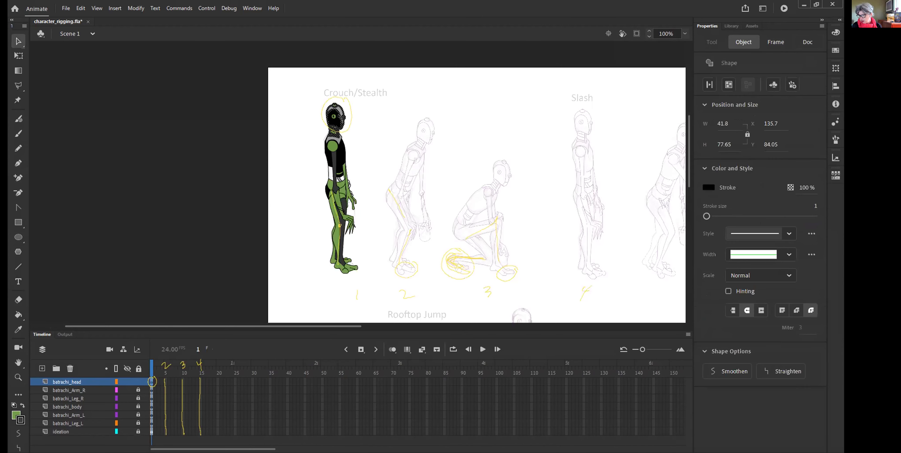
pyautogui.click(357, 114)
pyautogui.moveTo(316, 94); pyautogui.dragTo(368, 158)
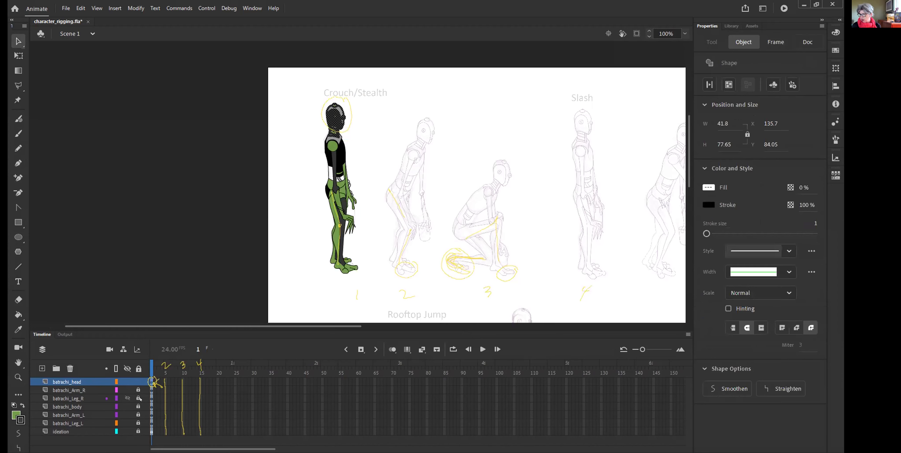
pyautogui.click(151, 383)
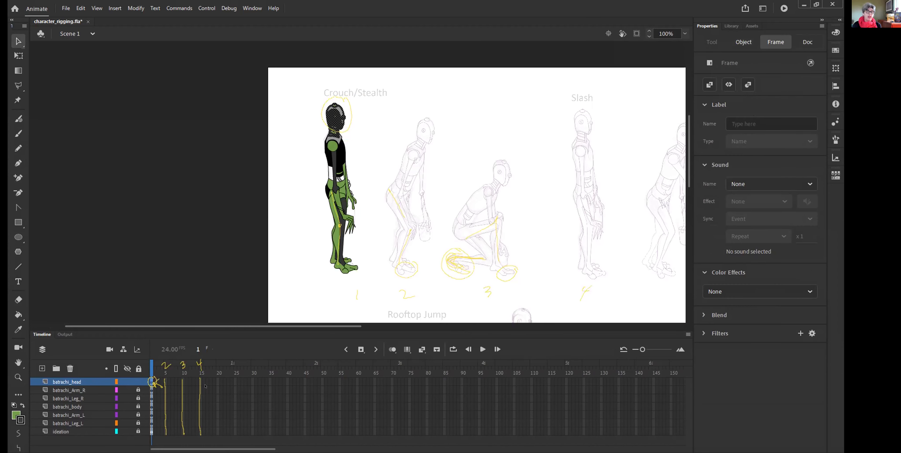
# Convert the selected head artwork to a Graphic symbol named batrachi_head and check it in the library
pyautogui.click(18, 377)
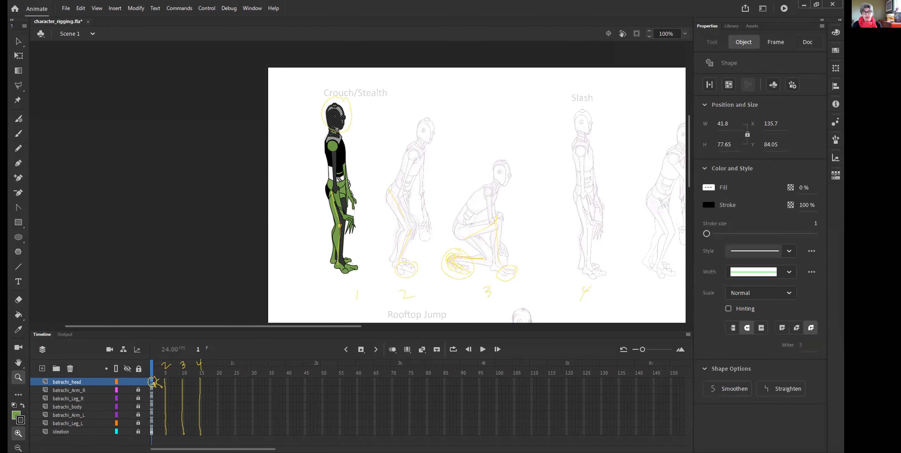
pyautogui.click(338, 136)
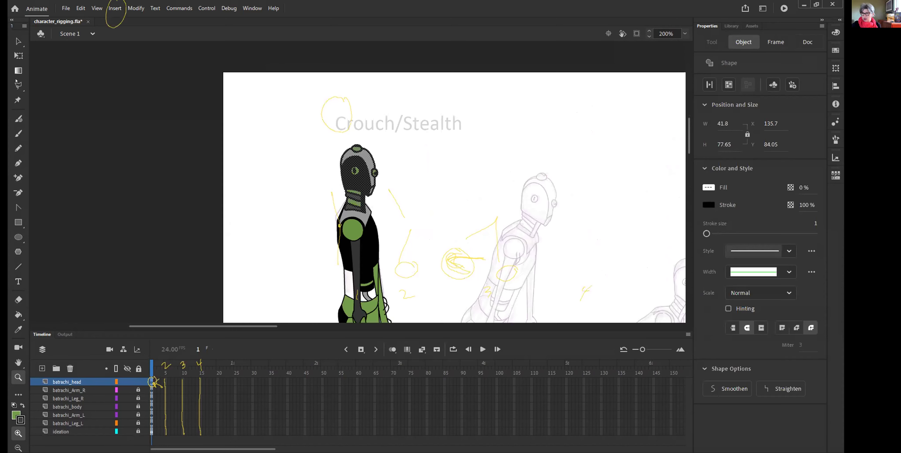
pyautogui.press('v')
pyautogui.click(115, 8)
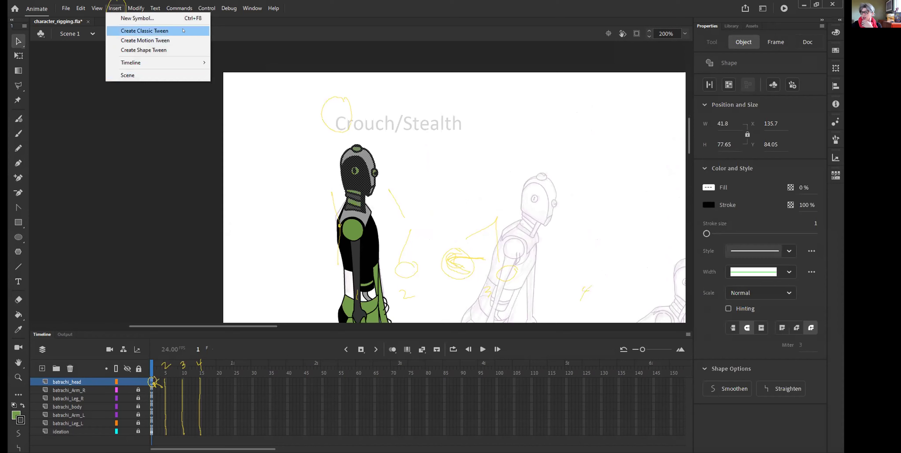
pyautogui.moveTo(134, 5)
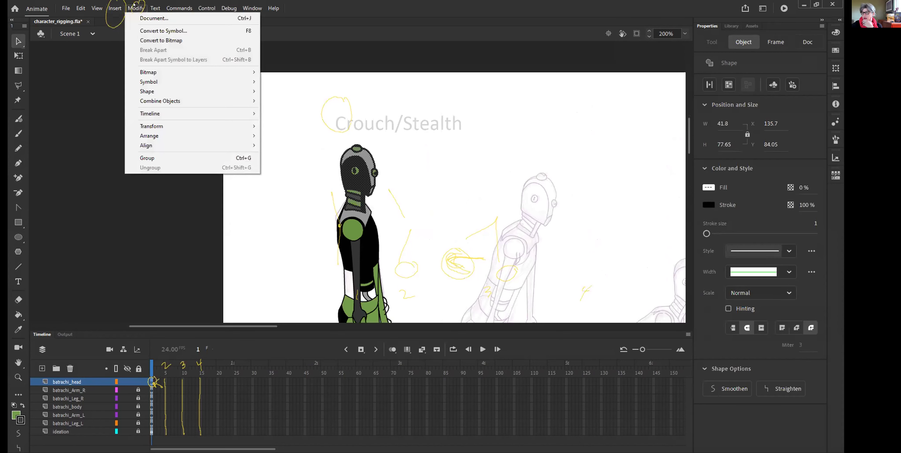
pyautogui.click(161, 31)
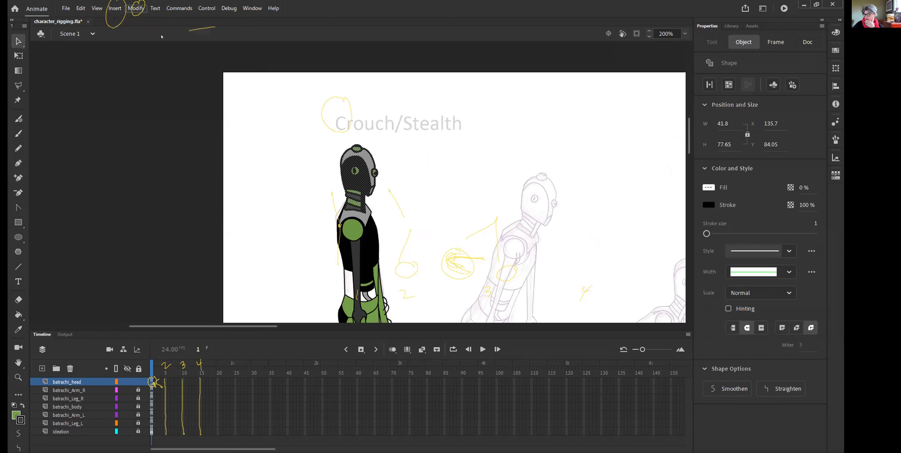
pyautogui.click(372, 105)
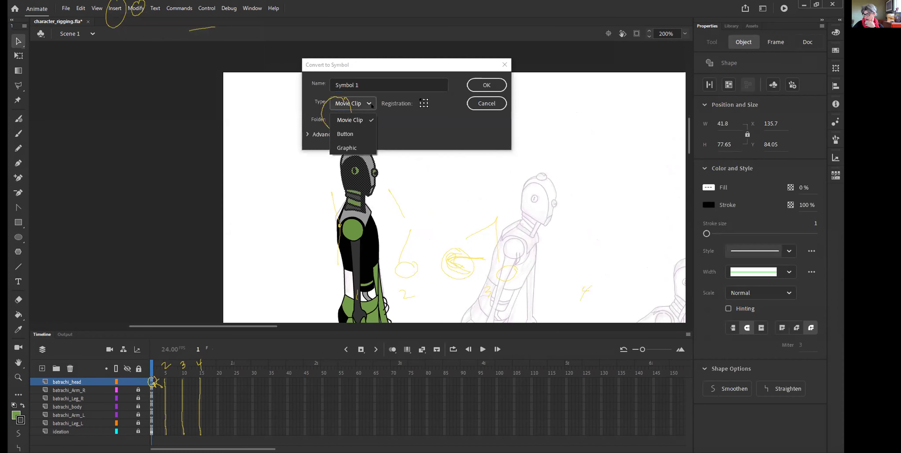
pyautogui.click(367, 102)
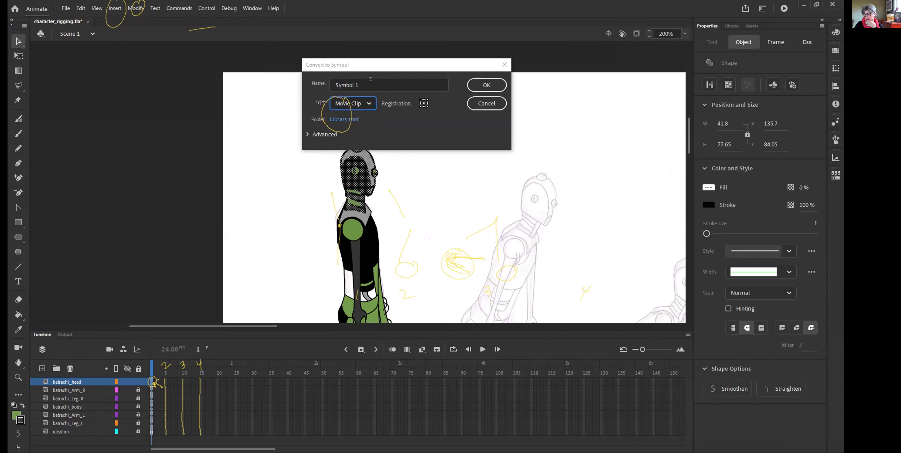
pyautogui.write('ba')
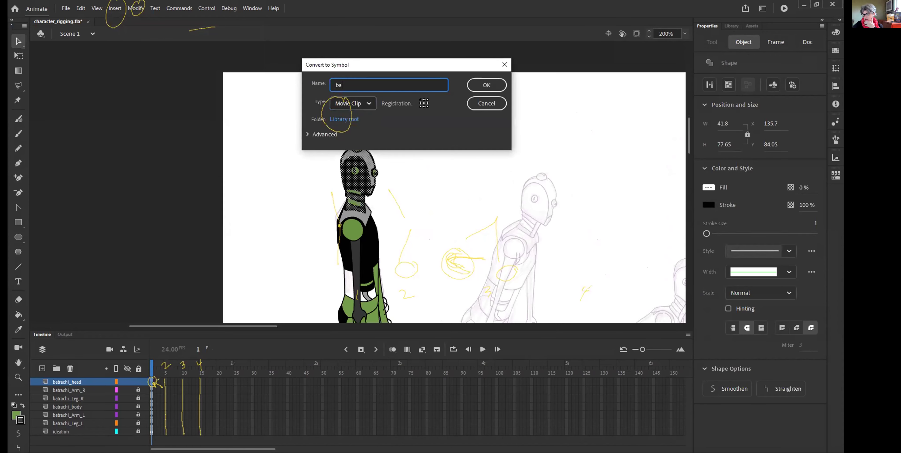
pyautogui.write('trachi_head')
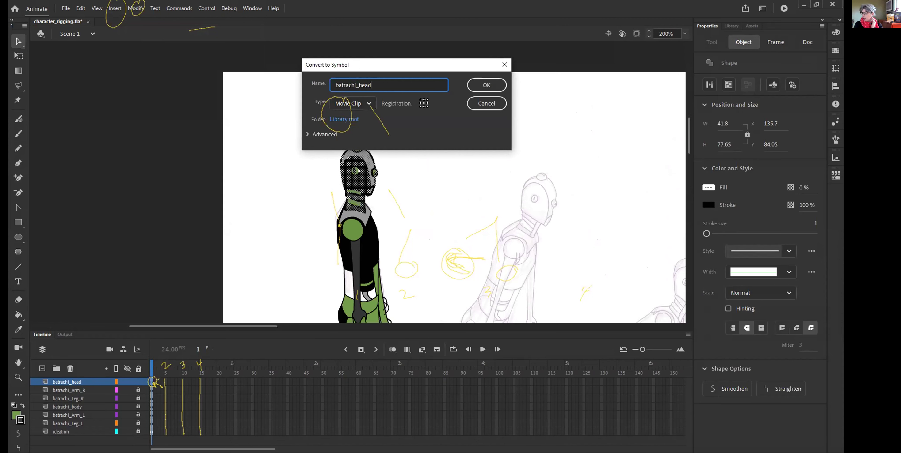
pyautogui.click(365, 102)
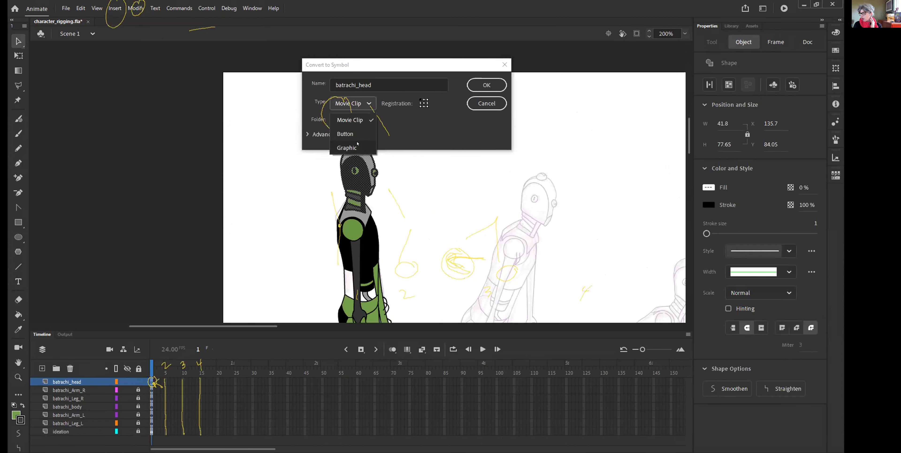
pyautogui.press('Return')
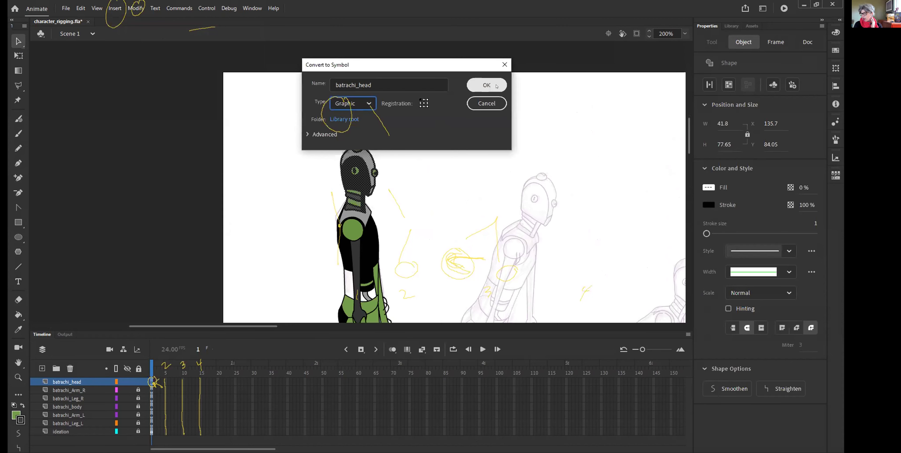
pyautogui.click(496, 86)
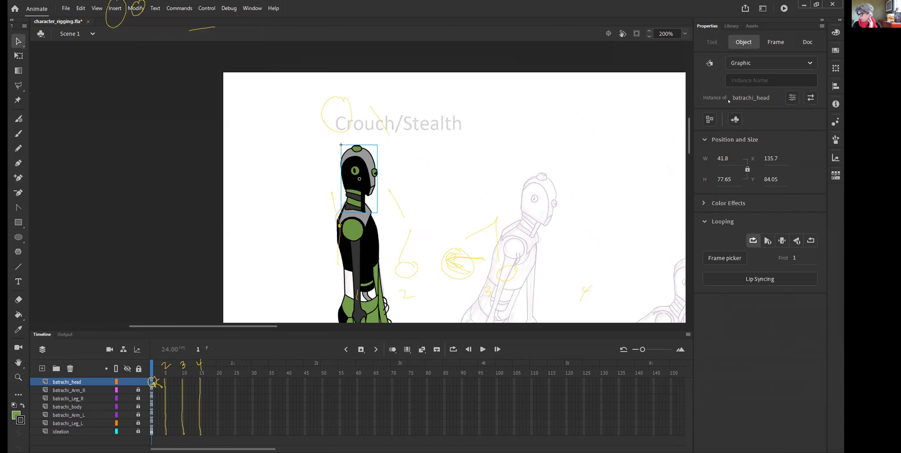
pyautogui.hotkey('ctrl', 'l')
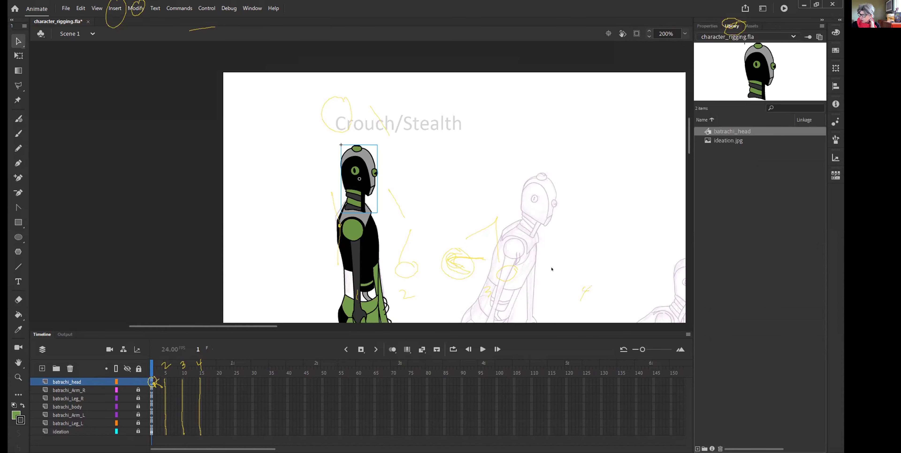
pyautogui.moveTo(359, 291); pyautogui.dragTo(369, 276)
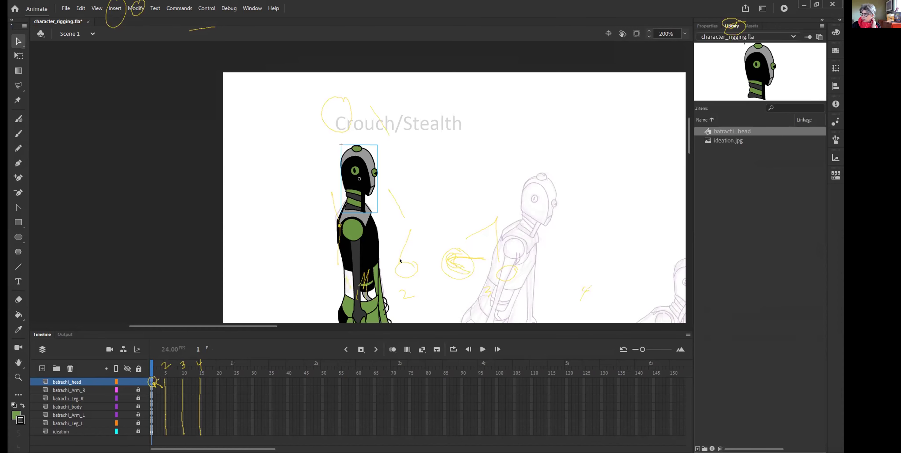
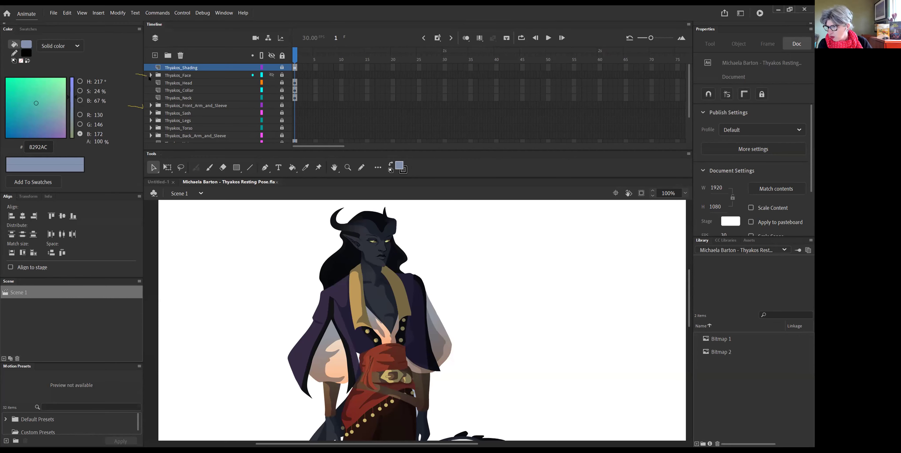
# In the Thyakos Resting Pose file, examine the layers in the Thyakos_Face folder's left and right eye subfolders, collapsing the subfolders again
pyautogui.click(150, 75)
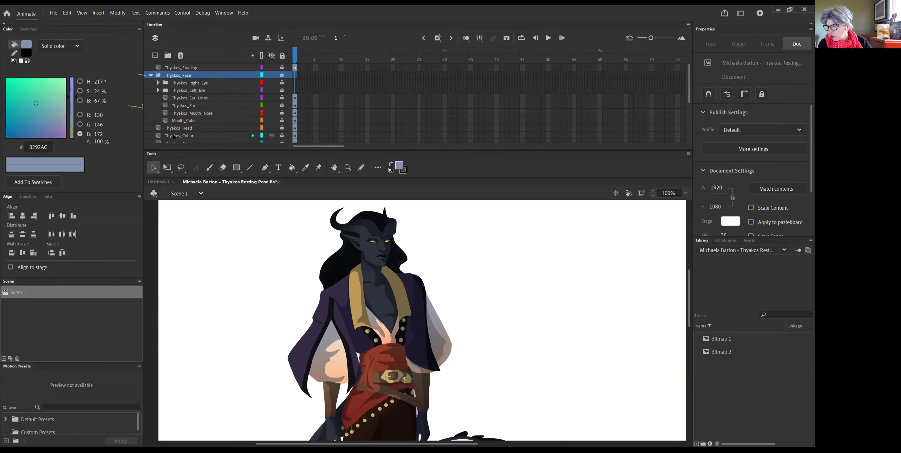
pyautogui.click(157, 90)
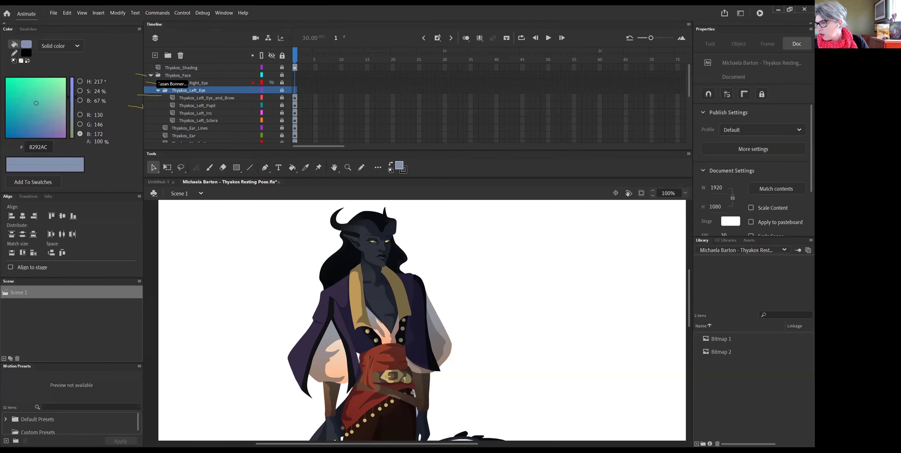
pyautogui.click(158, 83)
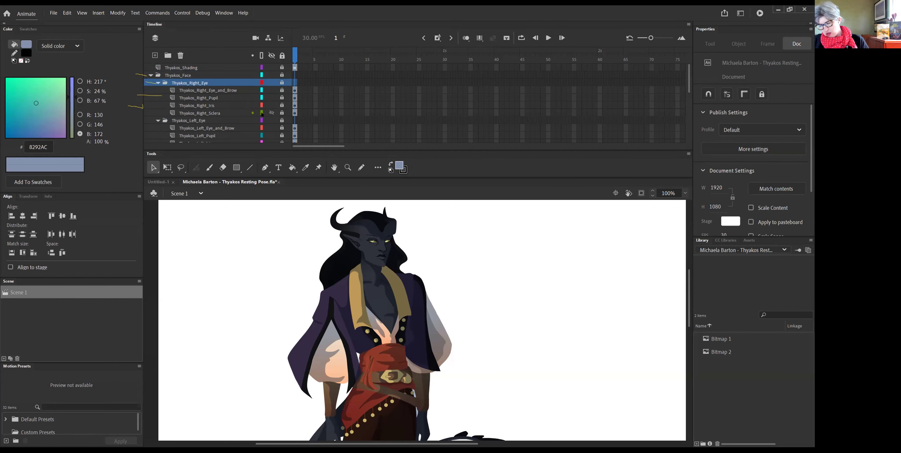
pyautogui.click(158, 82)
pyautogui.click(158, 90)
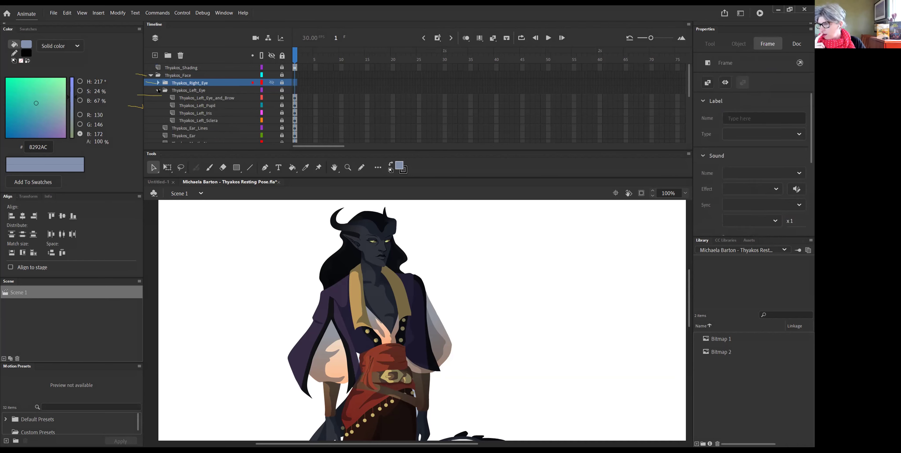
# Collapse the Thyakos_Left_Eye subfolder and the Thyakos_Face folder, and look through the remaining layers down to Layer_1
pyautogui.click(158, 91)
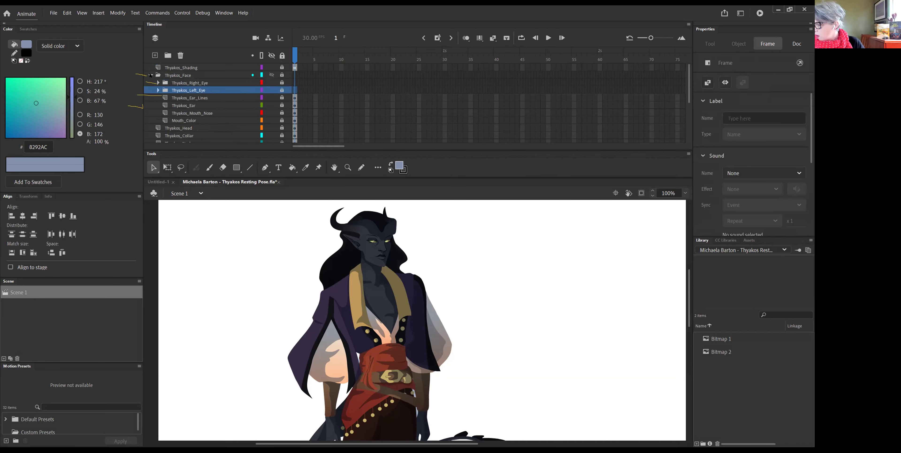
pyautogui.click(151, 74)
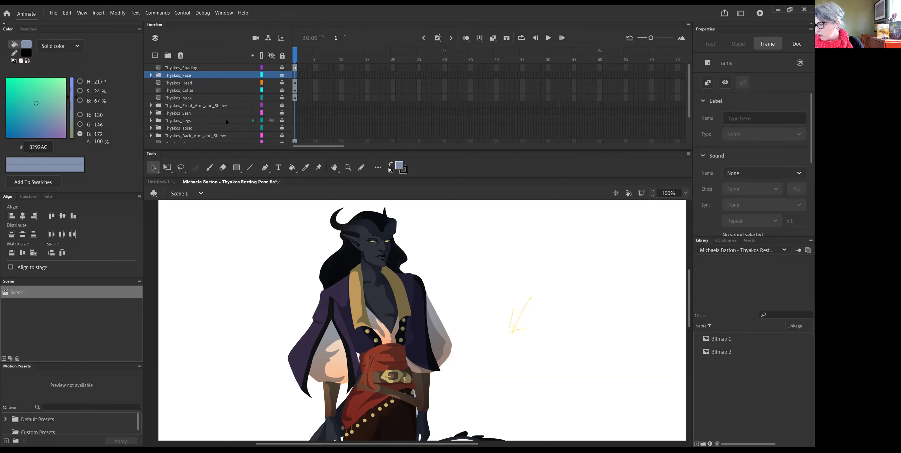
pyautogui.scroll(-2, 226, 94)
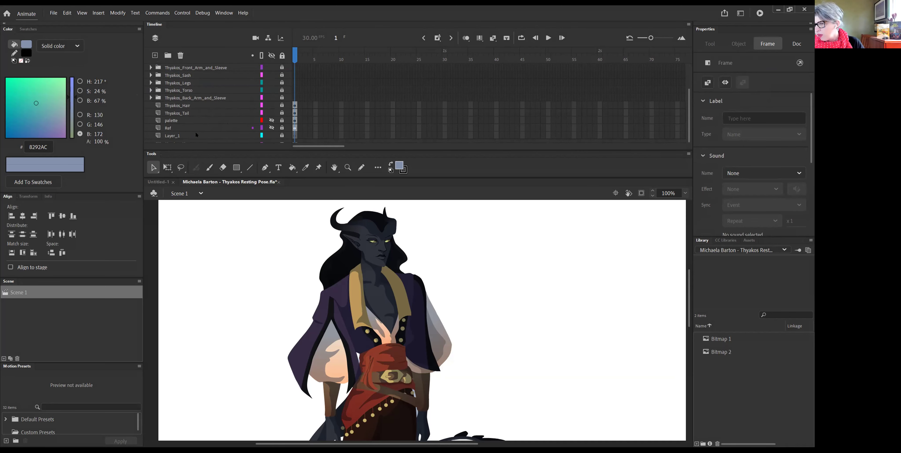
pyautogui.moveTo(196, 148); pyautogui.dragTo(196, 156)
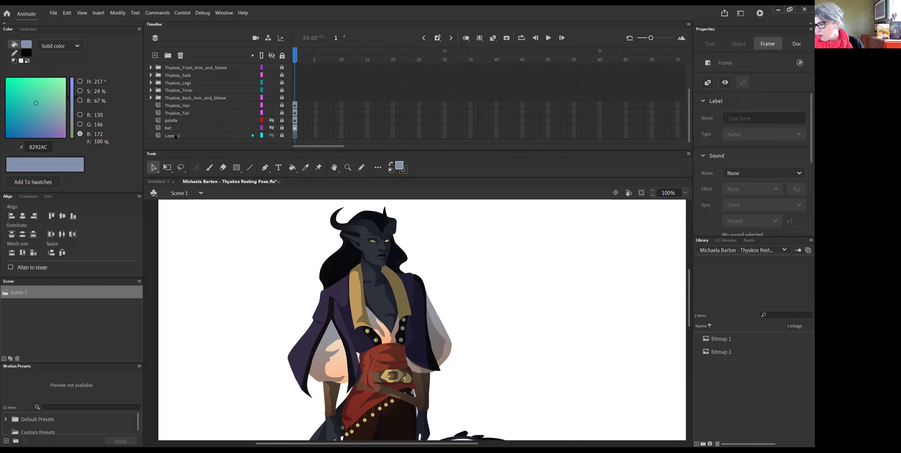
# Add a new layer between the Ref layer and Layer_1 and name it Background
pyautogui.click(155, 56)
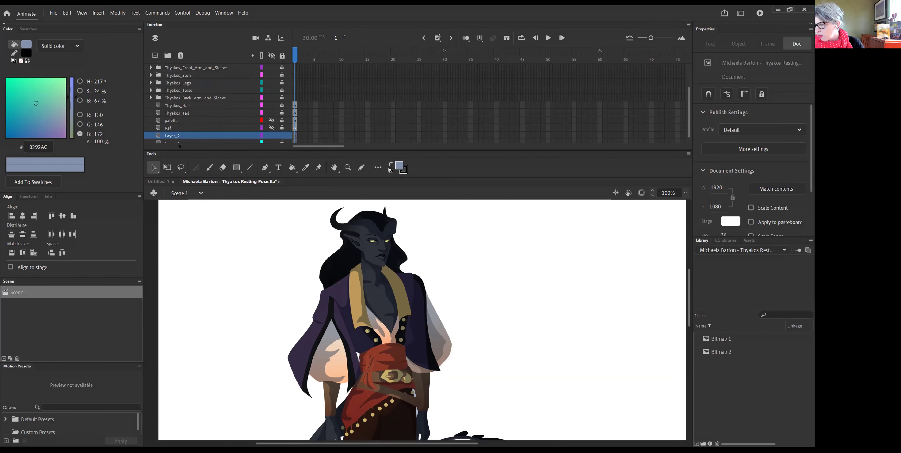
pyautogui.doubleClick(175, 136)
pyautogui.write('Back')
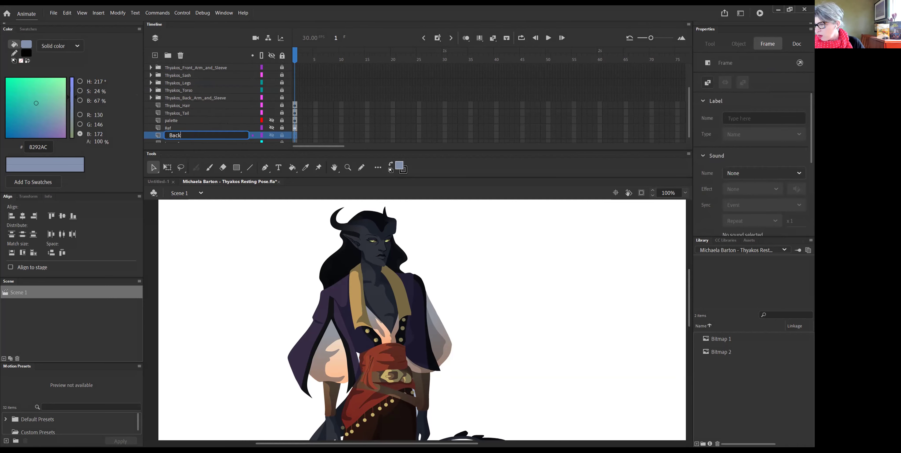
pyautogui.write('ground')
pyautogui.press('Return')
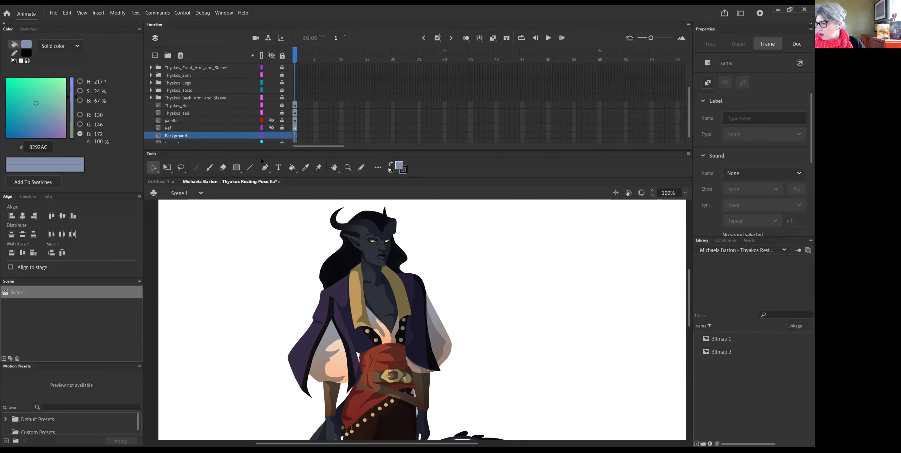
# Draw a rectangle with a #999999 grey fill, about 1928 by 1080 px, over the whole stage on the Background layer
pyautogui.hotkey('ctrl', '-')
pyautogui.moveTo(688, 298); pyautogui.dragTo(689, 320)
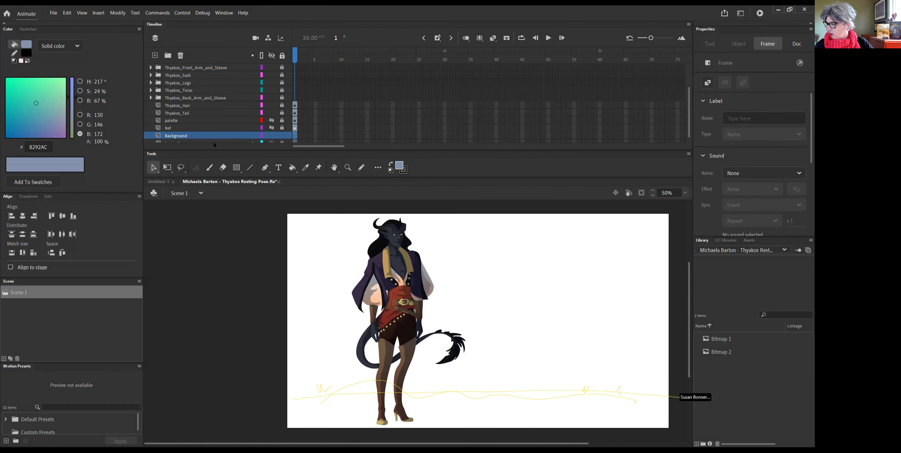
pyautogui.click(237, 168)
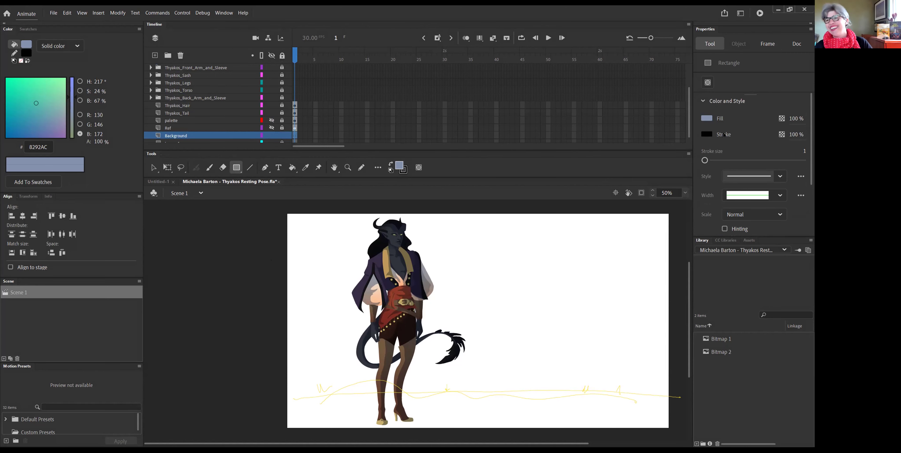
pyautogui.click(707, 118)
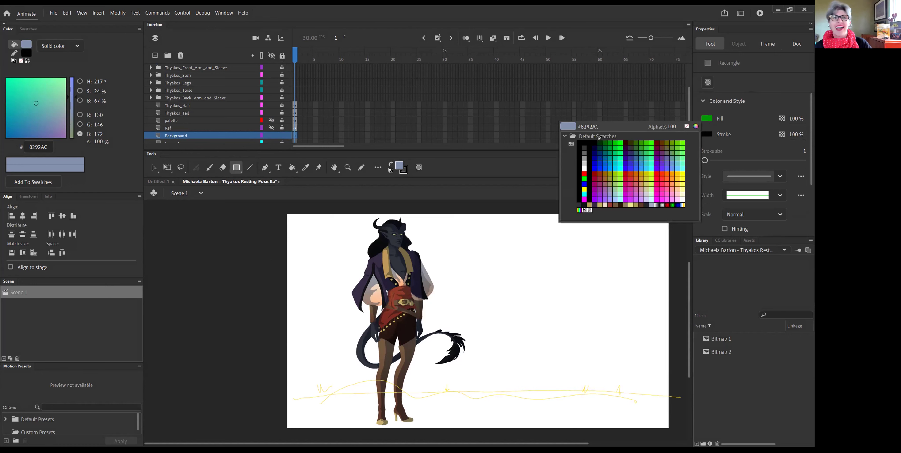
pyautogui.click(583, 158)
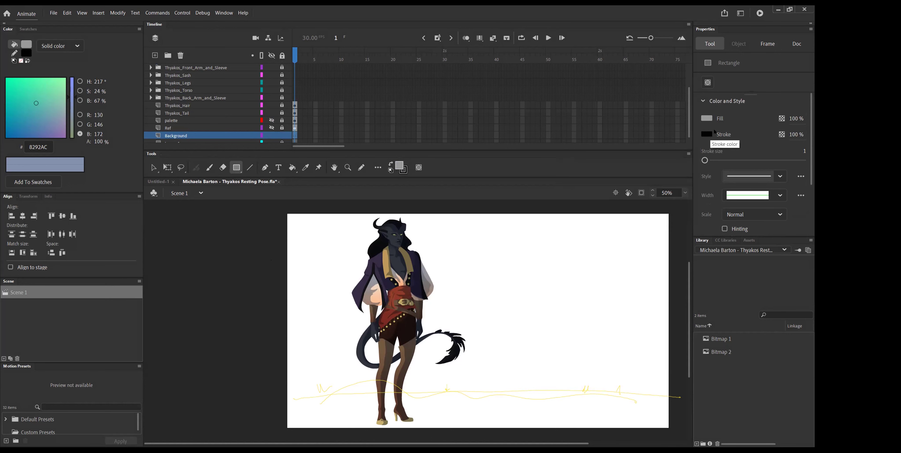
pyautogui.click(707, 134)
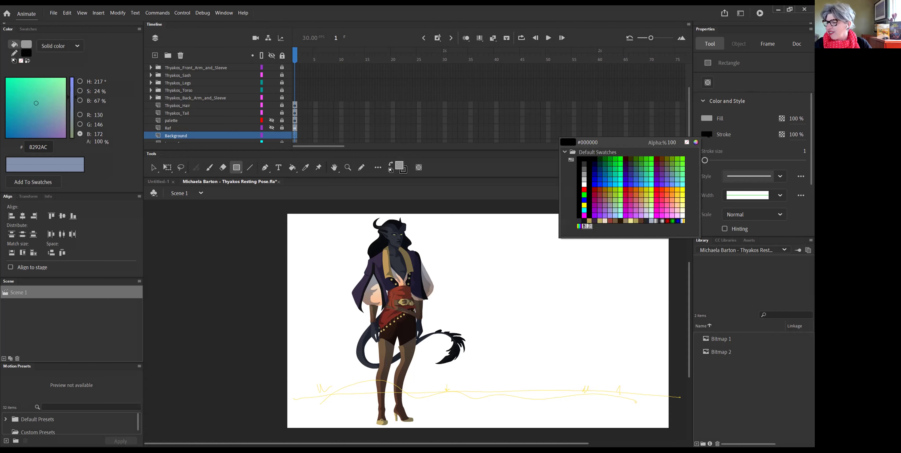
pyautogui.click(237, 167)
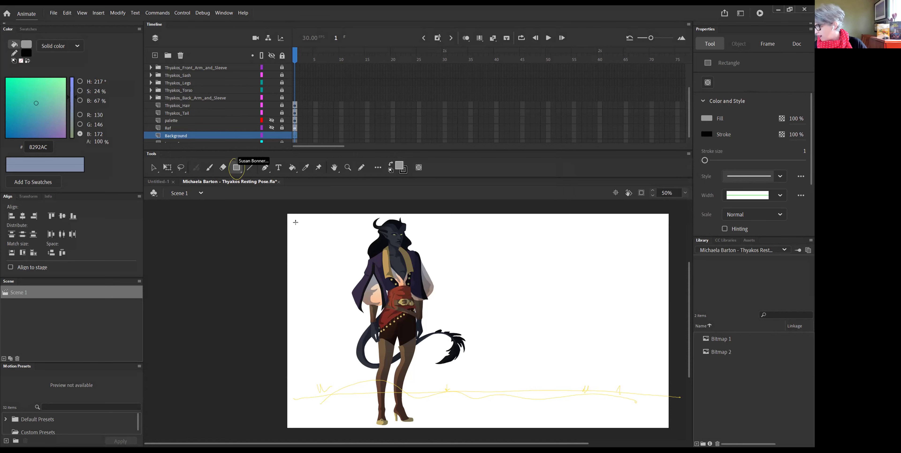
pyautogui.moveTo(287, 214)
pyautogui.mouseDown()
pyautogui.moveTo(423, 352)
pyautogui.moveTo(636, 426)
pyautogui.moveTo(669, 430)
pyautogui.mouseUp()
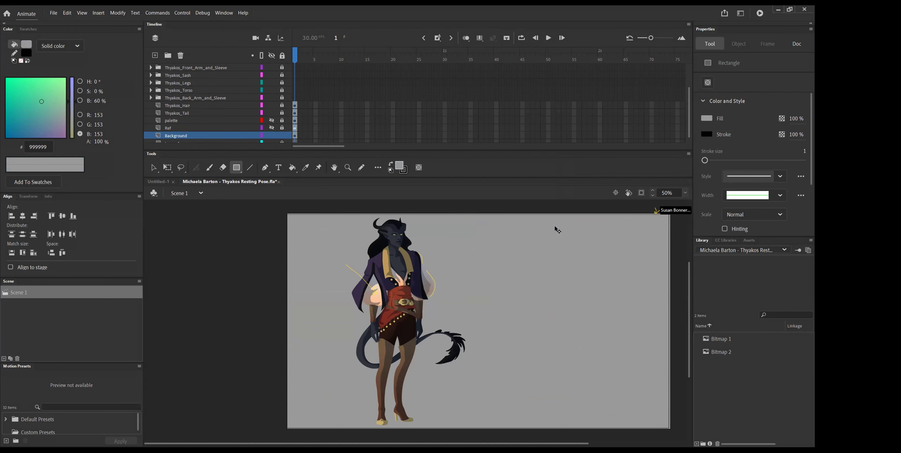
# Select the grey background rectangle and use Free Transform to fit its sides to the stage, about 1918 px wide
pyautogui.hotkey('ctrl', 'a')
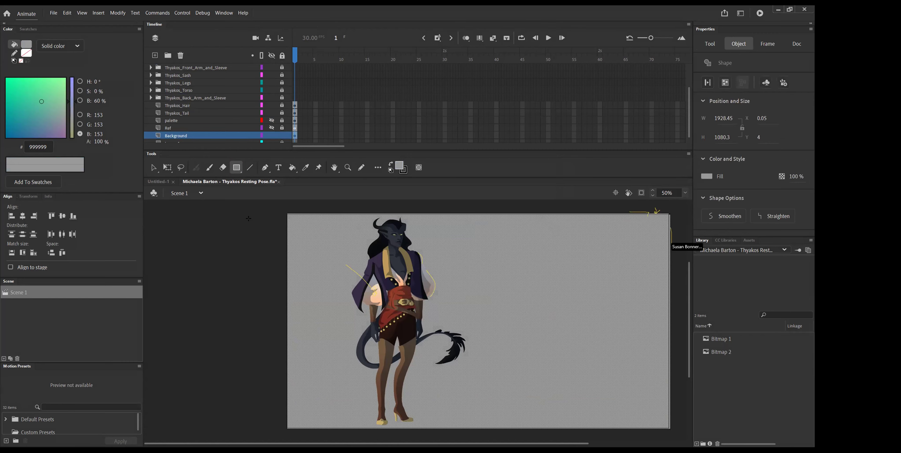
pyautogui.click(167, 167)
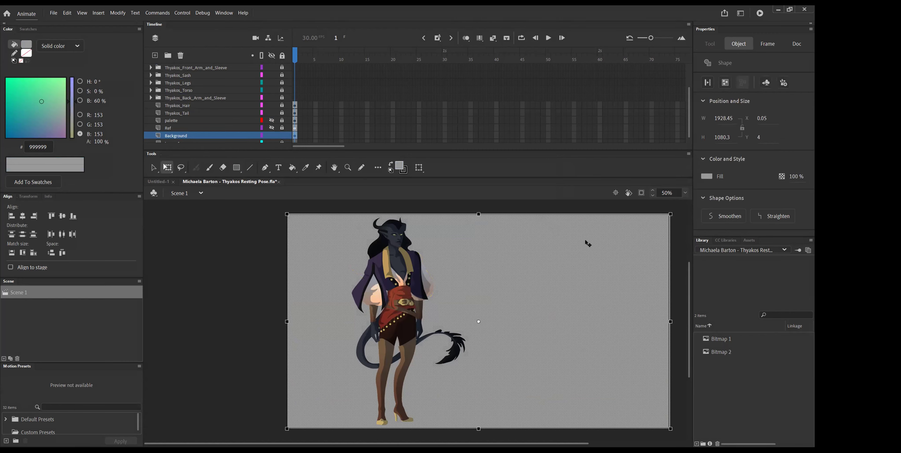
pyautogui.moveTo(669, 321); pyautogui.dragTo(667, 320)
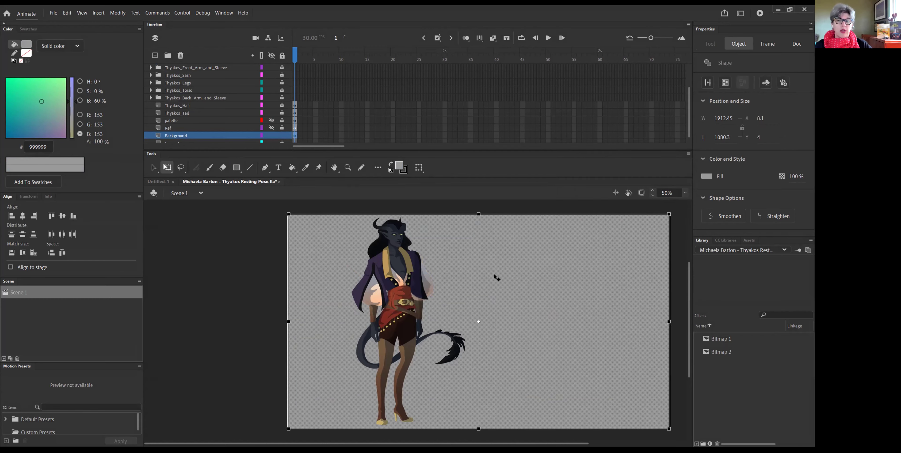
pyautogui.moveTo(289, 321); pyautogui.dragTo(285, 320)
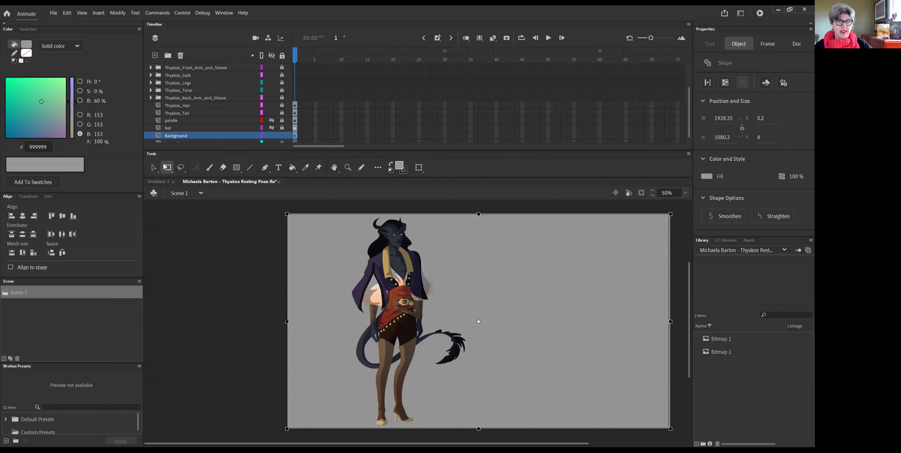
pyautogui.moveTo(670, 322); pyautogui.dragTo(668, 323)
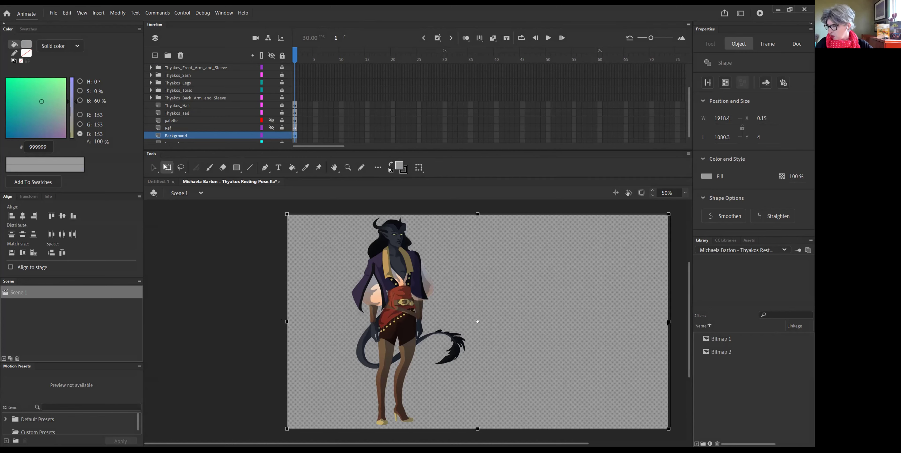
# Stretch the gray background shape to about 1920 by 1086 px so it covers the stage, and deselect it
pyautogui.moveTo(476, 212); pyautogui.dragTo(477, 211)
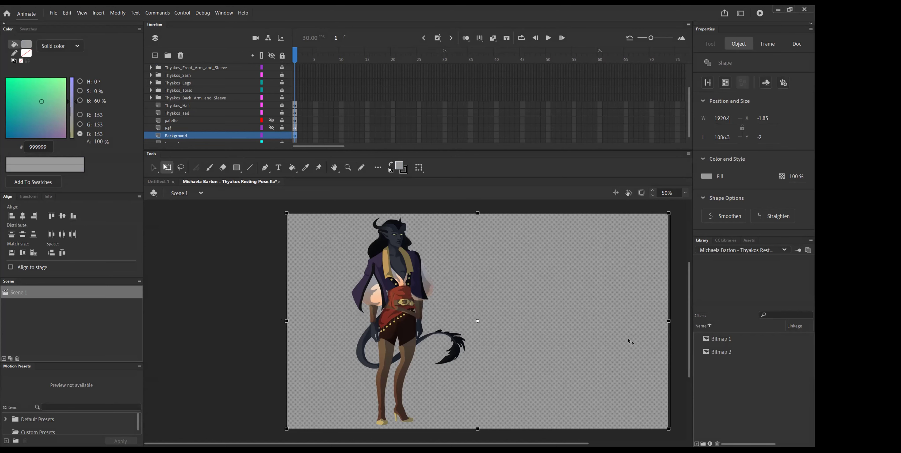
pyautogui.click(229, 330)
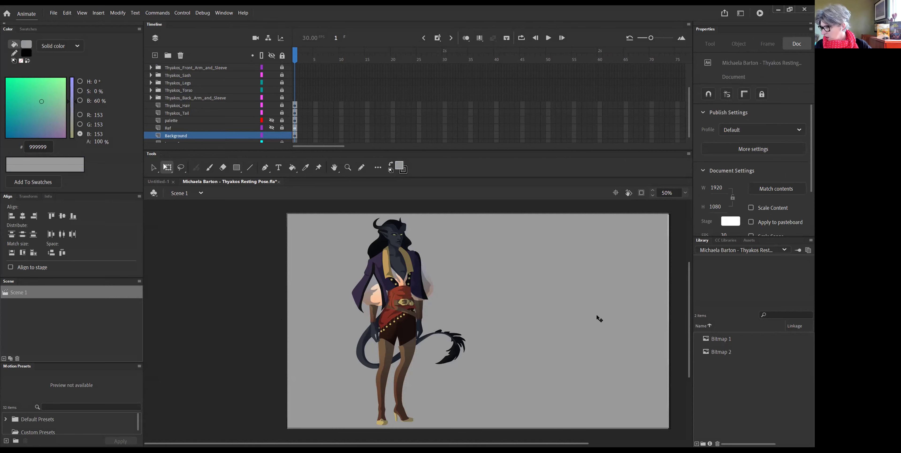
# Examine the character's body and head at 100% zoom, and return to the full figure at 50%
pyautogui.hotkey('ctrl', '1')
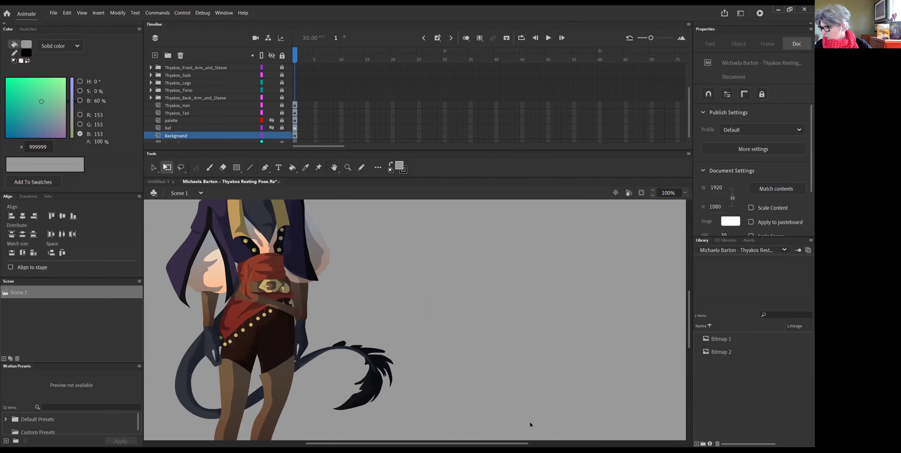
pyautogui.moveTo(486, 444); pyautogui.dragTo(448, 445)
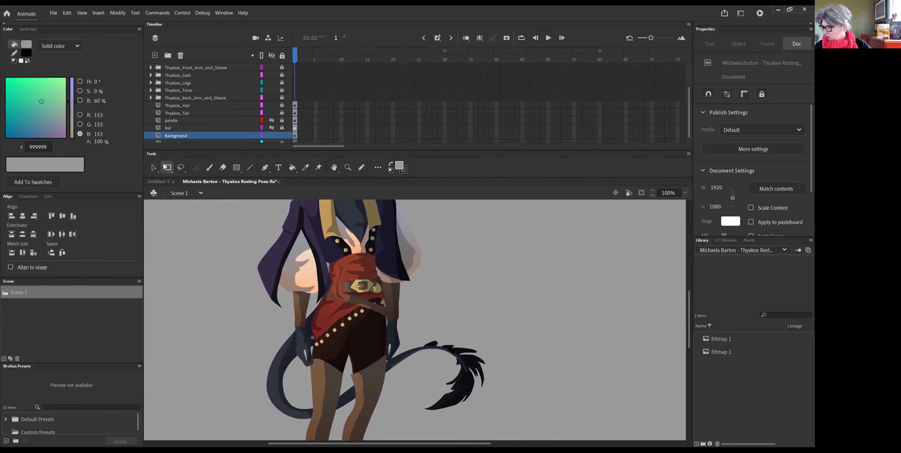
pyautogui.scroll(5, 449, 346)
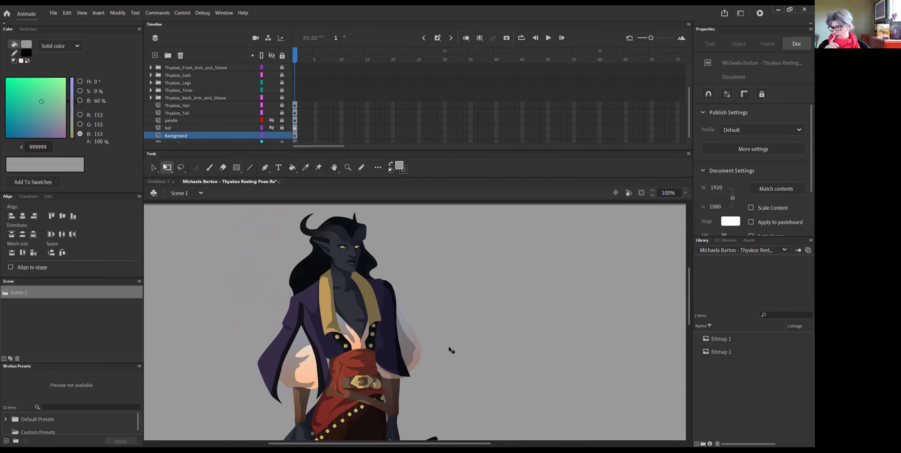
pyautogui.hotkey('ctrl', '-')
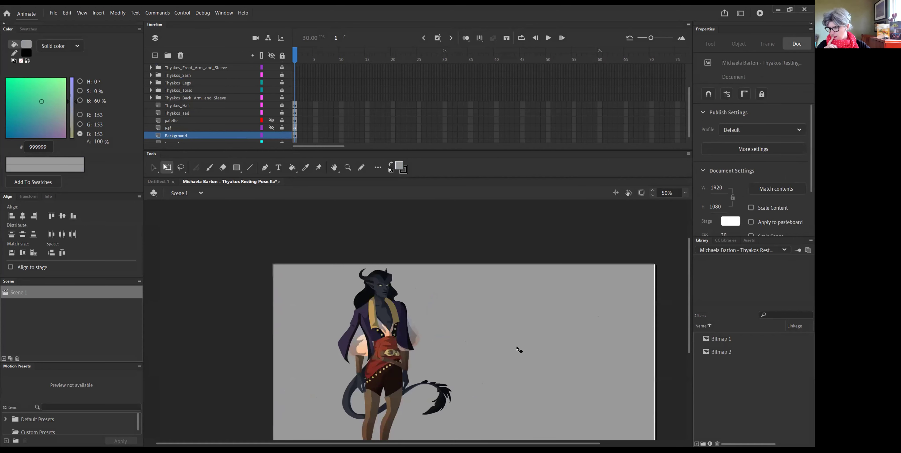
pyautogui.scroll(-2, 519, 349)
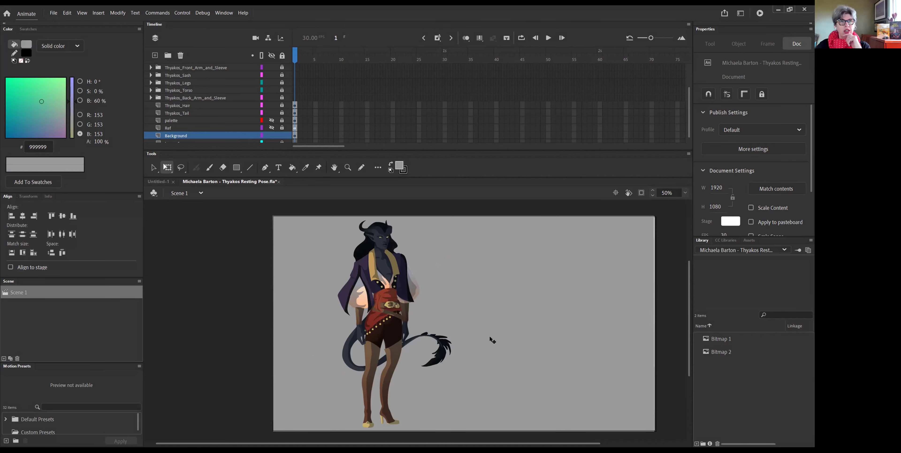
# Compare the character with and without shading by toggling the Thyakos_Shading layer's visibility
pyautogui.scroll(2, 204, 109)
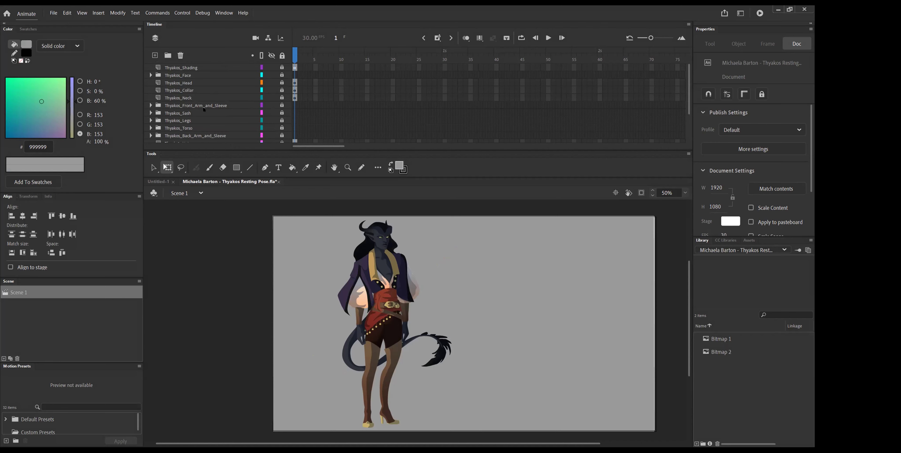
pyautogui.click(254, 69)
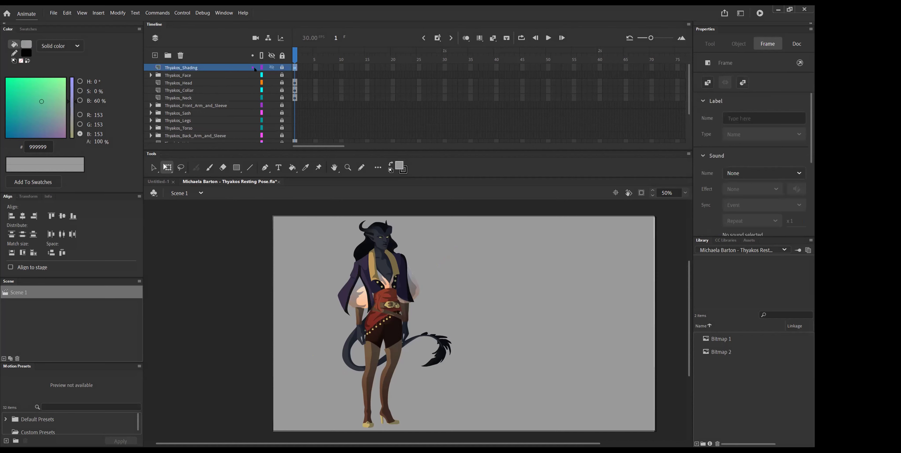
pyautogui.click(272, 68)
pyautogui.click(271, 67)
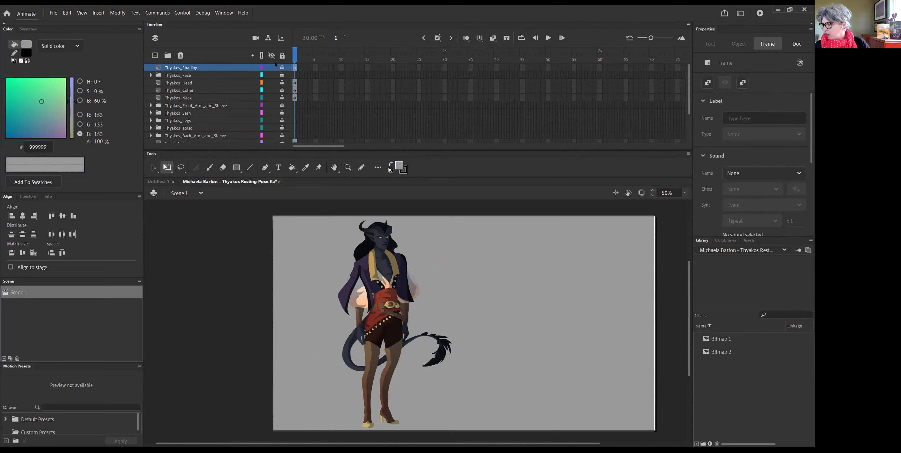
pyautogui.click(273, 68)
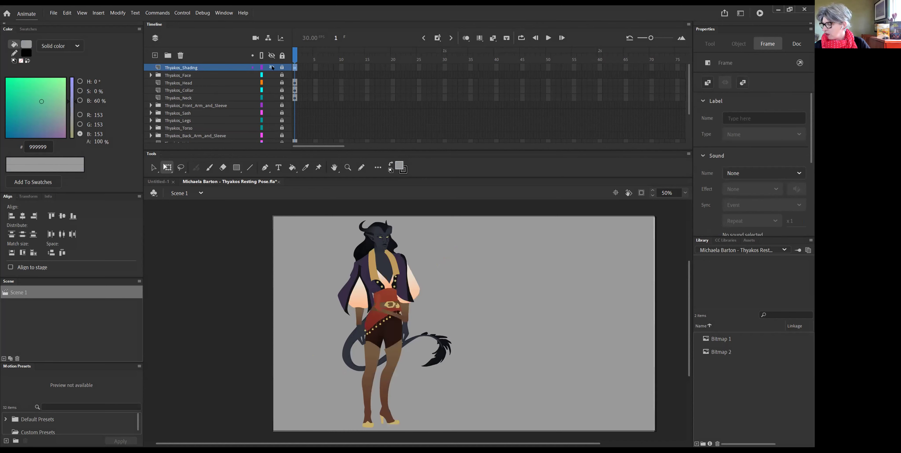
pyautogui.click(273, 67)
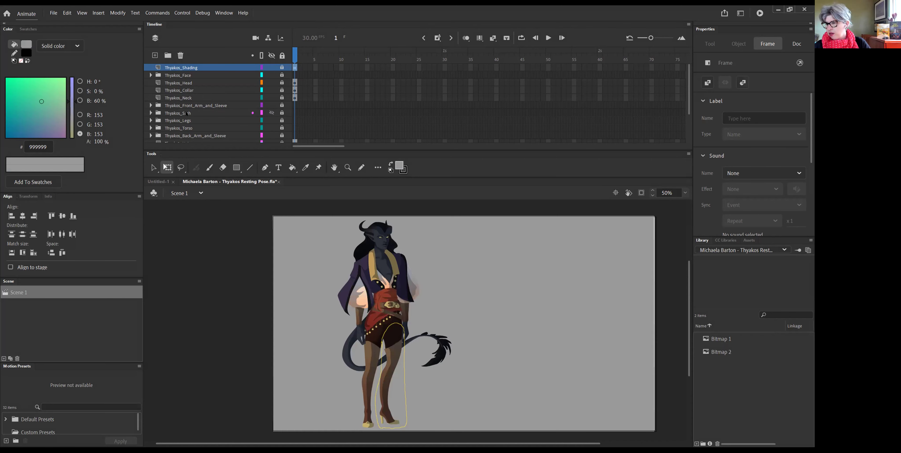
# Expand the Thyakos_Legs folder to list its layers, and view the character's legs at 100% zoom
pyautogui.click(151, 120)
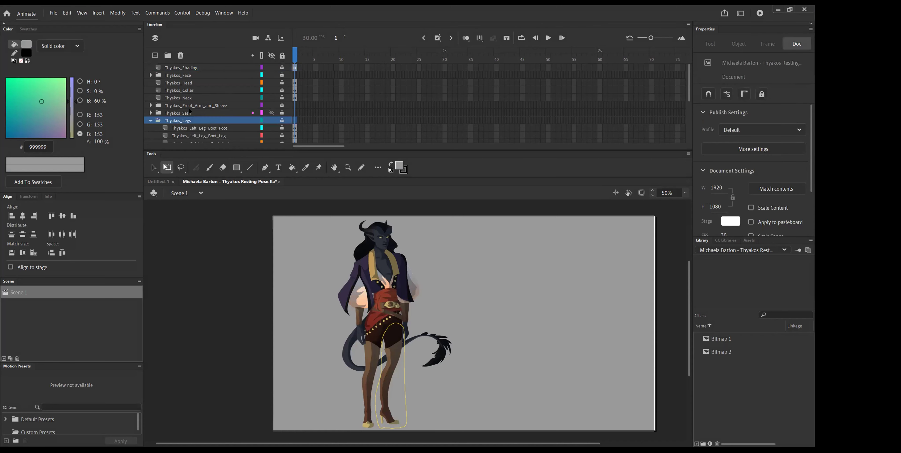
pyautogui.scroll(-2, 189, 112)
pyautogui.scroll(-1, 189, 111)
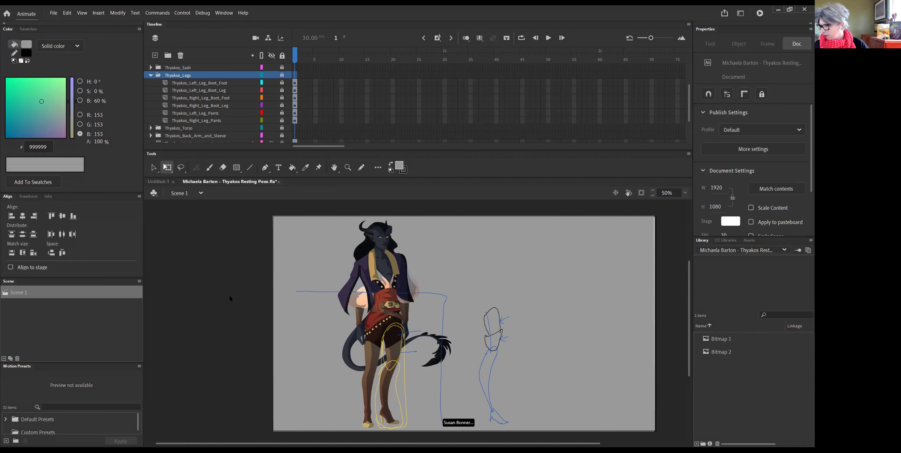
pyautogui.hotkey('ctrl', '1')
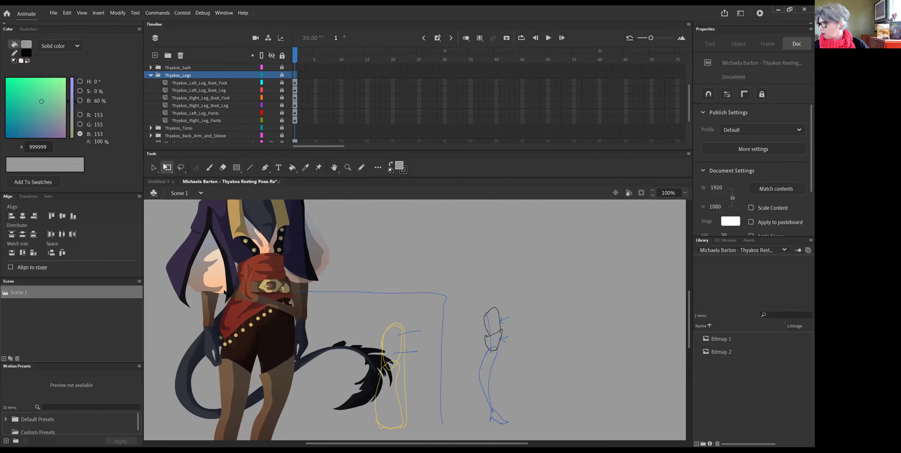
pyautogui.moveTo(369, 444); pyautogui.dragTo(320, 444)
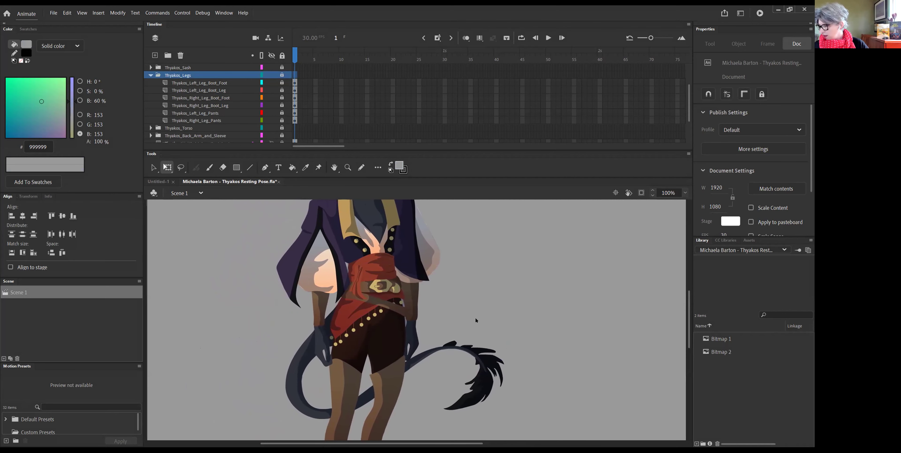
pyautogui.scroll(-3, 476, 320)
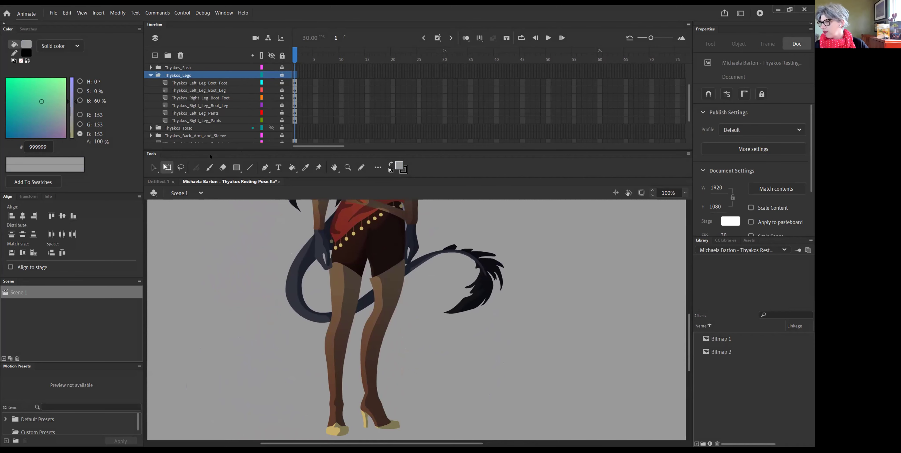
# Hide the Thyakos_Torso and Thyakos_Back_Arm_and_Sleeve folders and the Thyakos_Tail layer
pyautogui.click(271, 129)
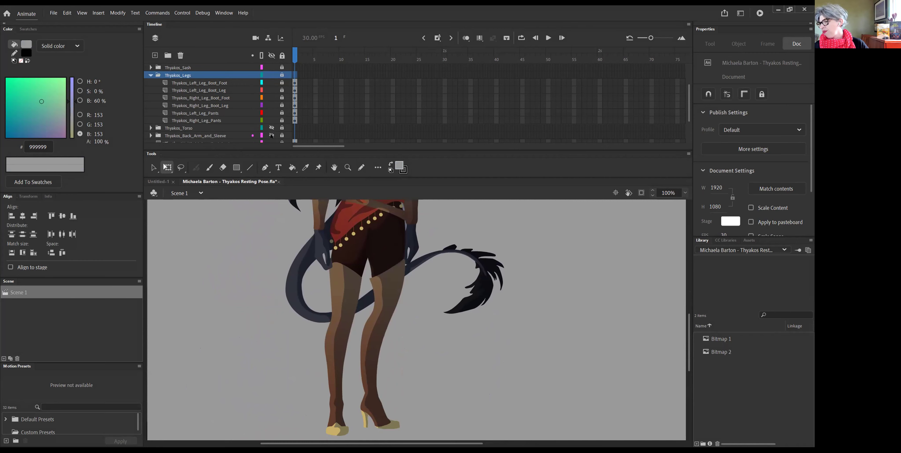
pyautogui.click(271, 136)
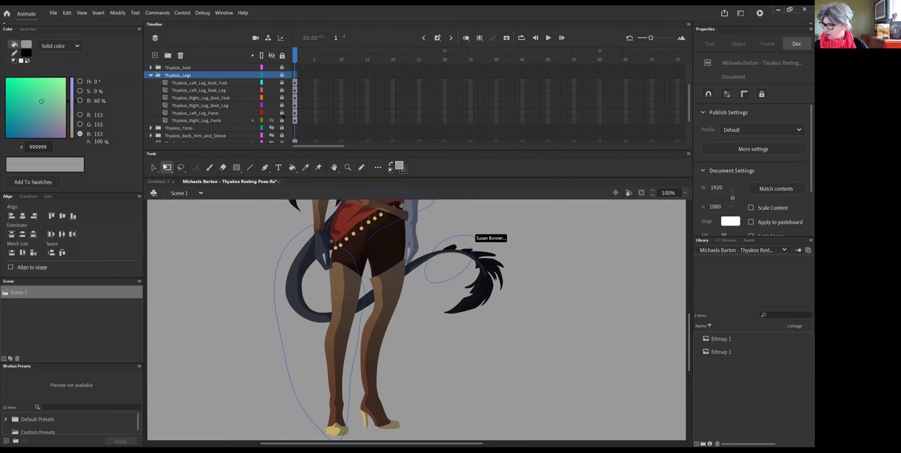
pyautogui.scroll(-3, 257, 113)
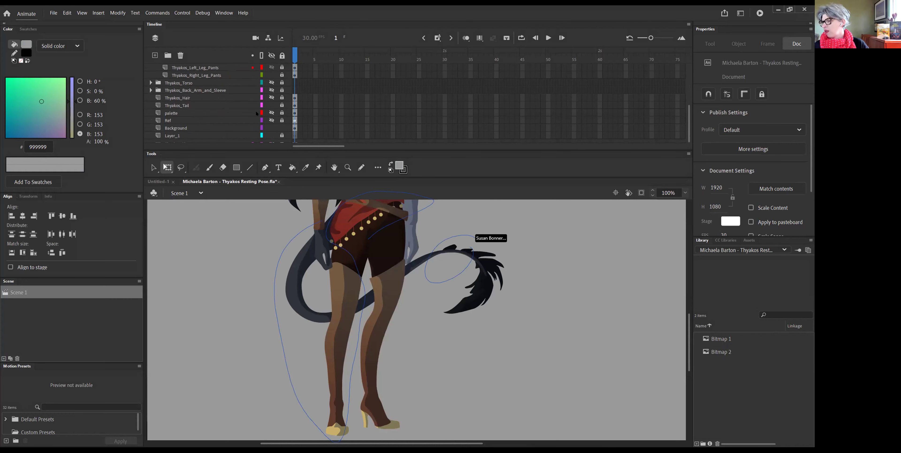
pyautogui.click(272, 105)
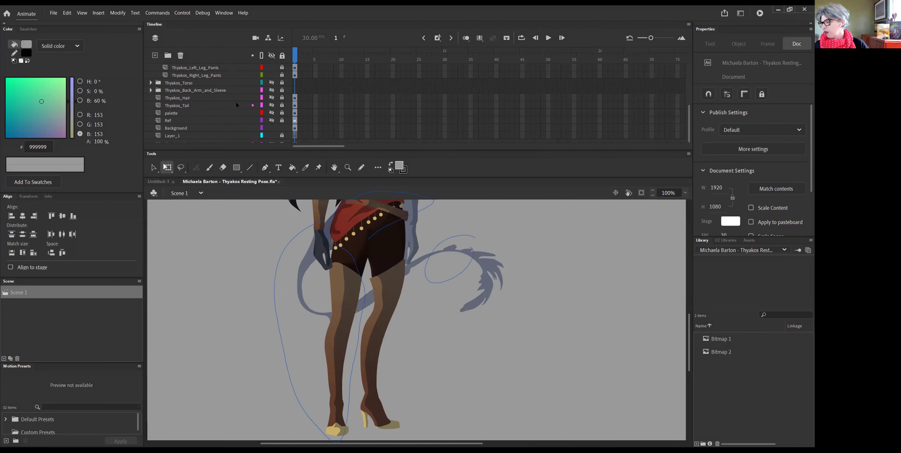
# Temporarily hide the Thyakos_Shading layer to inspect the unshaded legs, and show it again
pyautogui.scroll(6, 235, 101)
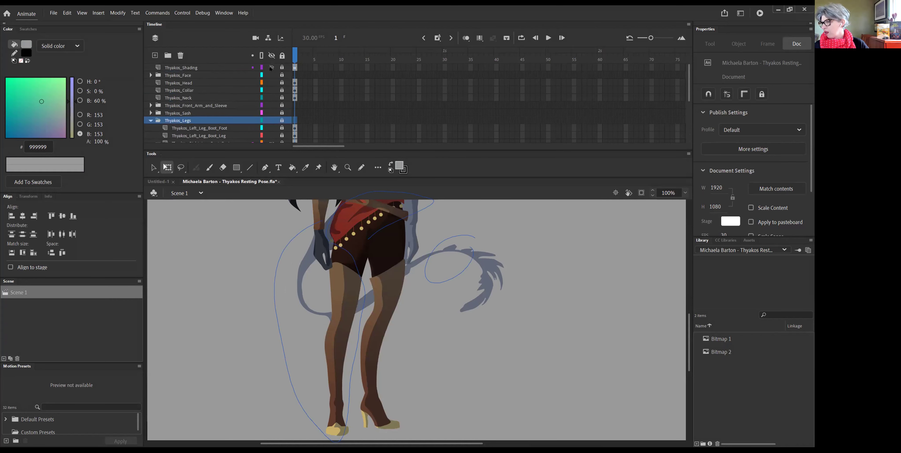
pyautogui.click(271, 68)
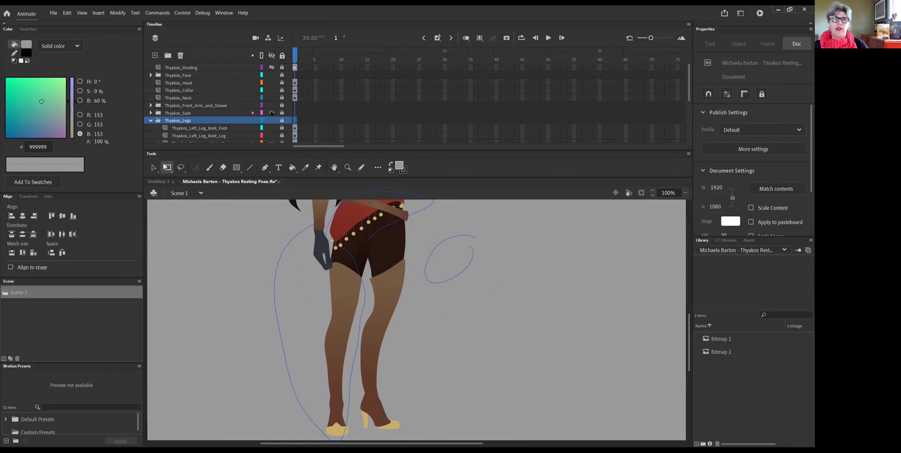
pyautogui.click(271, 67)
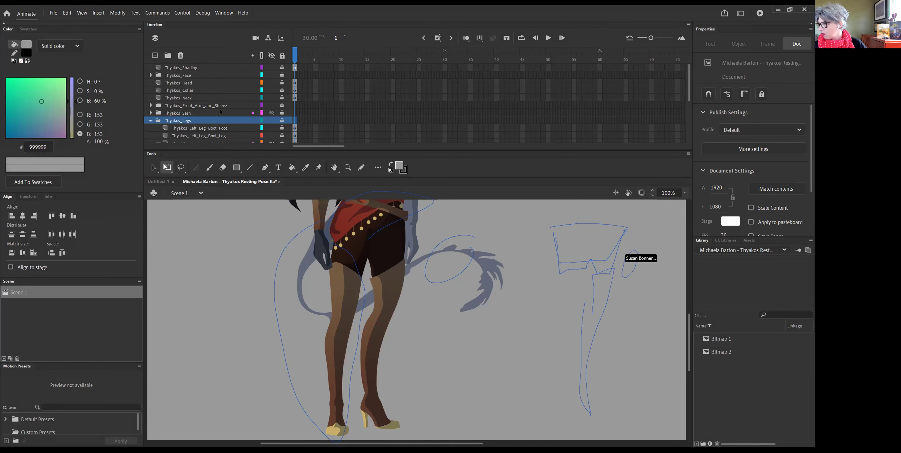
pyautogui.scroll(-1, 220, 111)
pyautogui.scroll(1, 220, 112)
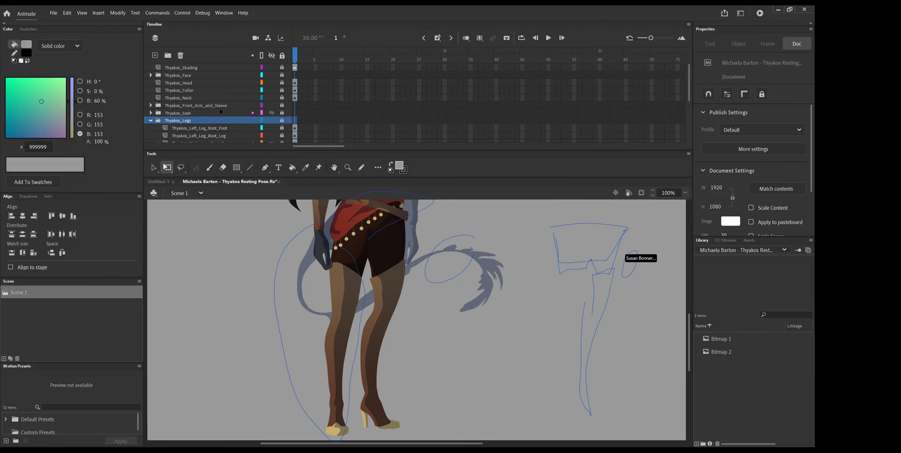
# Hide the Thyakos_Front_Arm_and_Sleeve and Thyakos_Sash folders and the Thyakos_Shading layer to isolate the legs
pyautogui.click(271, 105)
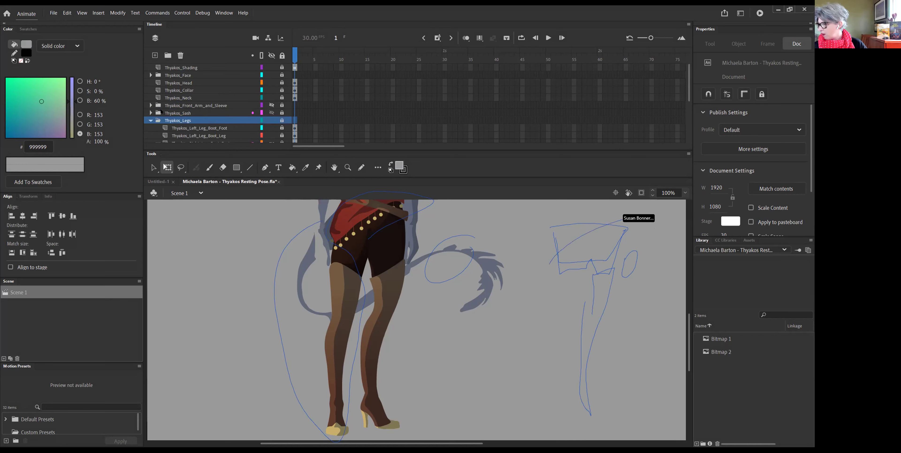
pyautogui.click(271, 113)
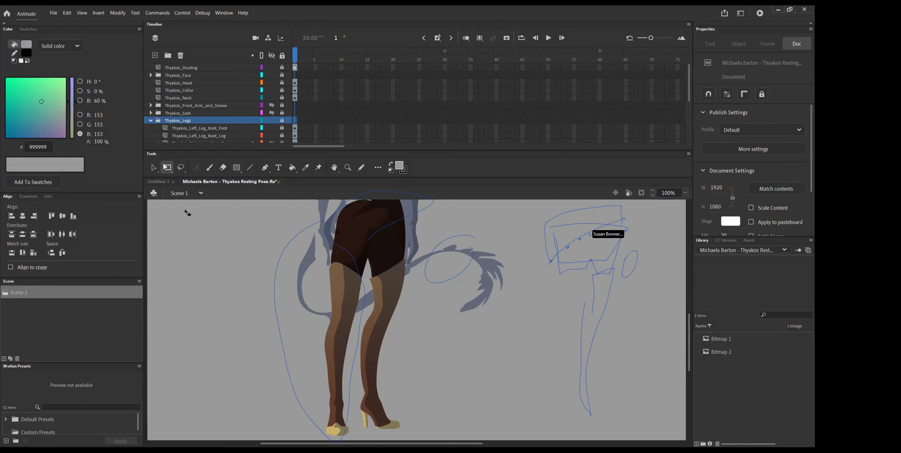
pyautogui.click(272, 112)
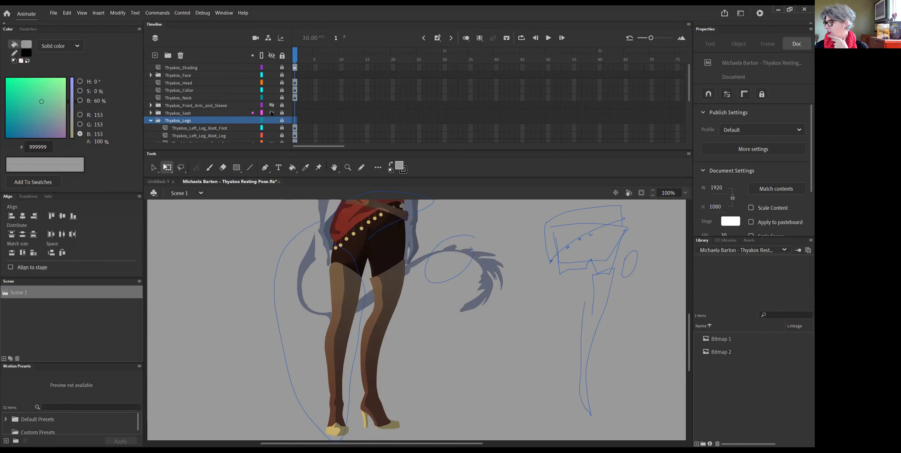
pyautogui.click(271, 113)
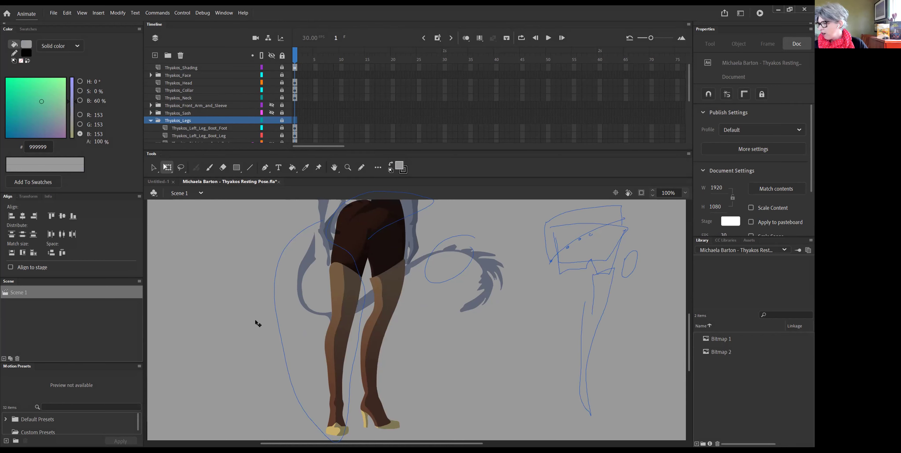
pyautogui.click(271, 68)
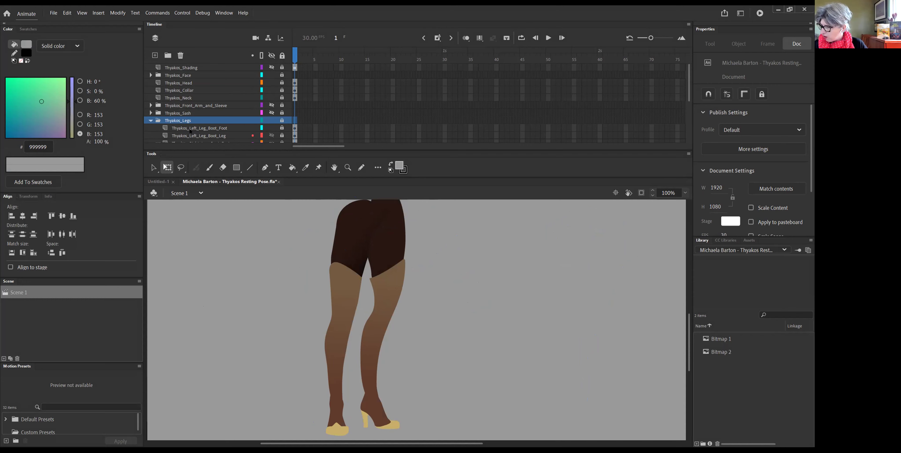
# Toggle the left and right leg pants layers to inspect their shapes, leaving only Thyakos_Left_Leg_Pants hidden
pyautogui.scroll(-1, 209, 115)
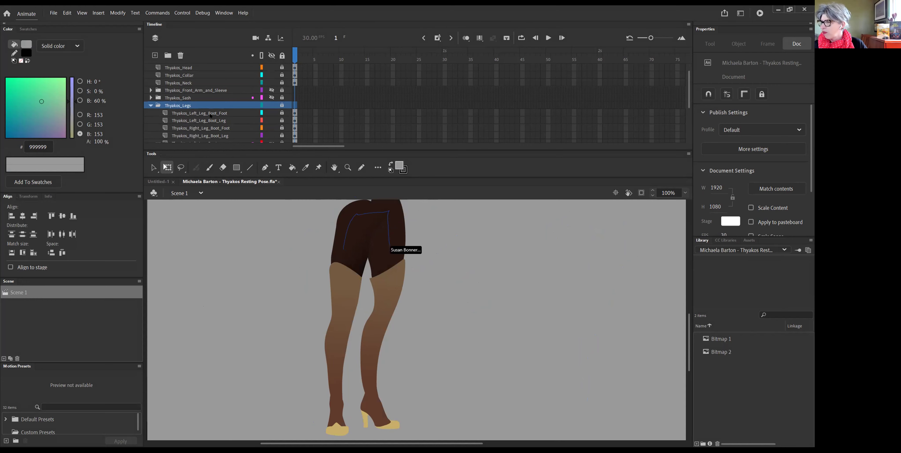
pyautogui.scroll(-1, 195, 123)
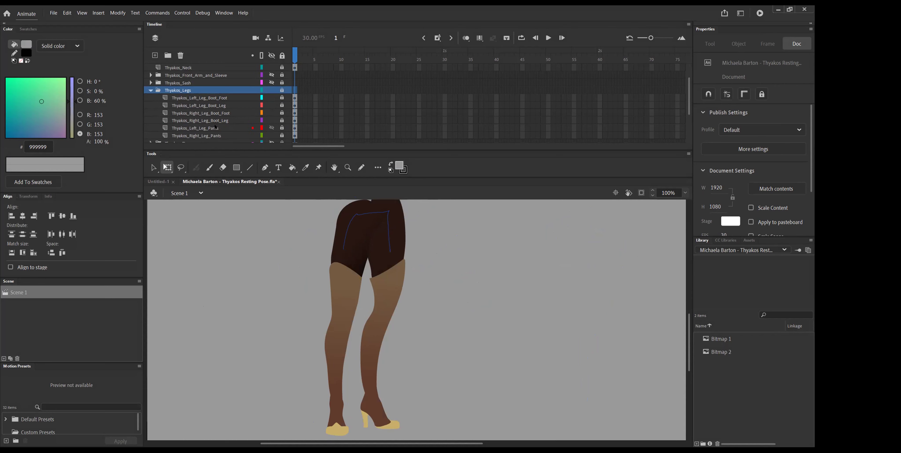
pyautogui.click(272, 128)
pyautogui.click(272, 128)
pyautogui.click(271, 135)
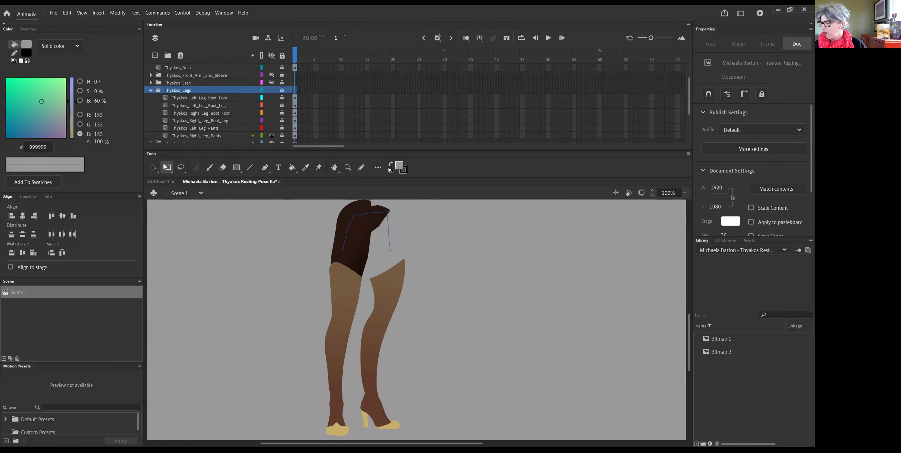
pyautogui.click(272, 136)
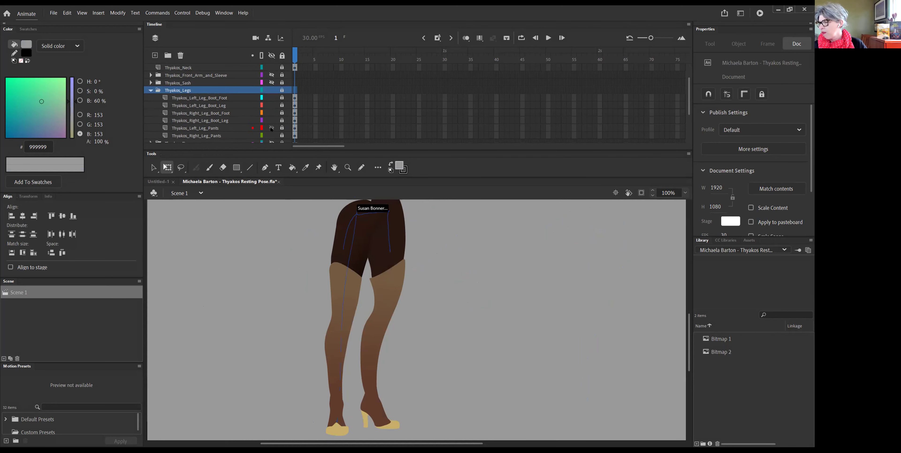
pyautogui.click(271, 128)
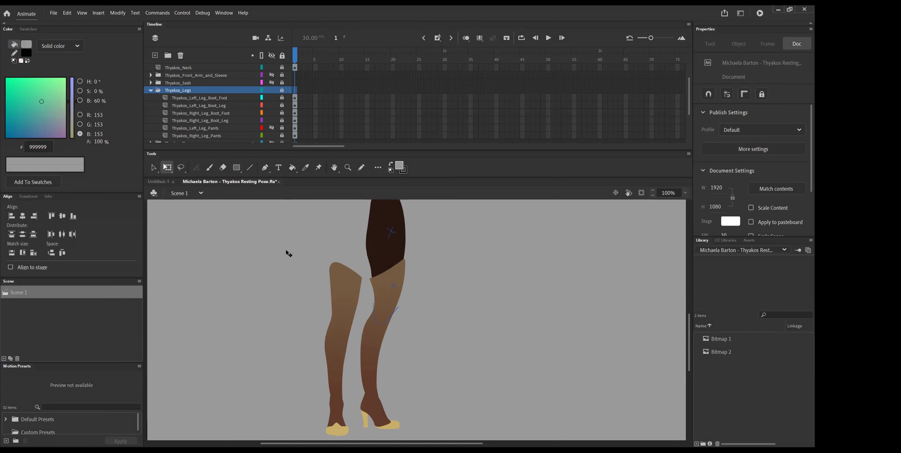
# Unlock and show the layers of the Thyakos_Legs folder, with the Lasso tool active for editing the legs
pyautogui.click(180, 168)
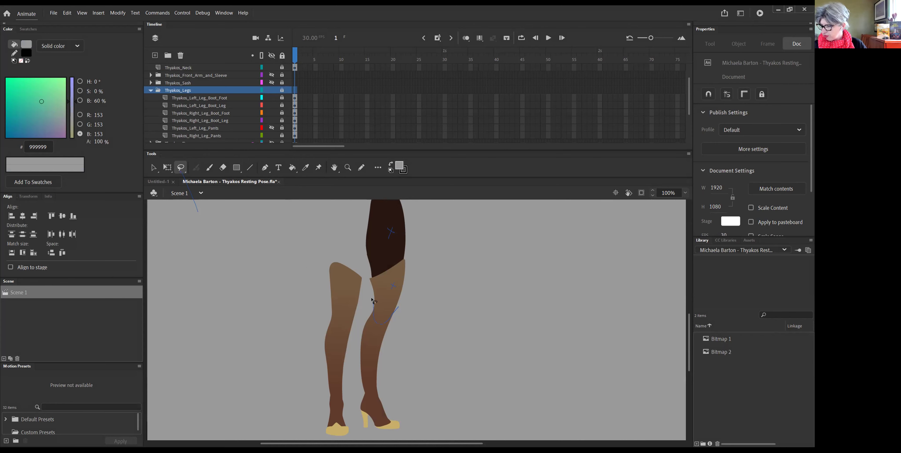
pyautogui.click(389, 300)
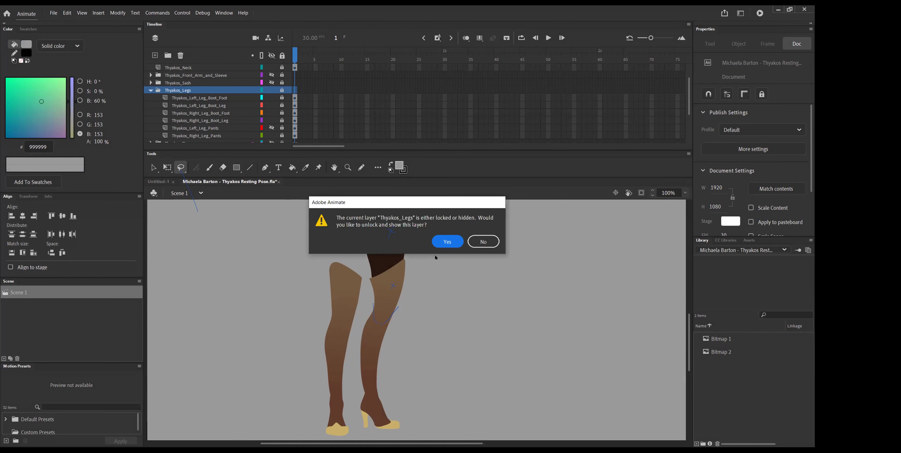
pyautogui.click(448, 241)
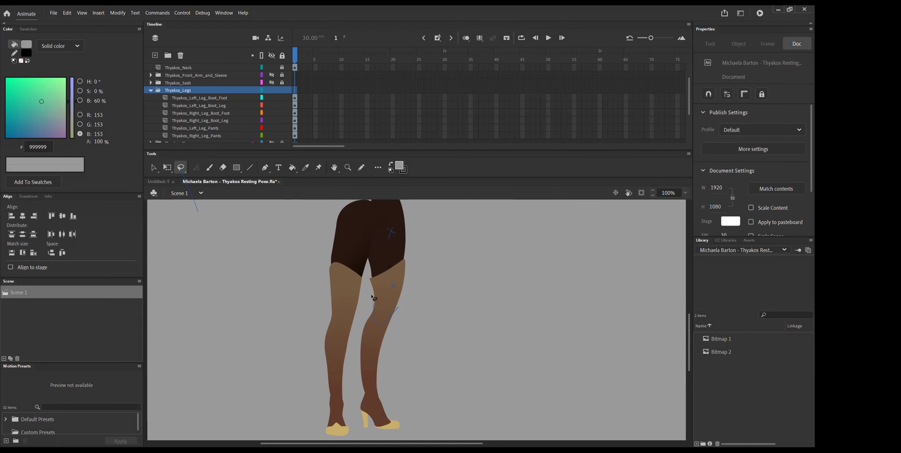
pyautogui.click(465, 244)
pyautogui.click(482, 241)
# Toggle the right leg's boot foot and boot leg layers to identify their shapes, and select Thyakos_Right_Leg_Boot_Leg
pyautogui.click(271, 112)
pyautogui.click(272, 112)
pyautogui.click(271, 120)
pyautogui.click(271, 120)
pyautogui.click(200, 121)
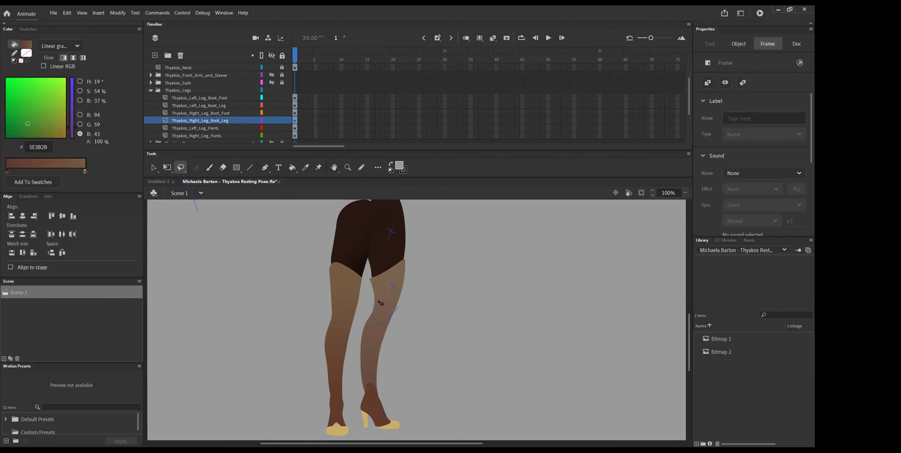
# Lock the Background layer to keep it out of the lasso selection, and clear the selection
pyautogui.click(361, 295)
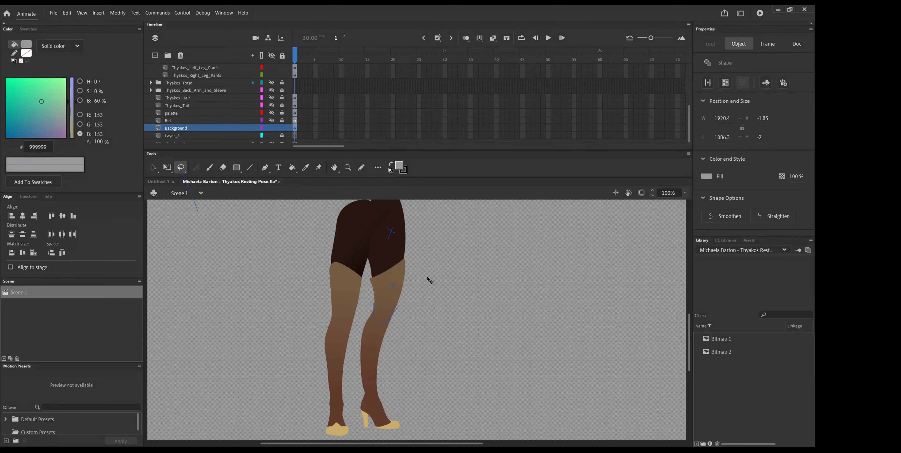
pyautogui.click(281, 127)
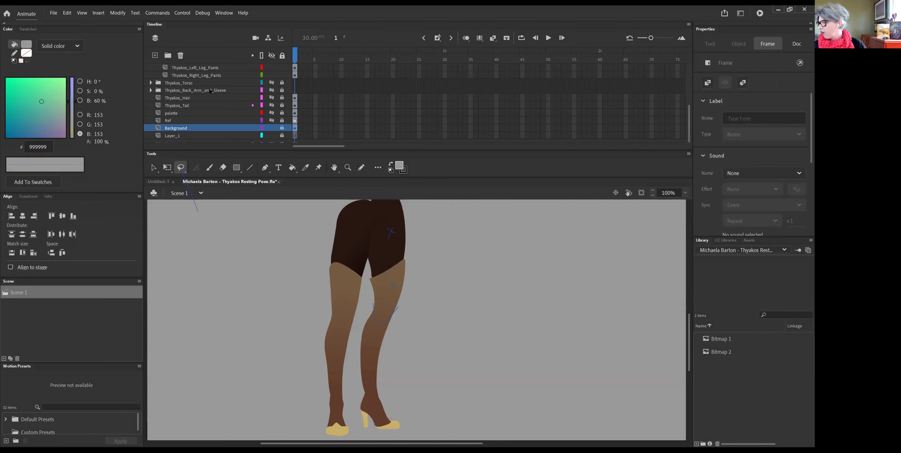
pyautogui.click(461, 255)
pyautogui.scroll(3, 217, 91)
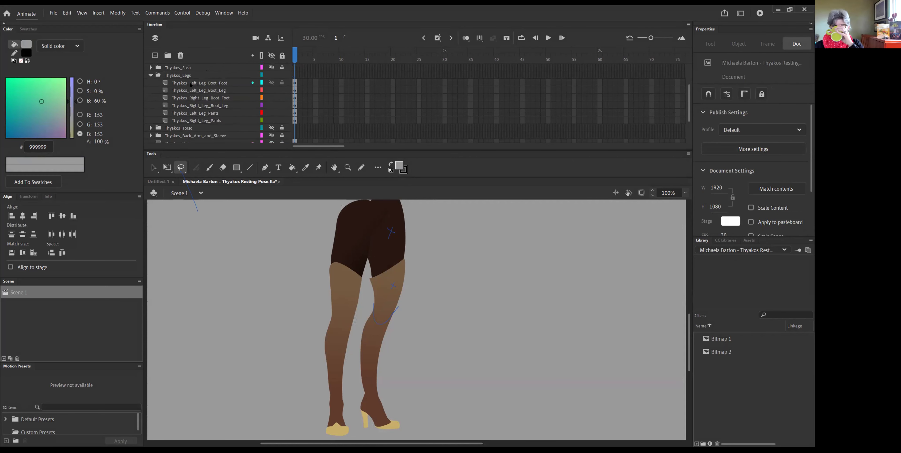
# Check the Thyakos_Right_Leg_Boot_Leg shape and lasso the right leg from the lower pants to the knee, about 91 by 208 px
pyautogui.click(225, 105)
pyautogui.click(271, 105)
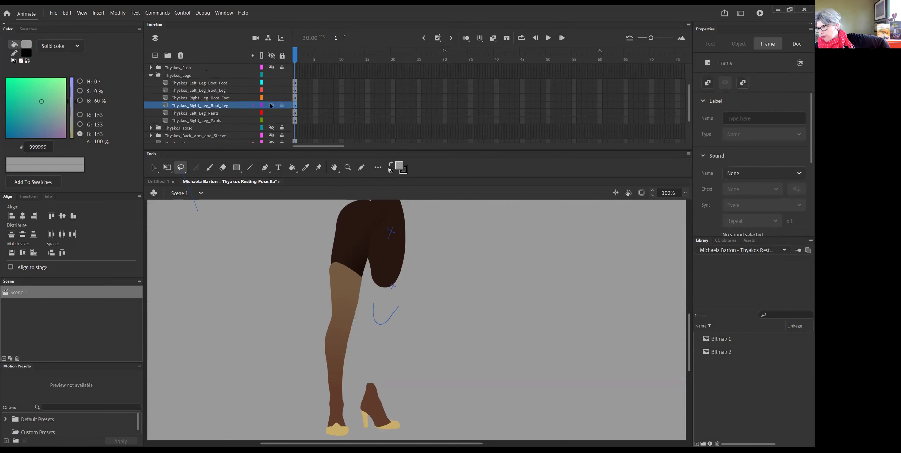
pyautogui.click(271, 105)
pyautogui.click(410, 283)
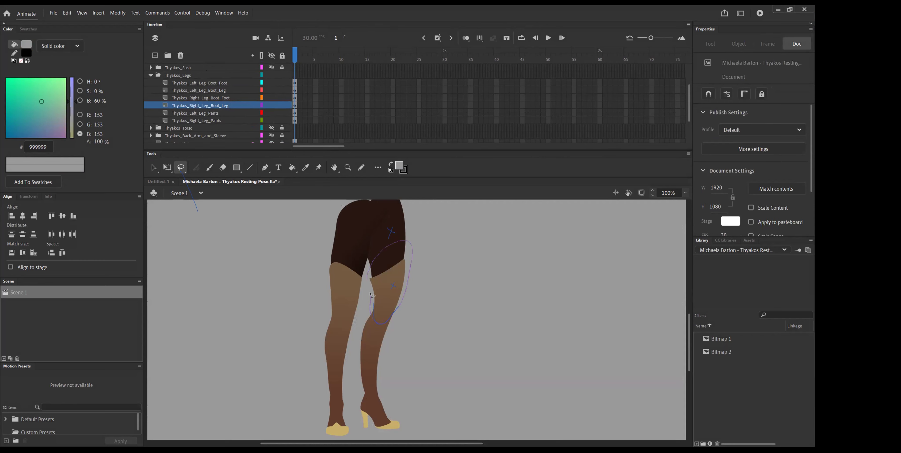
pyautogui.moveTo(371, 295); pyautogui.dragTo(366, 322)
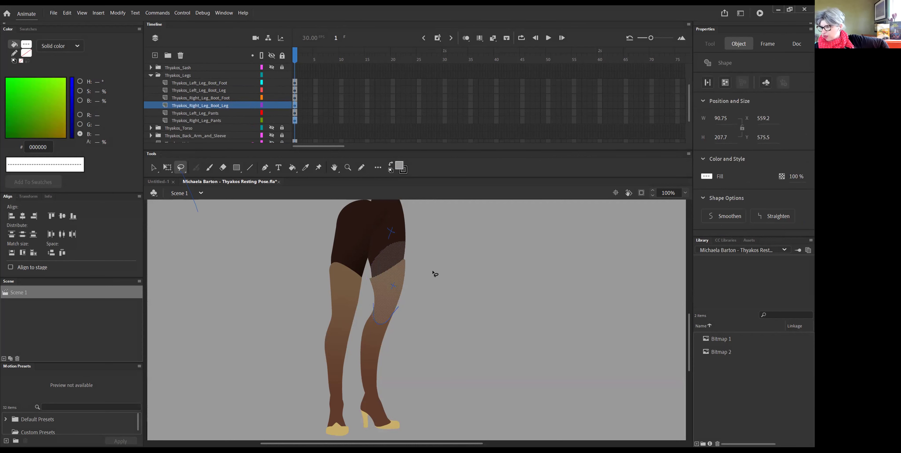
pyautogui.moveTo(437, 262)
pyautogui.mouseDown()
pyautogui.moveTo(411, 285)
pyautogui.moveTo(455, 253)
pyautogui.mouseUp()
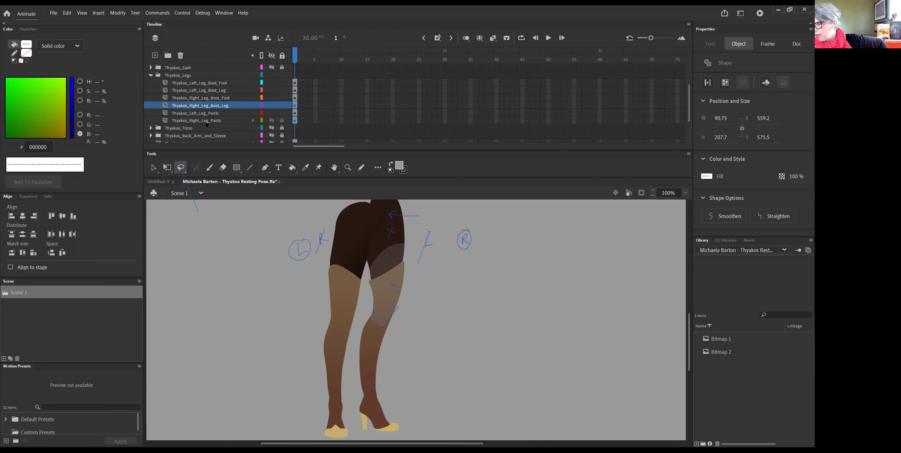
# Hide the Thyakos_Right_Leg_Pants layer and cut the selected upper section of the right boot leg above the knee
pyautogui.click(271, 113)
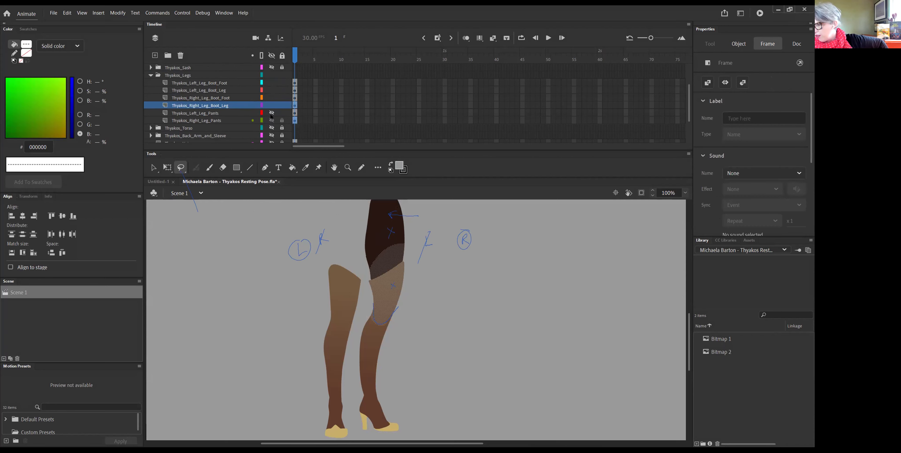
pyautogui.click(272, 113)
pyautogui.click(272, 121)
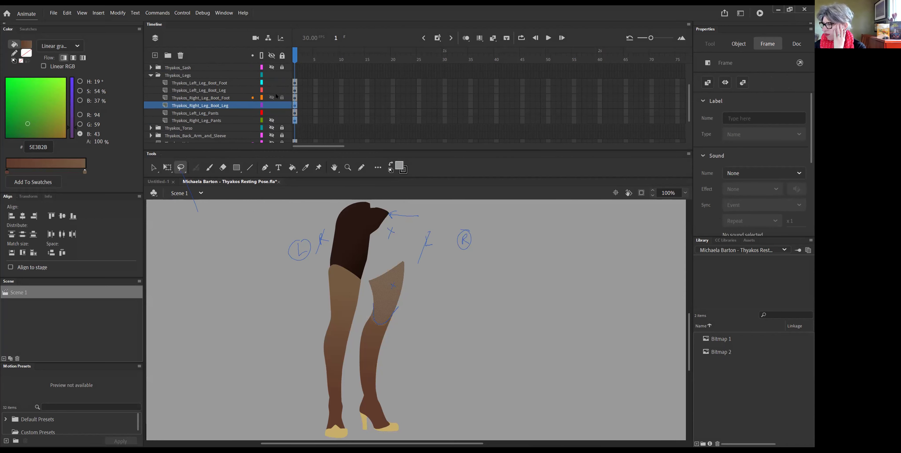
pyautogui.hotkey('ctrl', 'shift', 'a')
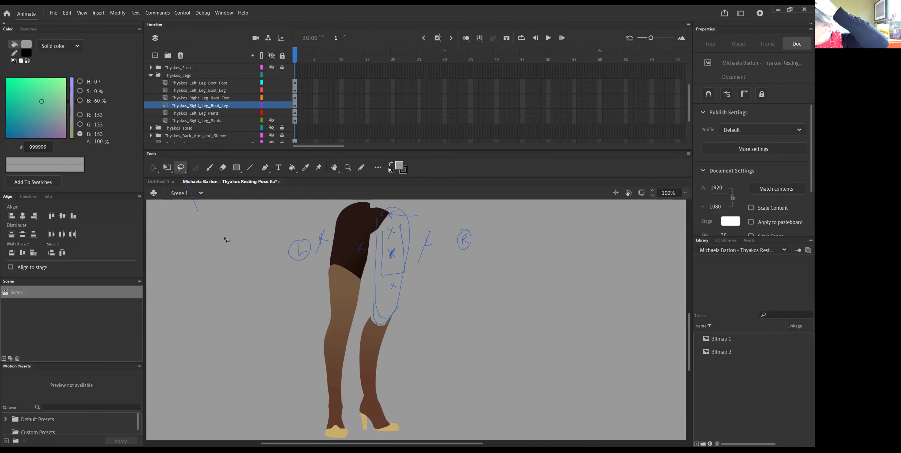
# Show the Thyakos_Right_Leg_Pants layer and paste the cut boot section in place on it
pyautogui.click(205, 114)
pyautogui.click(213, 122)
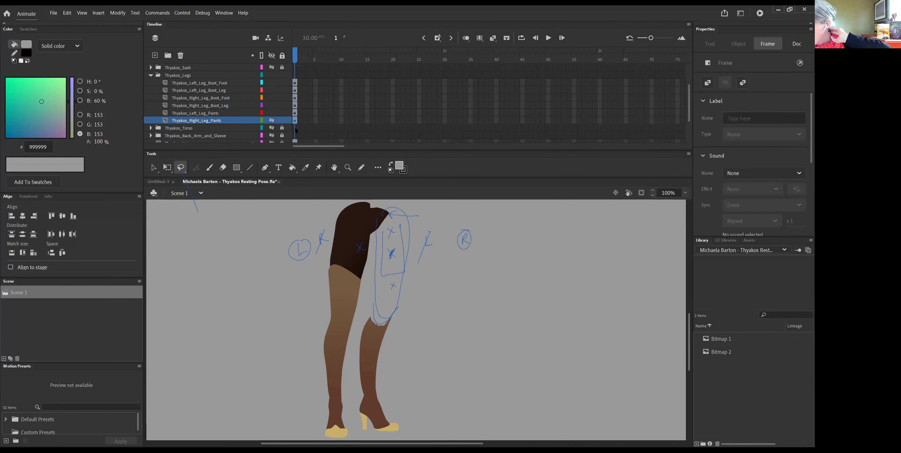
pyautogui.click(270, 121)
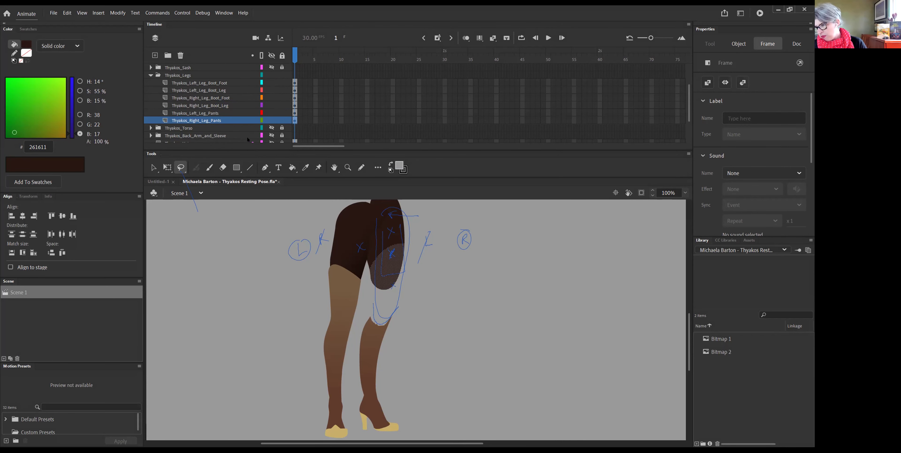
pyautogui.hotkey('ctrl', 'z')
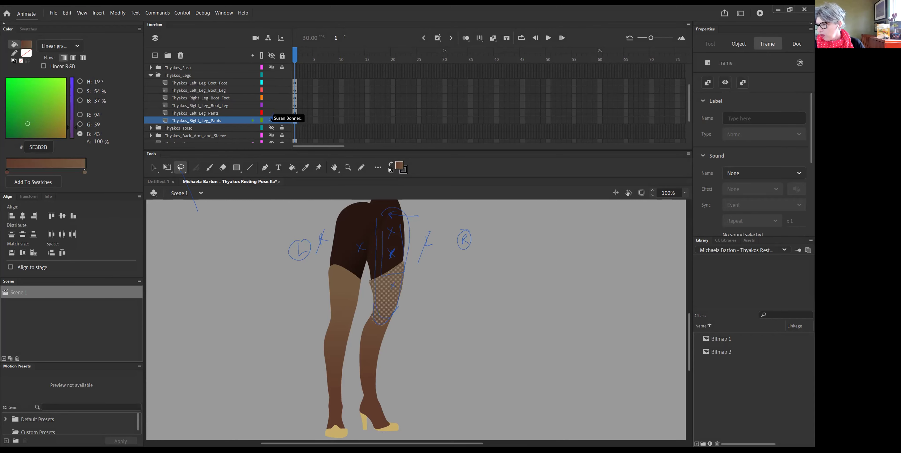
# Toggle the Thyakos_Right_Leg_Pants layer to check the separated thigh, deselect the artwork and leave the layer hidden
pyautogui.press('Delete')
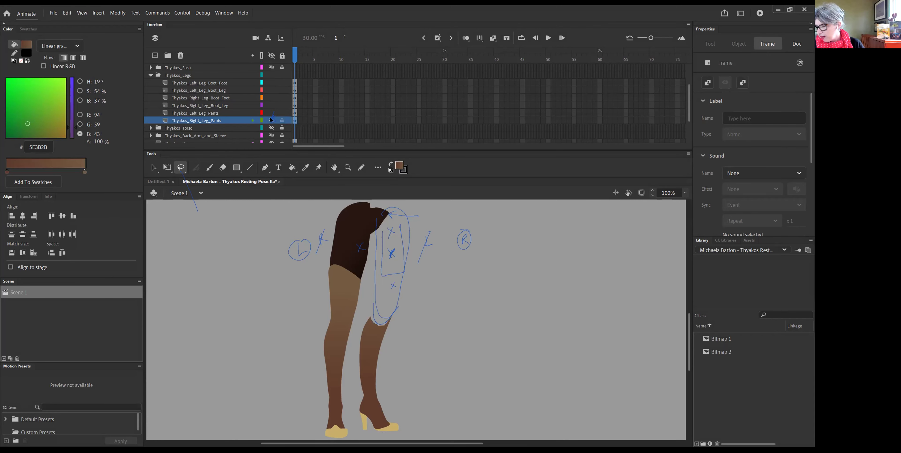
pyautogui.hotkey('ctrl', 'z')
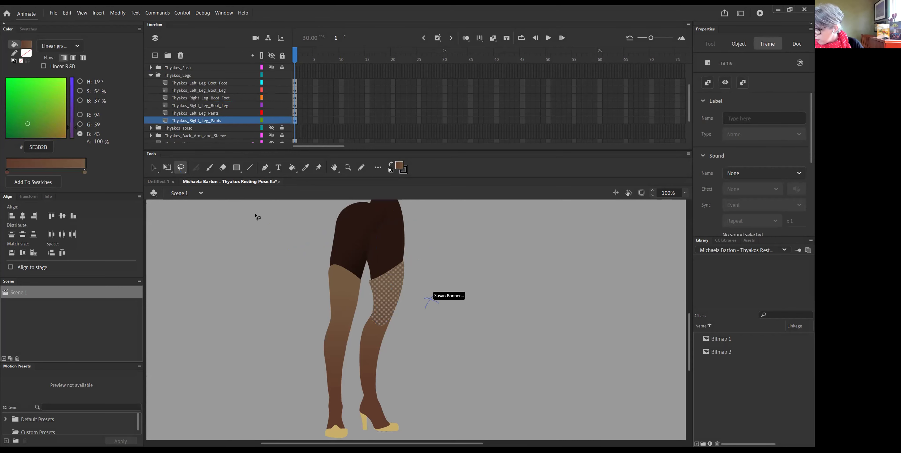
pyautogui.click(249, 258)
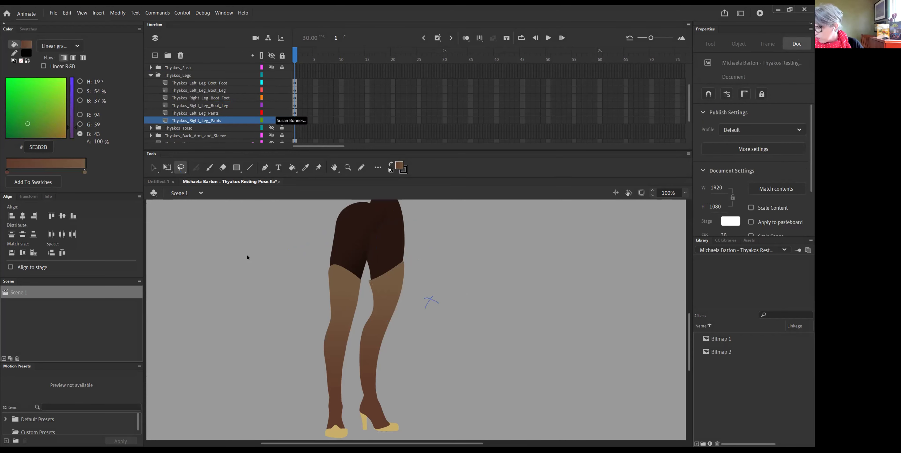
pyautogui.click(271, 120)
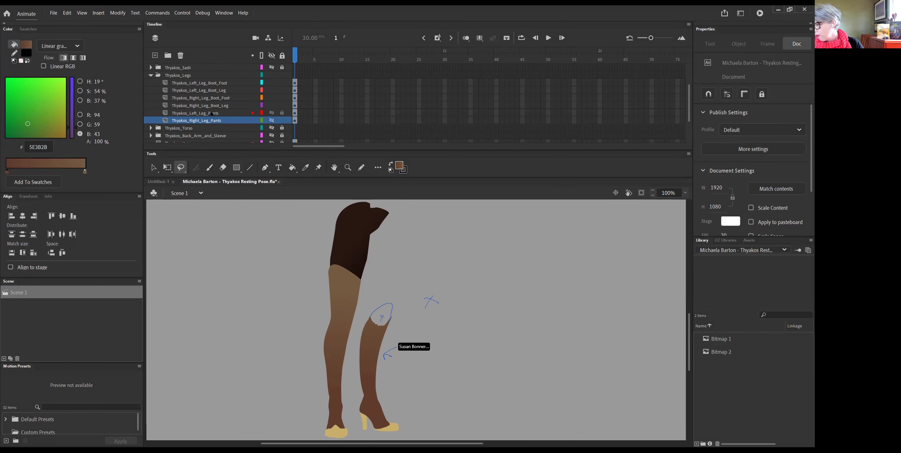
# Draw a rounded knee cap outline with the Pencil over the cut top of the Thyakos_Right_Leg_Boot_Leg shape
pyautogui.click(235, 106)
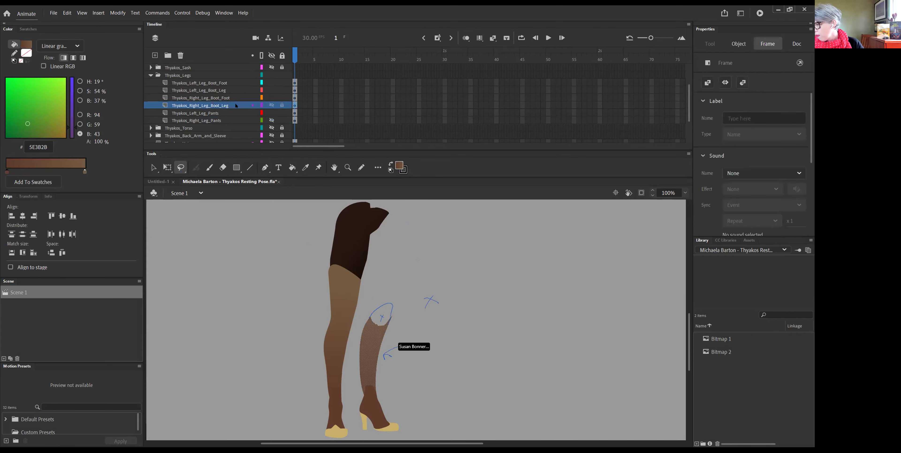
pyautogui.click(317, 302)
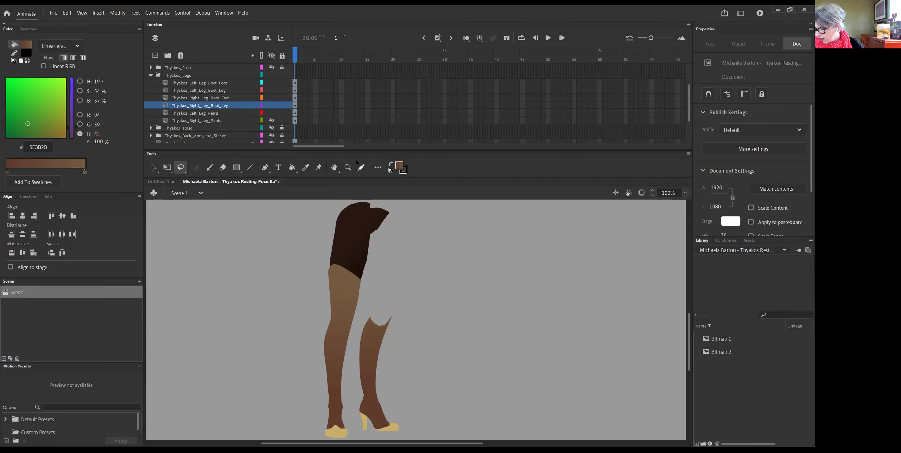
pyautogui.click(361, 168)
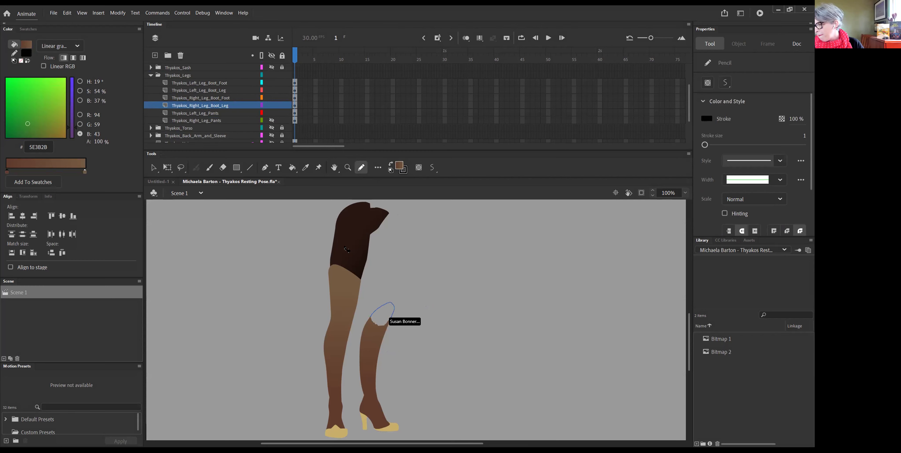
pyautogui.hotkey('ctrl', '=')
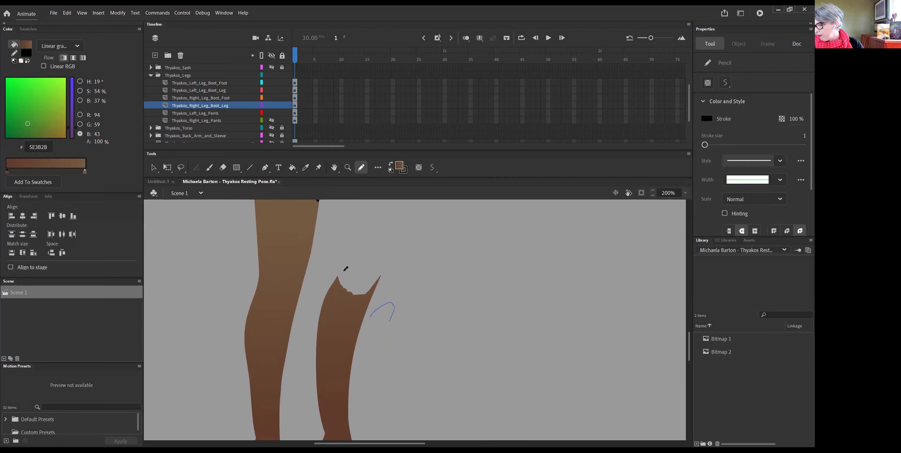
pyautogui.moveTo(338, 273)
pyautogui.mouseDown()
pyautogui.moveTo(365, 248)
pyautogui.moveTo(383, 273)
pyautogui.moveTo(377, 282)
pyautogui.mouseUp()
# Fill the rounded knee outline with the gradient sampled from the lower boot leg, and check the combined fill by selecting it
pyautogui.press('k')
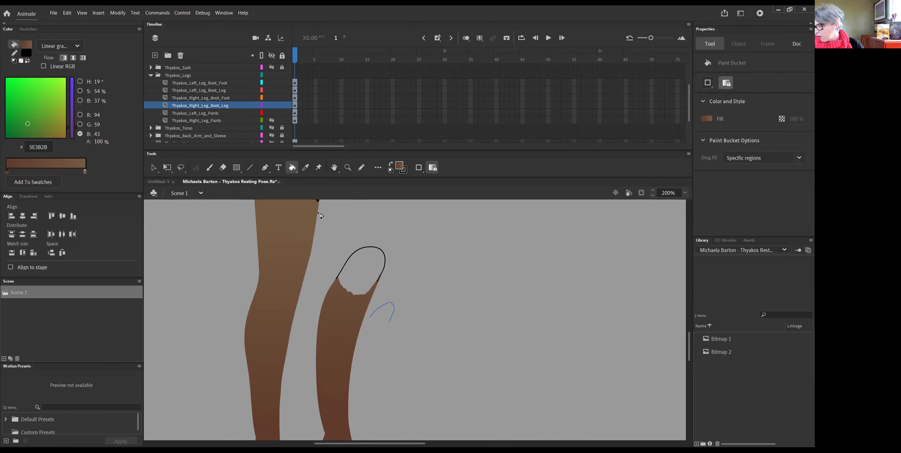
pyautogui.press('i')
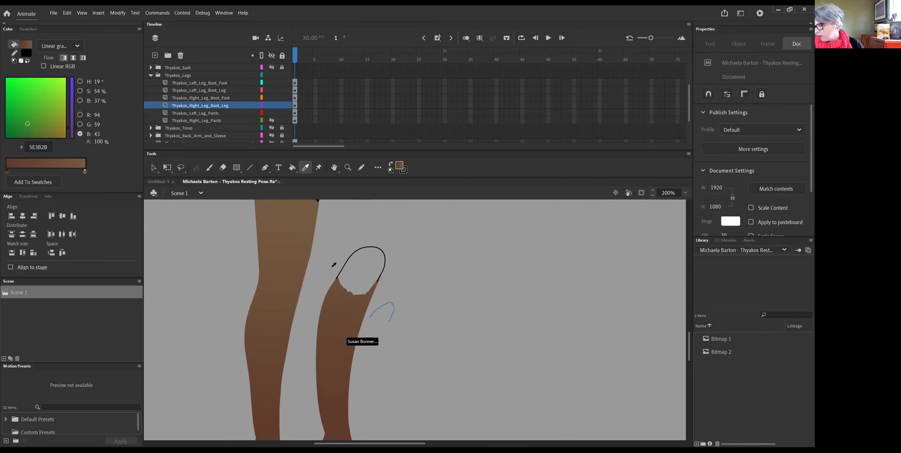
pyautogui.click(341, 315)
pyautogui.click(366, 275)
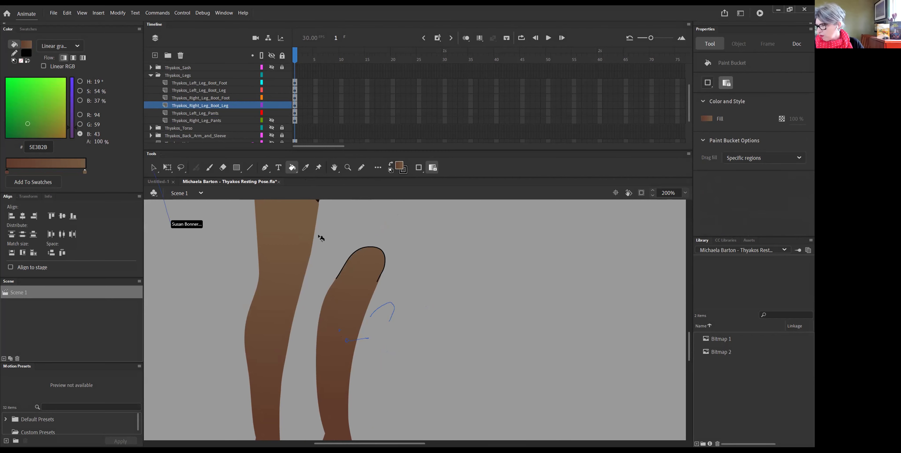
pyautogui.click(153, 168)
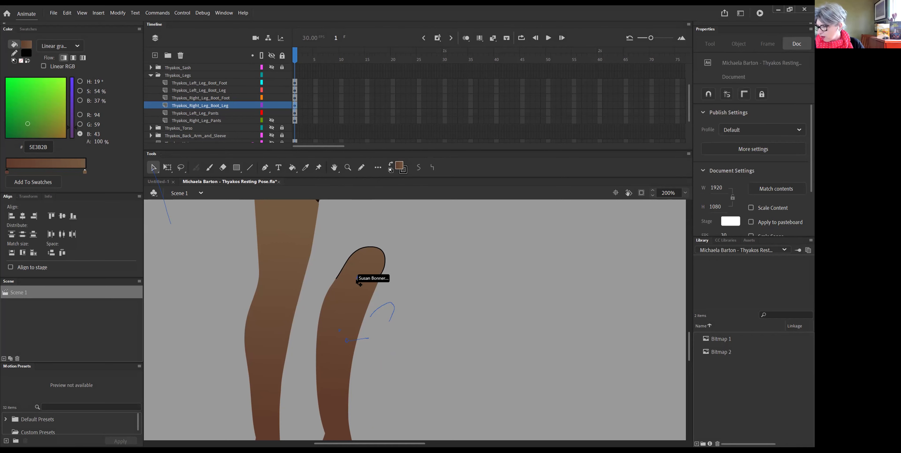
pyautogui.click(379, 254)
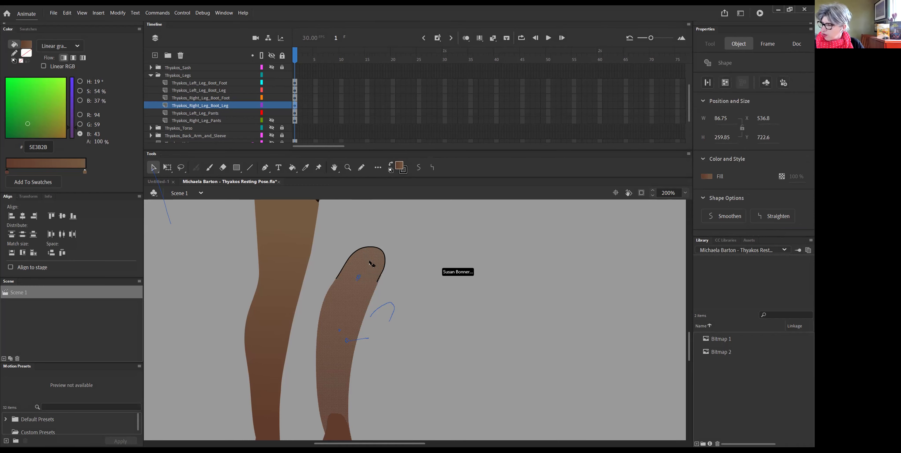
pyautogui.click(342, 213)
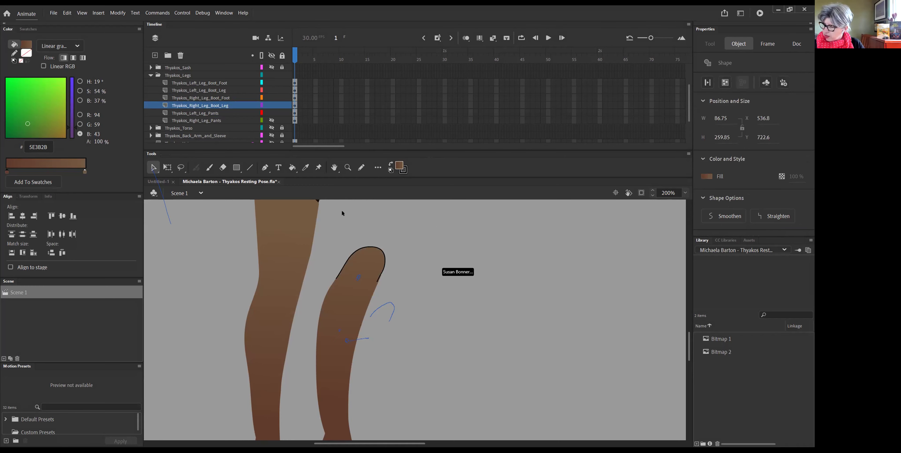
# Erase part of the black knee outline on the right boot leg with the Eraser set to Erase Lines
pyautogui.press('e')
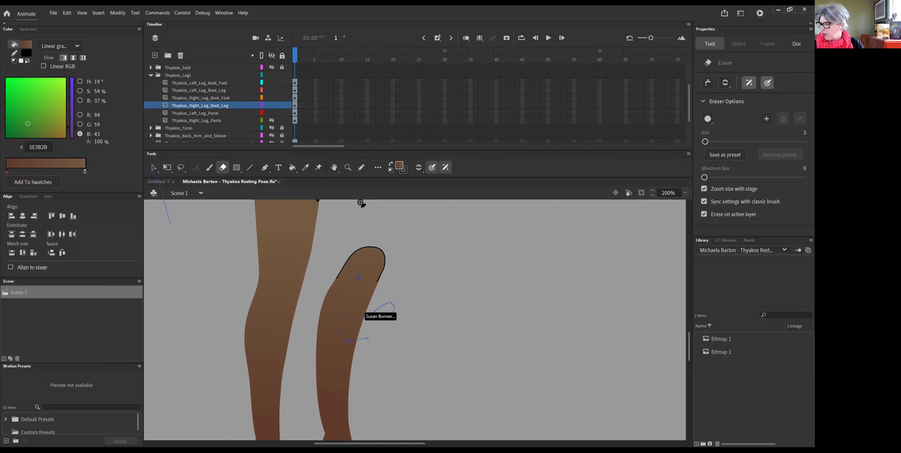
pyautogui.click(725, 82)
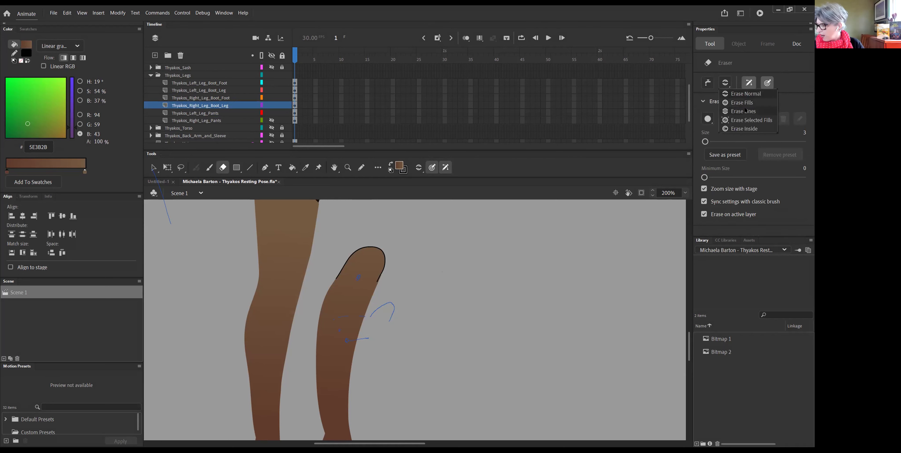
pyautogui.click(744, 111)
pyautogui.moveTo(341, 276)
pyautogui.mouseDown()
pyautogui.moveTo(331, 275)
pyautogui.moveTo(363, 244)
pyautogui.mouseUp()
# Enlarge the eraser to size 9, erase the rest of the black knee outline, and save the file
pyautogui.scroll(-5, 412, 215)
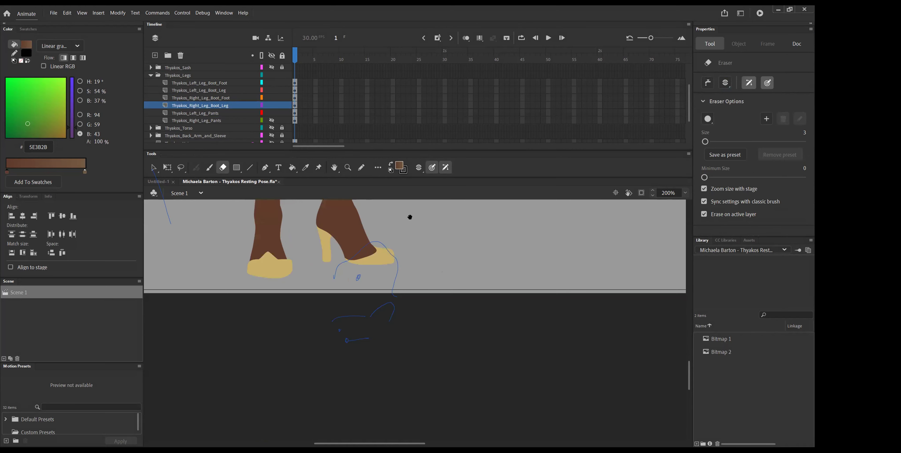
pyautogui.moveTo(412, 215); pyautogui.dragTo(405, 395)
pyautogui.scroll(4, 405, 394)
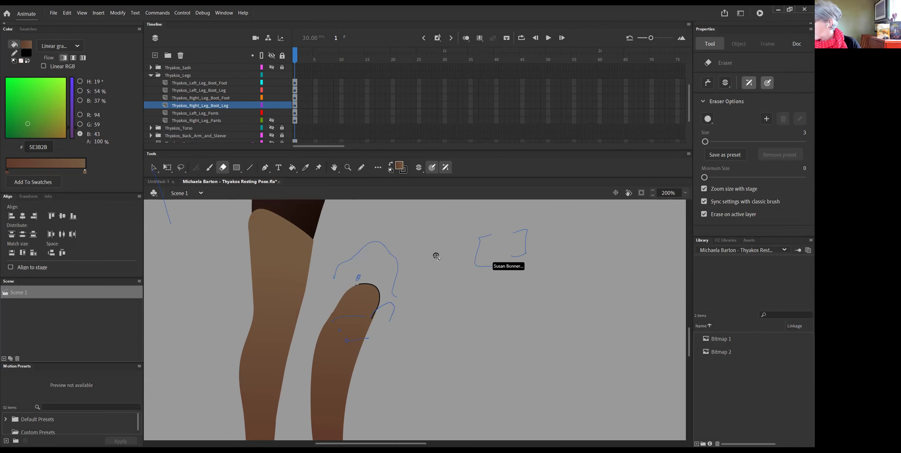
pyautogui.press(']')
pyautogui.press(']')
pyautogui.press(']')
pyautogui.press(']')
pyautogui.press(']')
pyautogui.press(']')
pyautogui.moveTo(351, 284)
pyautogui.mouseDown()
pyautogui.moveTo(381, 296)
pyautogui.moveTo(373, 323)
pyautogui.mouseUp()
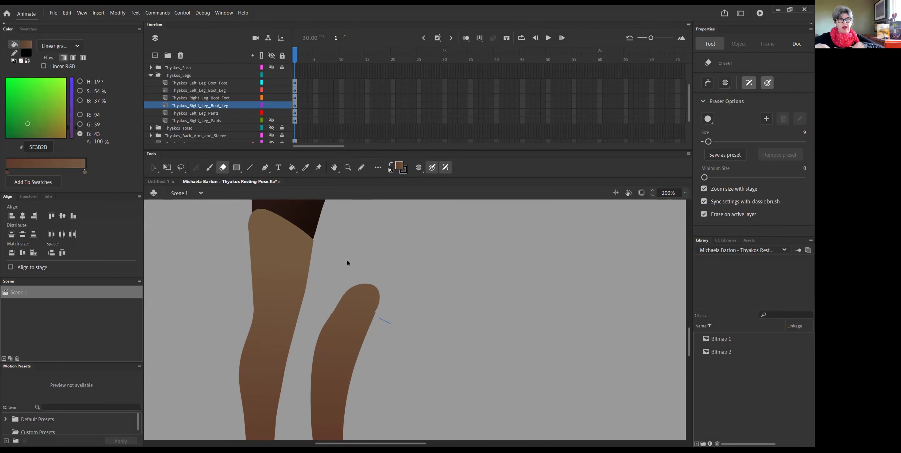
pyautogui.hotkey('ctrl', 's')
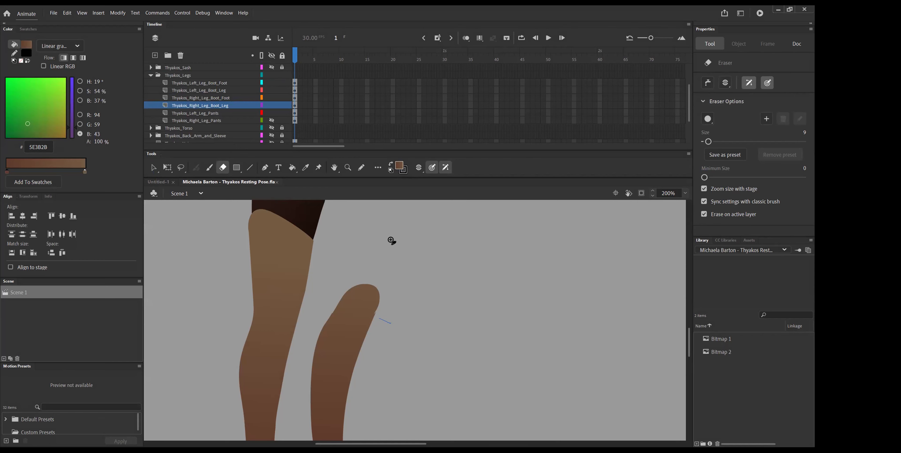
# Show the Thyakos_Right_Leg_Pants layer, and briefly show the Thyakos_Torso folder before hiding it again
pyautogui.click(271, 120)
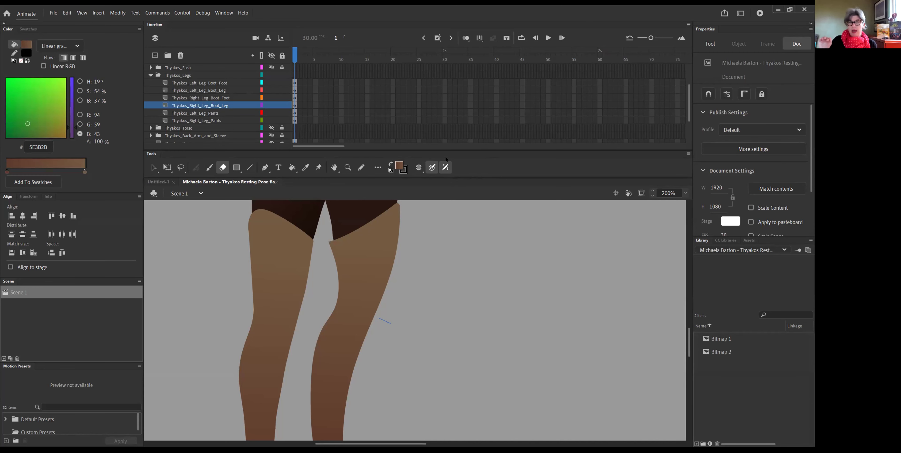
pyautogui.hotkey('ctrl', '-')
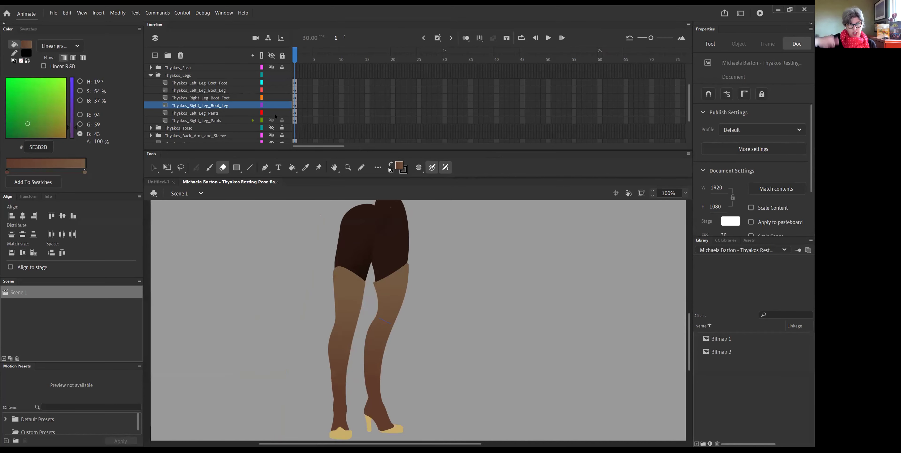
pyautogui.hotkey('ctrl', '-')
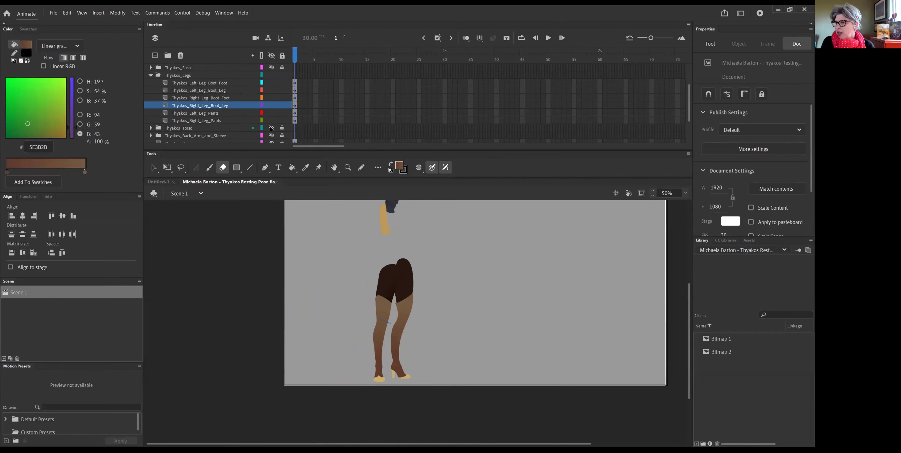
pyautogui.click(272, 128)
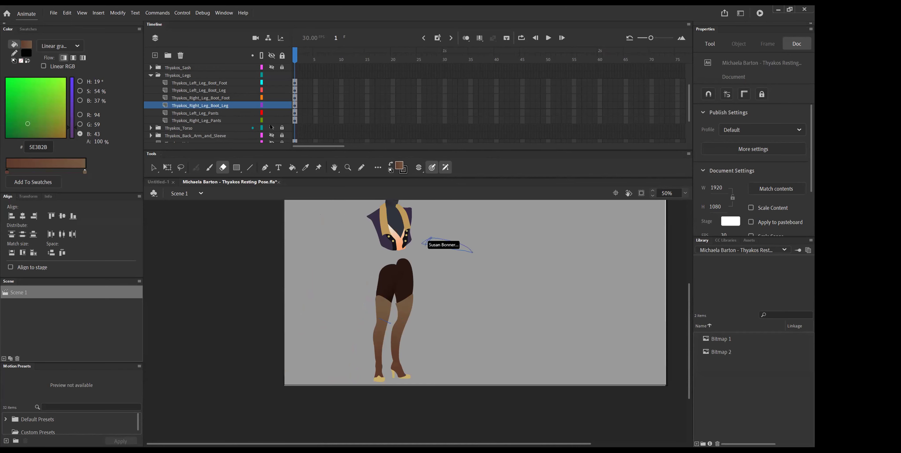
pyautogui.click(271, 128)
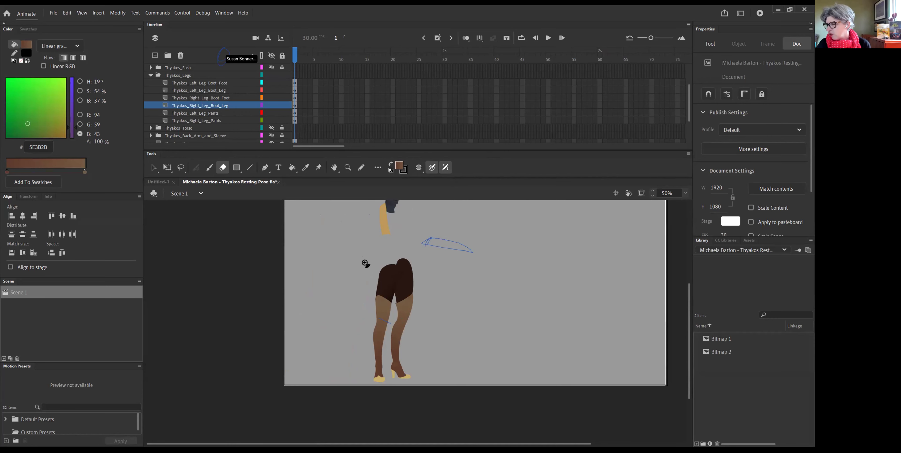
# Show the Thyakos_Shading layer and make it the active layer, with the legs in view
pyautogui.scroll(3, 230, 115)
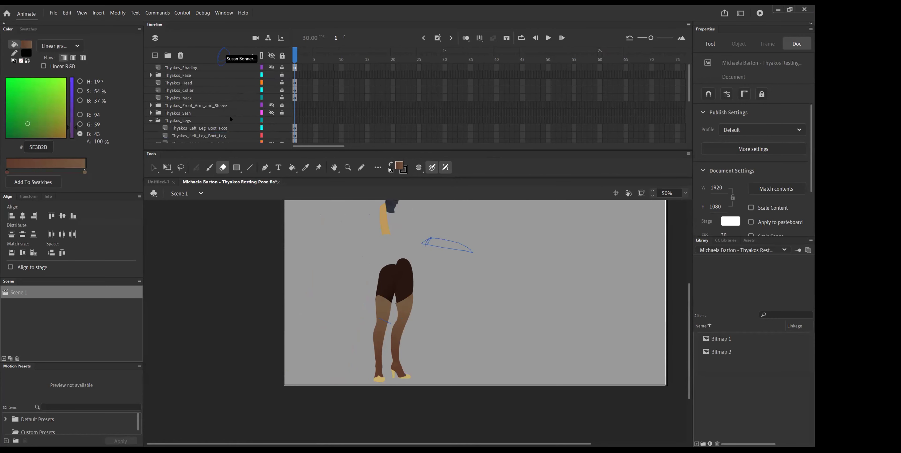
pyautogui.click(271, 67)
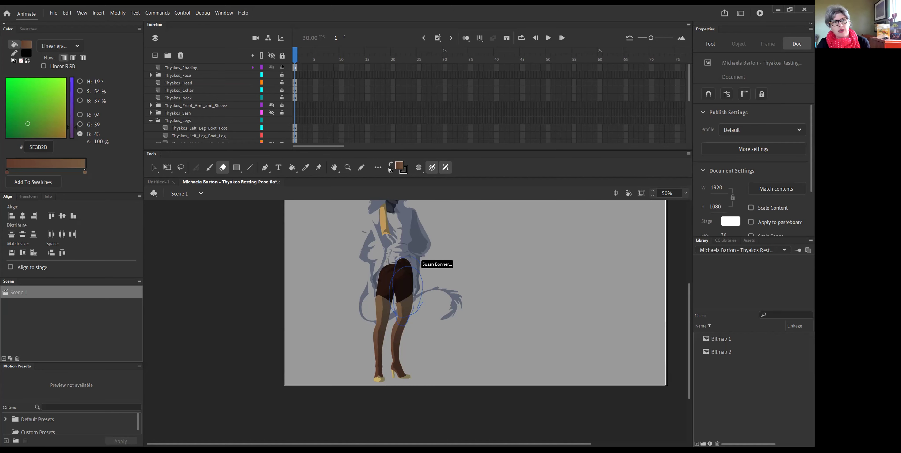
pyautogui.click(194, 67)
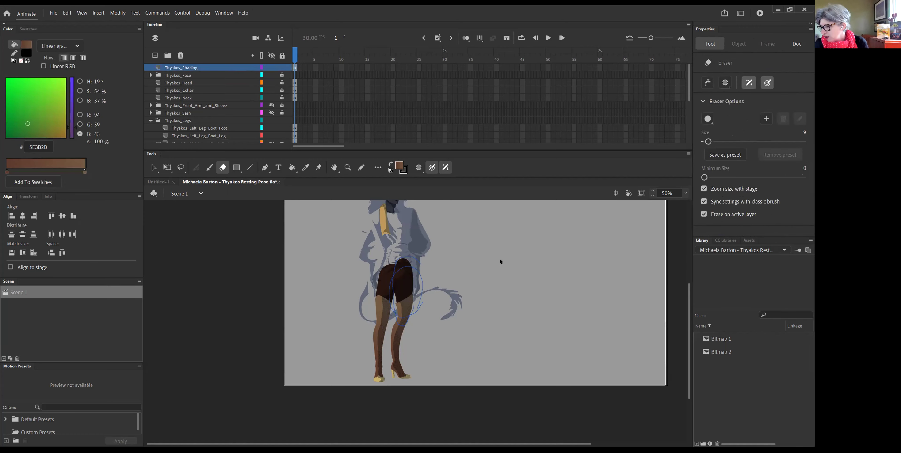
pyautogui.hotkey('ctrl', '=')
pyautogui.hotkey('ctrl', '=')
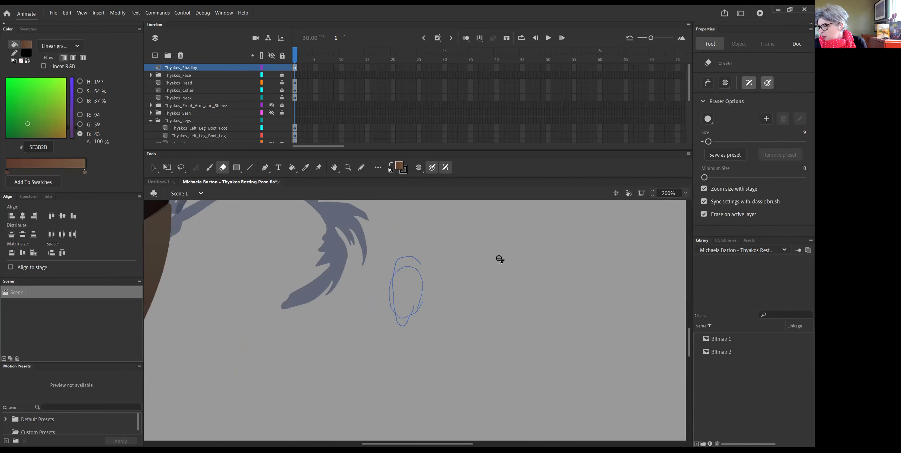
pyautogui.hotkey('ctrl', '-')
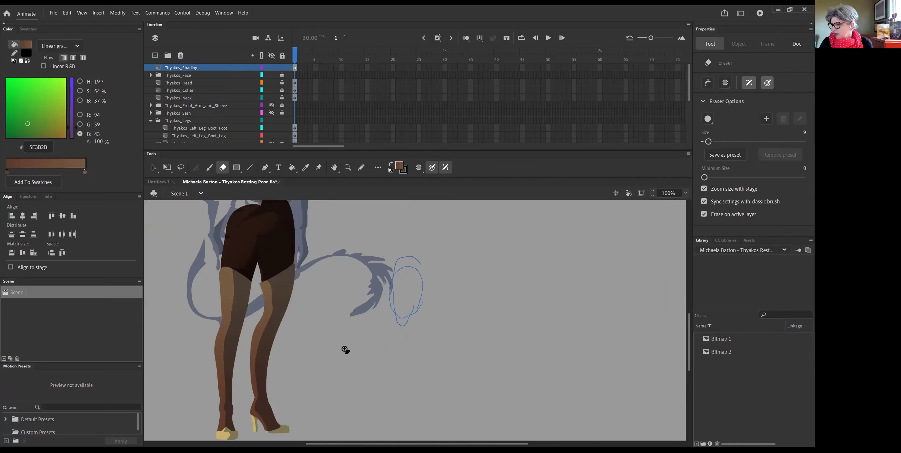
pyautogui.moveTo(382, 445); pyautogui.dragTo(352, 445)
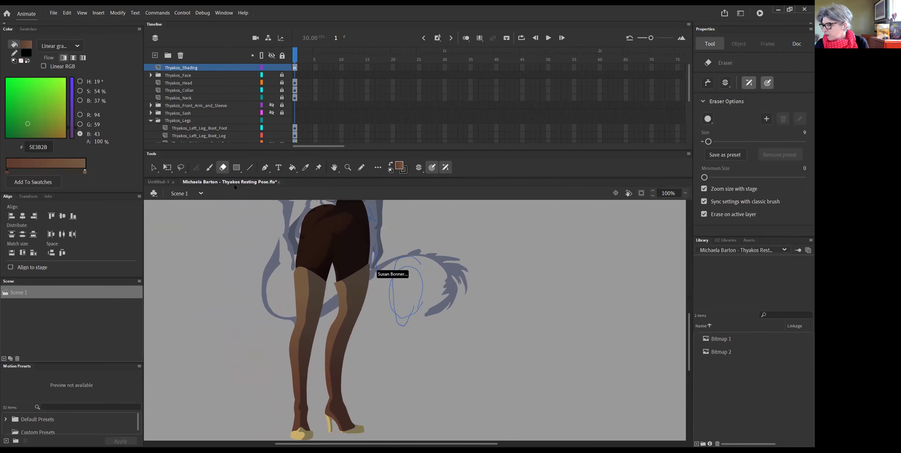
# Lock all layers except Thyakos_Shading and select the shading around the right thigh and knee with the Lasso tool
pyautogui.click(181, 168)
pyautogui.click(215, 208)
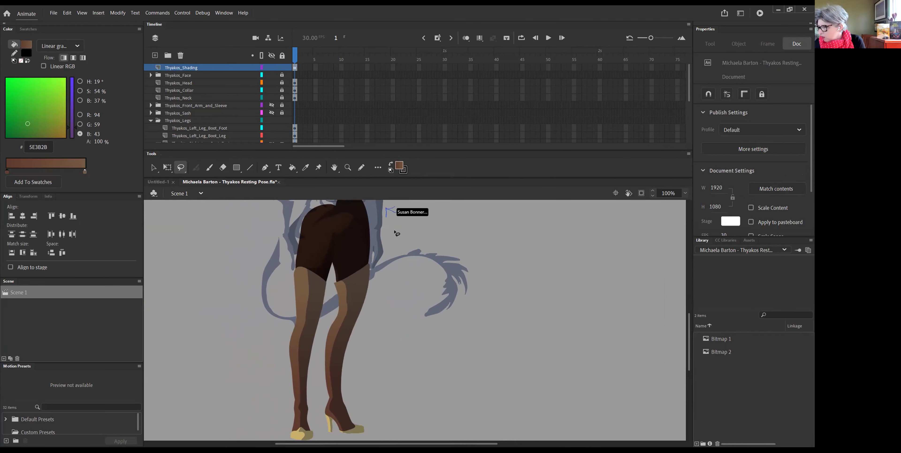
pyautogui.scroll(5, 394, 308)
pyautogui.hotkey('ctrl', '-')
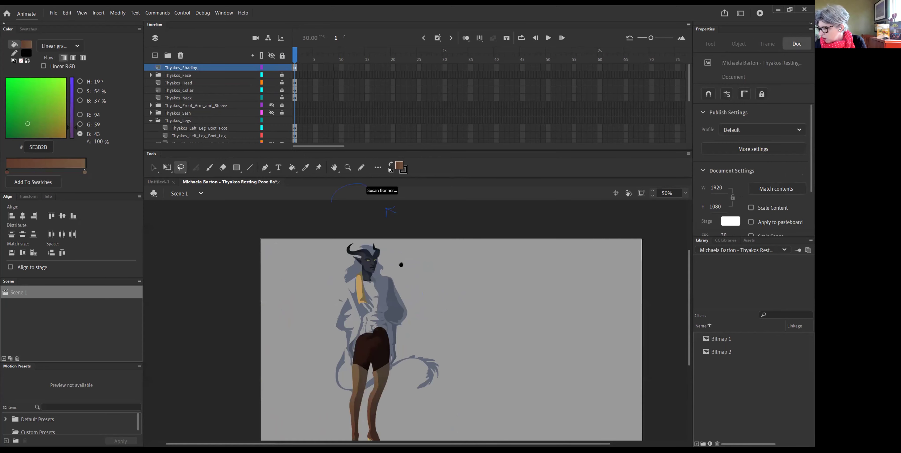
pyautogui.scroll(-2, 398, 267)
pyautogui.hscroll(2, 398, 267)
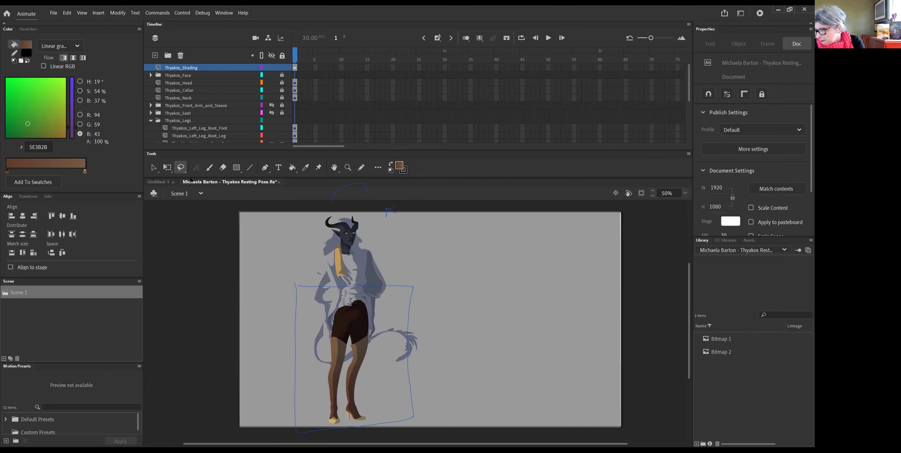
pyautogui.hotkey('ctrl', '=')
pyautogui.scroll(-2, 303, 346)
pyautogui.hscroll(-1, 303, 346)
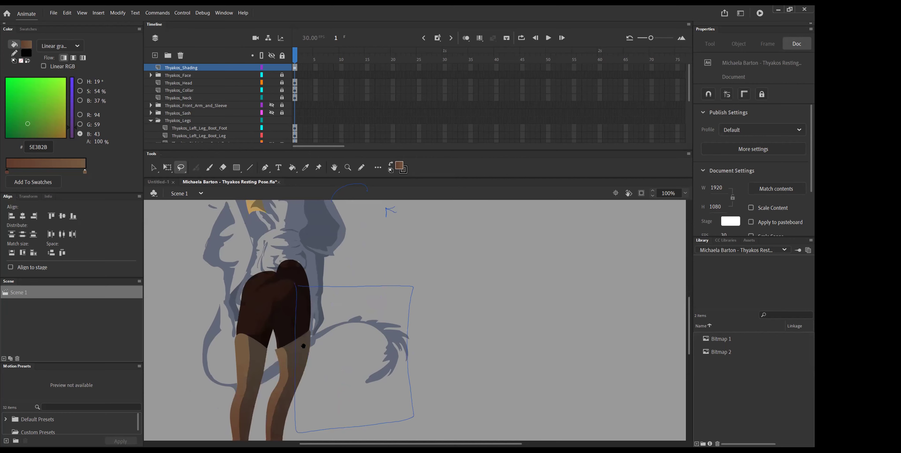
pyautogui.scroll(-2, 304, 346)
pyautogui.hscroll(-2, 304, 346)
pyautogui.hscroll(1, 347, 311)
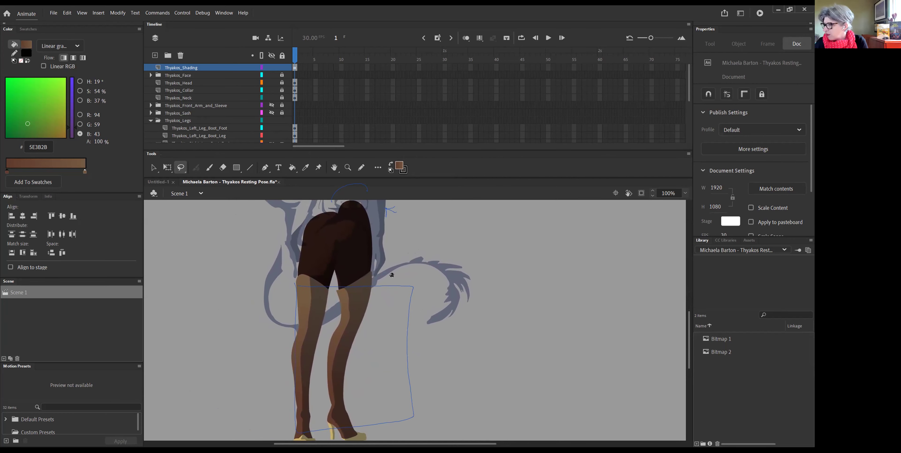
pyautogui.hscroll(-1, 392, 275)
pyautogui.hscroll(-1, 397, 278)
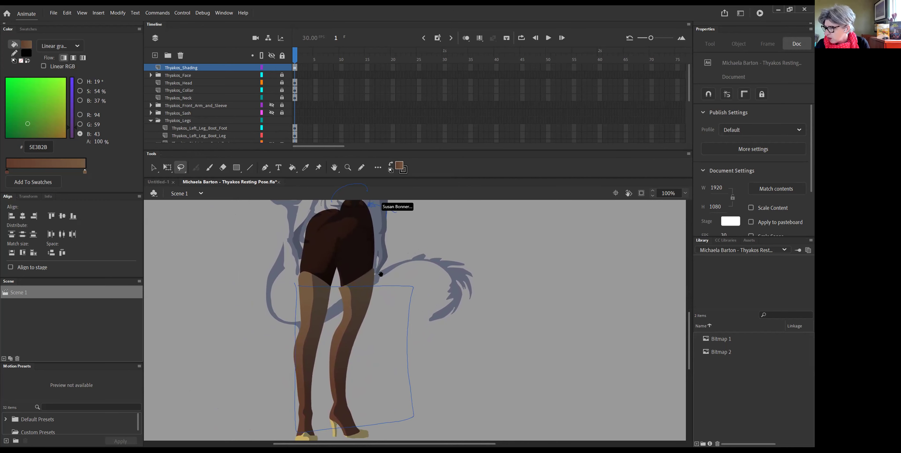
pyautogui.scroll(1, 384, 269)
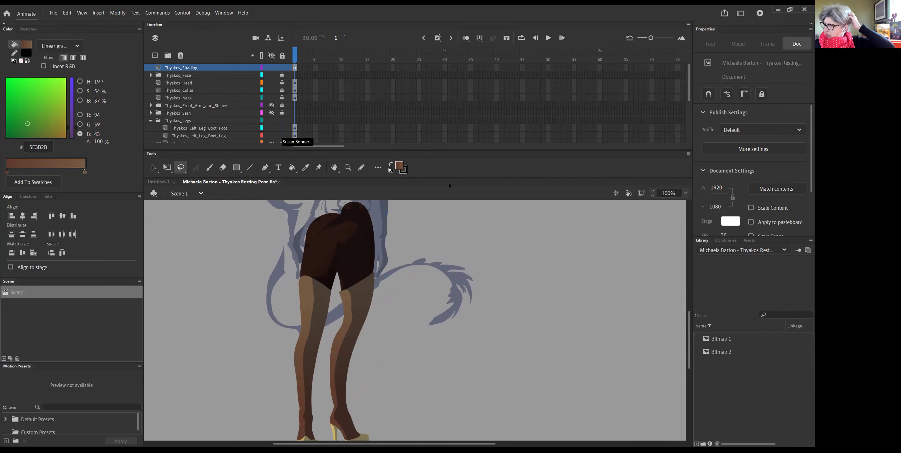
pyautogui.click(282, 67)
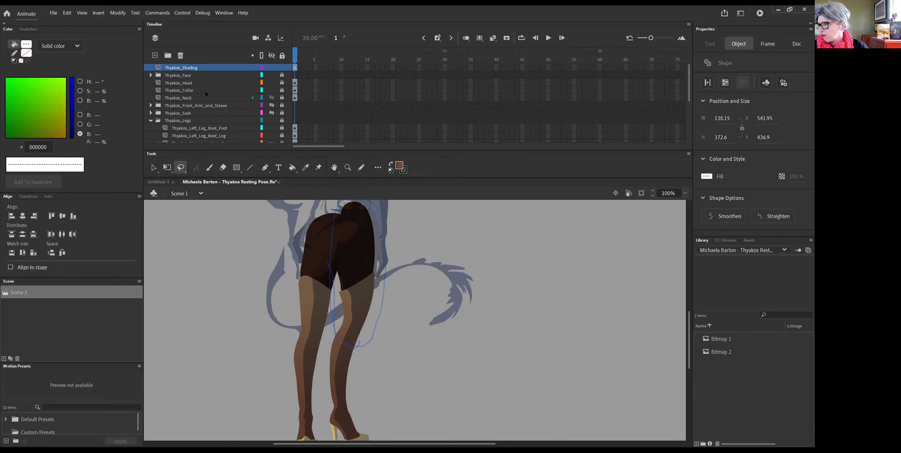
# Hide the Thyakos_Shading layer, make the Thyakos_Right_Leg_Pants layer active and unlocked, and deselect its artwork
pyautogui.click(272, 67)
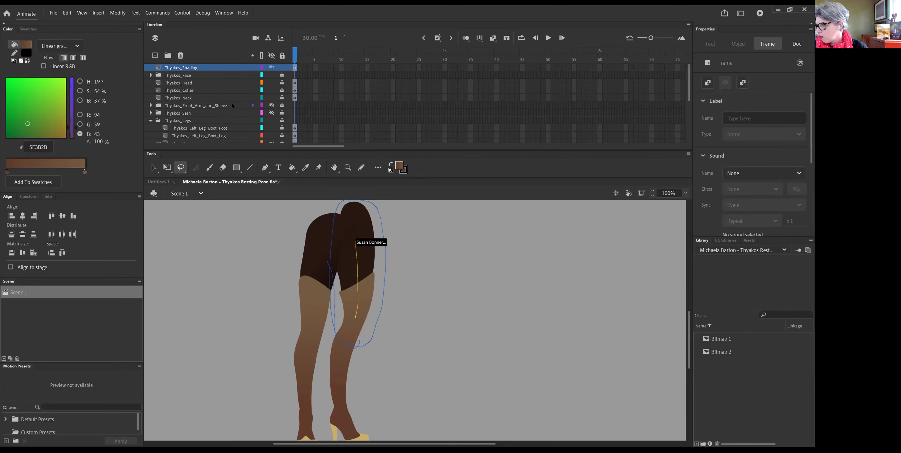
pyautogui.scroll(-2, 232, 102)
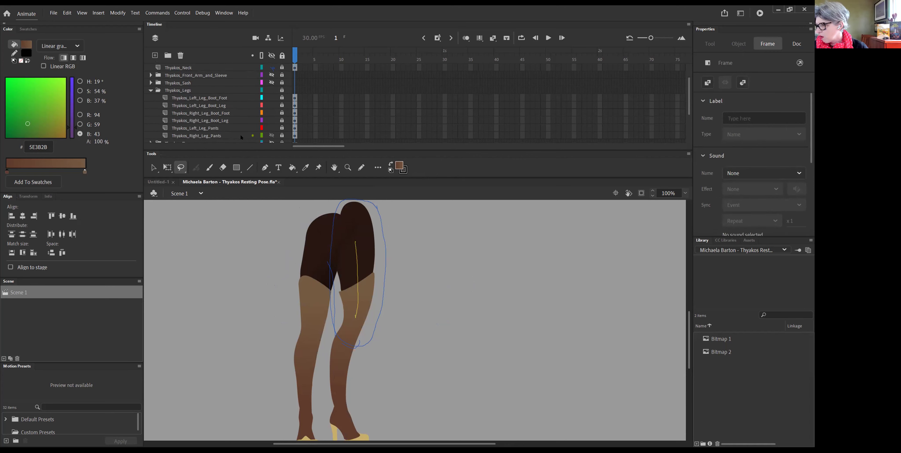
pyautogui.click(272, 136)
pyautogui.click(271, 136)
pyautogui.click(239, 136)
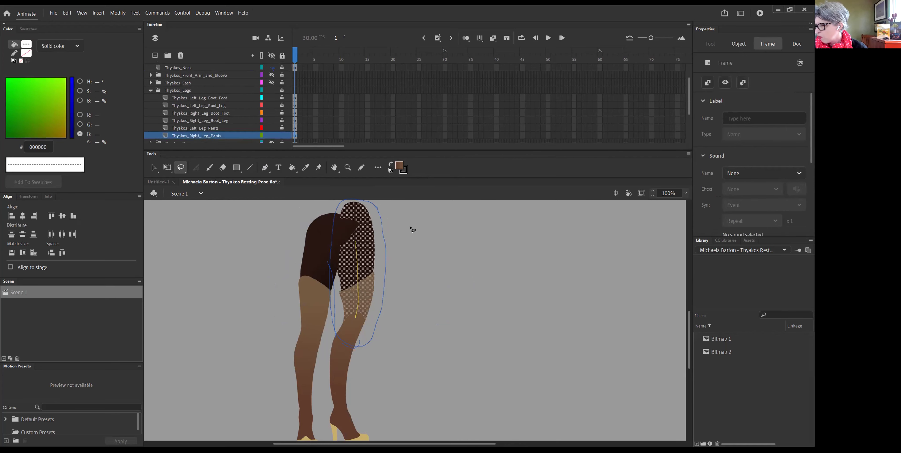
pyautogui.click(444, 254)
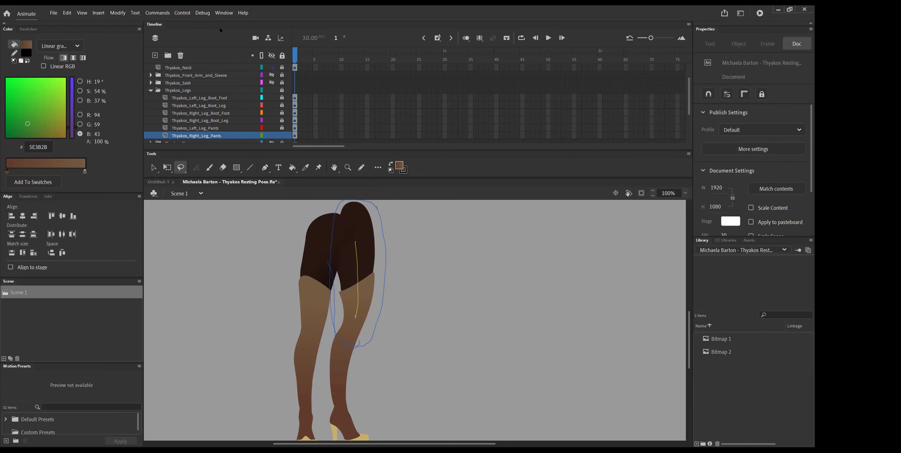
# Add a new layer above Thyakos_Right_Leg_Pants and name it Thyakos_Right_Leg_Pants_Shading
pyautogui.click(155, 55)
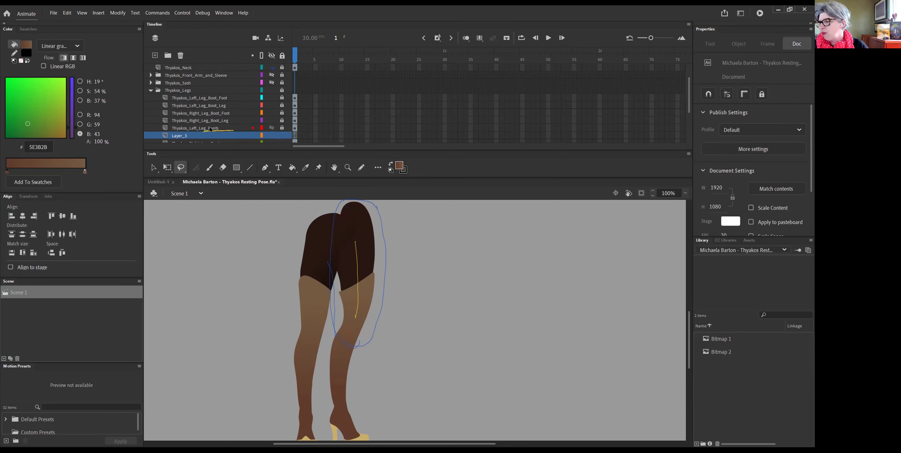
pyautogui.doubleClick(185, 136)
pyautogui.write('Thyakos Right Leg Pants Shading')
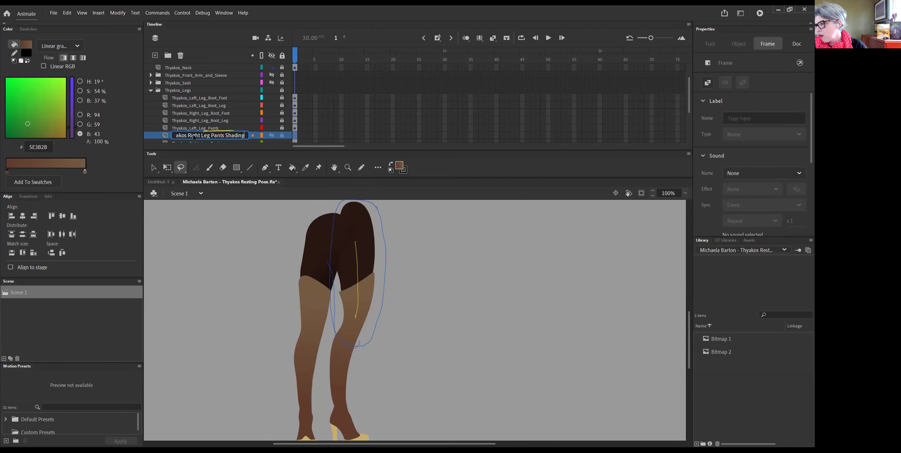
pyautogui.press('Return')
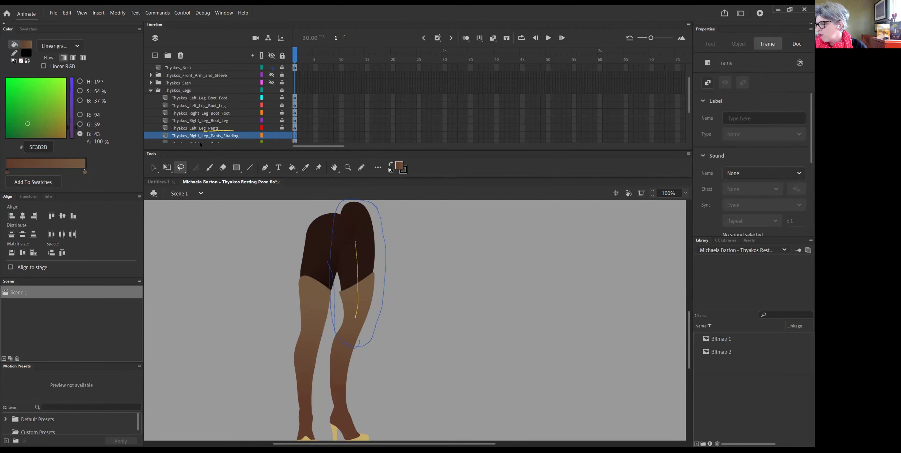
# Paste the copied thigh shading in place on the Thyakos_Right_Leg_Pants_Shading layer and deselect it
pyautogui.hotkey('ctrl', 'shift', 'v')
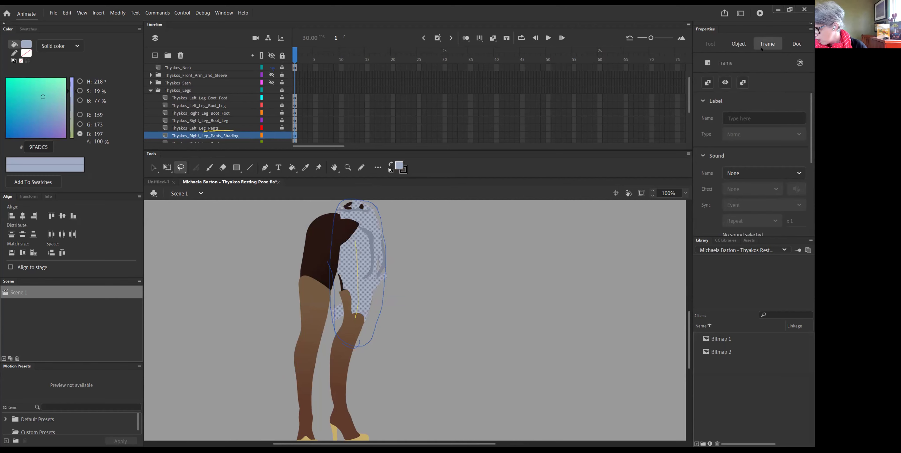
pyautogui.scroll(-3, 801, 150)
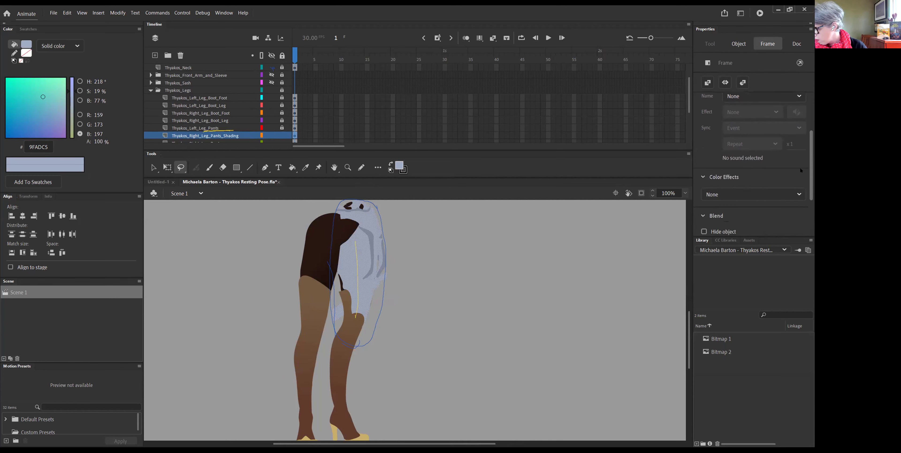
pyautogui.click(429, 269)
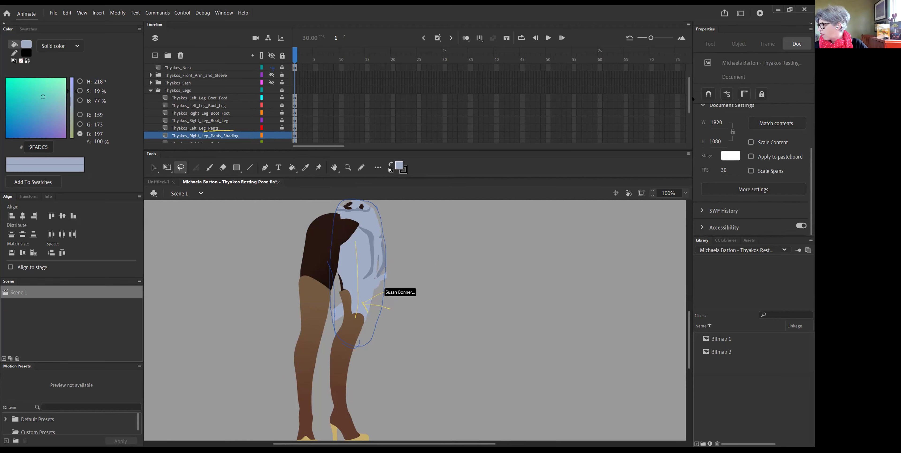
# Set the blend mode of the Thyakos_Right_Leg_Pants_Shading layer's frame to Multiply
pyautogui.click(216, 136)
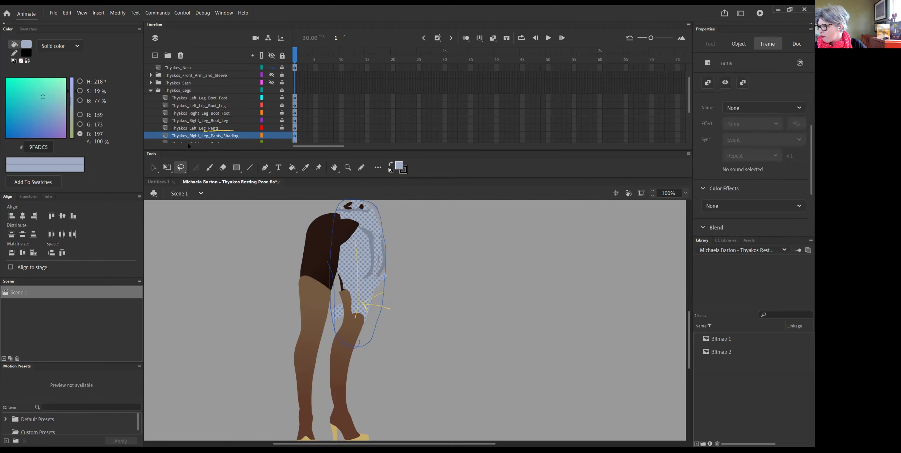
pyautogui.scroll(-3, 799, 167)
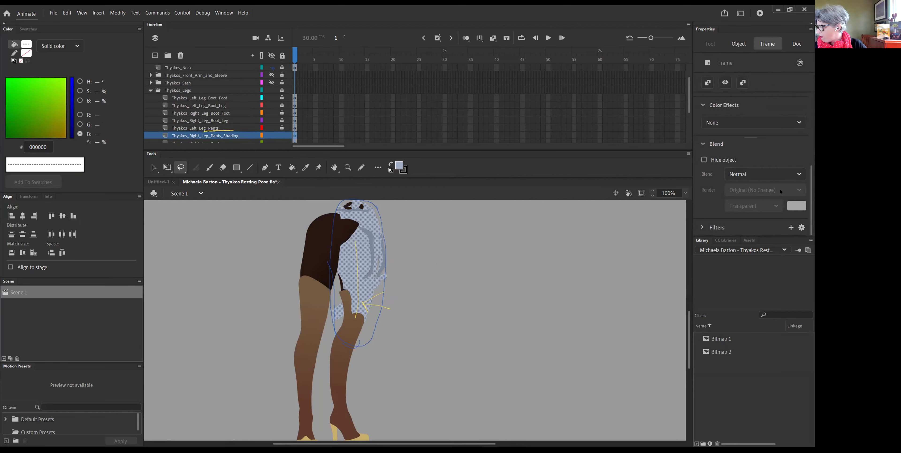
pyautogui.click(764, 173)
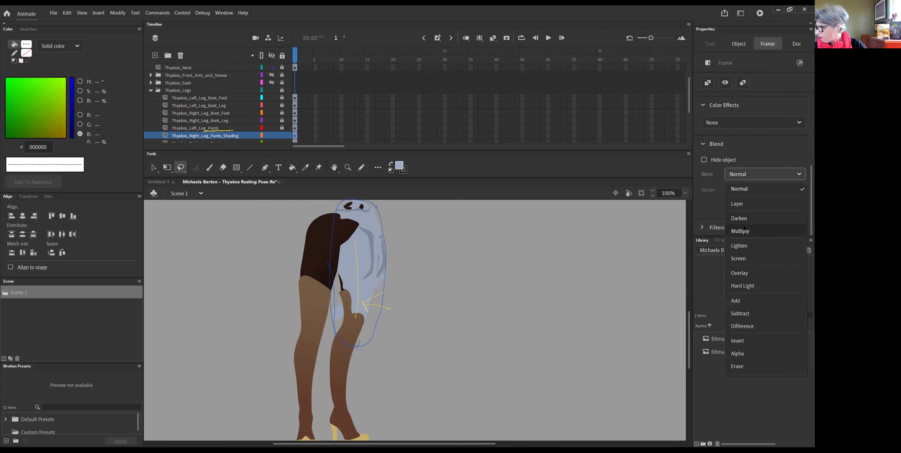
pyautogui.click(740, 231)
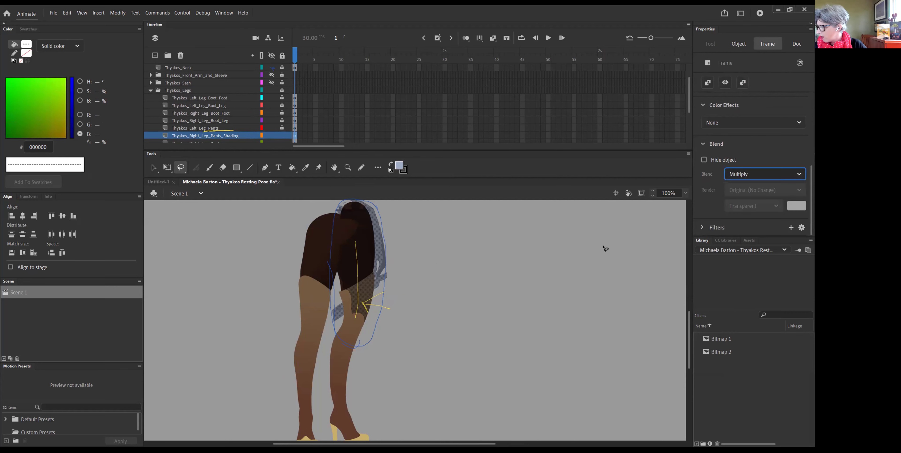
pyautogui.click(439, 259)
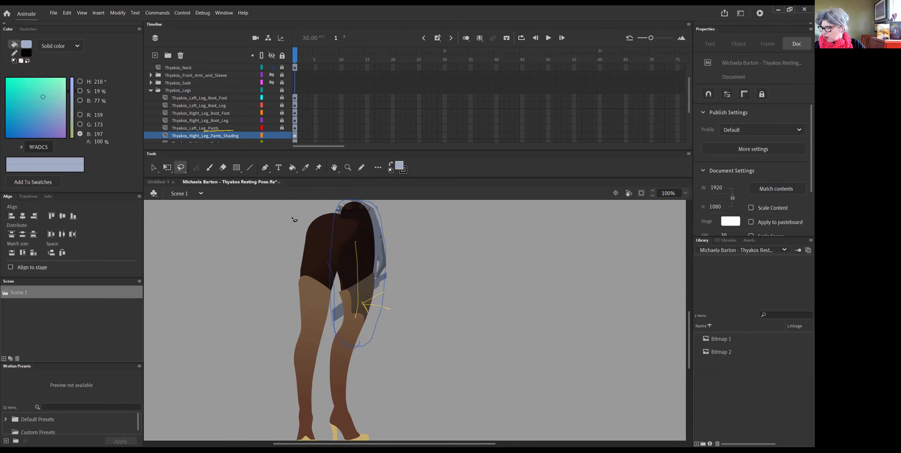
# Hide the Thyakos_Right_Leg_Boot_Leg layer so the right thigh and its shading stand alone
pyautogui.moveTo(359, 326); pyautogui.dragTo(348, 333)
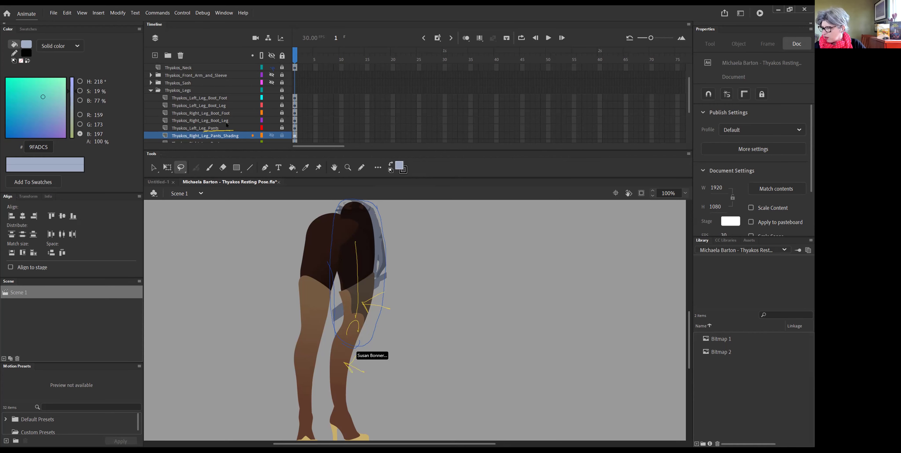
pyautogui.click(271, 128)
pyautogui.click(271, 128)
pyautogui.click(271, 121)
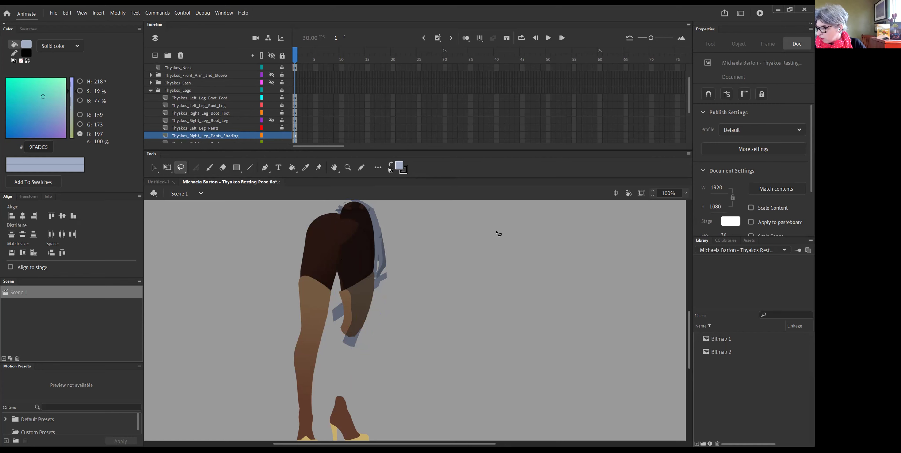
# Delete the stray piece of shading on the inner side of the right knee and clear the selection
pyautogui.click(337, 316)
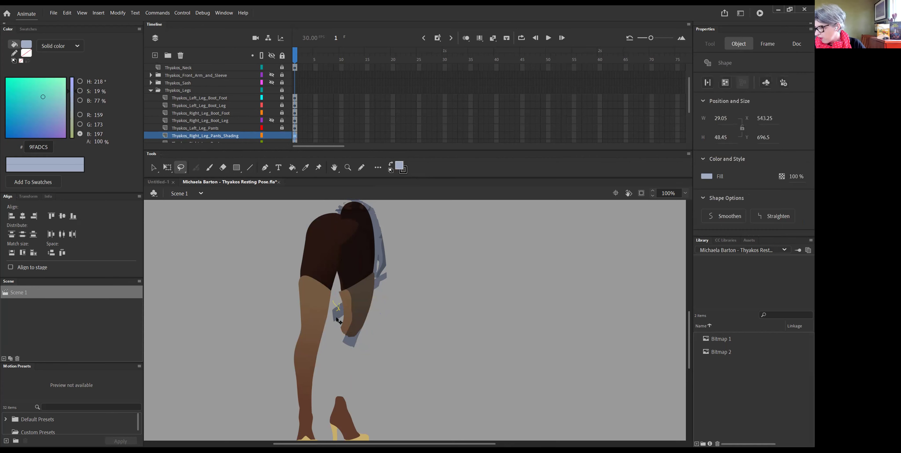
pyautogui.click(345, 326)
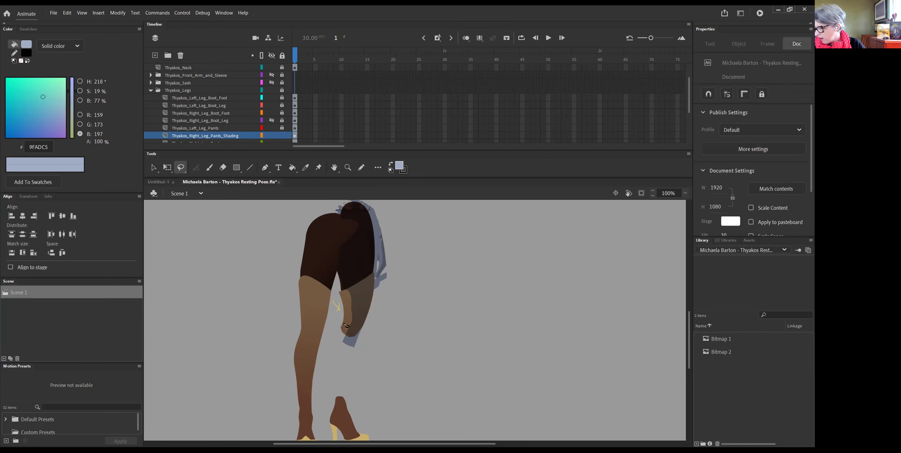
pyautogui.click(352, 346)
pyautogui.moveTo(355, 337)
pyautogui.mouseDown()
pyautogui.moveTo(377, 271)
pyautogui.moveTo(364, 277)
pyautogui.mouseUp()
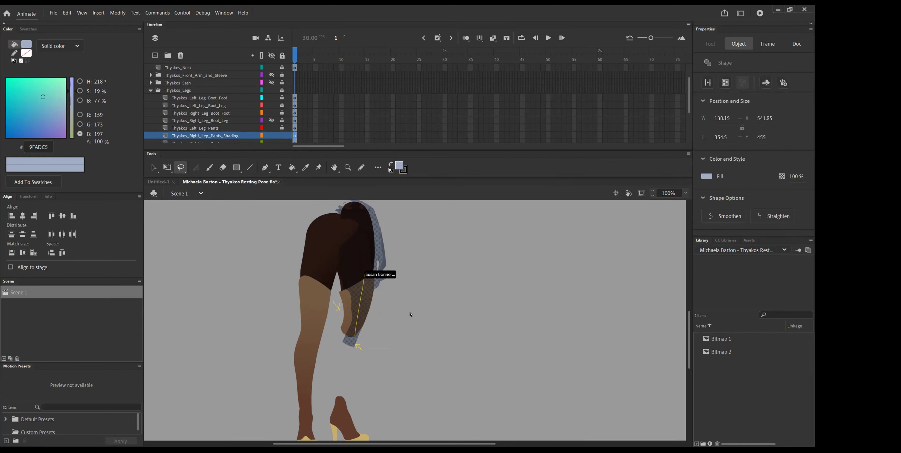
pyautogui.click(432, 331)
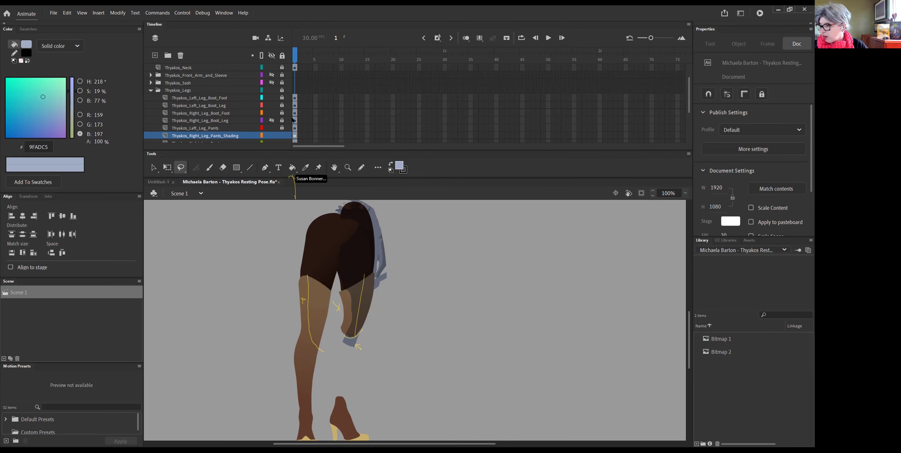
# Choose the Ink Bottle tool and set both its stroke and the fill colour to bright green
pyautogui.press('k')
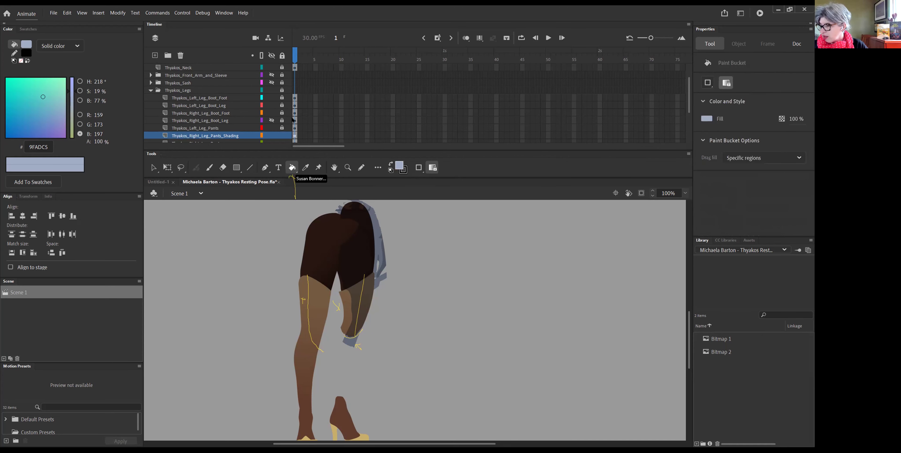
pyautogui.click(289, 170)
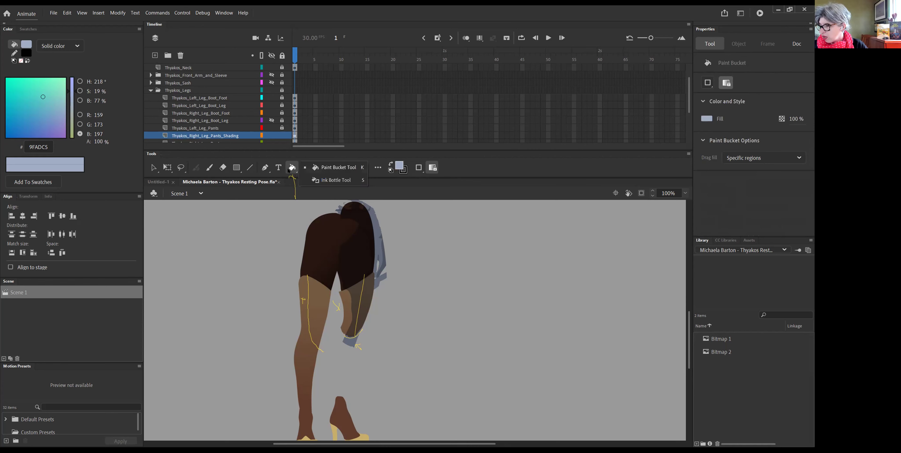
pyautogui.click(333, 180)
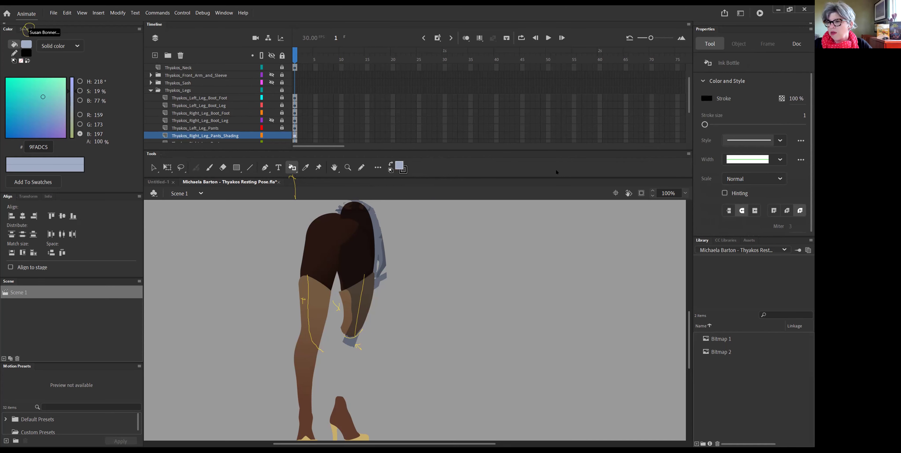
pyautogui.click(22, 29)
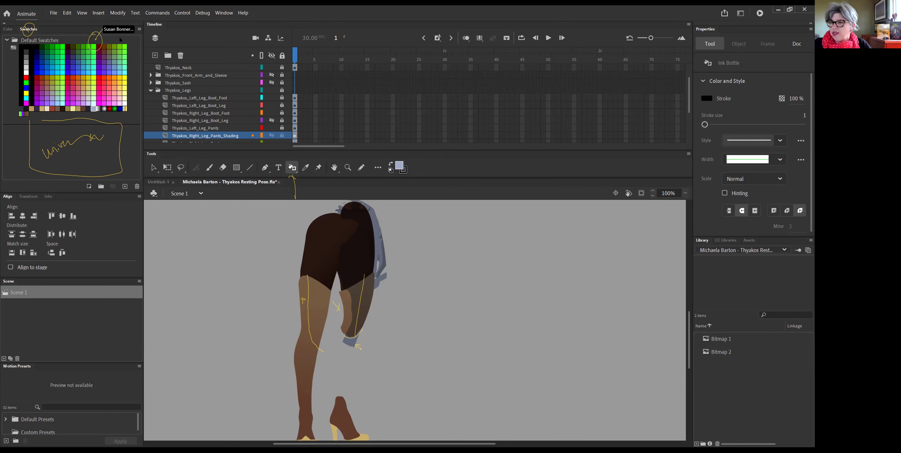
pyautogui.click(94, 48)
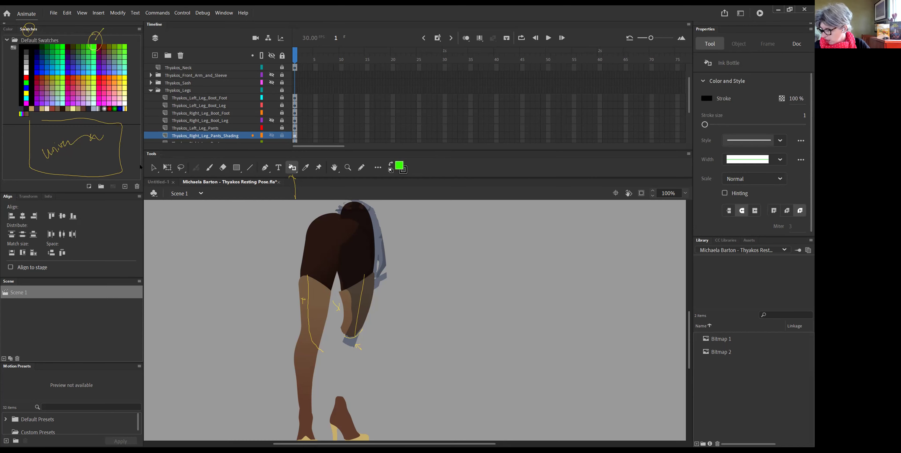
pyautogui.click(358, 293)
pyautogui.hotkey('ctrl', 'z')
pyautogui.click(706, 98)
pyautogui.click(585, 167)
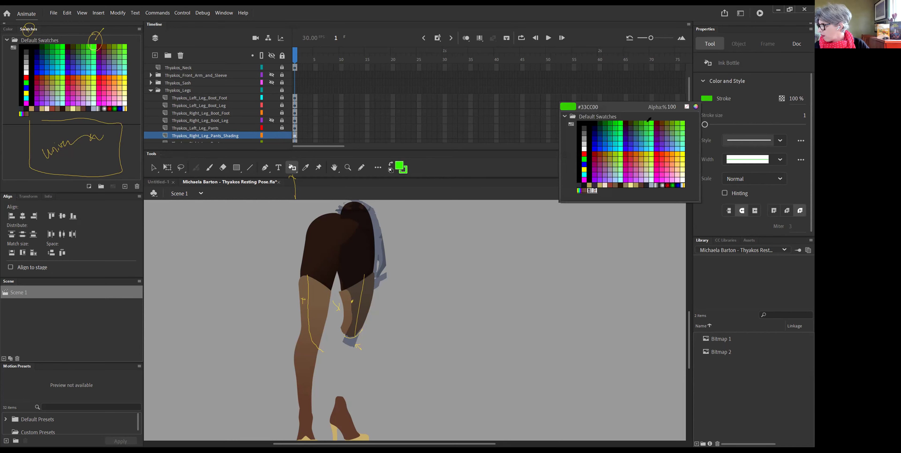
# Outline the right thigh shading with the green stroke, select the outline and cut it from the shading layer
pyautogui.click(355, 302)
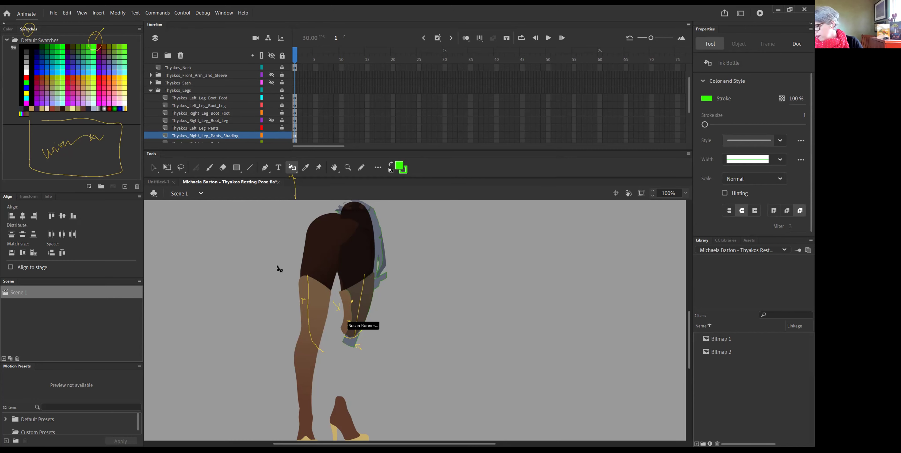
pyautogui.click(348, 347)
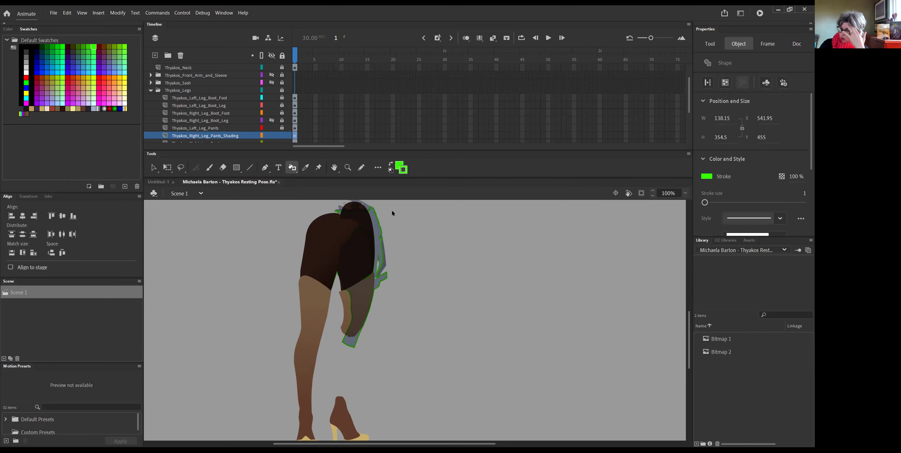
pyautogui.hotkey('ctrl', 'shift', 'a')
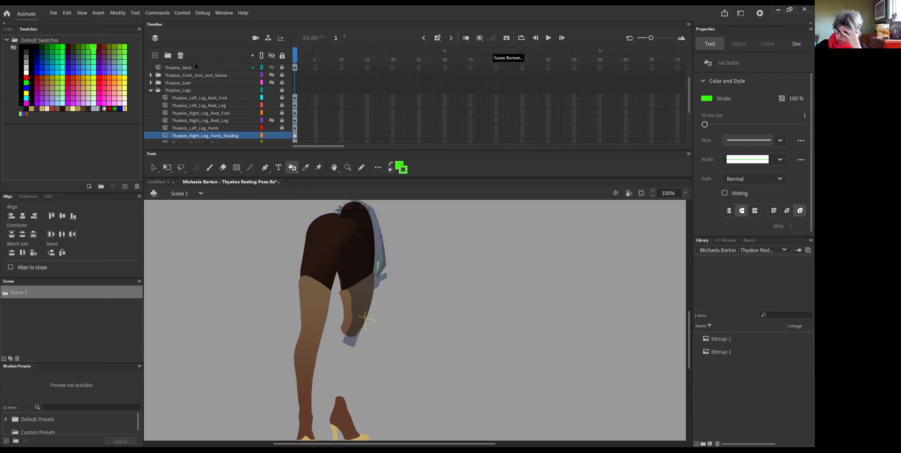
# Hide the Thyakos_Right_Leg_Pants_Shading layer, unlock Thyakos_Right_Leg_Pants, paste the green outline in place there and deselect it
pyautogui.click(272, 136)
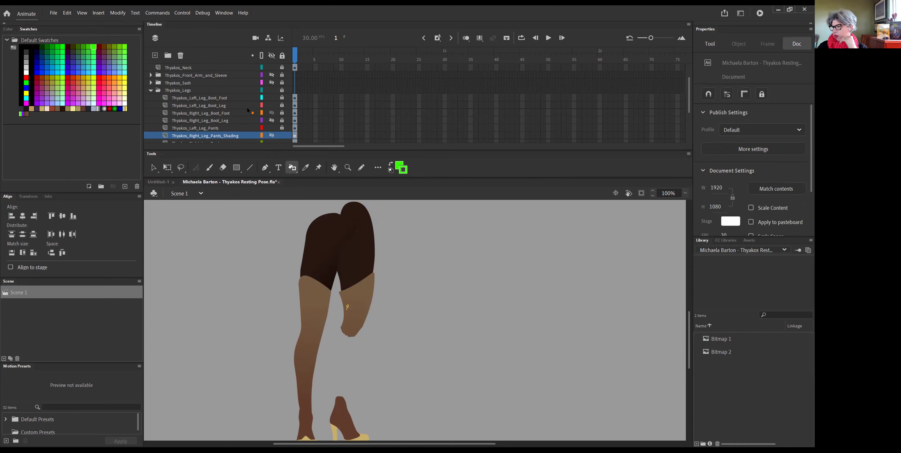
pyautogui.scroll(-3, 246, 107)
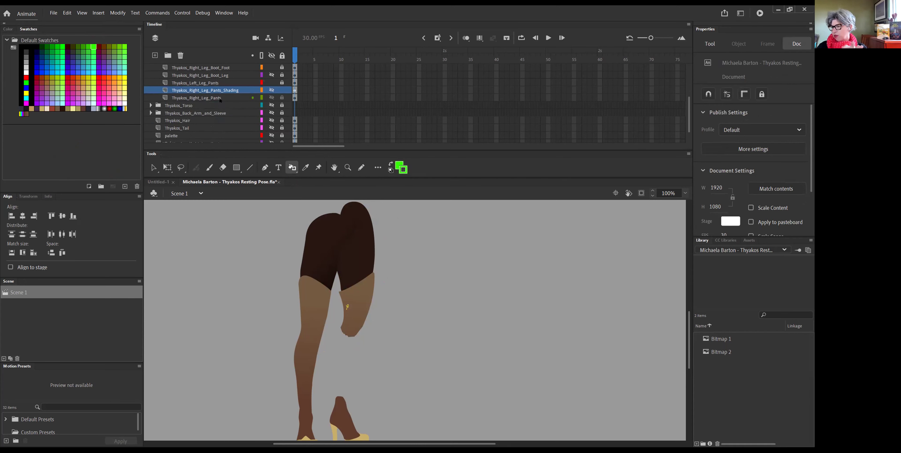
pyautogui.click(217, 98)
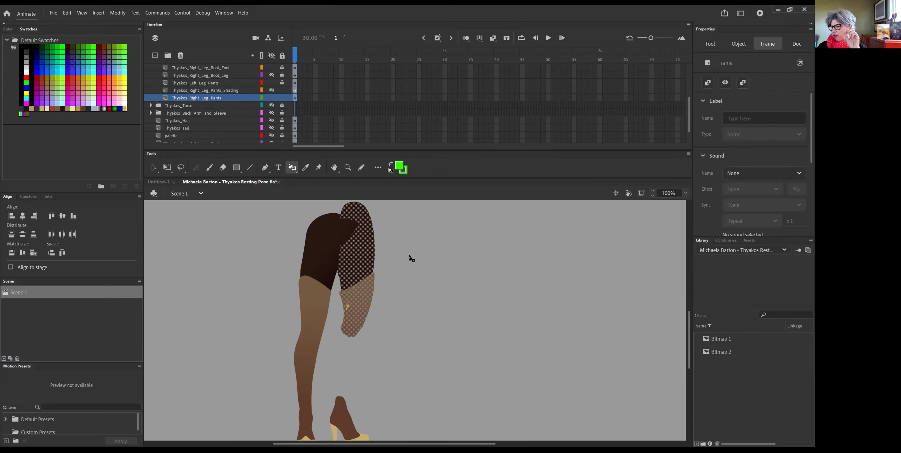
pyautogui.click(410, 313)
pyautogui.hotkey('ctrl', 'a')
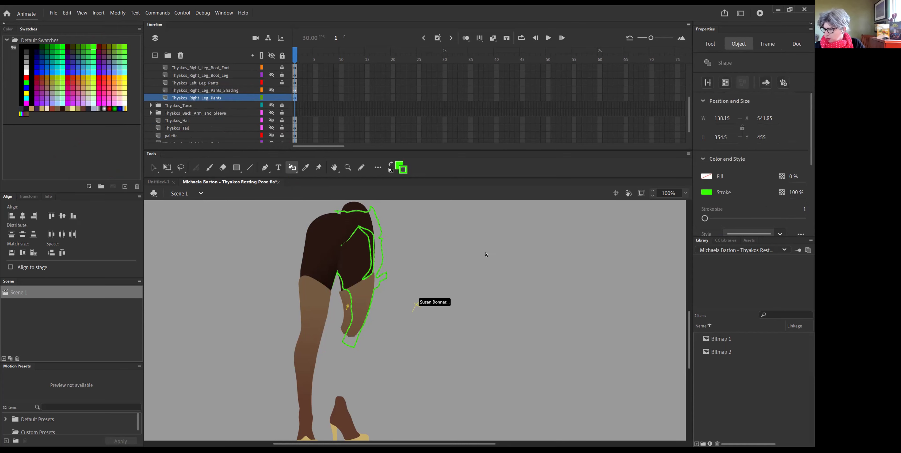
pyautogui.hotkey('ctrl', 'shift', 'a')
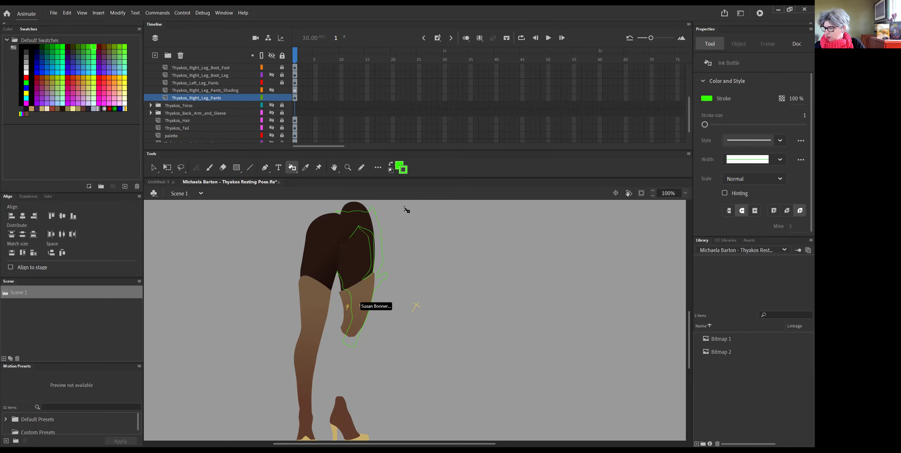
# Select the brown gradient fill below the shorts on the right leg and darken its first gradient stop to 3F271C
pyautogui.keyDown('ctrl'); pyautogui.click(363, 300); pyautogui.keyUp('ctrl')
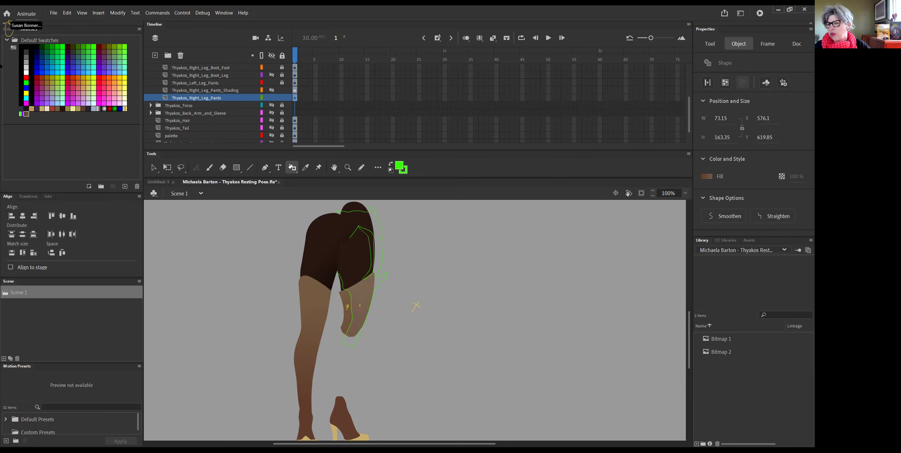
pyautogui.click(8, 29)
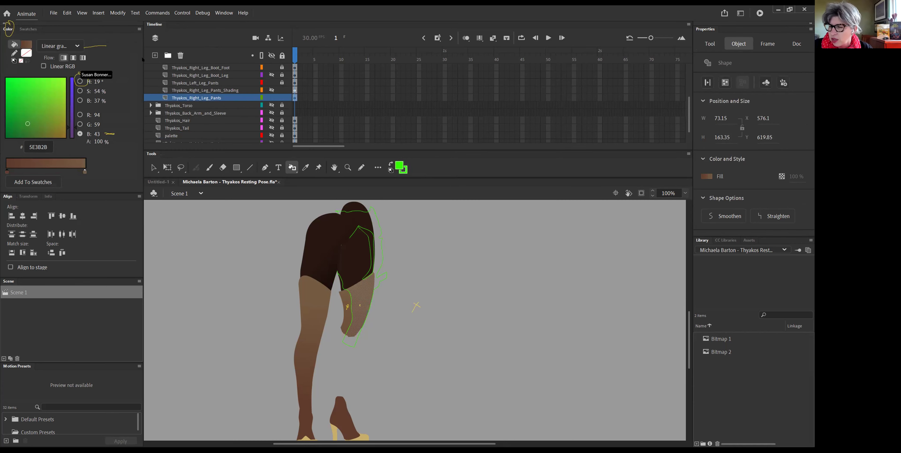
pyautogui.click(81, 82)
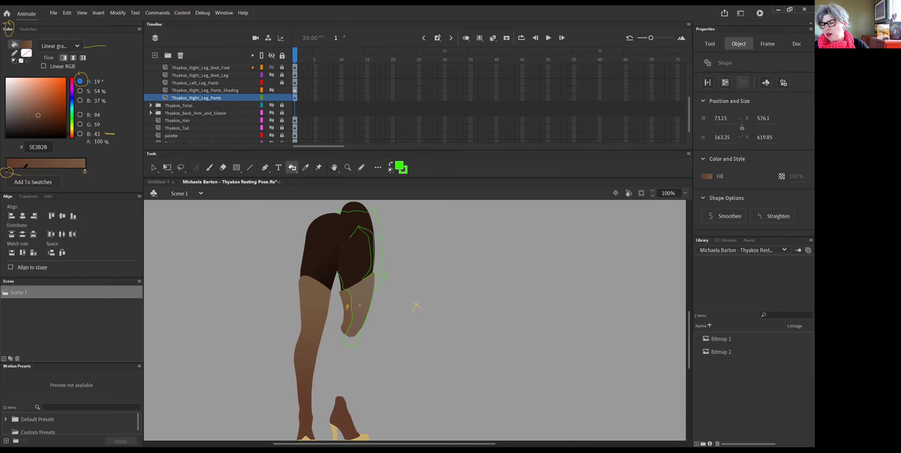
pyautogui.click(7, 171)
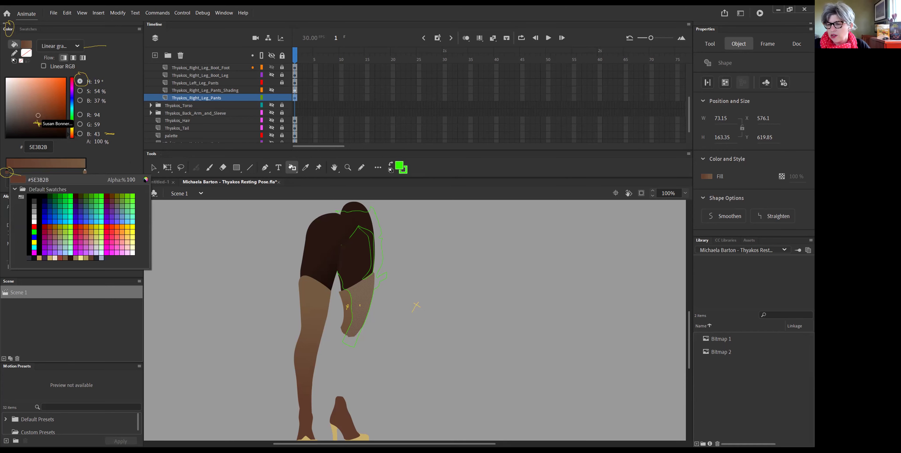
pyautogui.click(146, 180)
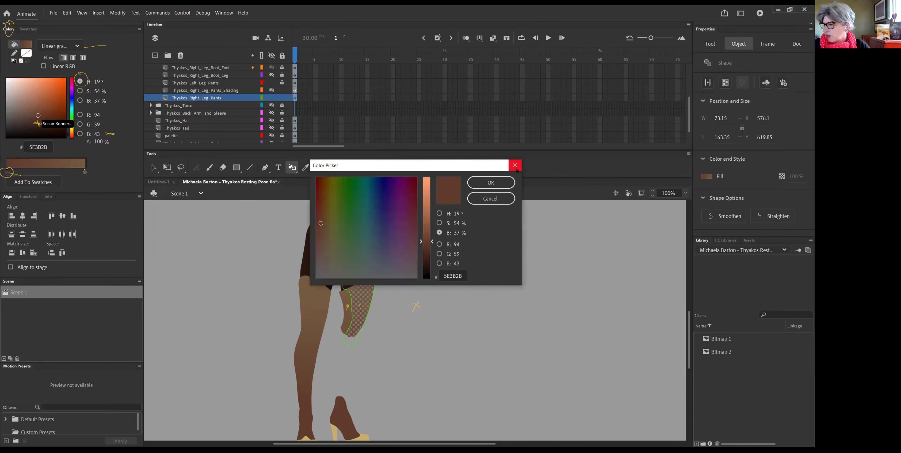
pyautogui.click(515, 165)
pyautogui.click(36, 121)
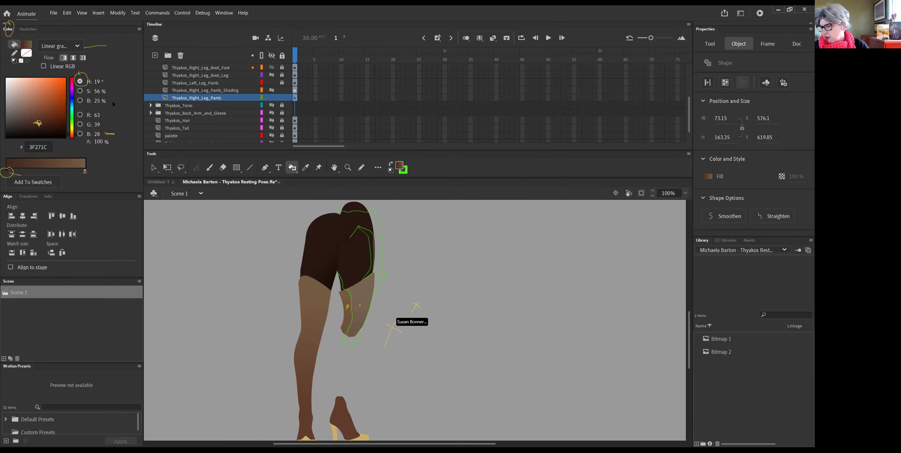
pyautogui.click(455, 274)
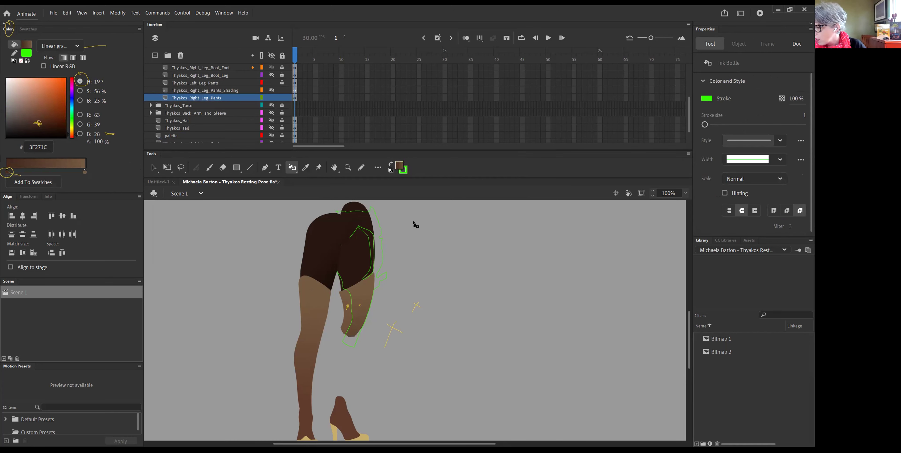
# Choose the Paint Bucket tool and fill the right leg below the shorts with the brown linear gradient
pyautogui.click(378, 167)
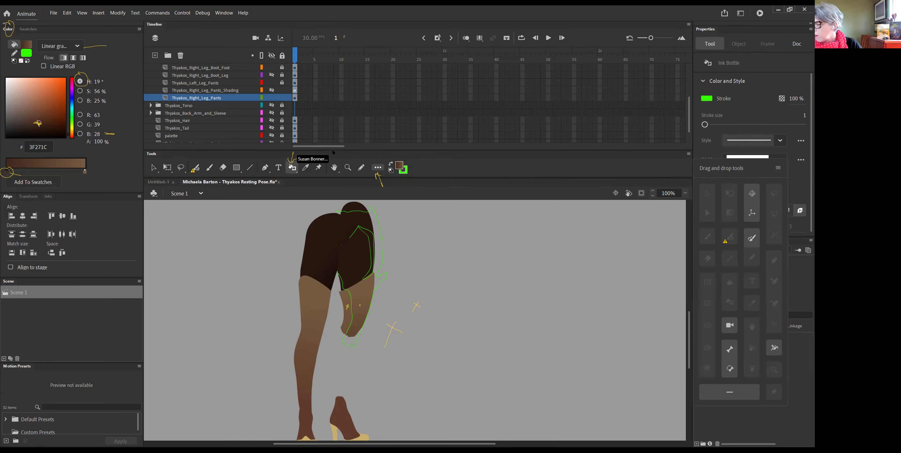
pyautogui.click(292, 168)
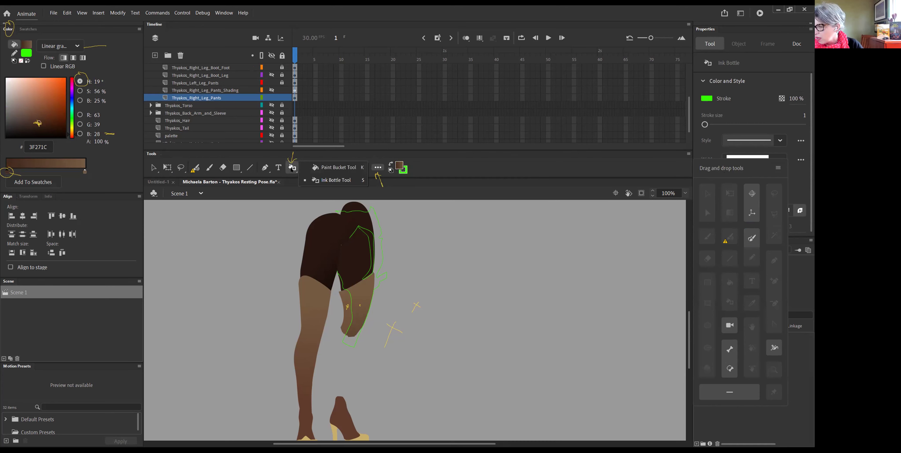
pyautogui.click(314, 168)
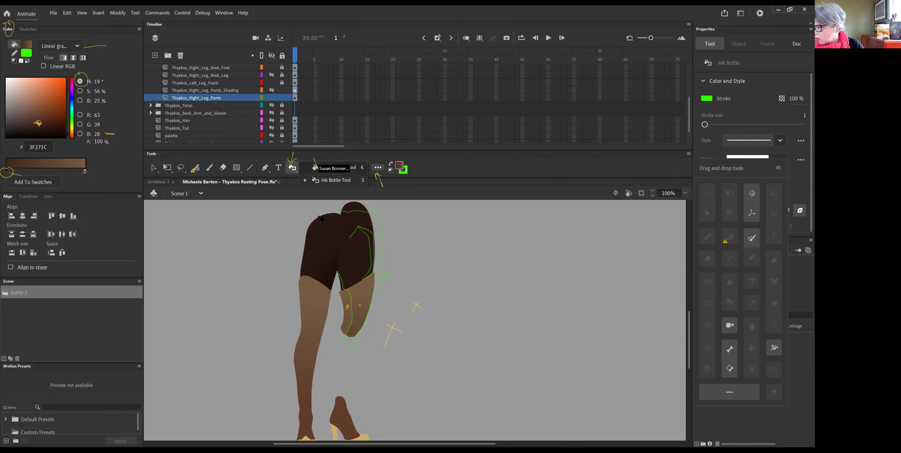
pyautogui.click(623, 283)
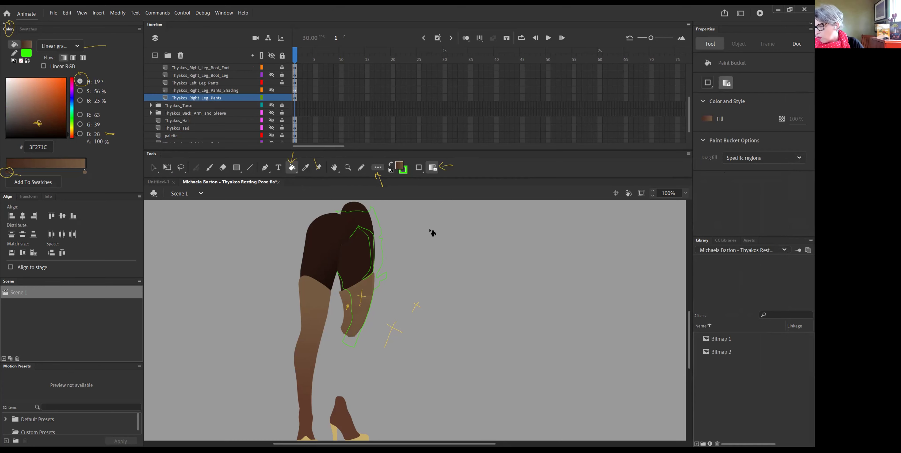
# Select the right leg's brown gradient with the Gradient Transform tool and pull its width in to the leg's outer edge
pyautogui.press('v')
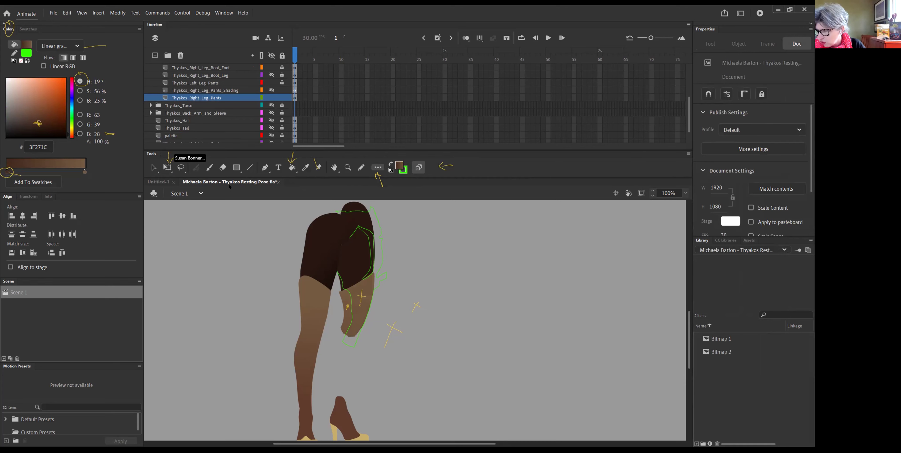
pyautogui.click(166, 167)
pyautogui.click(166, 167)
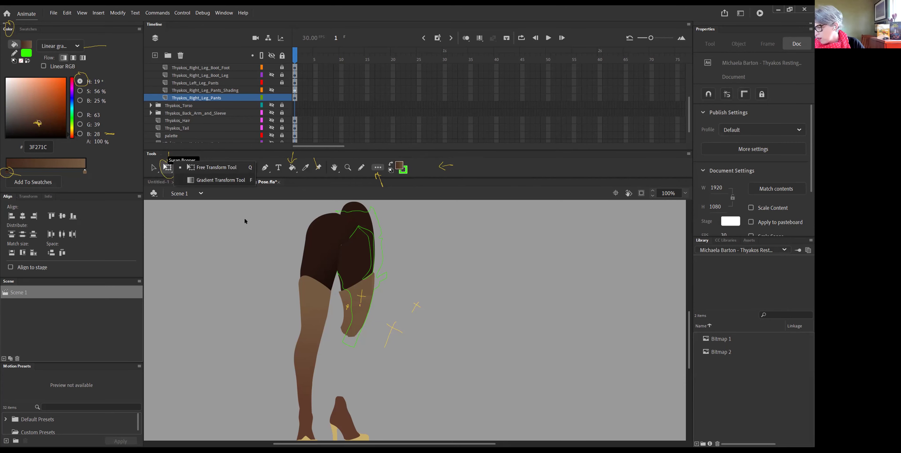
pyautogui.press('f')
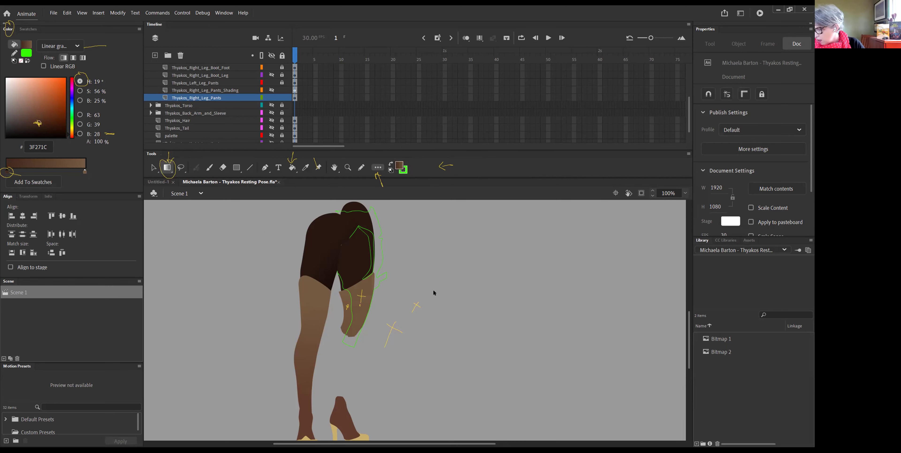
pyautogui.click(357, 309)
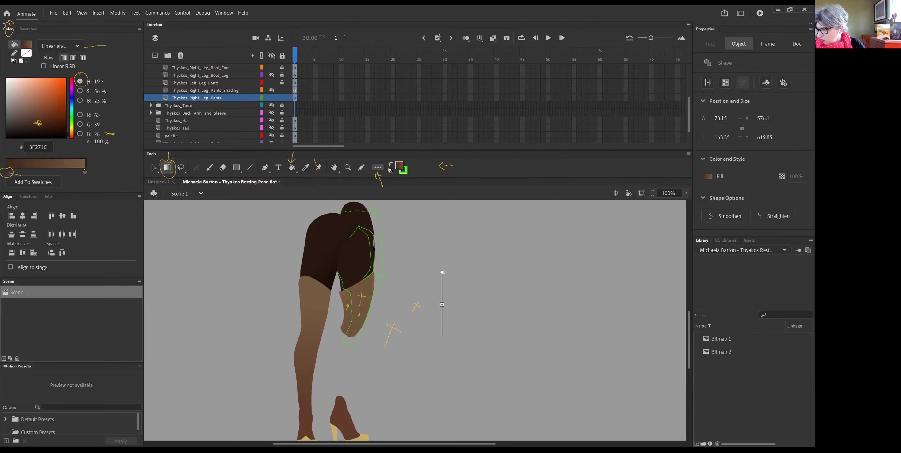
pyautogui.moveTo(442, 304); pyautogui.dragTo(377, 305)
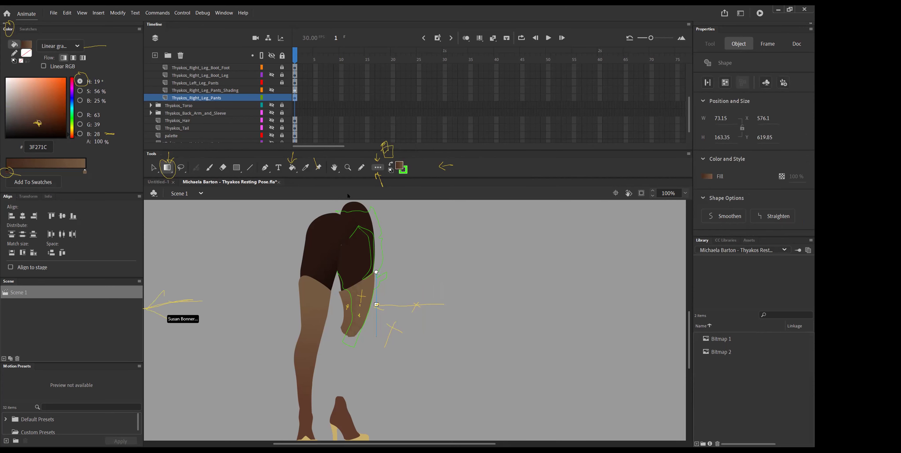
# Move the brown gradient's centre onto the right leg and narrow its width to roughly fit the leg
pyautogui.hotkey('ctrl', '-')
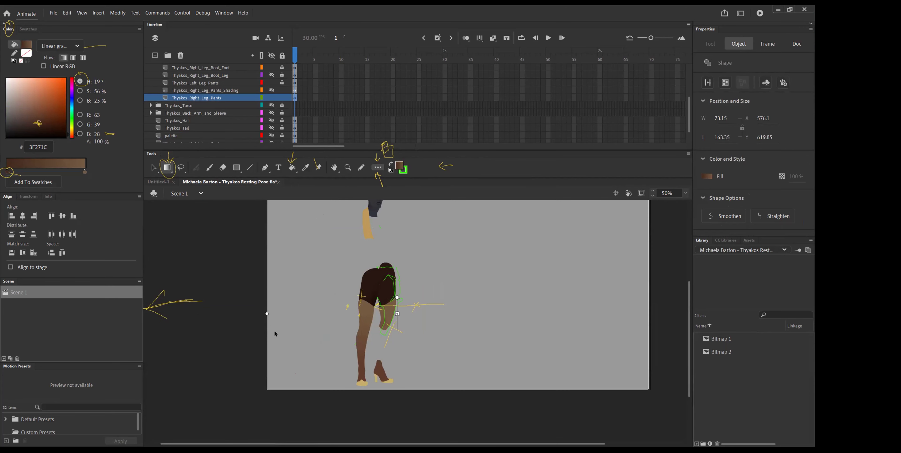
pyautogui.moveTo(266, 314); pyautogui.dragTo(352, 314)
pyautogui.moveTo(480, 314); pyautogui.dragTo(370, 314)
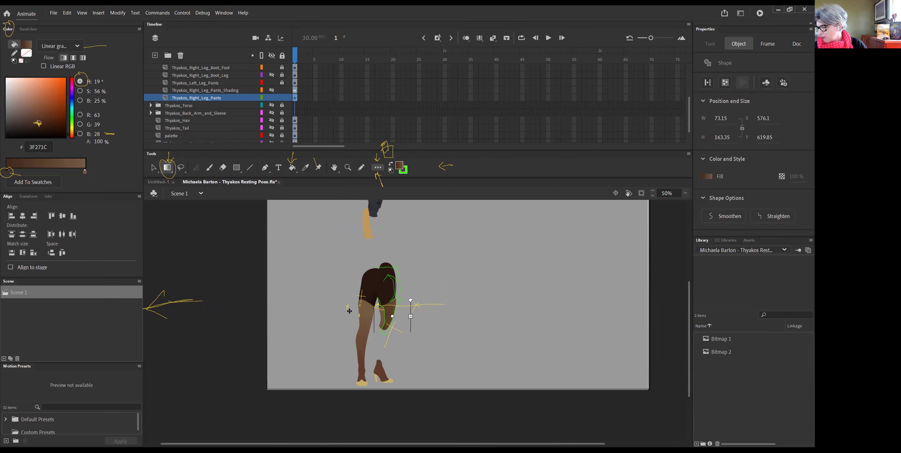
pyautogui.scroll(2, 360, 312)
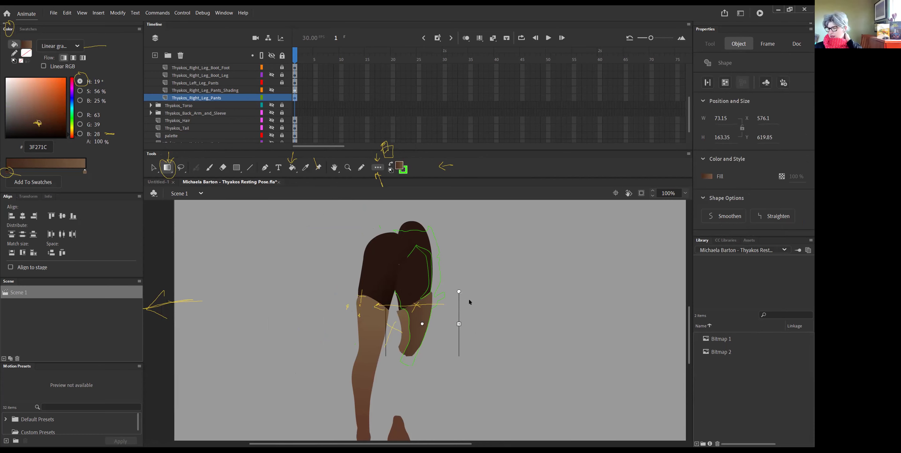
pyautogui.moveTo(495, 338); pyautogui.dragTo(461, 315)
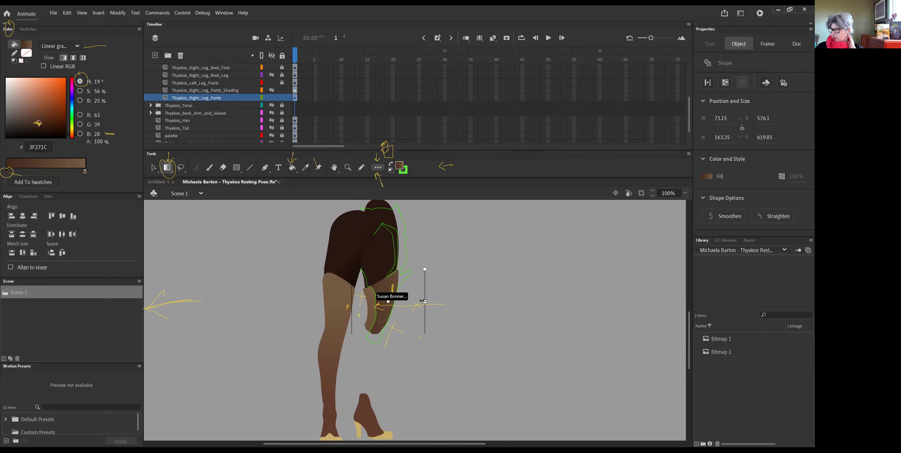
pyautogui.moveTo(424, 301); pyautogui.dragTo(385, 300)
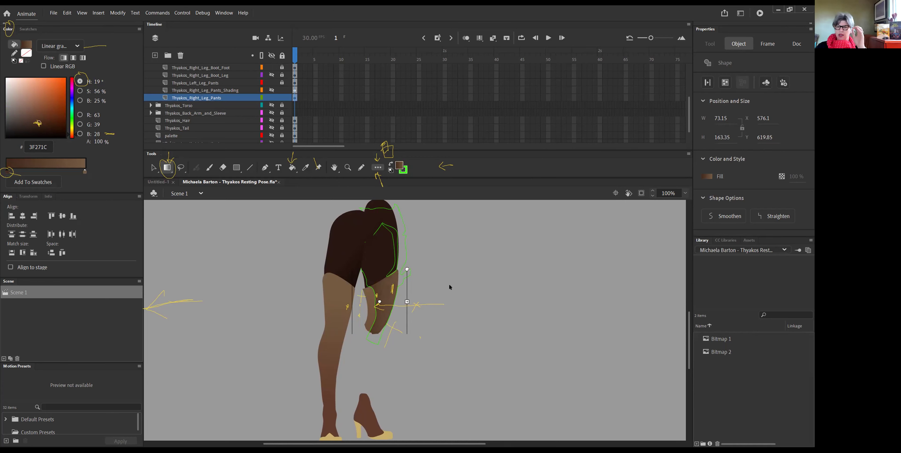
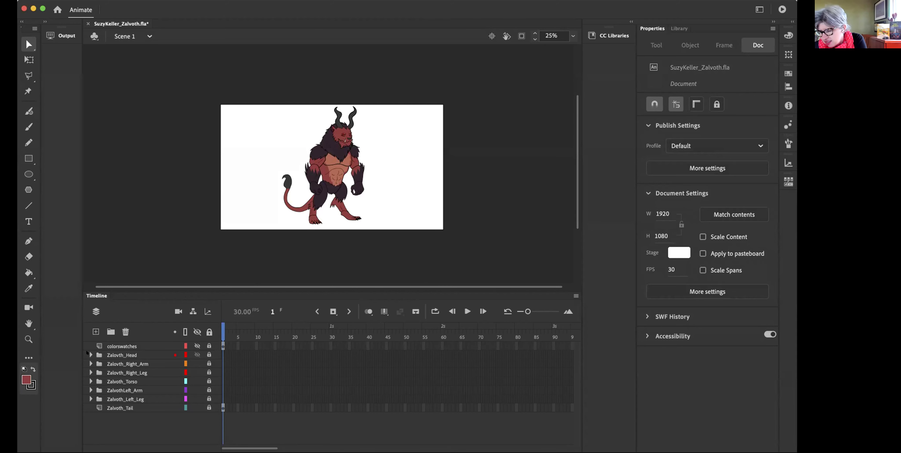
# In the Zalvoth document, expand the head, mane, right arm, right leg and torso layer folders
pyautogui.click(90, 355)
pyautogui.click(100, 391)
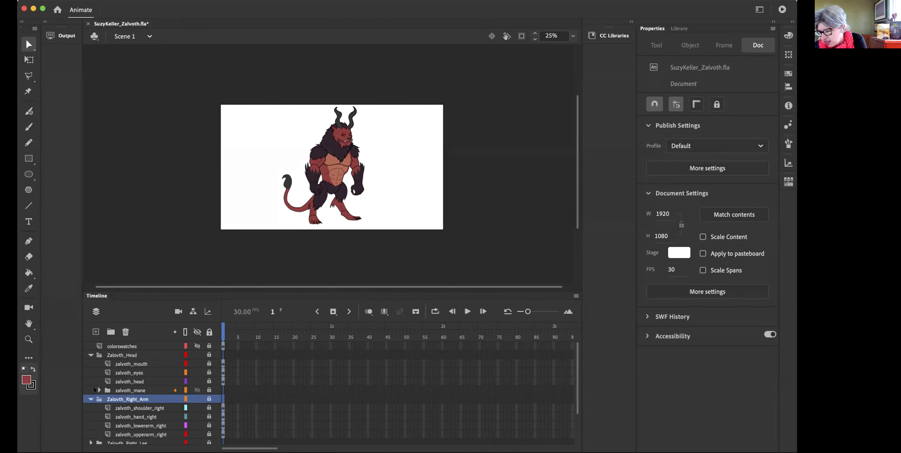
pyautogui.click(99, 390)
pyautogui.scroll(-4, 100, 389)
pyautogui.click(88, 399)
pyautogui.scroll(-3, 87, 397)
pyautogui.click(90, 408)
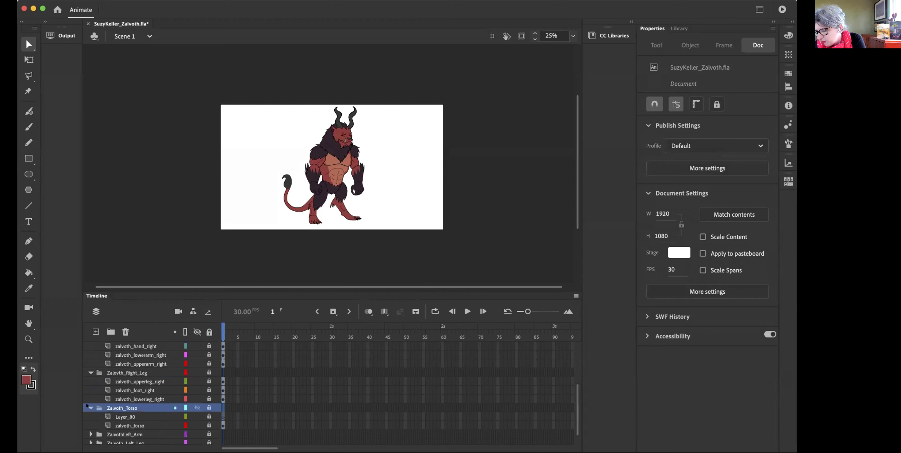
# Delete Layer_80 from the Zalvoth_Torso folder
pyautogui.scroll(-2, 87, 406)
pyautogui.click(121, 400)
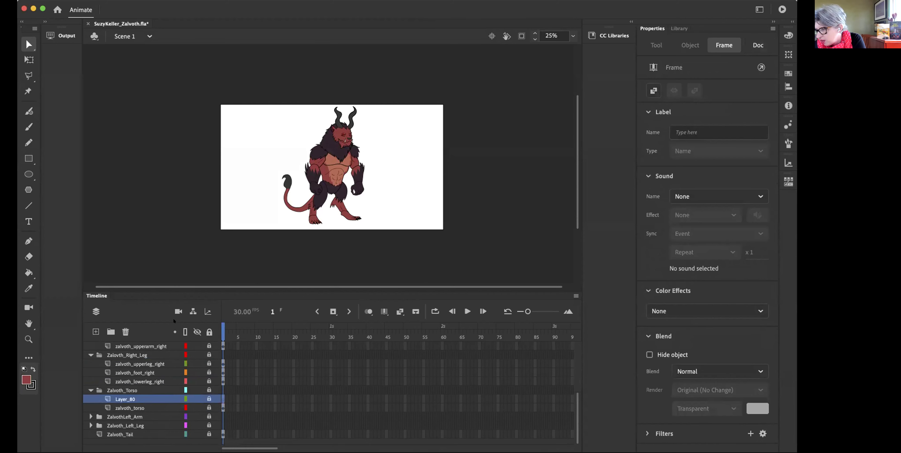
pyautogui.click(125, 331)
# Expand the left arm and left leg layer folders of the Zalvoth character
pyautogui.click(91, 417)
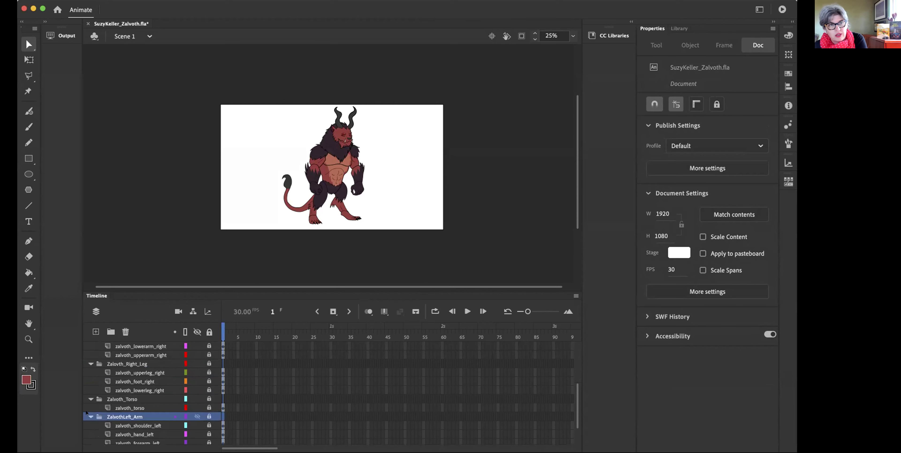
pyautogui.scroll(-3, 87, 413)
pyautogui.click(86, 423)
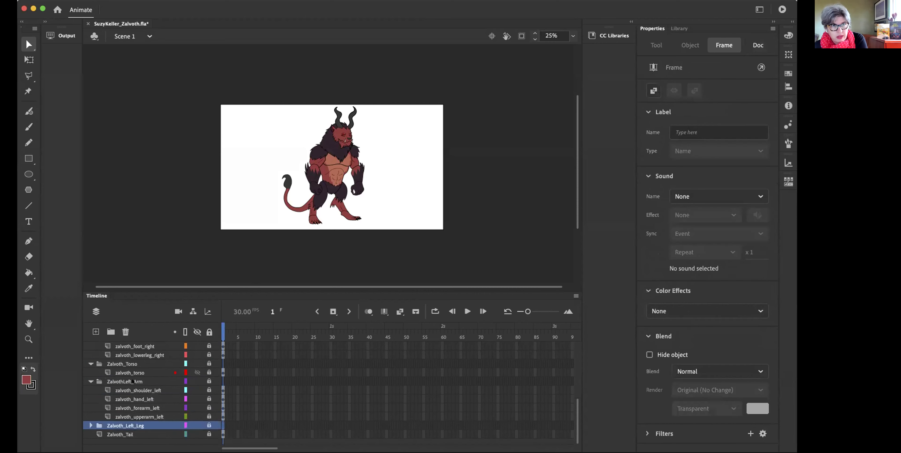
pyautogui.click(91, 425)
pyautogui.scroll(-2, 105, 402)
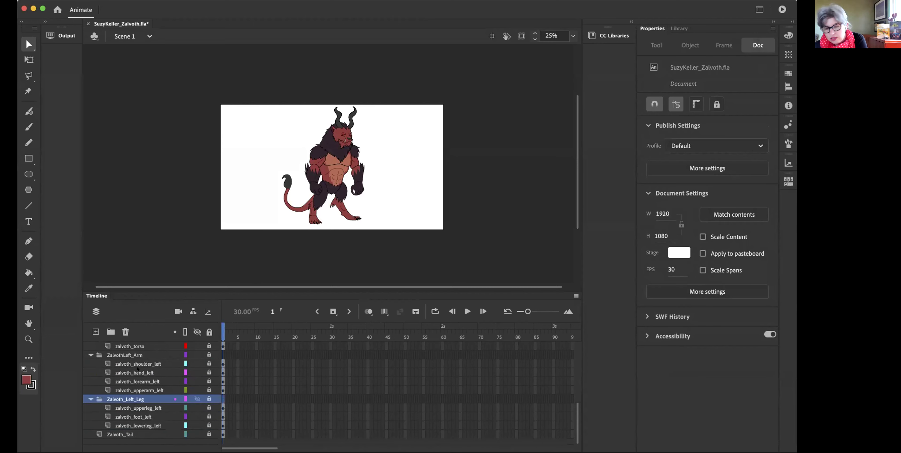
# Review the names and order of all Zalvoth layers, from the head folder down to the tail
pyautogui.scroll(10, 137, 368)
pyautogui.scroll(-10, 137, 368)
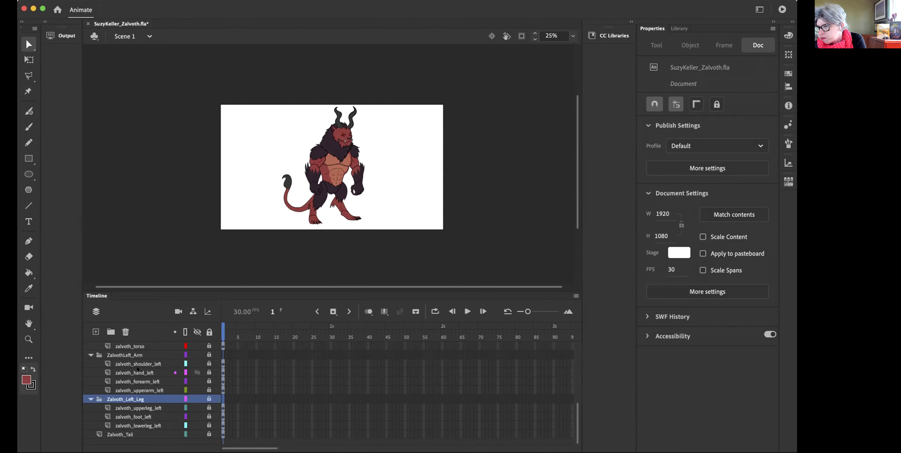
pyautogui.scroll(5, 138, 368)
pyautogui.hscroll(3, 138, 369)
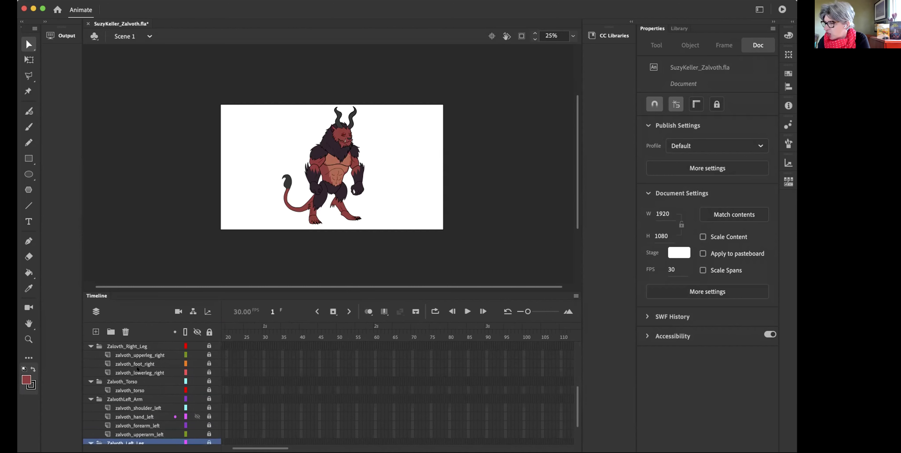
pyautogui.scroll(6, 137, 368)
pyautogui.hscroll(3, 138, 369)
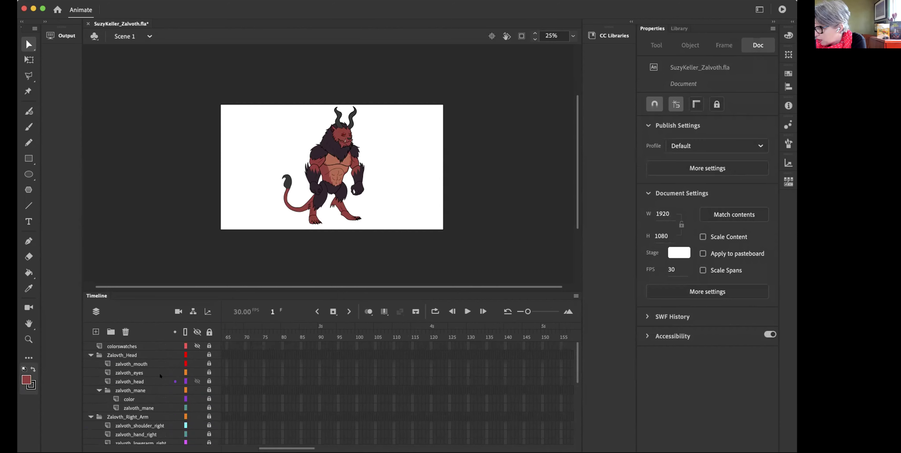
pyautogui.scroll(-10, 160, 376)
pyautogui.hscroll(-3, 160, 376)
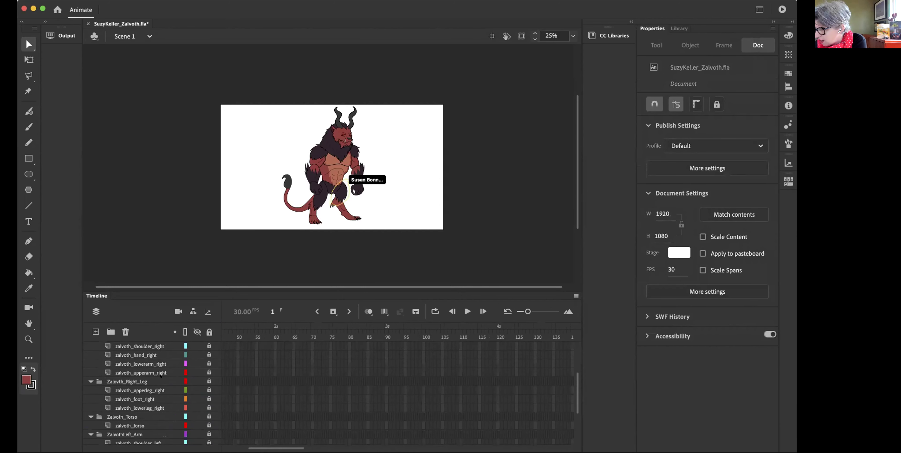
pyautogui.scroll(-2, 145, 398)
pyautogui.hscroll(-2, 145, 398)
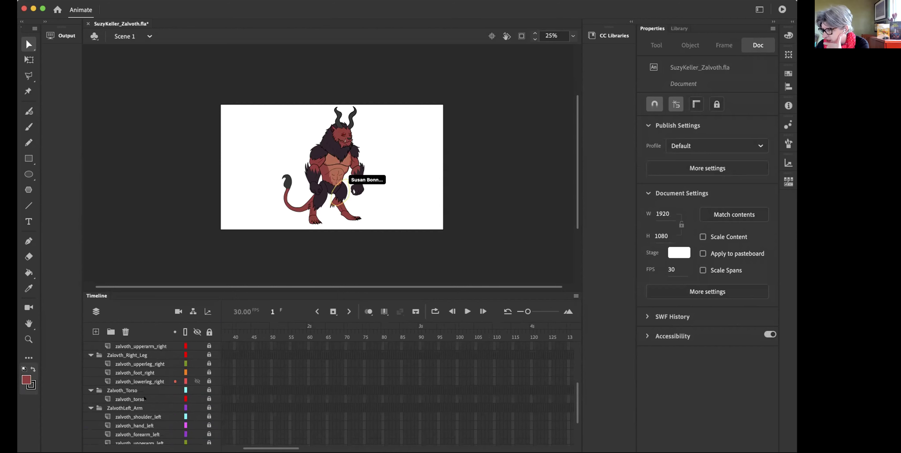
# Select the zalvoth_upperleg_right layer without renaming anything and check how the leg layers fit into the full layer stack
pyautogui.doubleClick(138, 382)
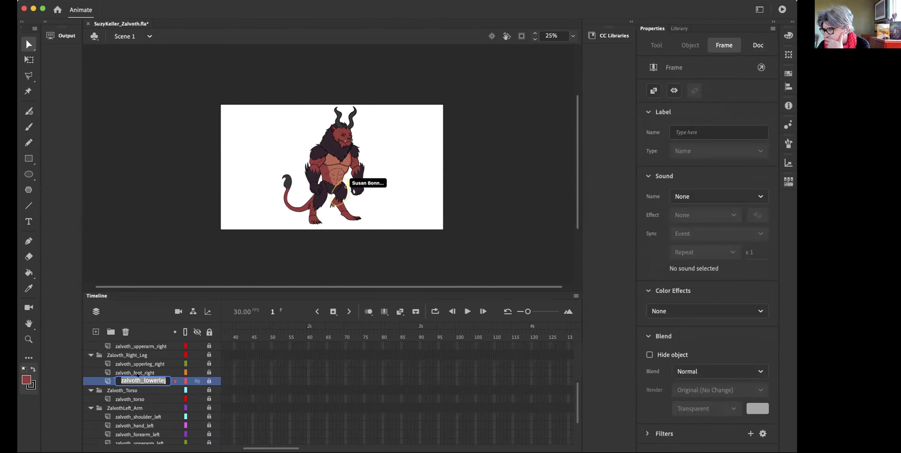
pyautogui.click(136, 373)
pyautogui.click(127, 364)
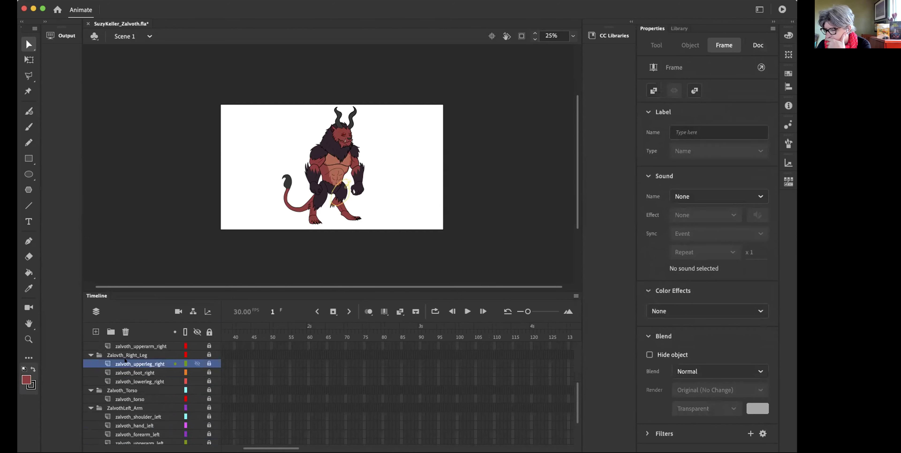
pyautogui.click(197, 363)
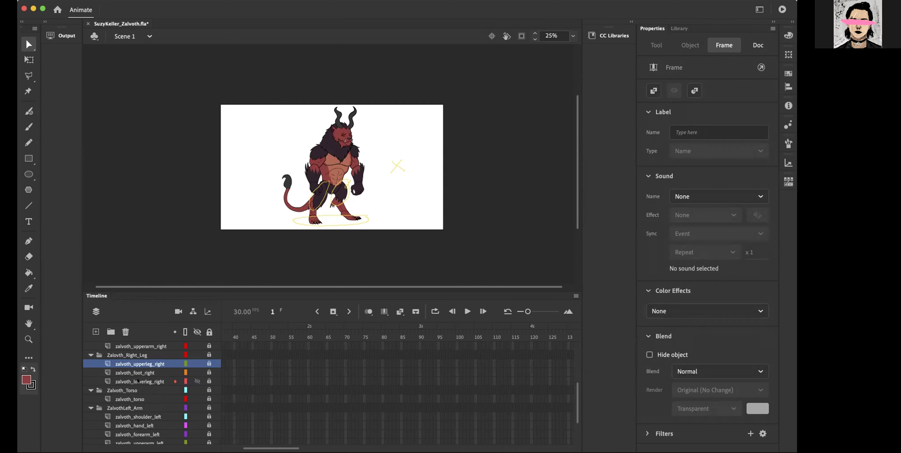
pyautogui.scroll(10, 139, 375)
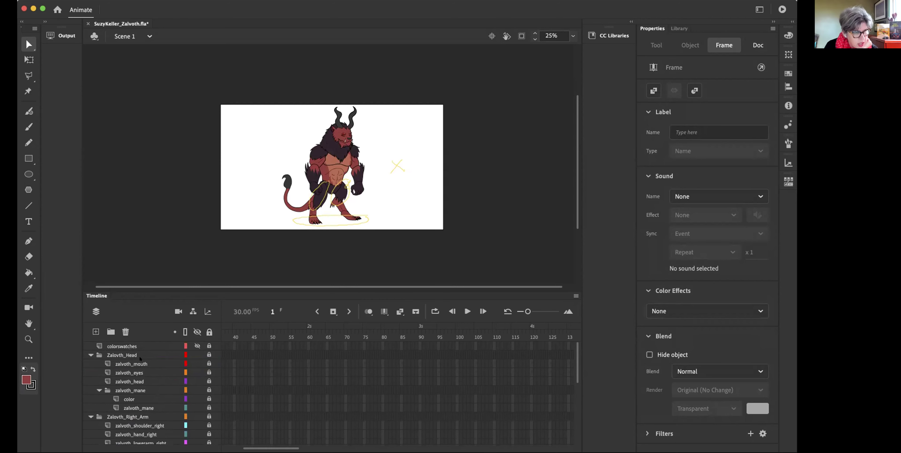
pyautogui.scroll(-10, 139, 358)
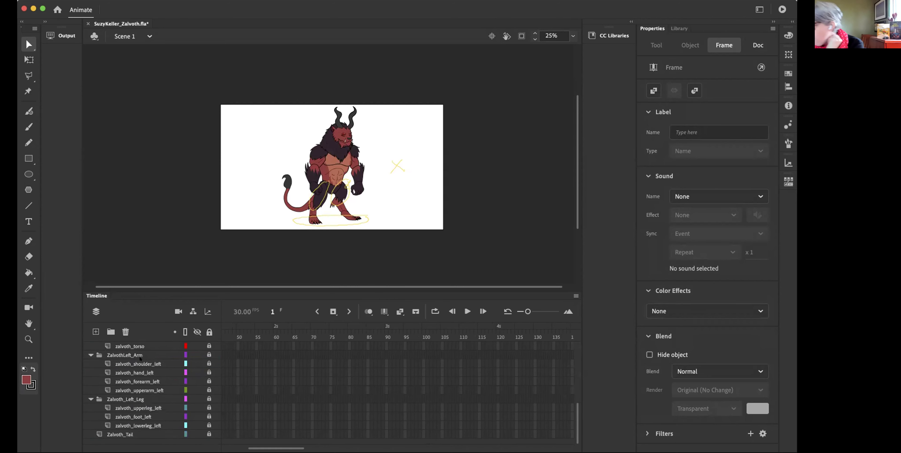
pyautogui.scroll(10, 141, 358)
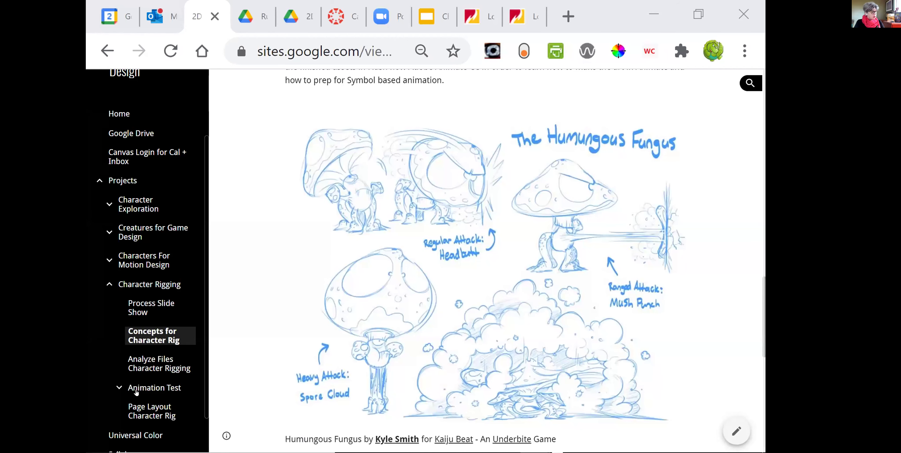
# On the 2D Character Design course site, open the Universal Color page and view the I See U Universal Color Palette section
pyautogui.scroll(-2, 133, 388)
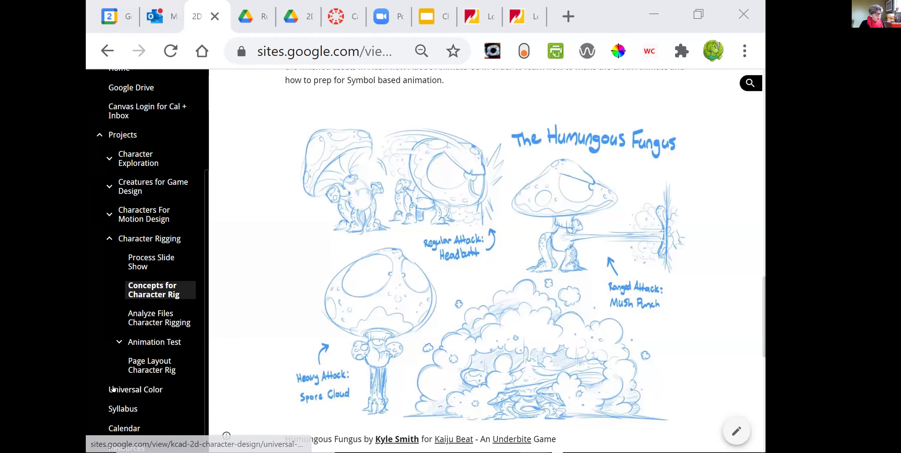
pyautogui.click(119, 391)
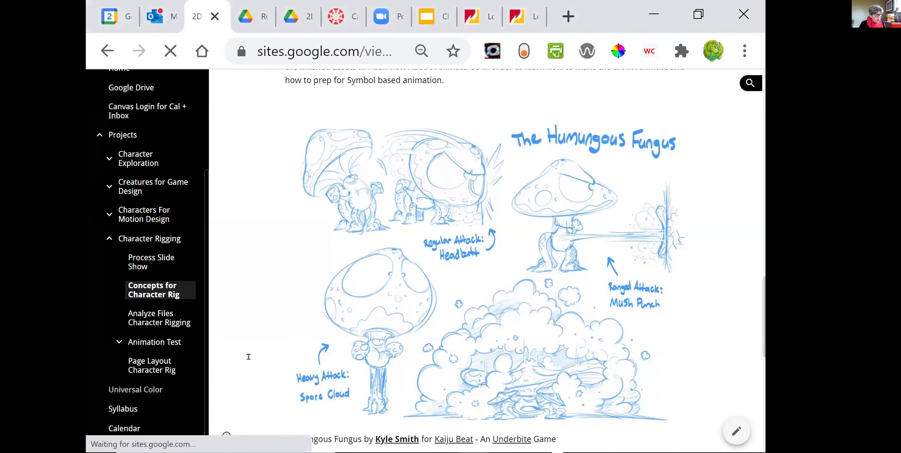
pyautogui.scroll(-2, 408, 343)
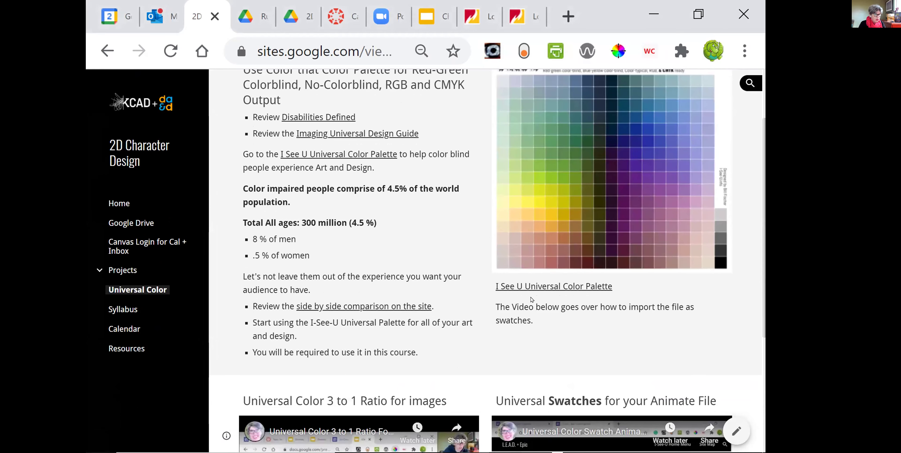
# Open the .clr color swatch file linked on the Universal Color page, select its web address, and return to the course site
pyautogui.scroll(-6, 530, 300)
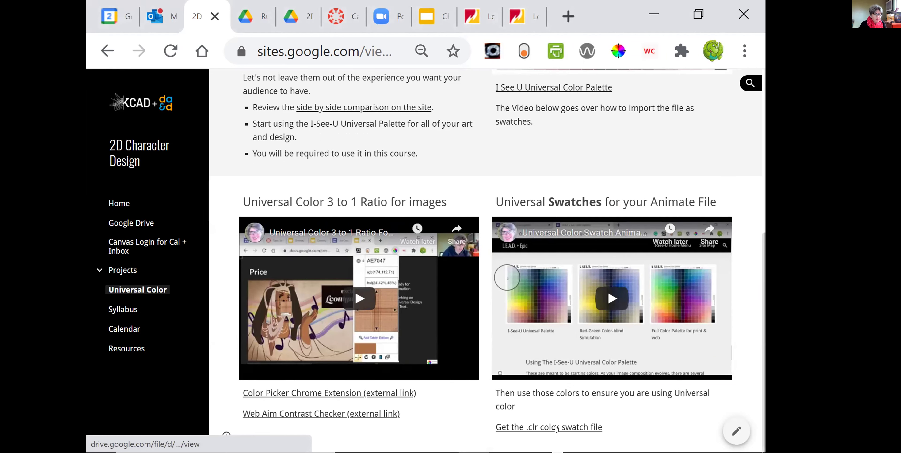
pyautogui.click(556, 428)
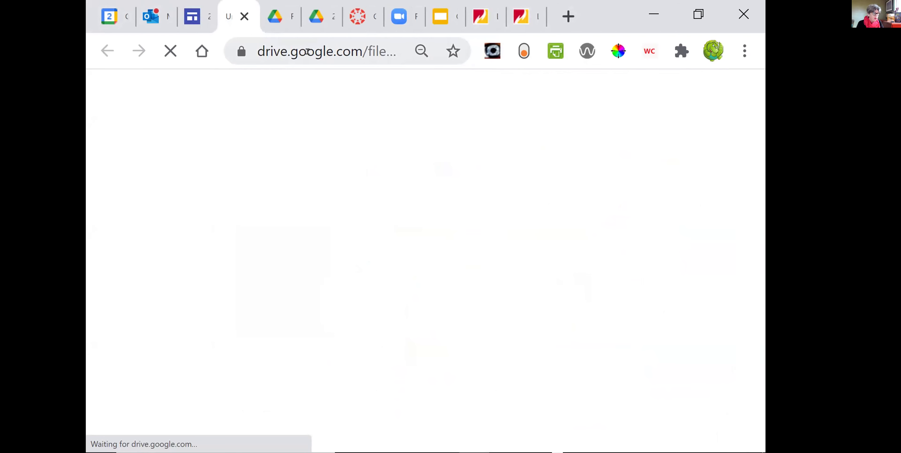
pyautogui.click(307, 52)
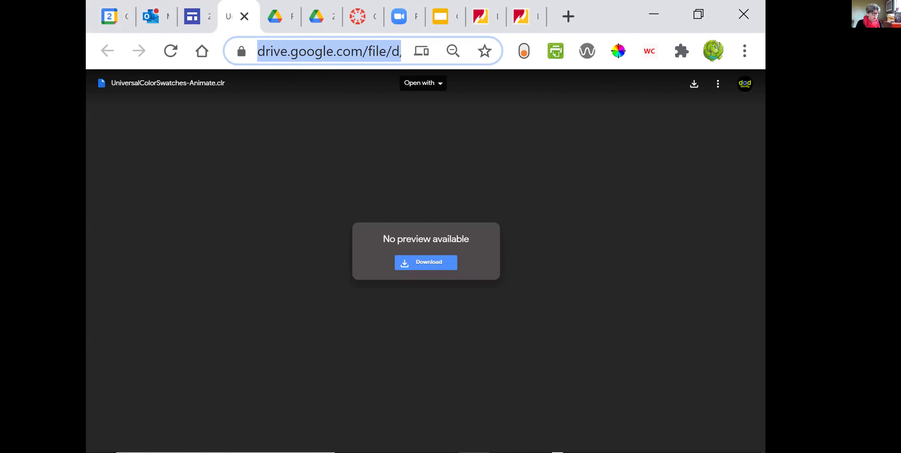
pyautogui.press('End')
pyautogui.hotkey('alt', 'Tab')
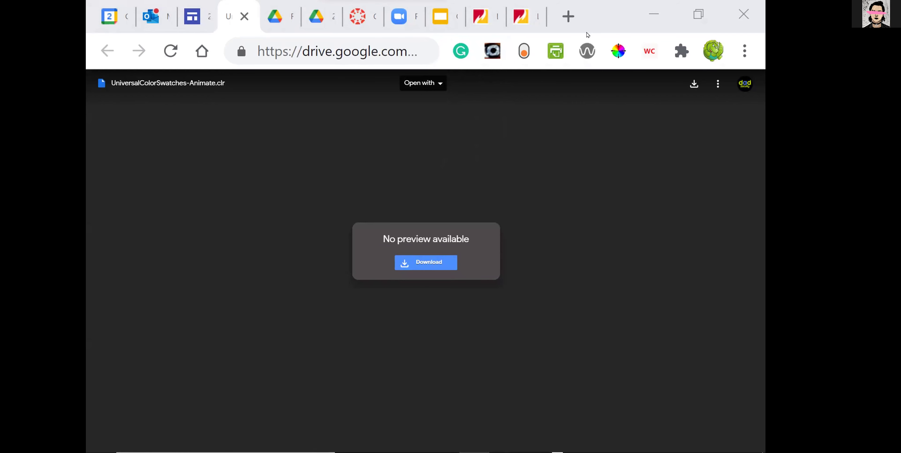
pyautogui.click(595, 17)
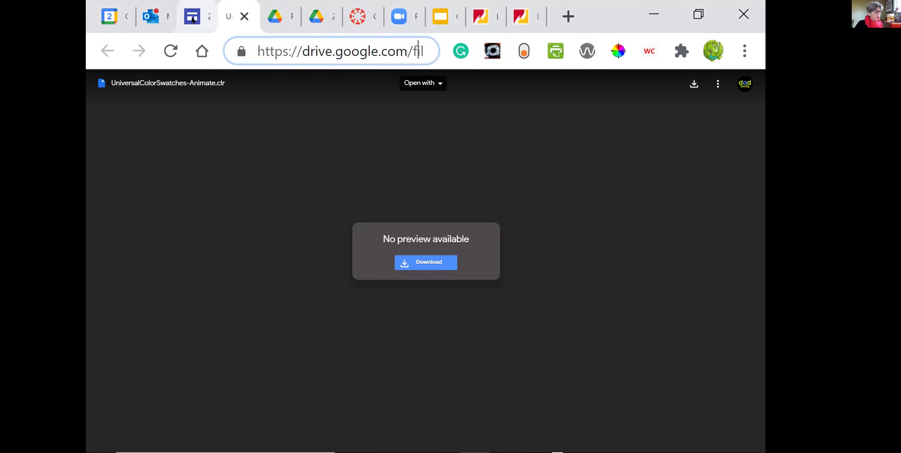
pyautogui.click(192, 18)
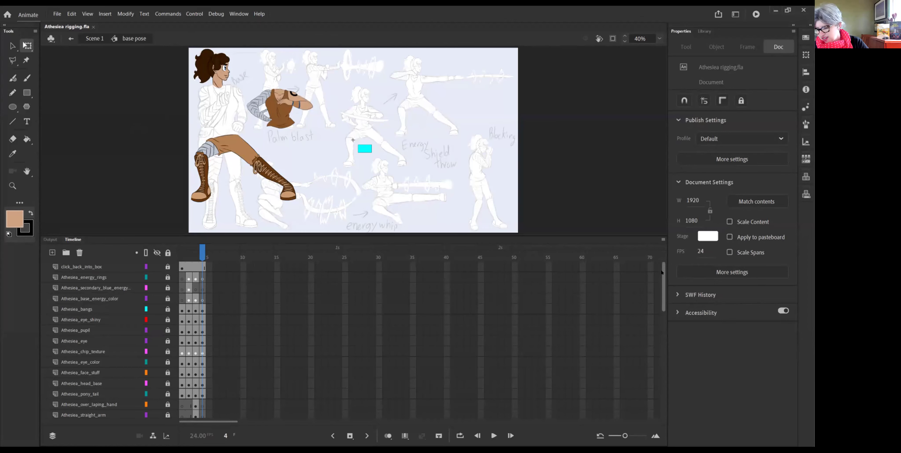
# In Athesiea rigging.fla in Animate, go back to Scene 1 and reopen the base pose symbol for editing
pyautogui.moveTo(661, 274)
pyautogui.mouseDown()
pyautogui.moveTo(660, 396)
pyautogui.moveTo(665, 265)
pyautogui.mouseUp()
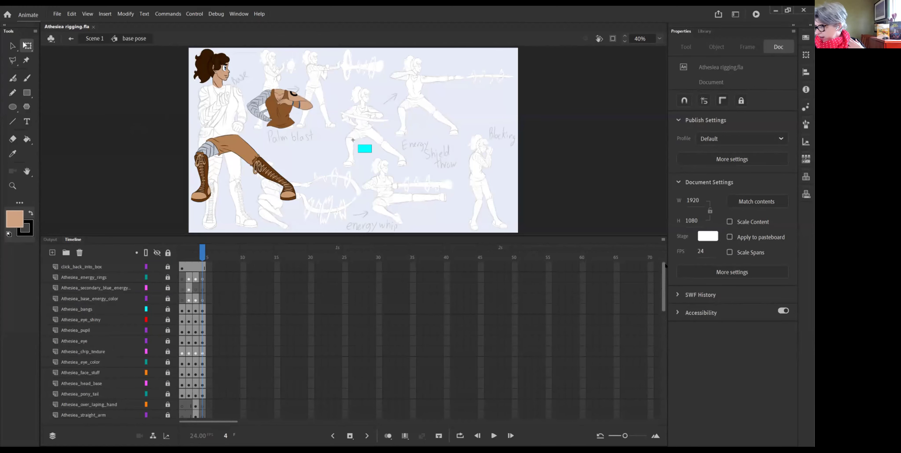
pyautogui.click(97, 38)
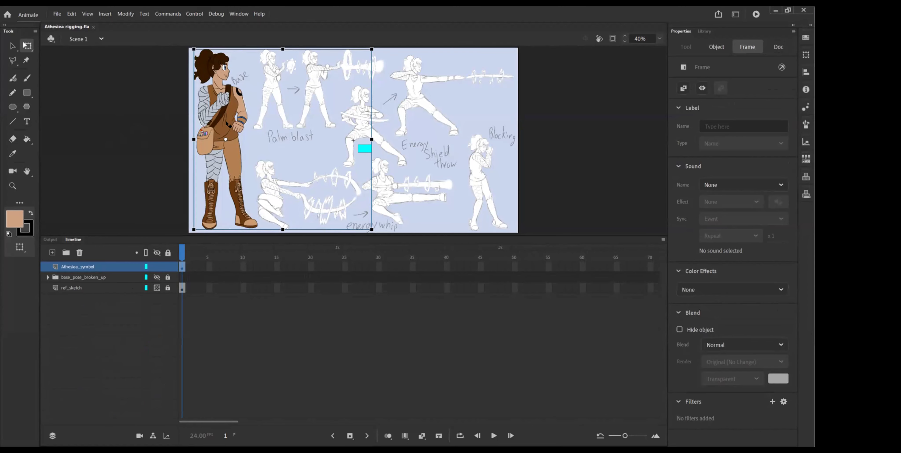
pyautogui.click(355, 117)
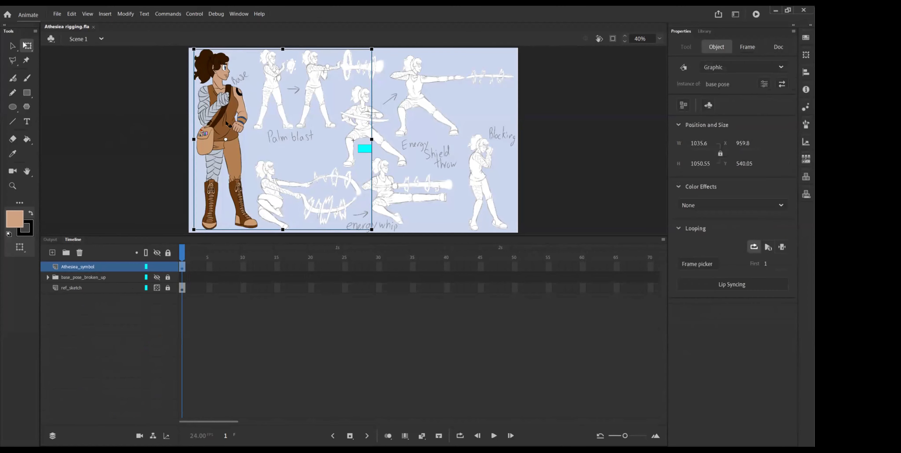
pyautogui.doubleClick(362, 144)
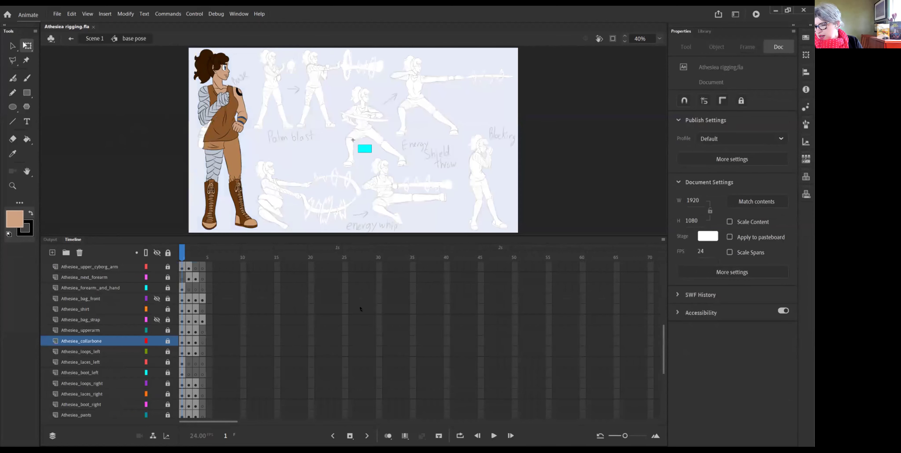
# Step back and forth through frames 1 to 4 of the base pose symbol to compare the character's poses
pyautogui.click(189, 254)
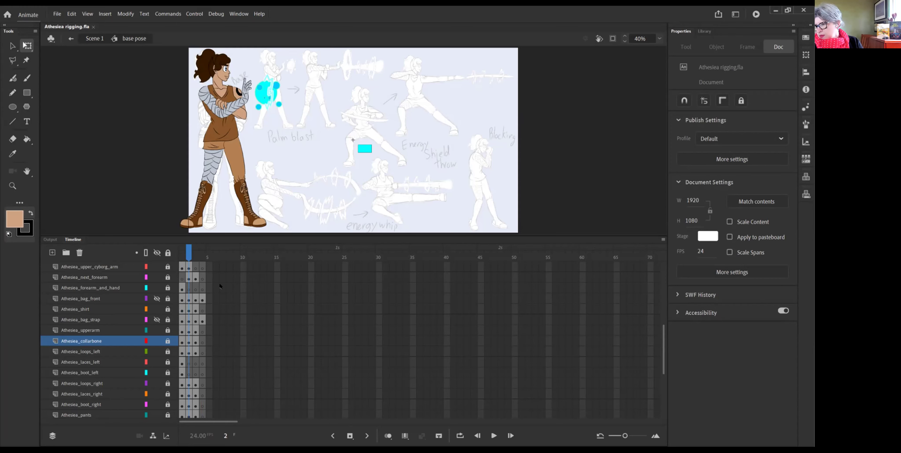
pyautogui.click(196, 254)
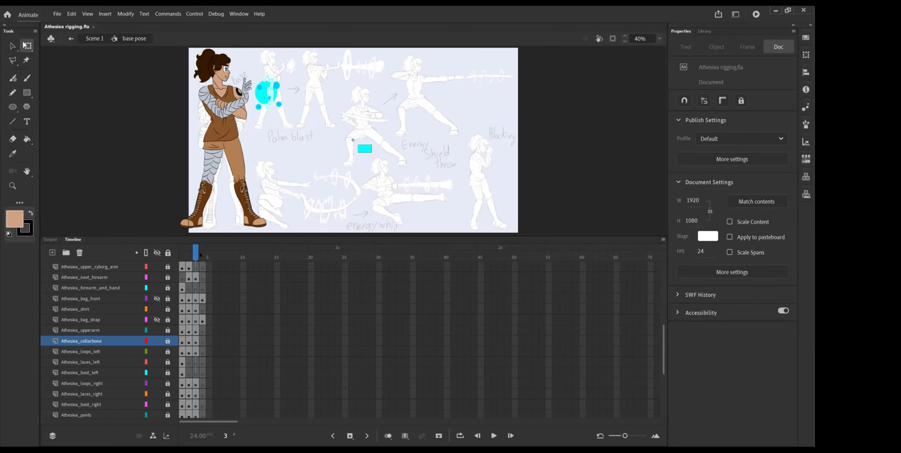
pyautogui.click(203, 258)
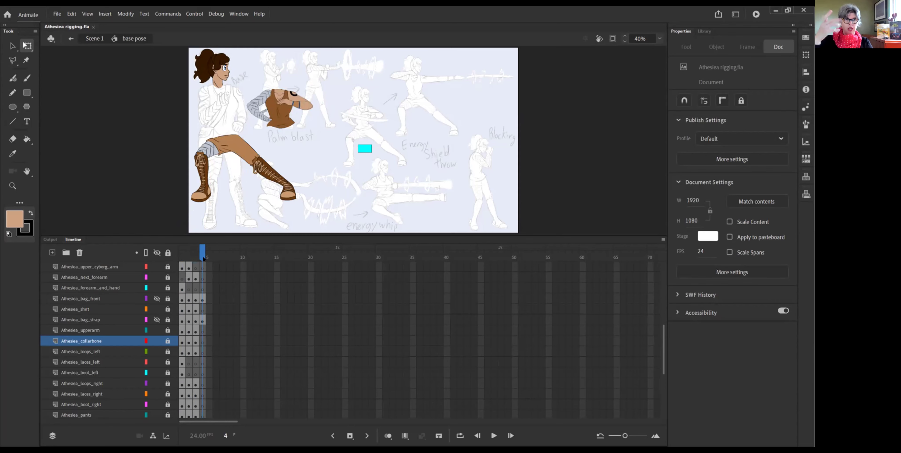
pyautogui.click(196, 255)
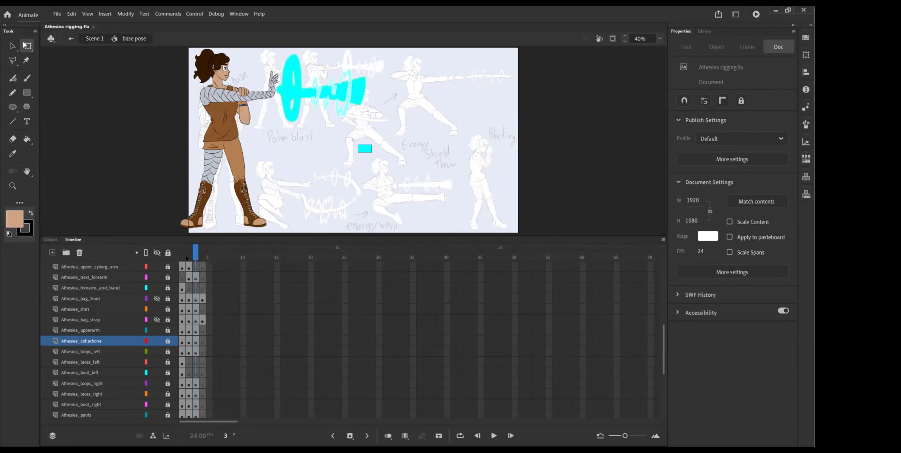
pyautogui.click(186, 253)
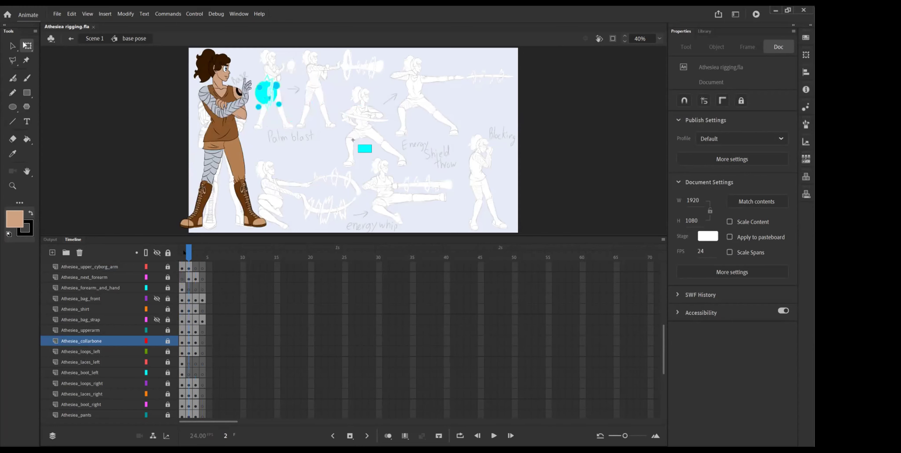
pyautogui.click(194, 254)
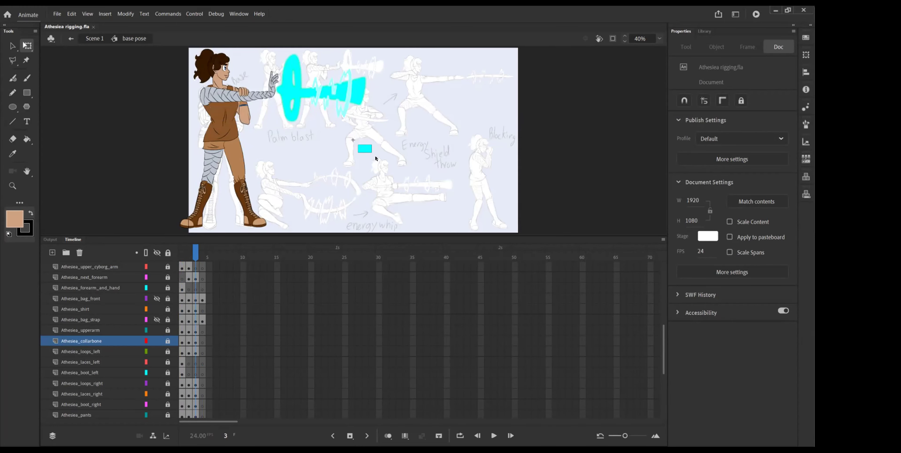
pyautogui.click(203, 254)
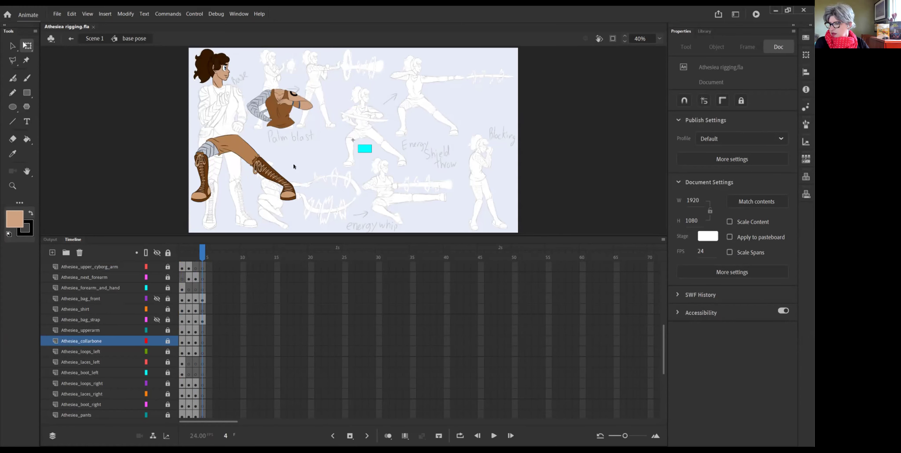
pyautogui.click(183, 249)
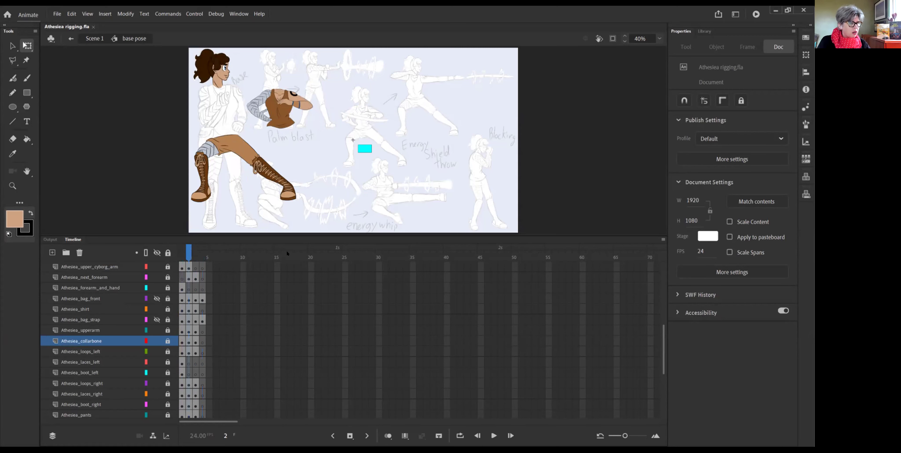
# Hide all layers of the base pose symbol, then show only Athesiea_new_skin_hand and Athesiea_new_hand
pyautogui.click(157, 250)
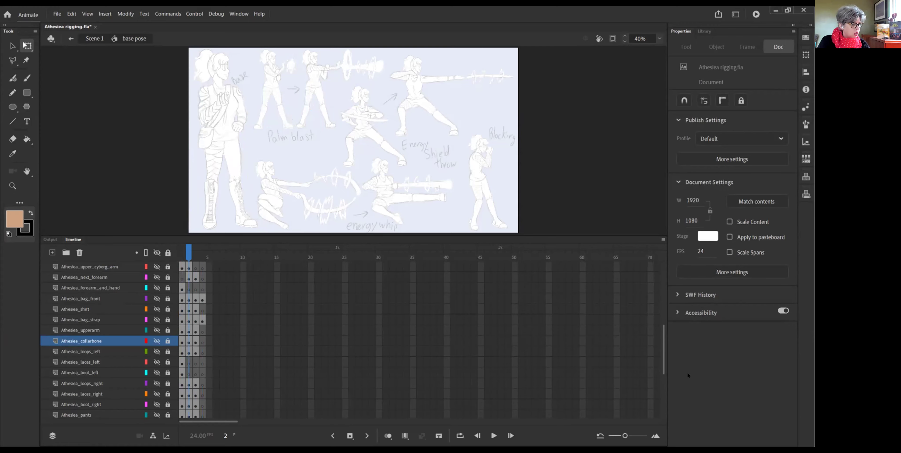
pyautogui.moveTo(662, 340); pyautogui.dragTo(658, 311)
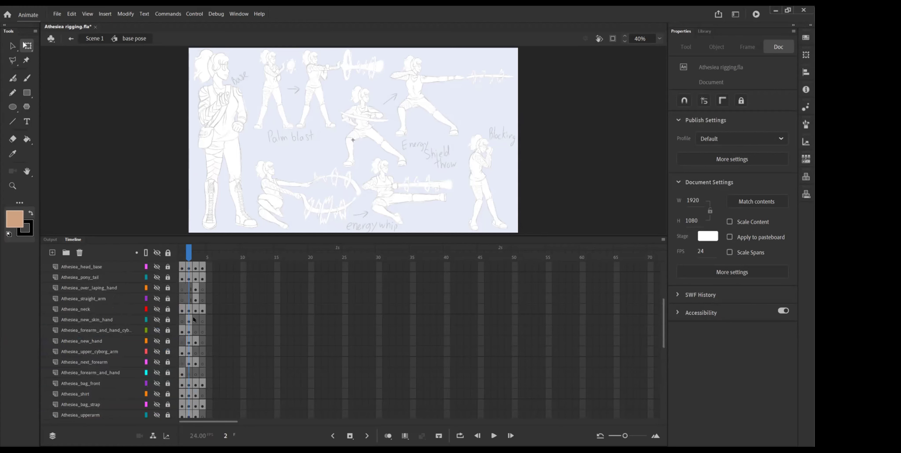
pyautogui.click(157, 320)
pyautogui.click(157, 341)
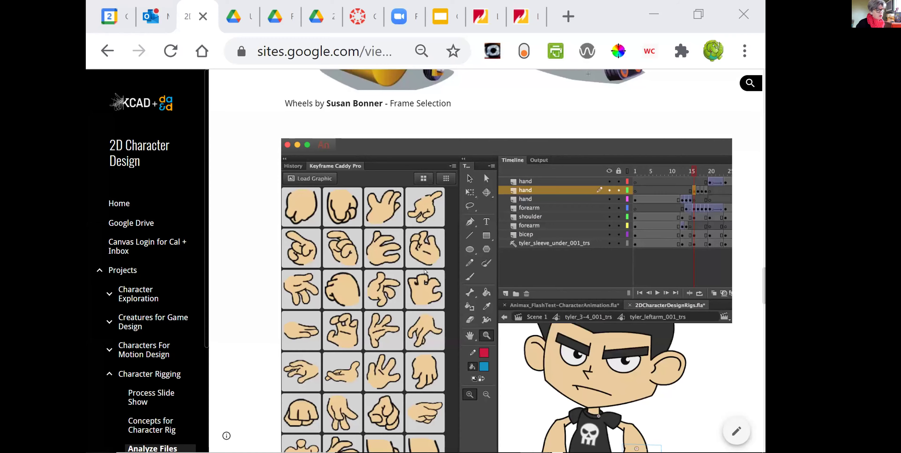
# On the course site's Analyze Files page, review the Tyler hand symbols, the Frame Picker example and the Biff layer timeline
pyautogui.scroll(-2, 425, 272)
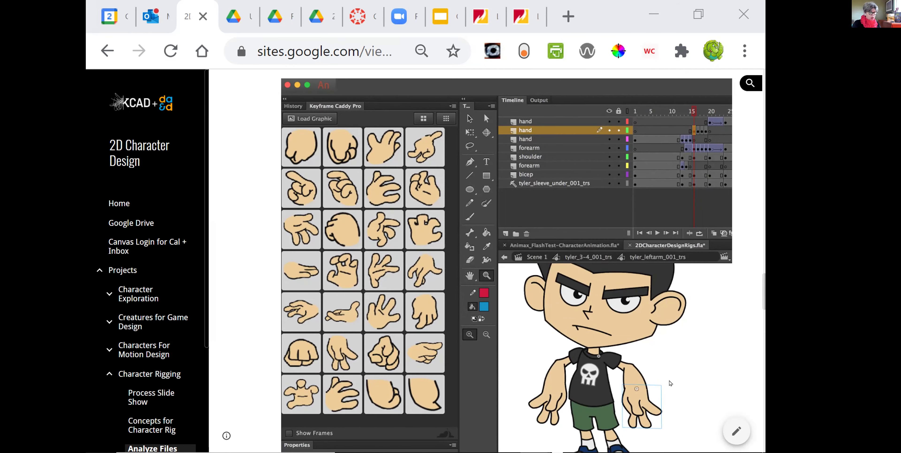
pyautogui.scroll(-15, 671, 384)
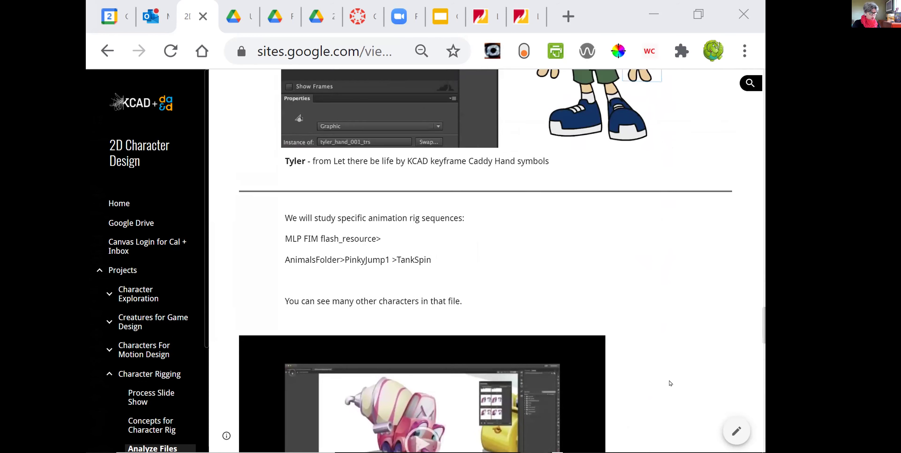
pyautogui.scroll(10, 670, 383)
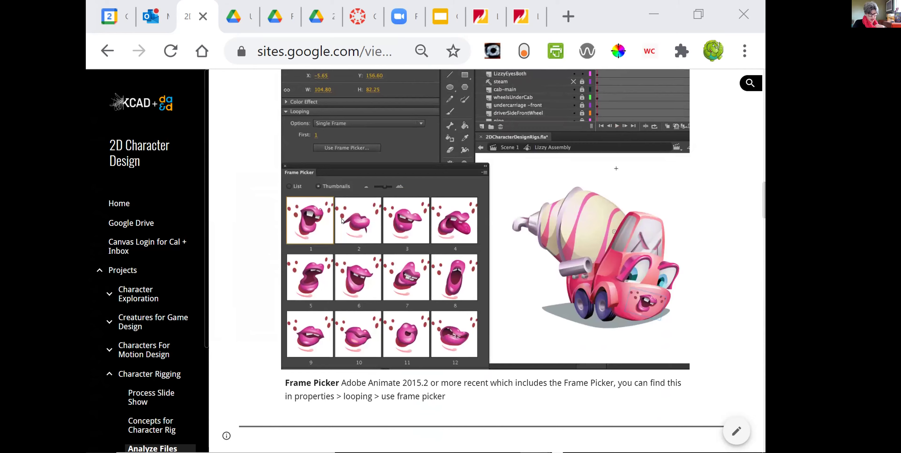
pyautogui.scroll(-10, 485, 226)
pyautogui.scroll(10, 484, 225)
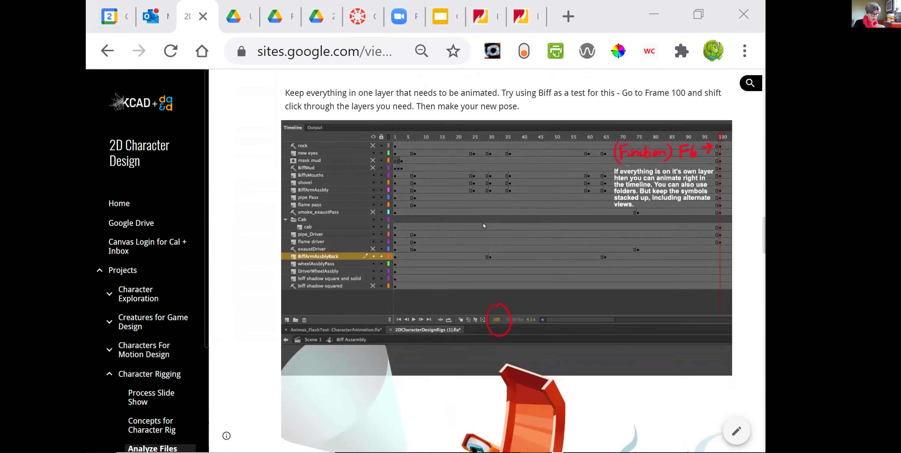
pyautogui.scroll(-5, 484, 226)
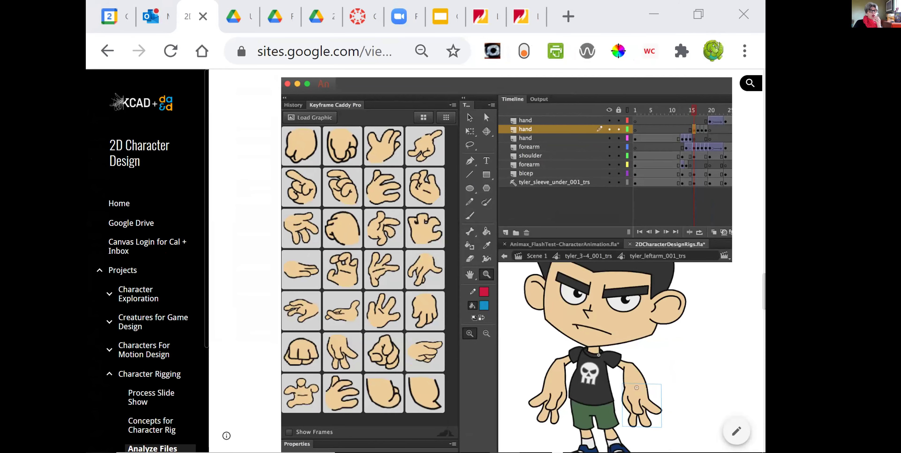
# Switch to Animate, bring up the 2DCharacterDesignRigs.fla document and enter the tyler_3-4_001_trs symbol
pyautogui.hotkey('alt', 'Tab')
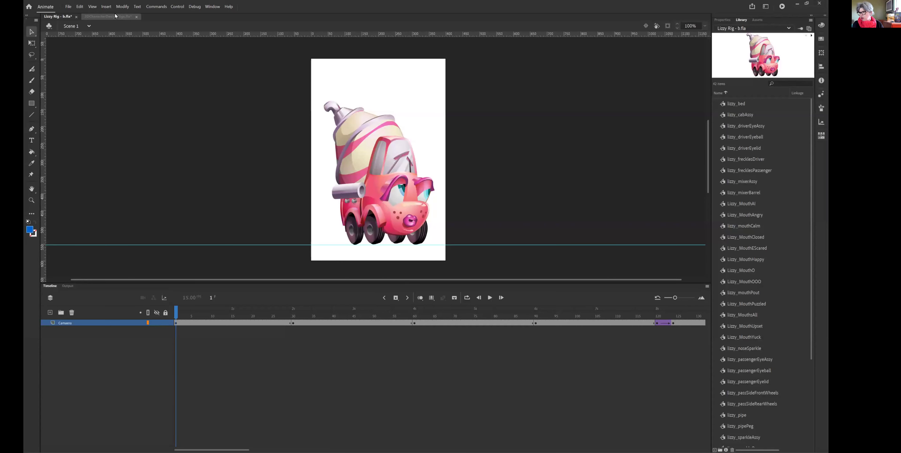
pyautogui.click(108, 16)
pyautogui.click(385, 226)
pyautogui.doubleClick(379, 231)
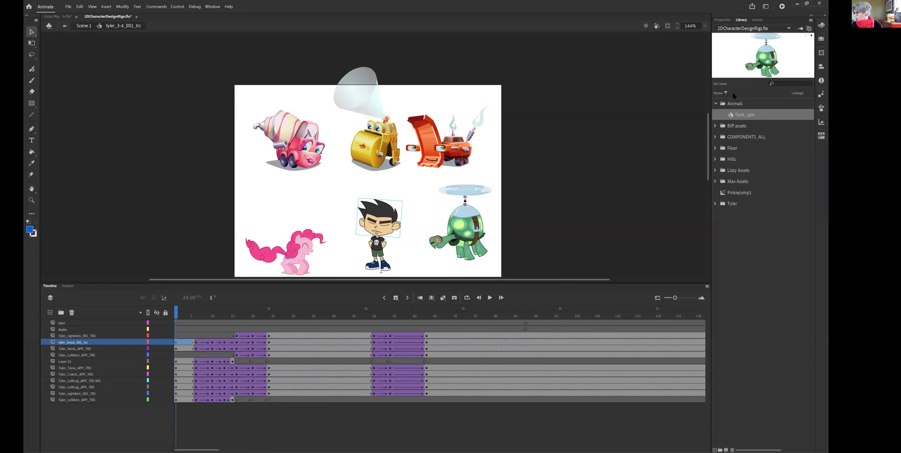
# Expand the Tyler library folder and preview its torso, sleeve, right shoe, right arm and right leg symbols
pyautogui.click(715, 204)
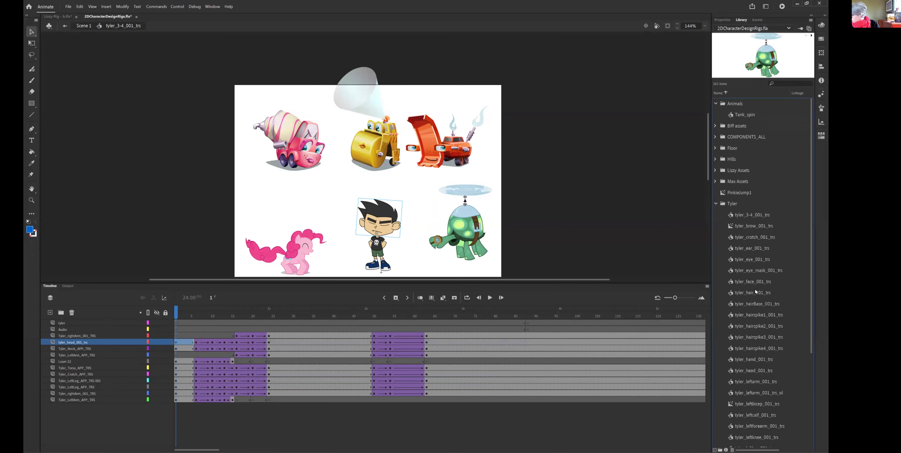
pyautogui.scroll(-4, 754, 300)
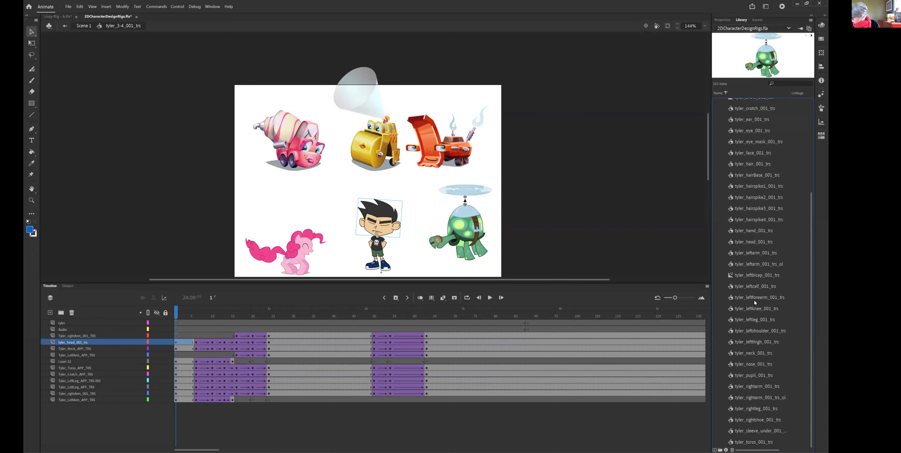
pyautogui.click(737, 443)
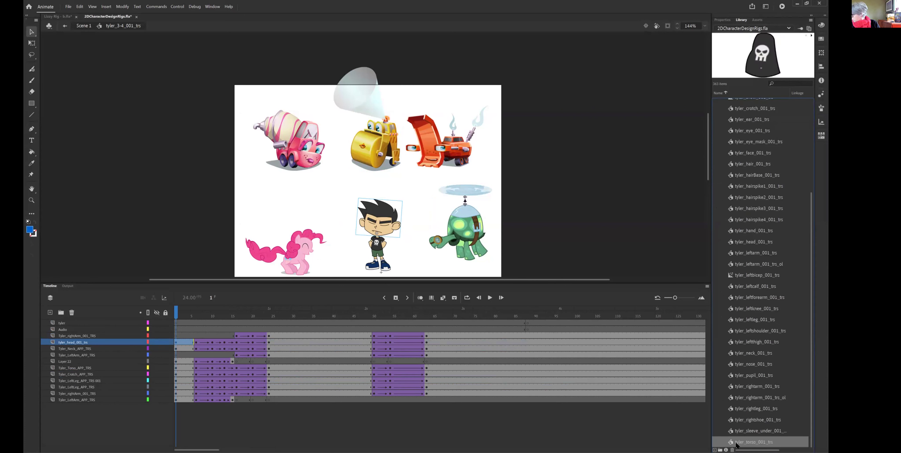
pyautogui.click(741, 431)
pyautogui.rightClick(740, 420)
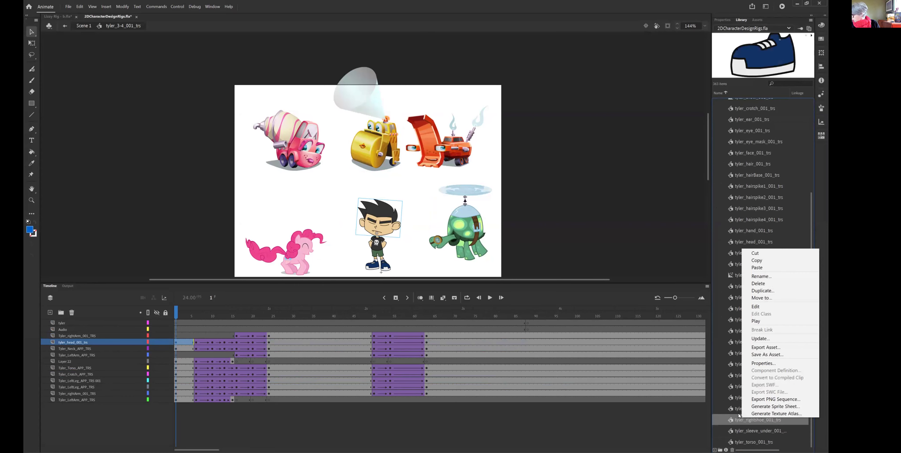
pyautogui.click(734, 397)
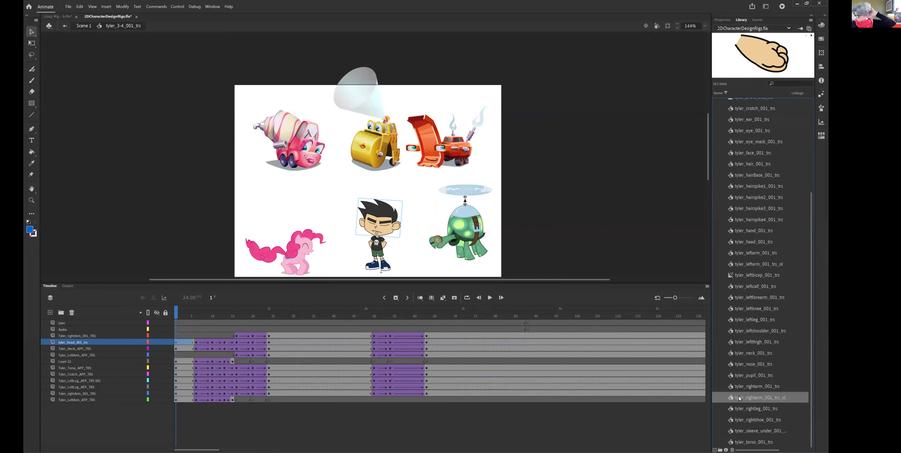
pyautogui.click(740, 409)
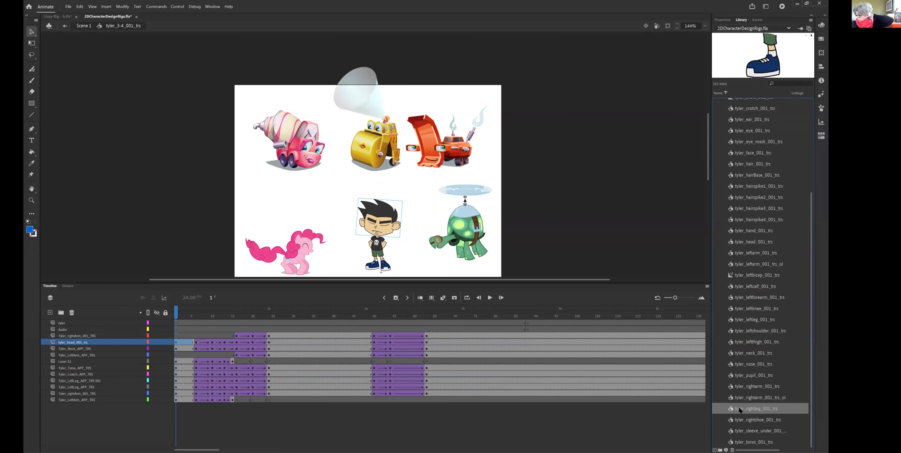
pyautogui.click(740, 398)
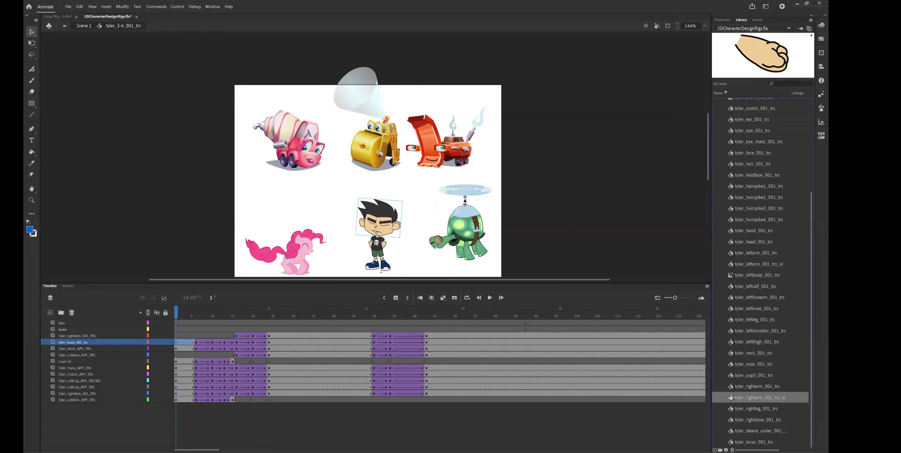
# Enter the tyler_rightarm_001_trs_ol symbol, scrub through its hand and forearm poses, and return to frame 1
pyautogui.doubleClick(730, 398)
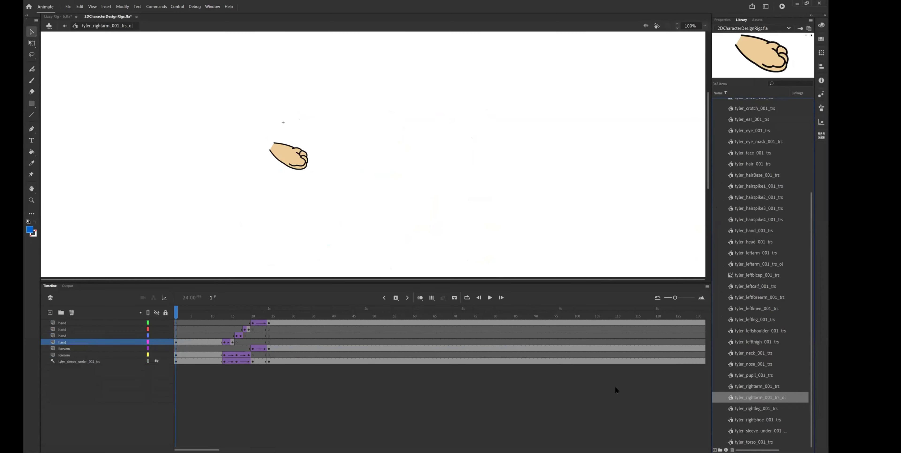
pyautogui.moveTo(177, 317); pyautogui.dragTo(246, 320)
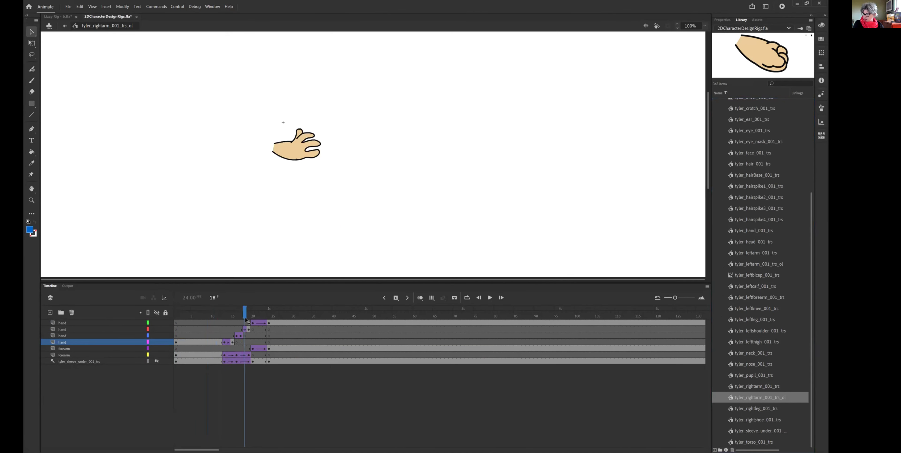
pyautogui.press('.')
pyautogui.press('.')
pyautogui.press('.')
pyautogui.press('.')
pyautogui.press('.')
pyautogui.press('.')
pyautogui.press(',')
pyautogui.press(',')
pyautogui.press(',')
pyautogui.click(176, 316)
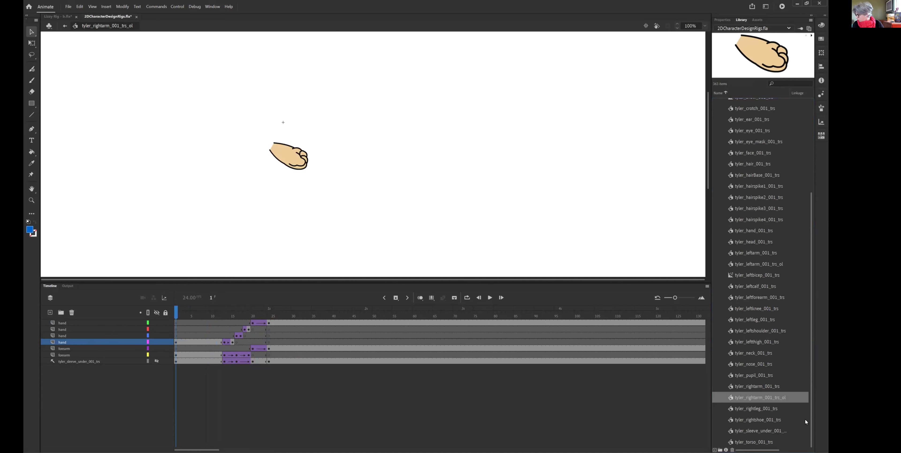
# Preview the tyler_rightarm_001_trs symbol in the library and enter the tyler_hand_001_trs symbol
pyautogui.click(755, 386)
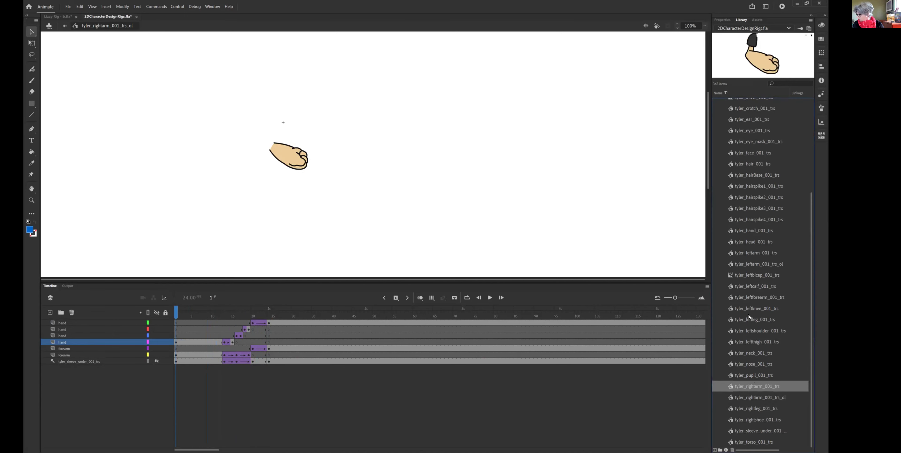
pyautogui.scroll(2, 745, 275)
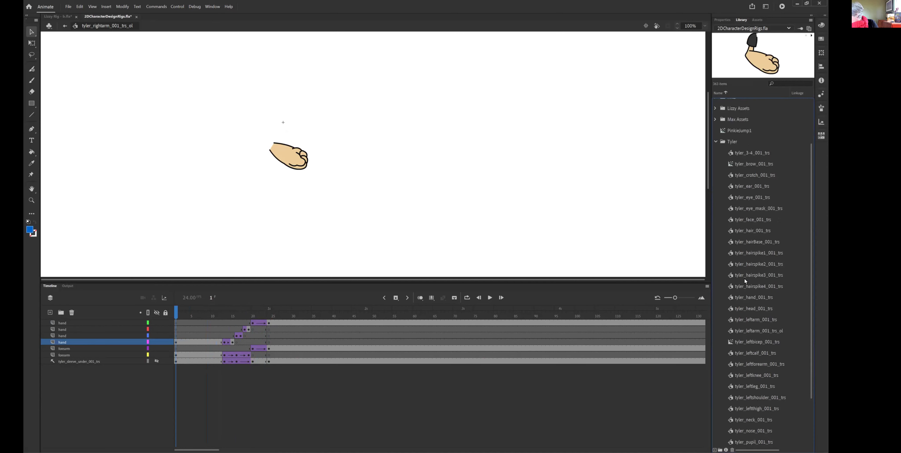
pyautogui.scroll(-2, 749, 369)
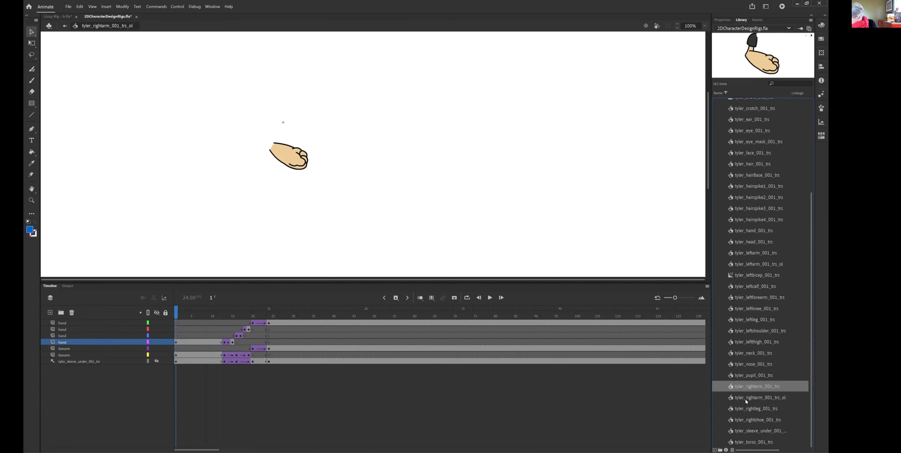
pyautogui.click(744, 231)
pyautogui.doubleClick(731, 230)
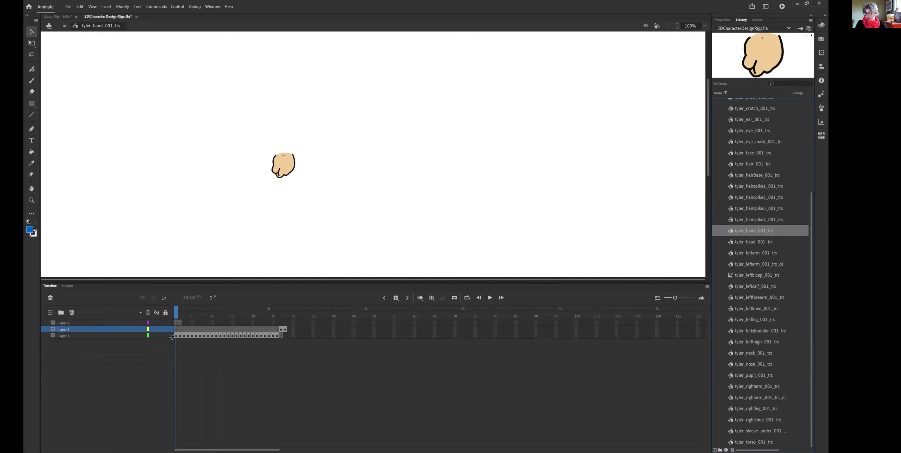
# Go through the hand poses on Layer 1 of the tyler_hand_001_trs symbol frame by frame, and scrub the sequence again from the start
pyautogui.click(179, 335)
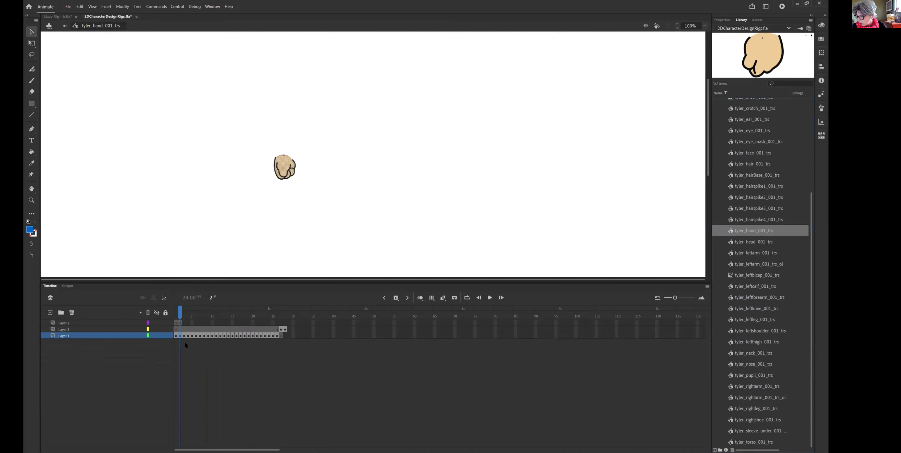
pyautogui.click(184, 337)
pyautogui.click(188, 336)
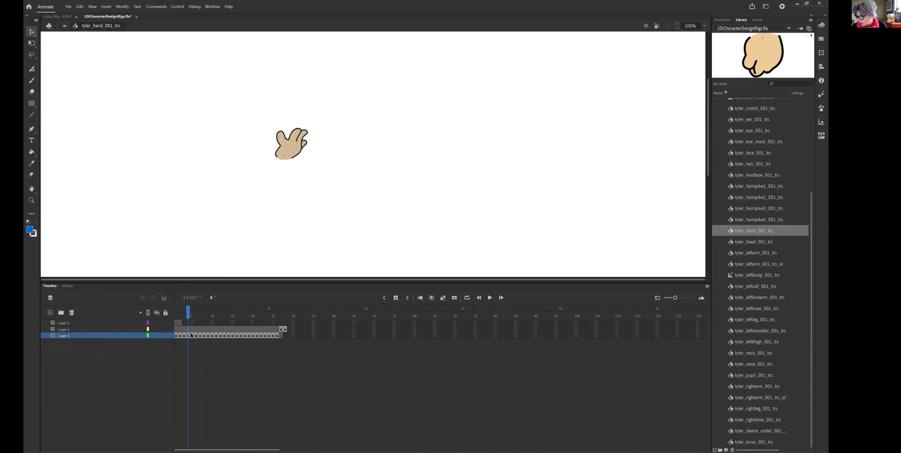
pyautogui.click(193, 337)
pyautogui.click(196, 337)
pyautogui.click(200, 336)
pyautogui.click(204, 336)
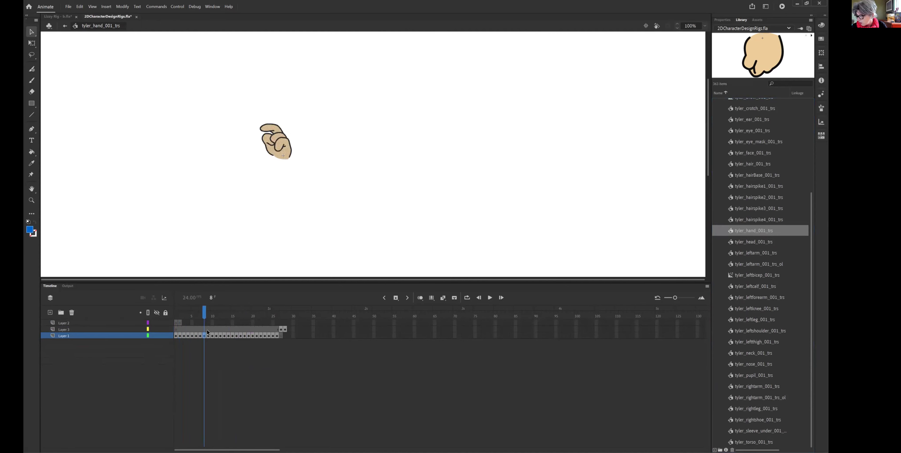
pyautogui.click(209, 337)
pyautogui.click(214, 336)
pyautogui.click(217, 337)
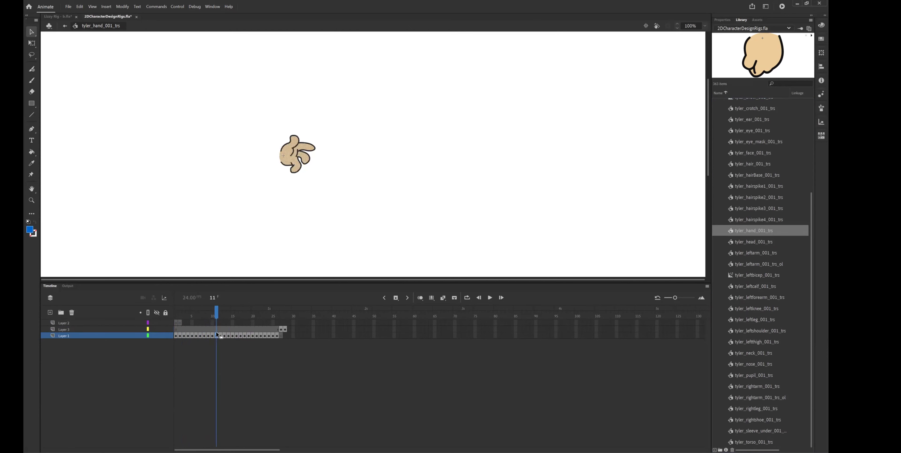
pyautogui.click(221, 336)
pyautogui.click(225, 337)
pyautogui.click(228, 336)
pyautogui.click(233, 336)
pyautogui.click(236, 337)
pyautogui.click(233, 336)
pyautogui.click(240, 336)
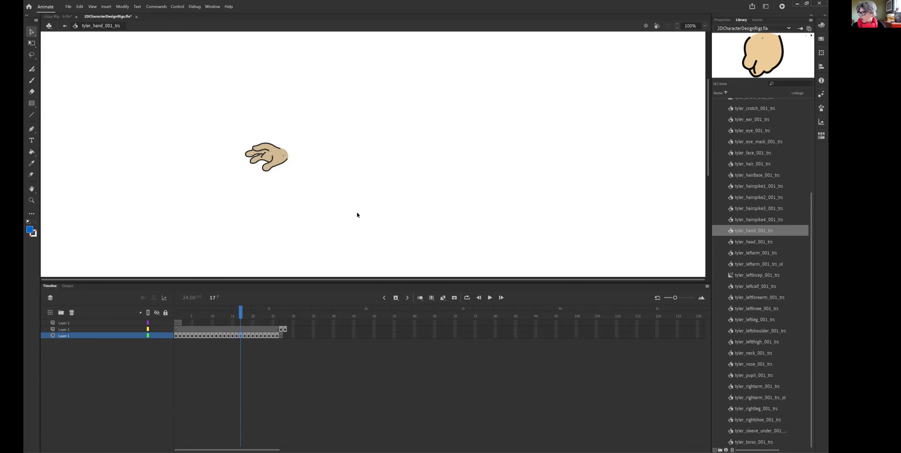
pyautogui.moveTo(369, 61); pyautogui.dragTo(427, 84)
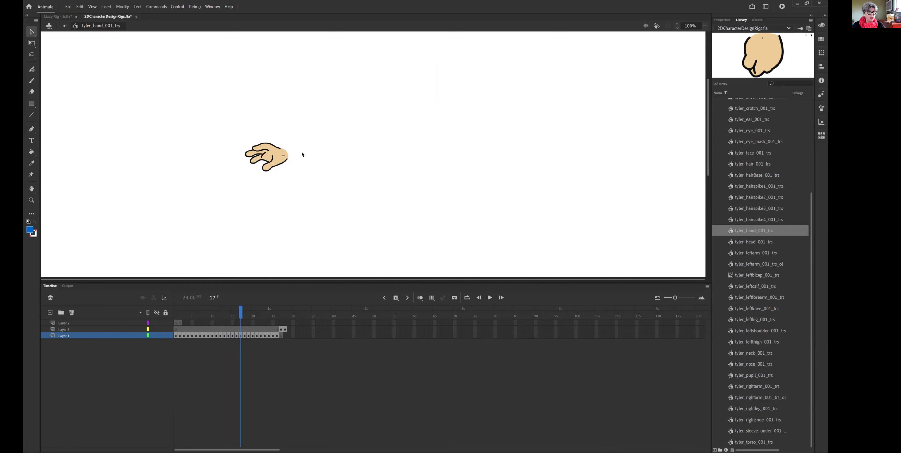
pyautogui.click(177, 337)
pyautogui.click(184, 336)
pyautogui.moveTo(188, 336); pyautogui.dragTo(278, 341)
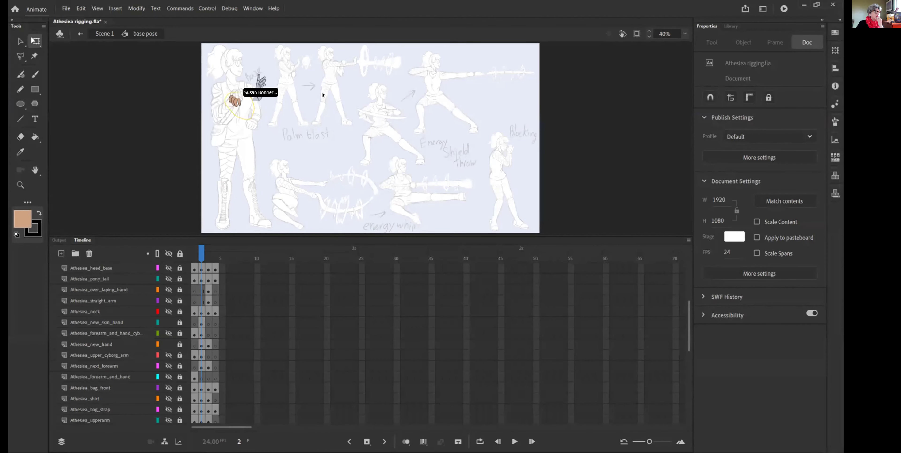
# In the Athesiea rigging.fla file, zoom in on the base pose stage and check the library contents
pyautogui.press('z')
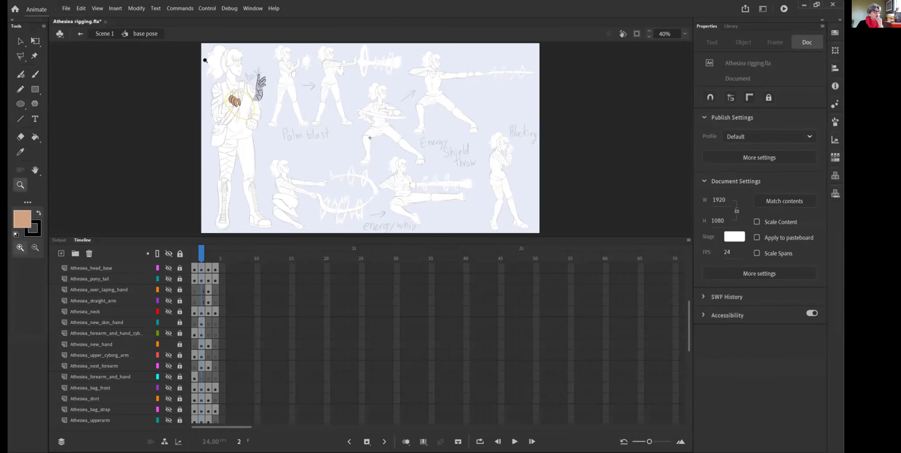
pyautogui.moveTo(177, 50); pyautogui.dragTo(563, 220)
pyautogui.scroll(2, 686, 135)
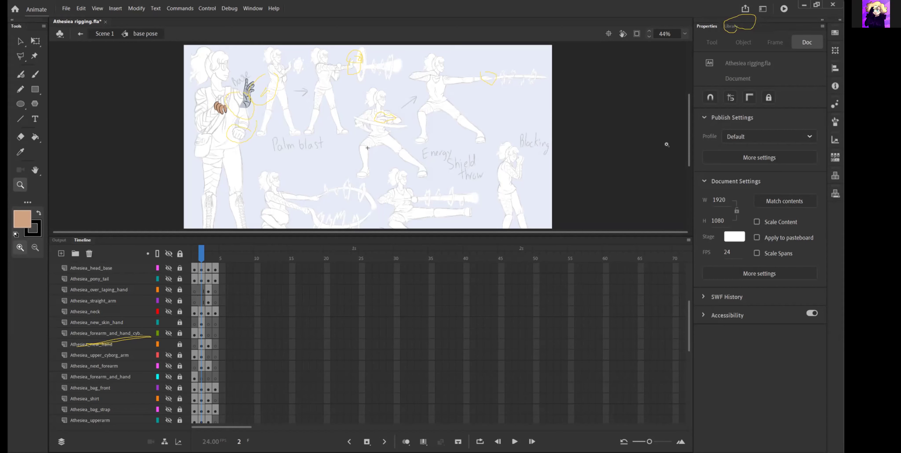
pyautogui.click(732, 26)
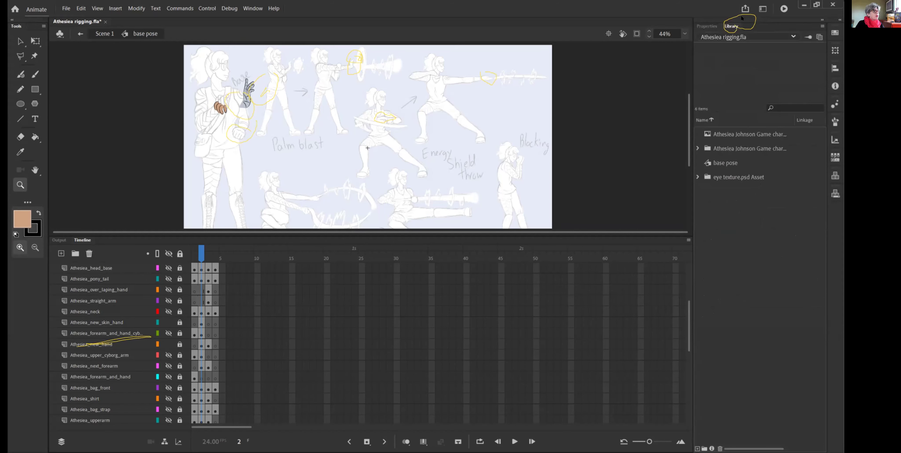
pyautogui.hotkey('ctrl', 'F3')
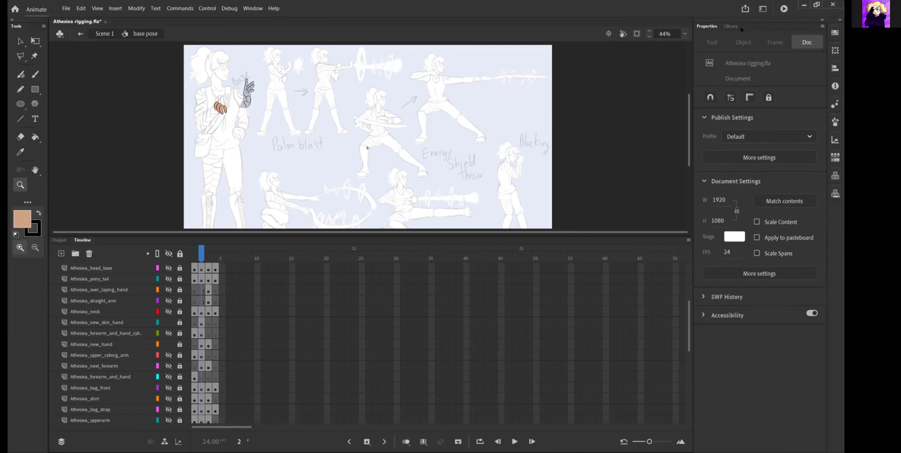
# Make all layers of the base pose symbol visible and switch to the Selection tool
pyautogui.click(169, 254)
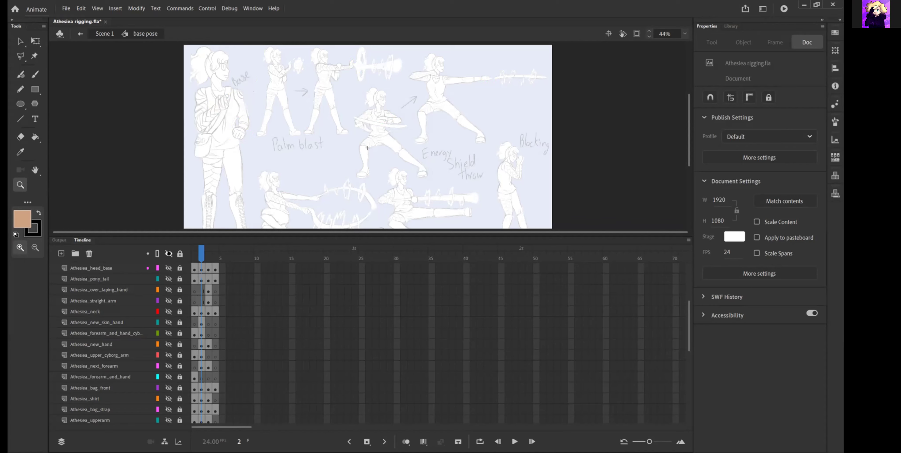
pyautogui.click(193, 254)
pyautogui.click(198, 255)
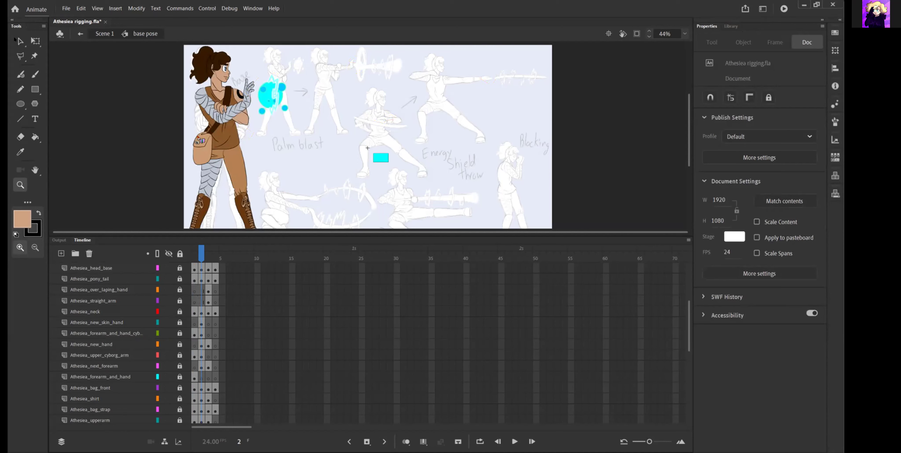
pyautogui.click(20, 41)
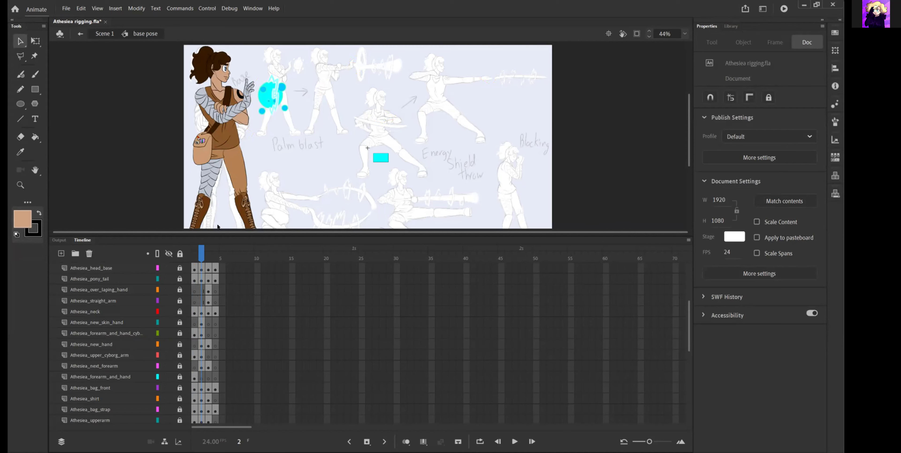
# Go to frame 4 of the base pose symbol and examine the torso and arms up close
pyautogui.click(210, 256)
pyautogui.click(216, 255)
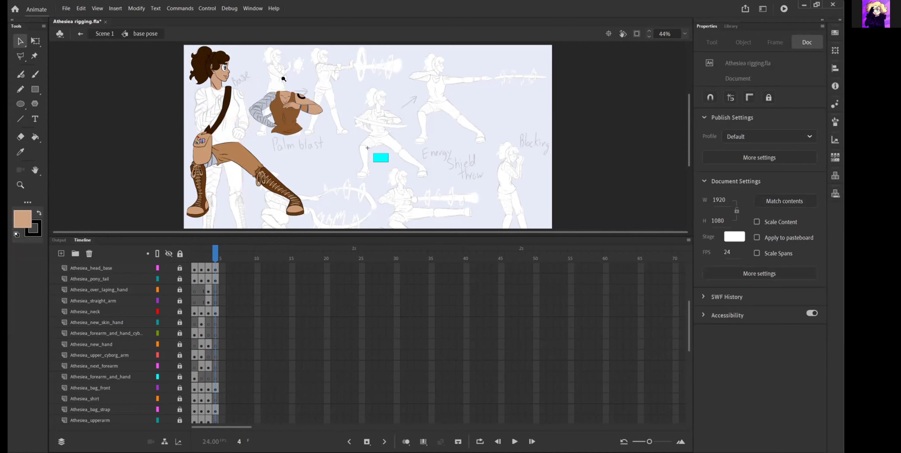
pyautogui.press('z')
pyautogui.moveTo(227, 76); pyautogui.dragTo(322, 155)
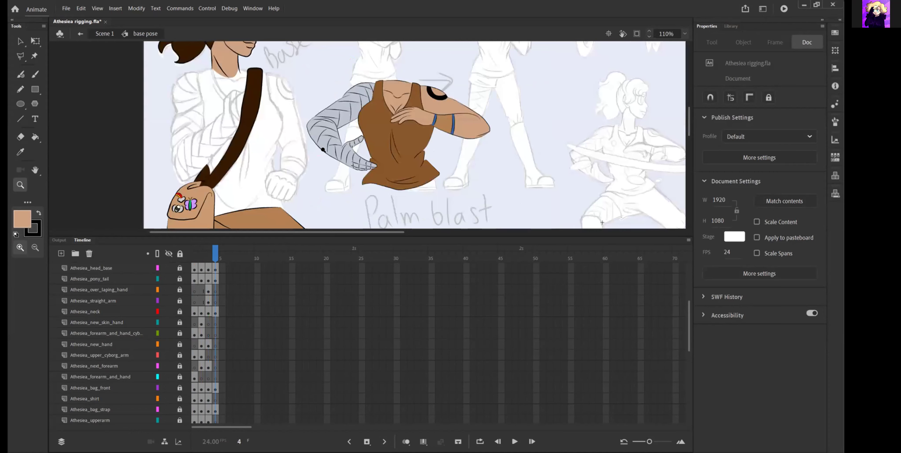
pyautogui.moveTo(687, 110); pyautogui.dragTo(686, 117)
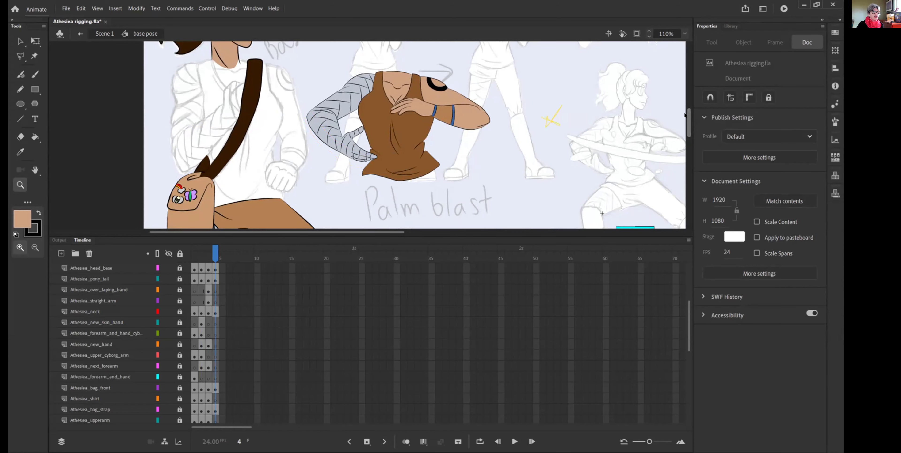
# Return to Scene 1 and set the ref_sketch layer's visibility to Visible in its layer properties
pyautogui.click(102, 33)
pyautogui.click(85, 289)
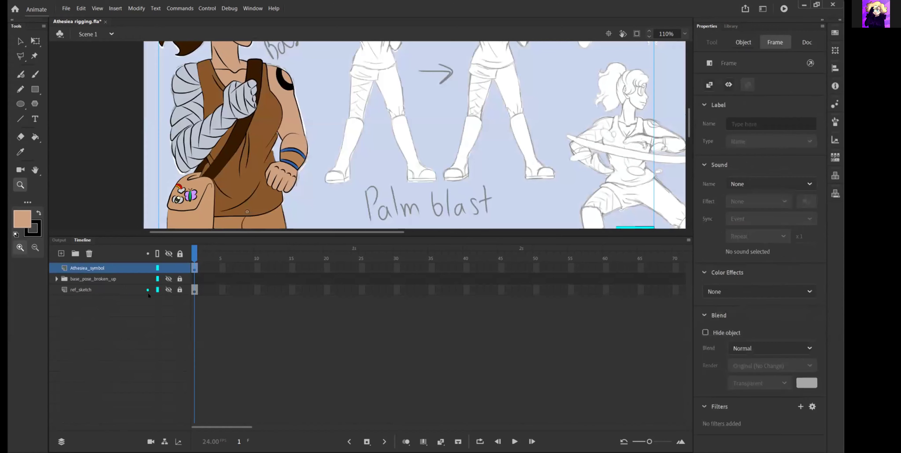
pyautogui.click(169, 289)
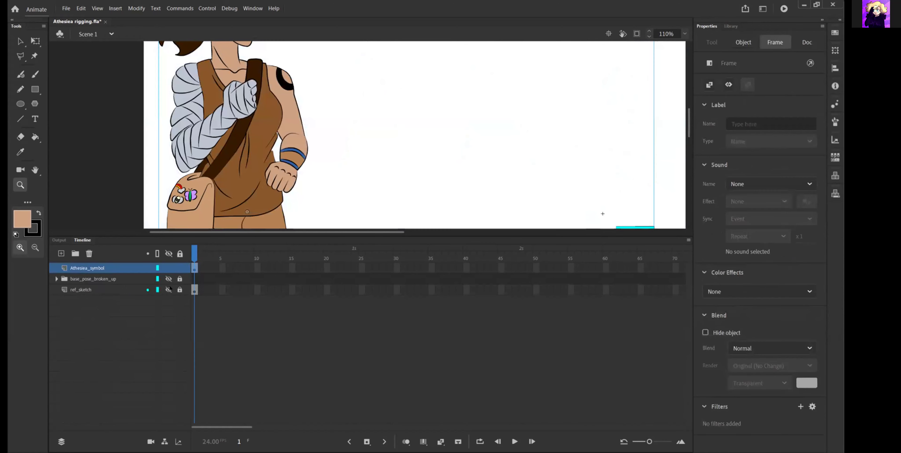
pyautogui.rightClick(117, 285)
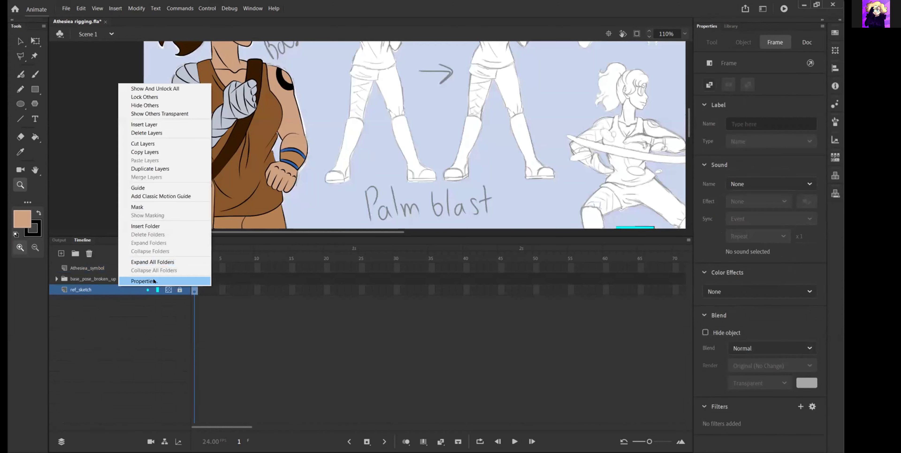
pyautogui.press('Return')
pyautogui.click(390, 187)
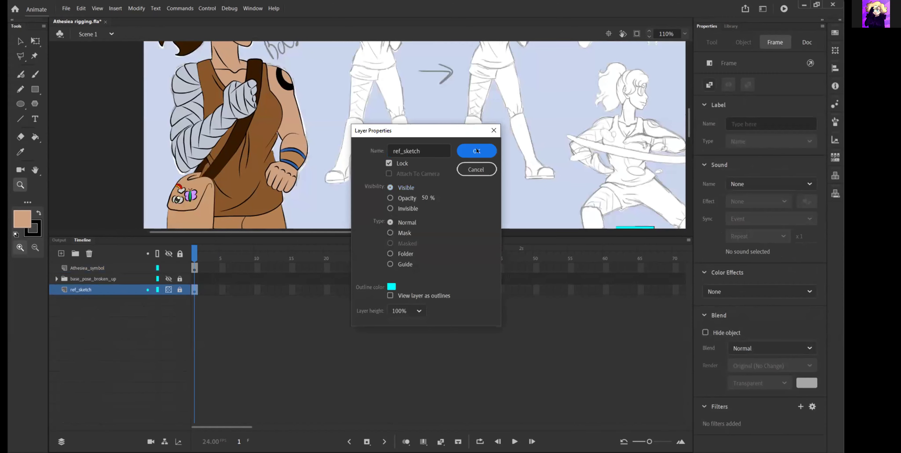
pyautogui.press('Return')
# Review the full reference sketch in Scene 1, enter the character's base pose symbol and show frame 2
pyautogui.scroll(5, 684, 108)
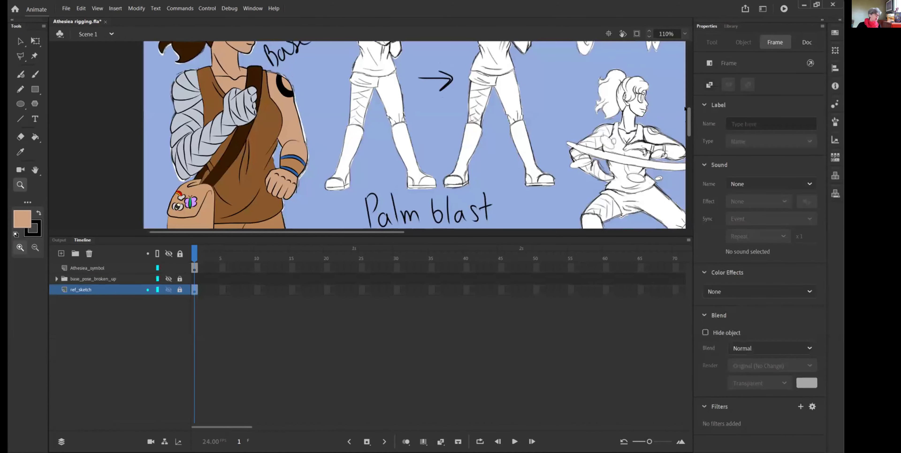
pyautogui.scroll(1, 685, 108)
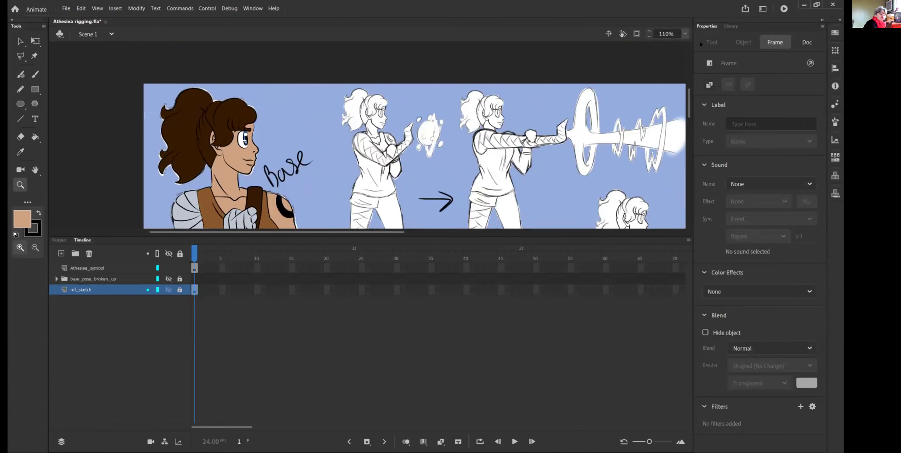
pyautogui.hotkey('ctrl', '2')
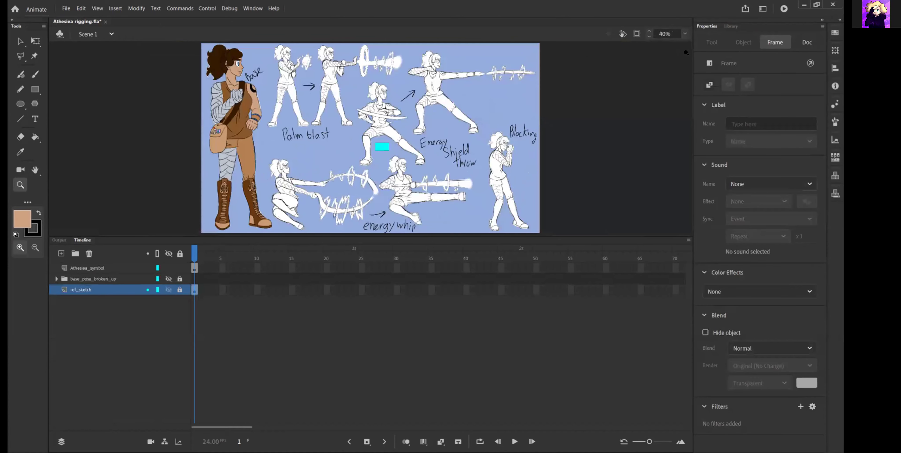
pyautogui.press('v')
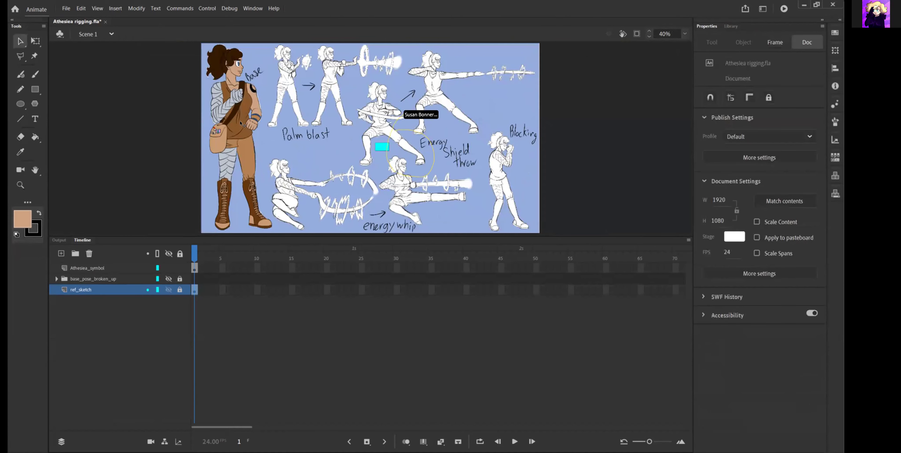
pyautogui.doubleClick(241, 123)
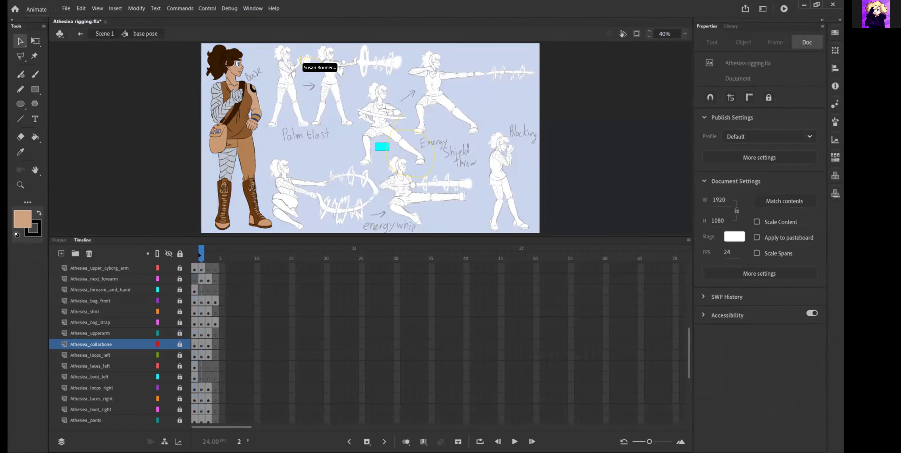
pyautogui.click(199, 255)
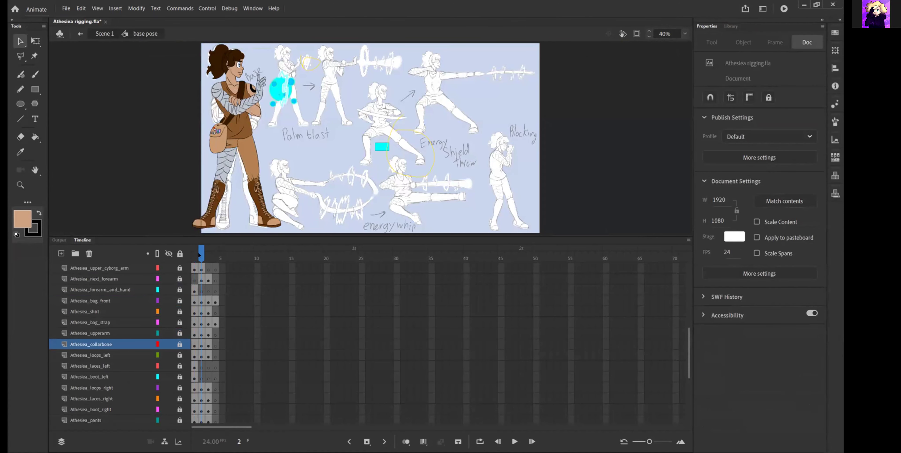
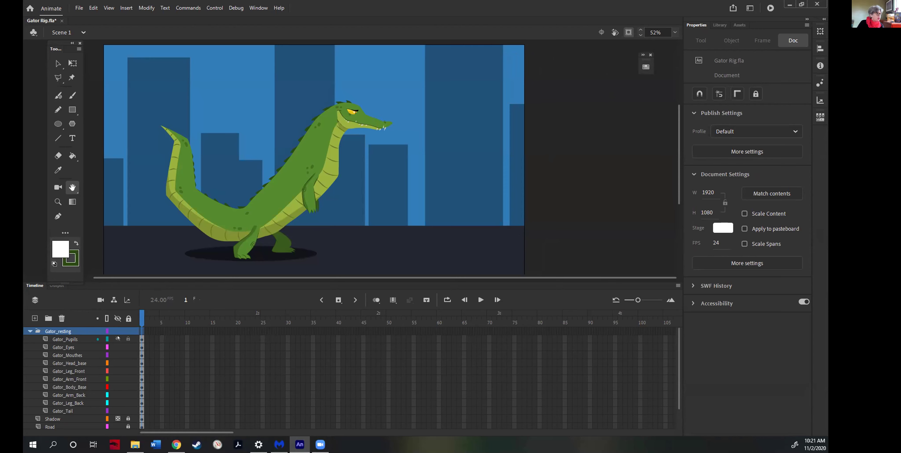
# Hide the gator layers from Gator_Pupils down to Gator_Leg_Back, and toggle Gator_Body_Base to examine how the body overlaps the tail
pyautogui.moveTo(118, 348); pyautogui.dragTo(118, 404)
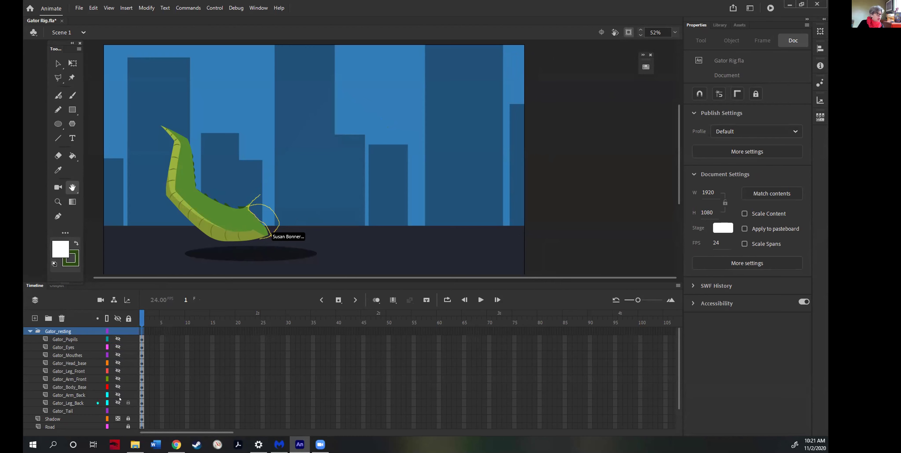
pyautogui.click(113, 385)
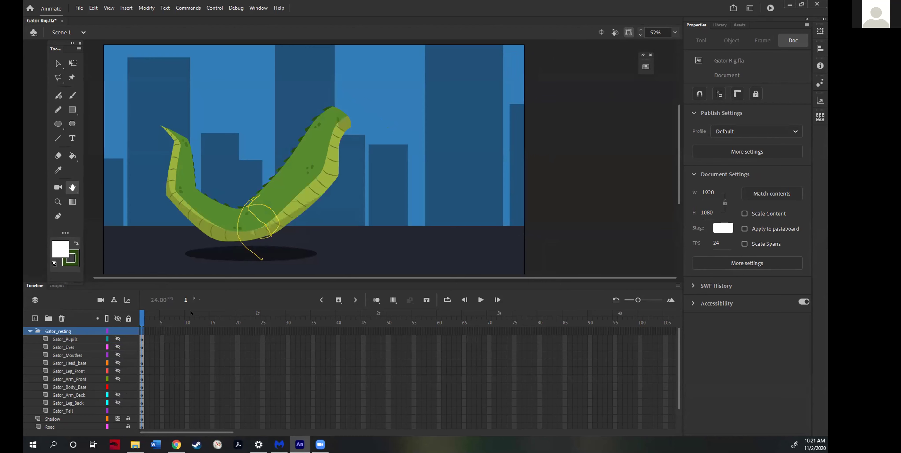
pyautogui.click(118, 386)
pyautogui.click(118, 387)
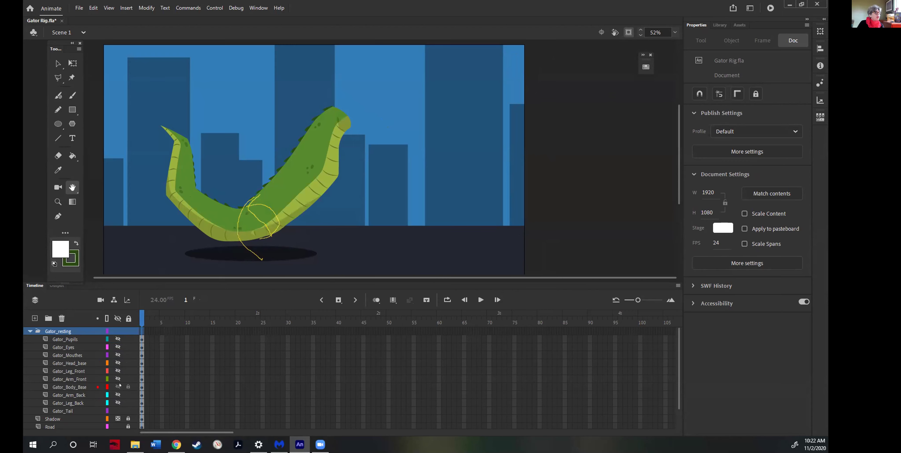
pyautogui.click(118, 386)
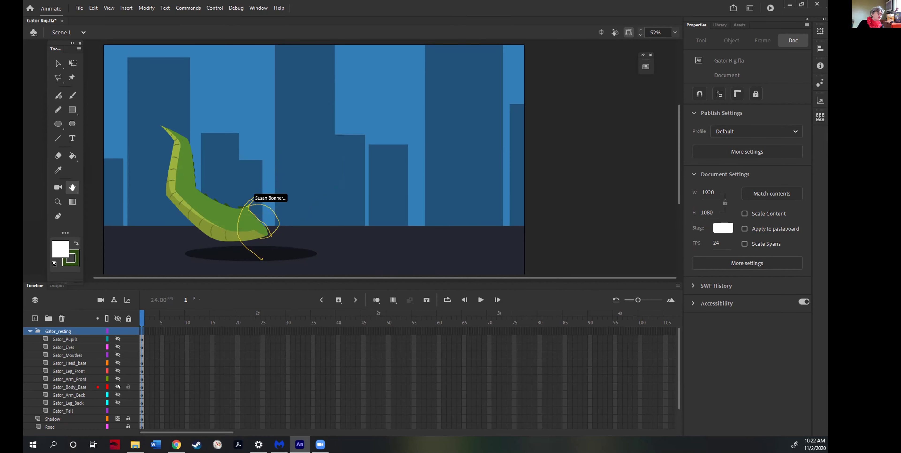
pyautogui.click(119, 386)
pyautogui.click(118, 386)
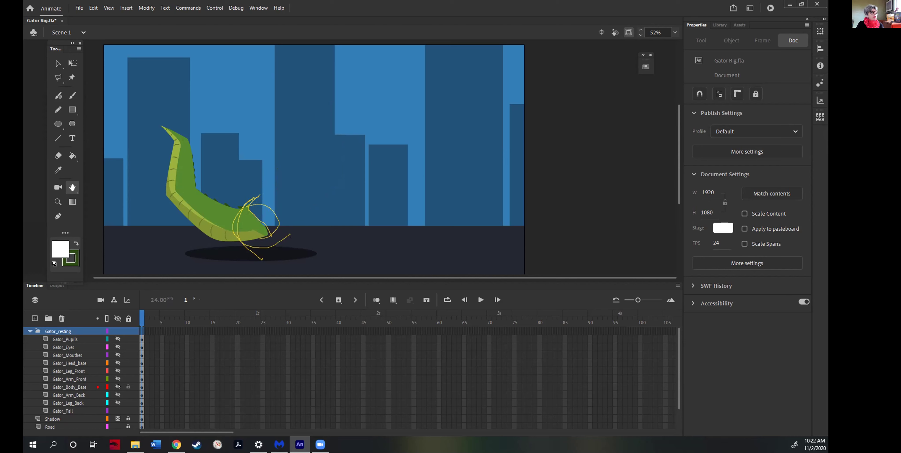
pyautogui.click(118, 387)
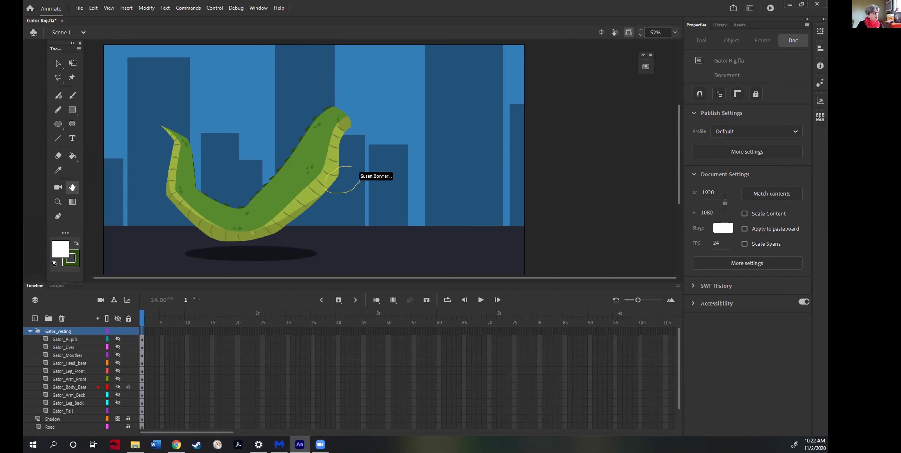
# Show the Gator_Pupils, Gator_Eyes, Gator_Mouthes, Gator_Head_base and Gator_Leg_Back layers
pyautogui.click(118, 340)
pyautogui.click(118, 347)
pyautogui.click(117, 355)
pyautogui.click(118, 363)
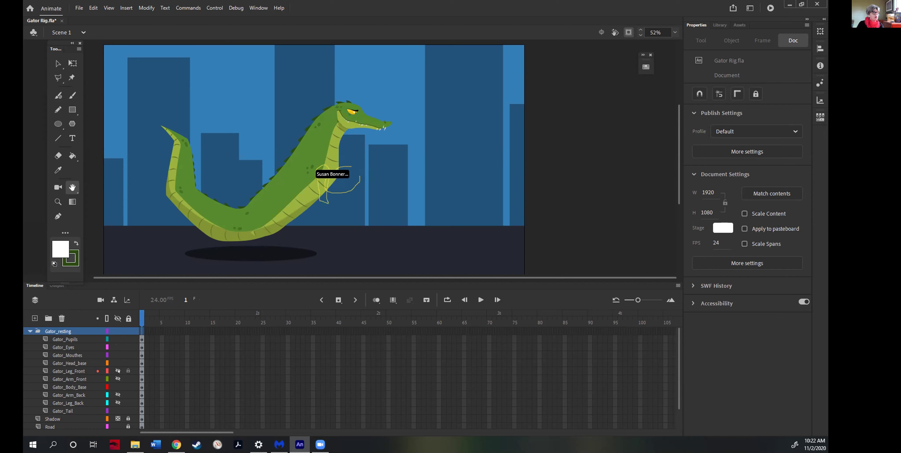
pyautogui.click(118, 402)
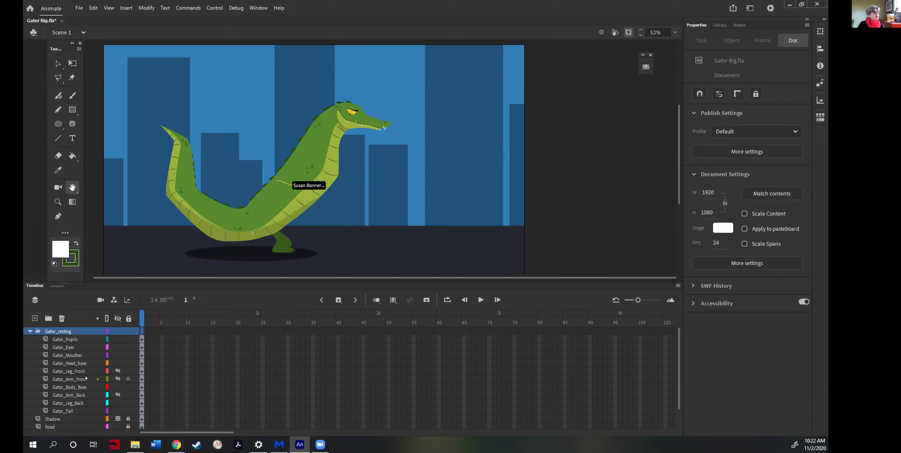
# Hide the Gator_Body_Base and Gator_Tail layers and show the front arm and front leg to examine the limbs separately
pyautogui.click(118, 387)
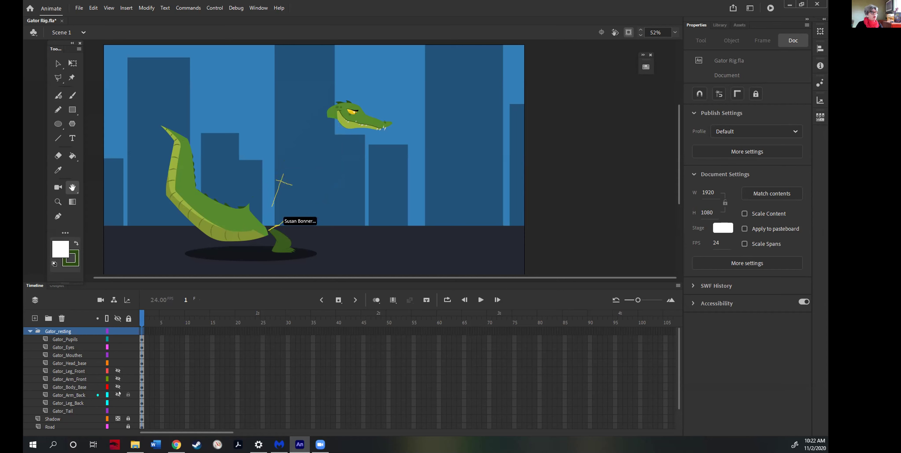
pyautogui.click(118, 378)
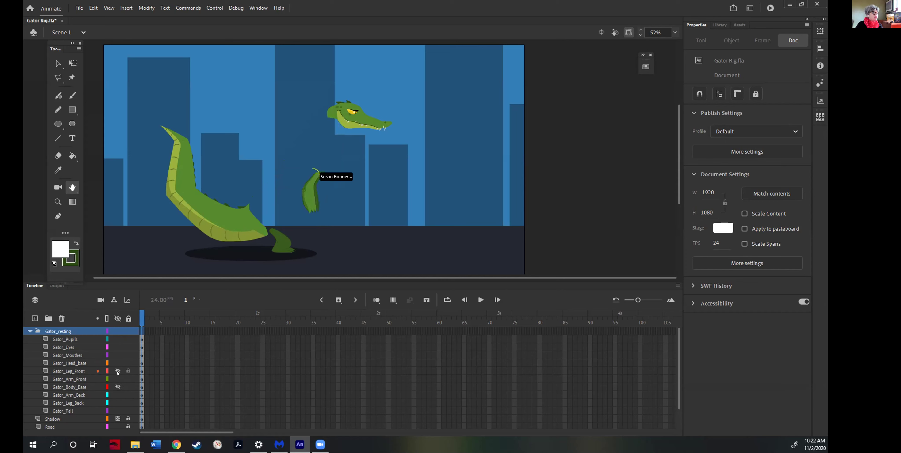
pyautogui.click(118, 370)
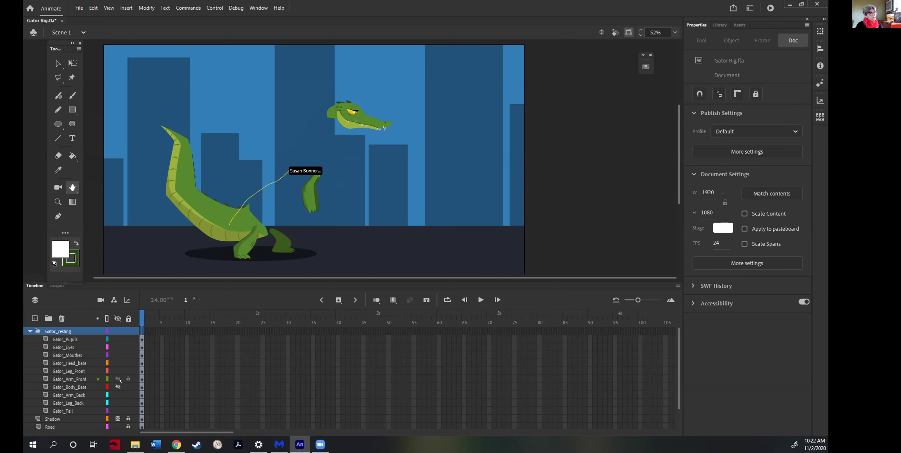
pyautogui.click(118, 411)
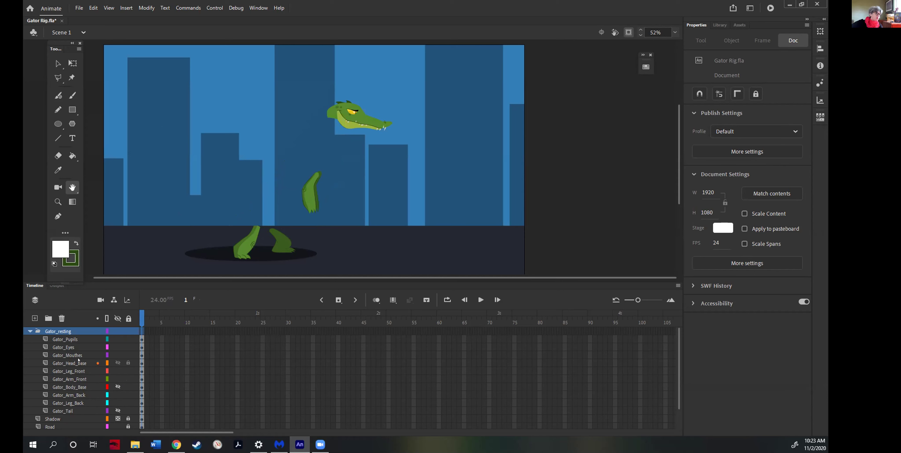
# Show Gator_Body_Base, briefly hide Gator_Head_base and Gator_Mouthes to examine the neck, and make these layers and Gator_Tail visible
pyautogui.click(115, 387)
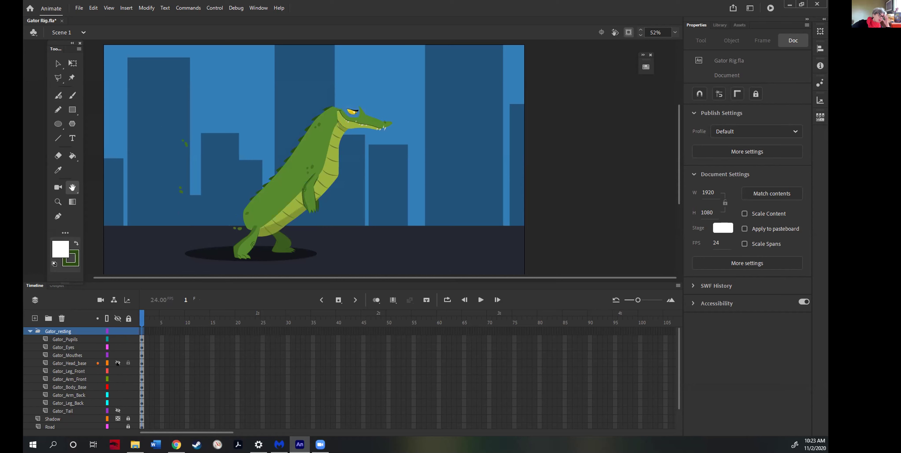
pyautogui.moveTo(117, 362); pyautogui.dragTo(118, 355)
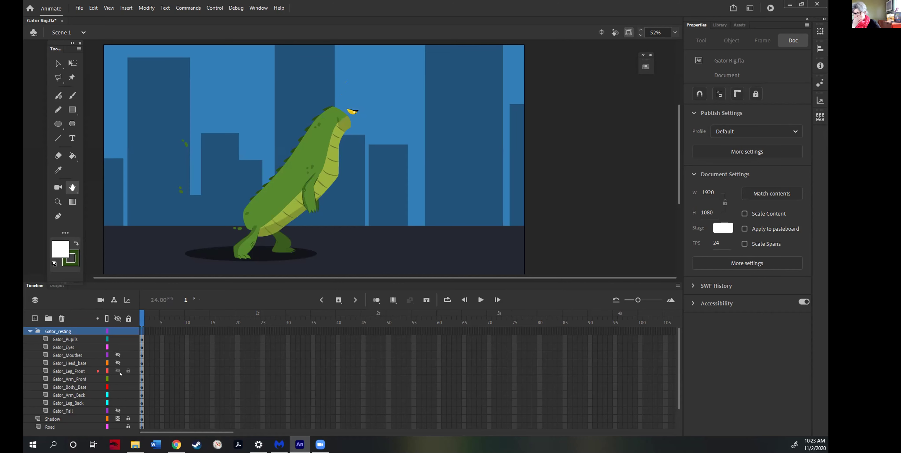
pyautogui.click(118, 355)
pyautogui.click(117, 363)
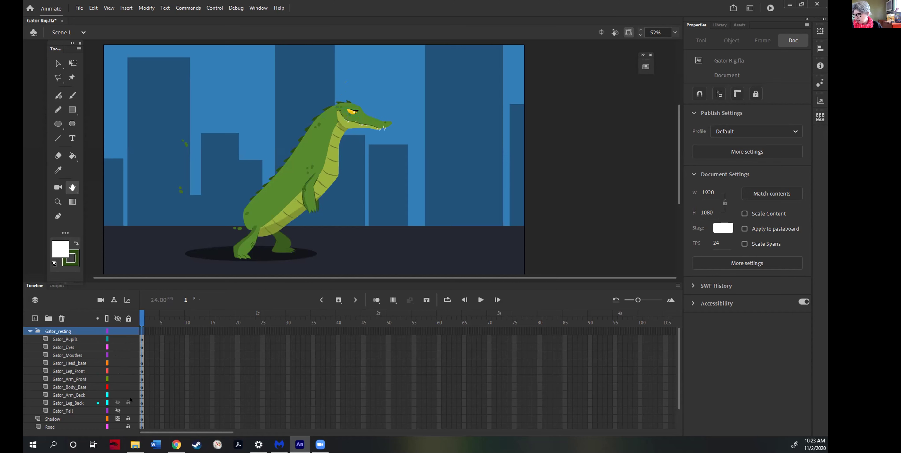
pyautogui.click(118, 410)
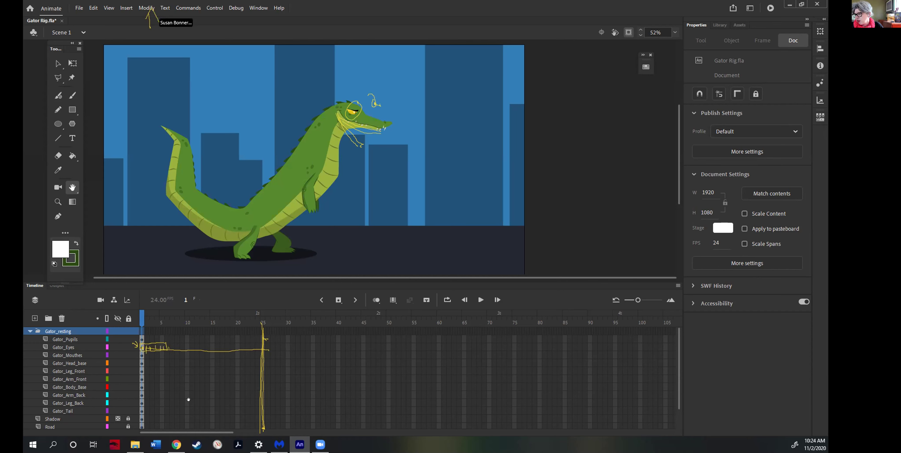
# Switch to the Selection tool and enter the gator's Mouthes symbol to examine its layer structure
pyautogui.click(58, 64)
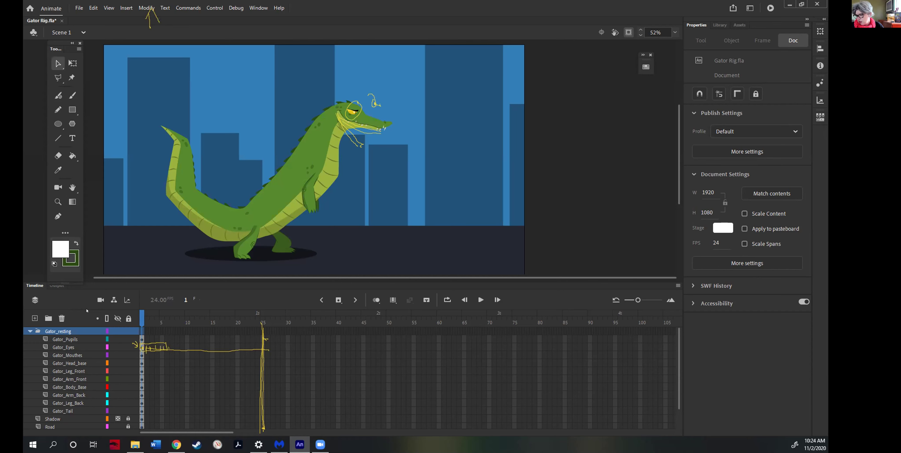
pyautogui.click(72, 354)
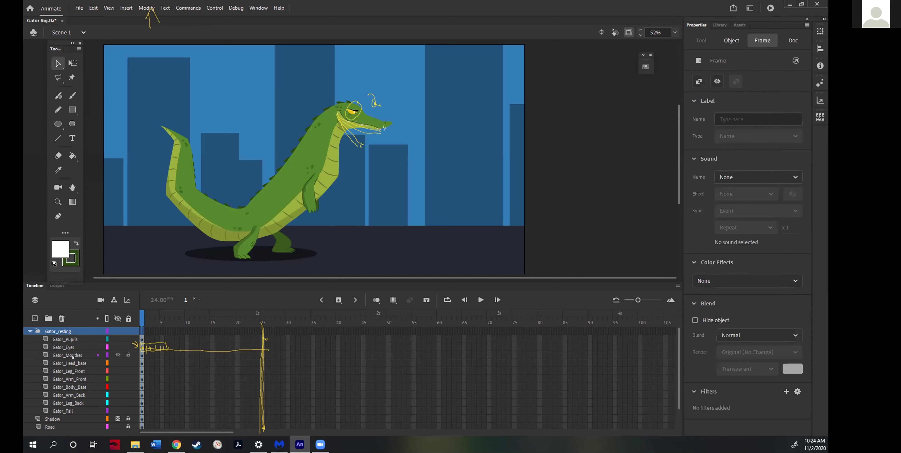
pyautogui.doubleClick(367, 119)
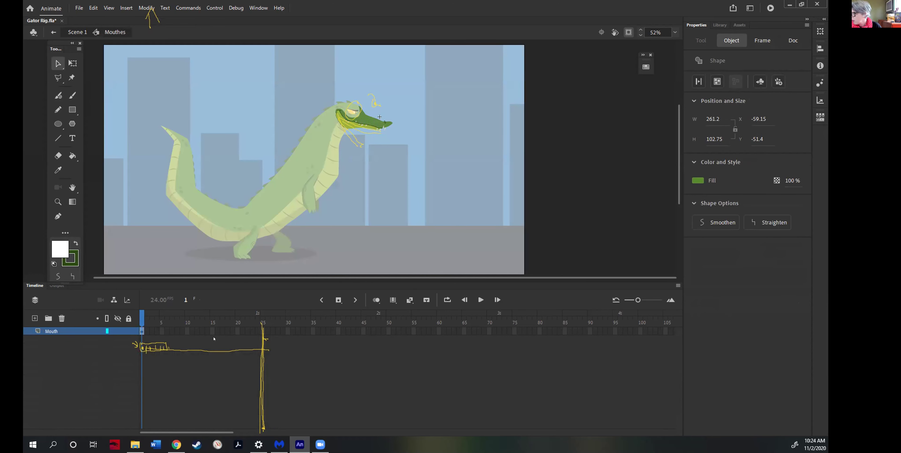
pyautogui.doubleClick(164, 229)
pyautogui.click(167, 273)
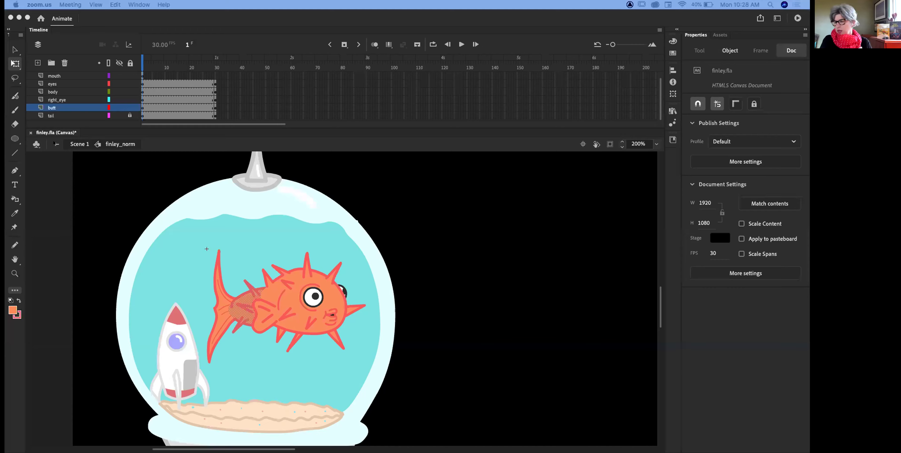
# Leave the finley_norm symbol for Scene 1 and deselect the fish
pyautogui.click(89, 58)
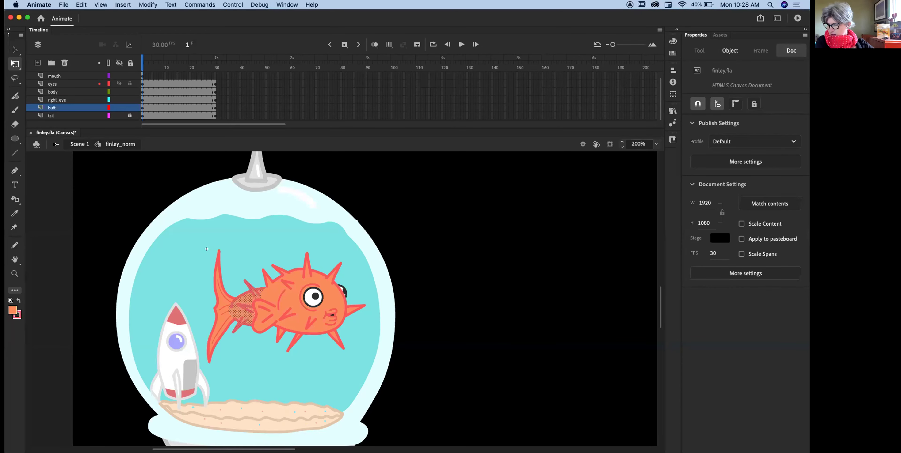
pyautogui.click(79, 144)
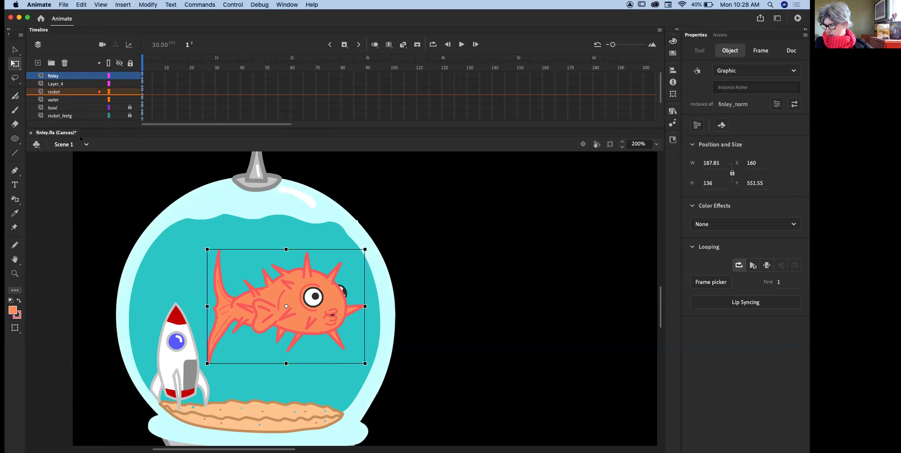
pyautogui.press('Escape')
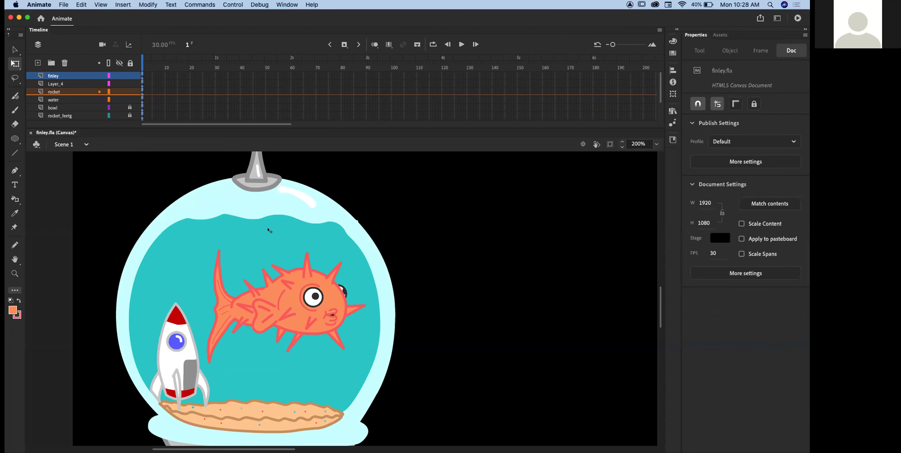
# Enter the finley_norm fish symbol and select the artwork on its body layer
pyautogui.click(289, 272)
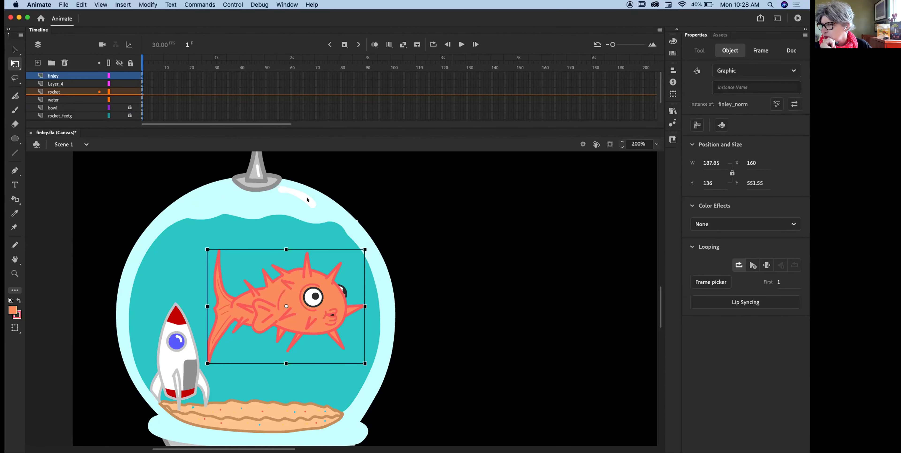
pyautogui.doubleClick(295, 313)
pyautogui.click(206, 249)
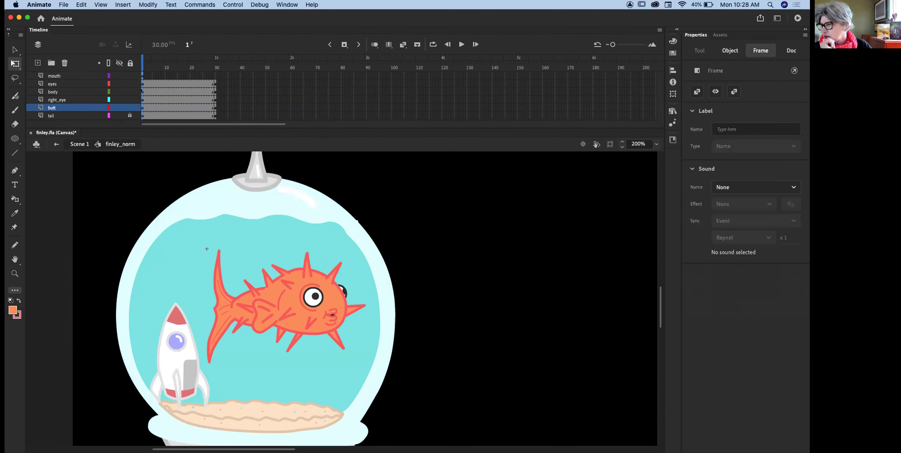
pyautogui.click(276, 280)
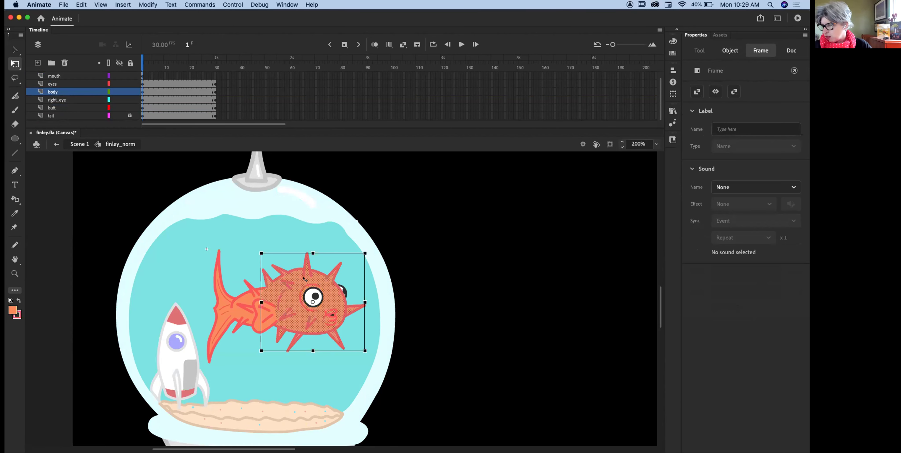
# Look at the stroke colour choices for the fish's body and the swatches' Replace Colors file dialog, cancelling without changes
pyautogui.click(16, 315)
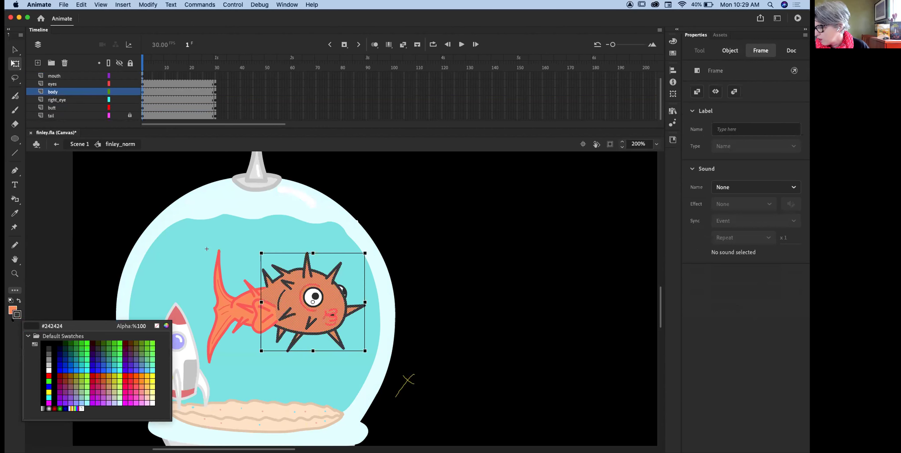
pyautogui.click(14, 352)
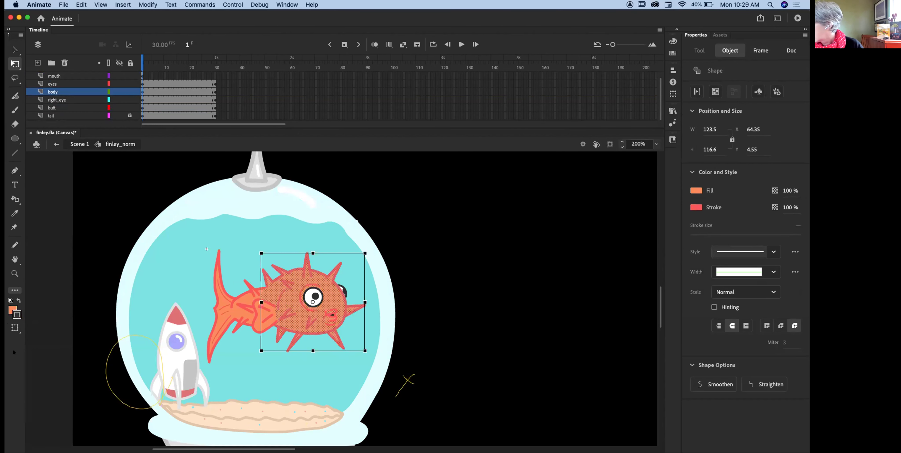
pyautogui.click(673, 53)
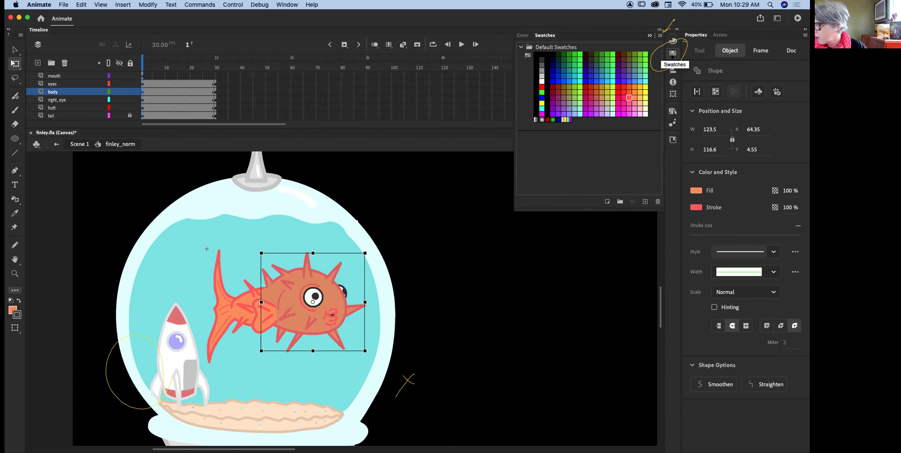
pyautogui.click(659, 35)
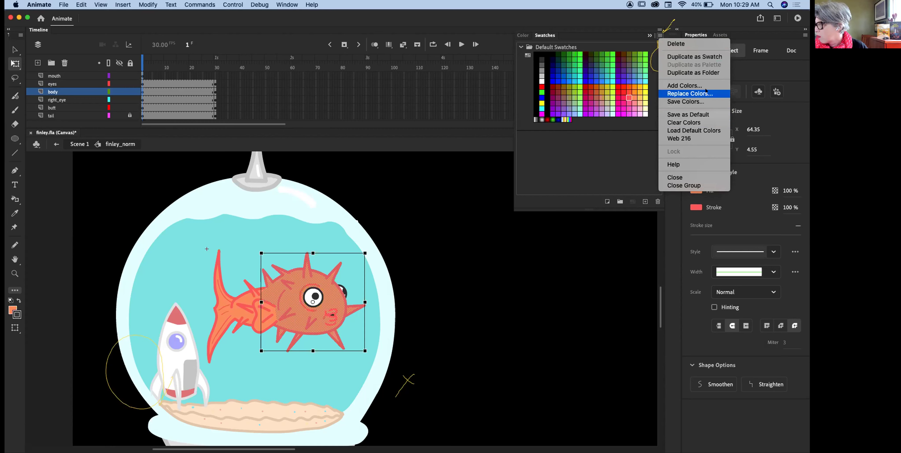
pyautogui.press('Escape')
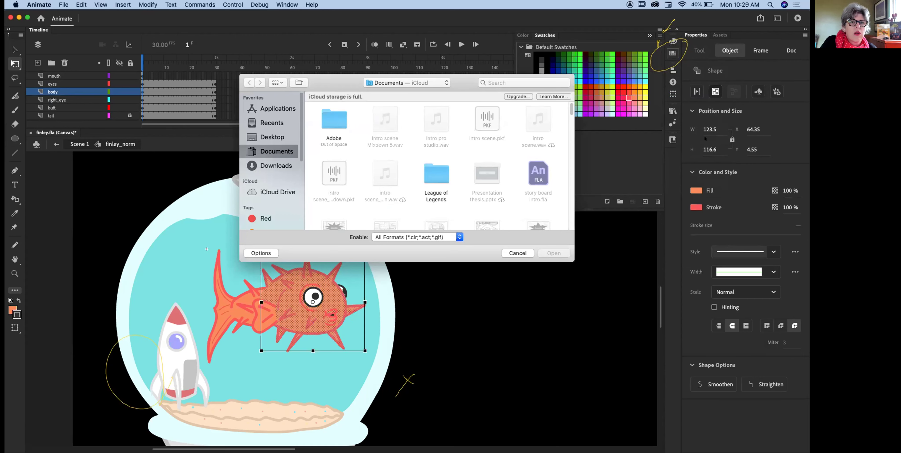
pyautogui.click(517, 253)
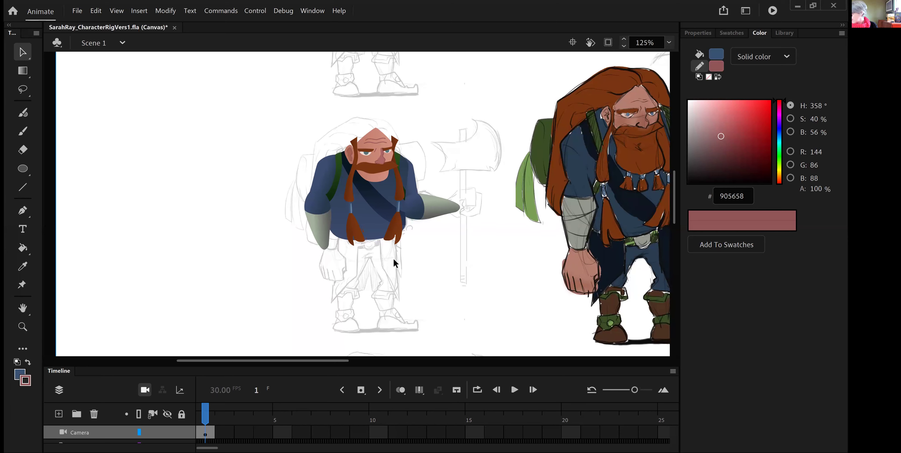
# Set the dwarf document's frame rate to 24 fps
pyautogui.hscroll(2, 394, 263)
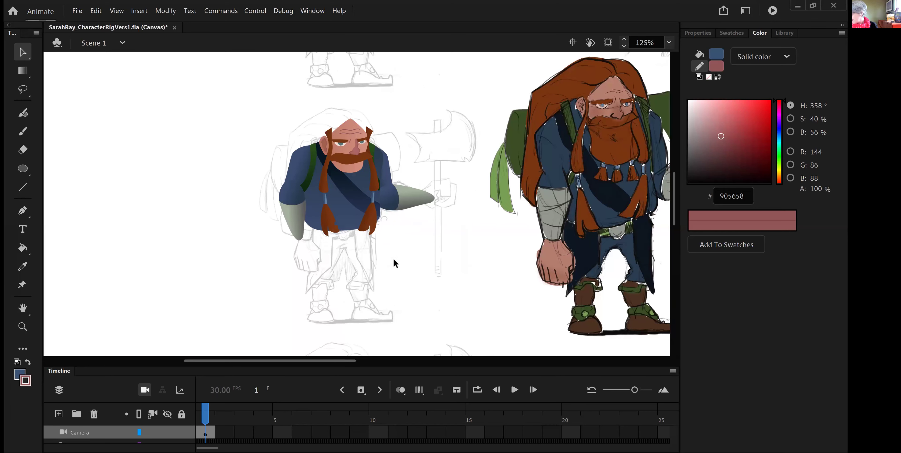
pyautogui.hscroll(3, 392, 259)
pyautogui.hscroll(3, 390, 252)
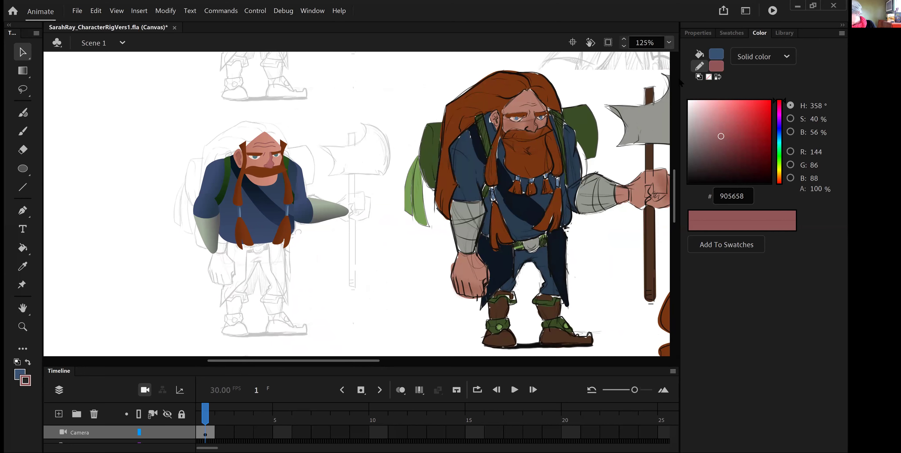
pyautogui.click(668, 43)
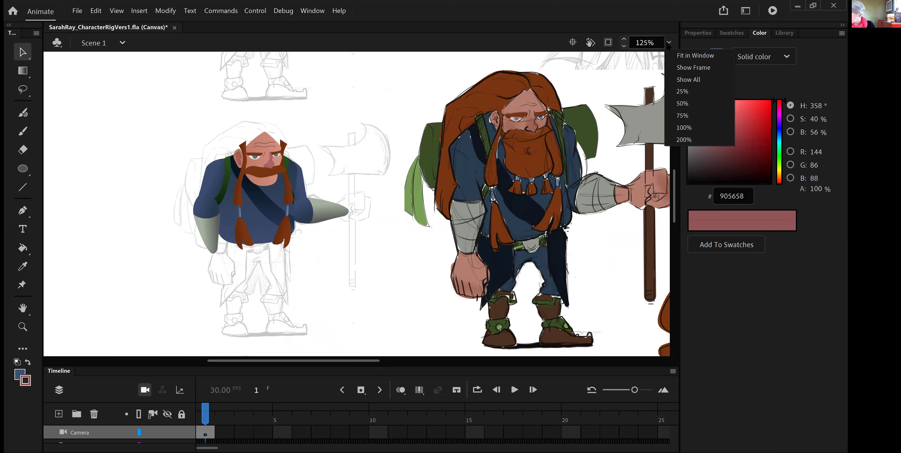
pyautogui.click(698, 33)
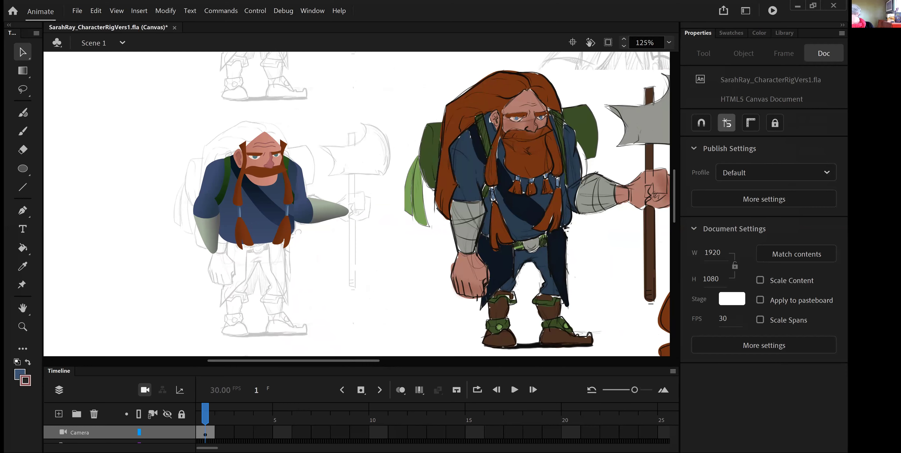
pyautogui.click(723, 319)
pyautogui.write('24')
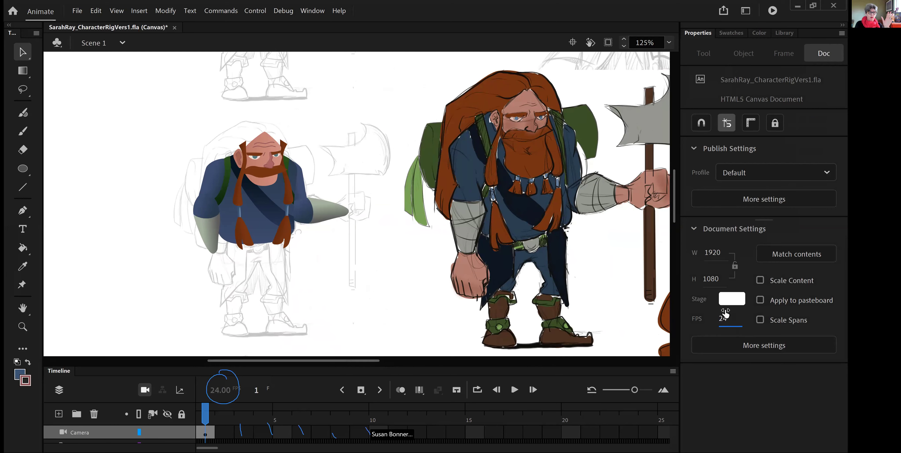
# Enlarge the timeline area to show the dwarf's Idle, Head and Face layers while keeping the character in view
pyautogui.moveTo(258, 343); pyautogui.dragTo(268, 255)
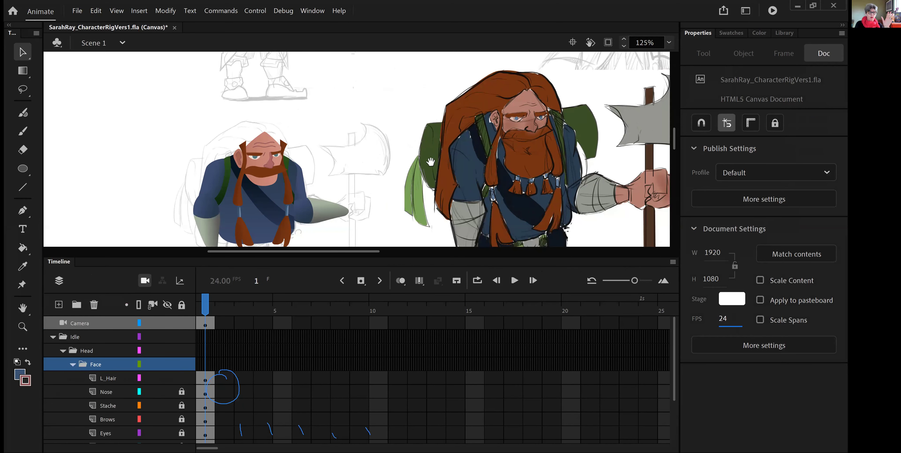
pyautogui.scroll(-3, 473, 192)
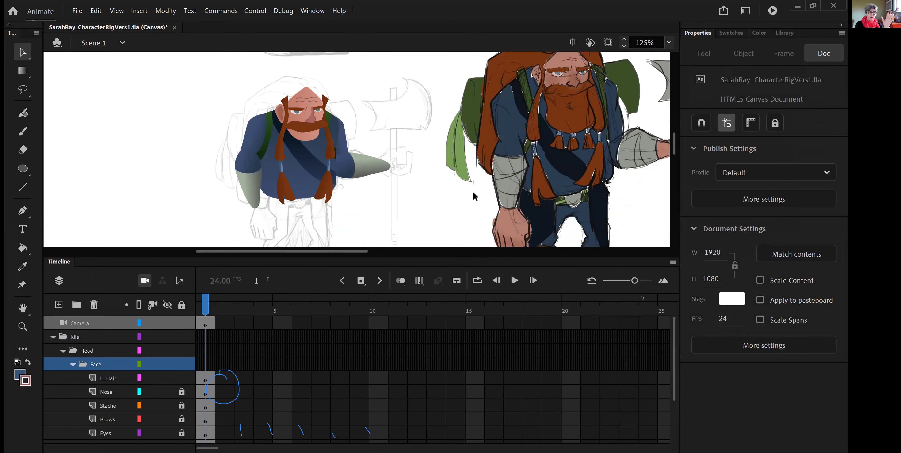
pyautogui.hscroll(-3, 457, 185)
pyautogui.hscroll(-2, 456, 185)
pyautogui.scroll(1, 436, 182)
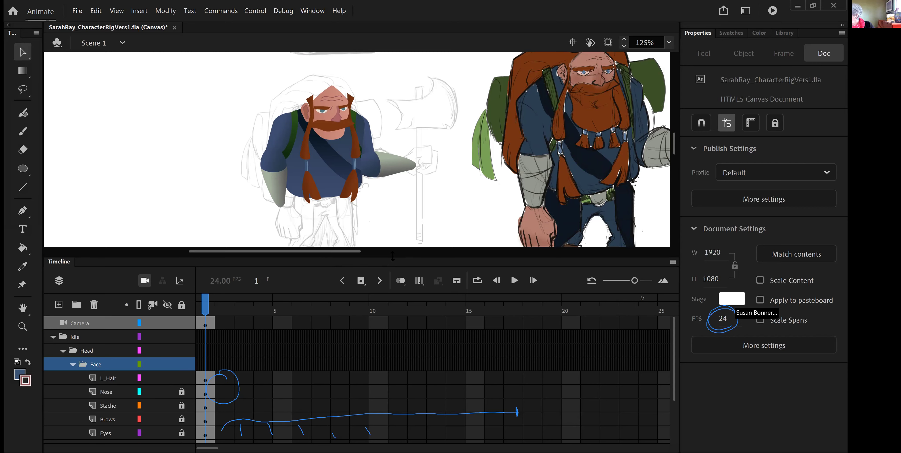
pyautogui.moveTo(394, 251); pyautogui.dragTo(404, 220)
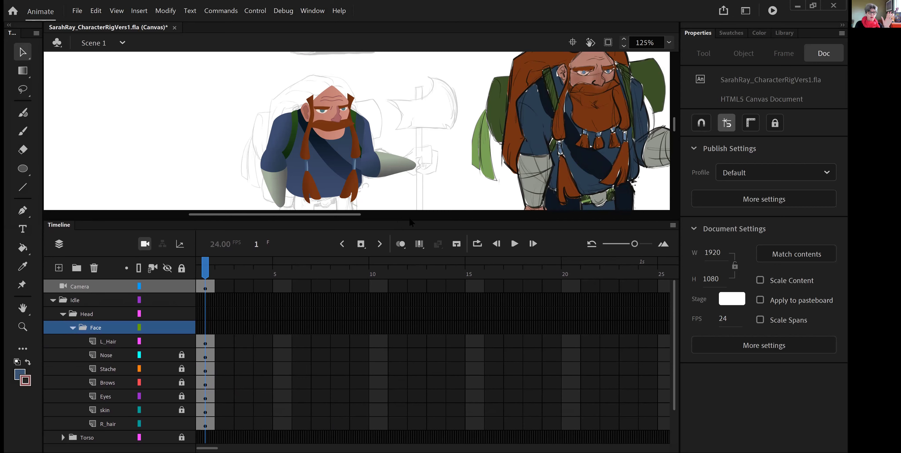
pyautogui.moveTo(410, 252); pyautogui.dragTo(411, 257)
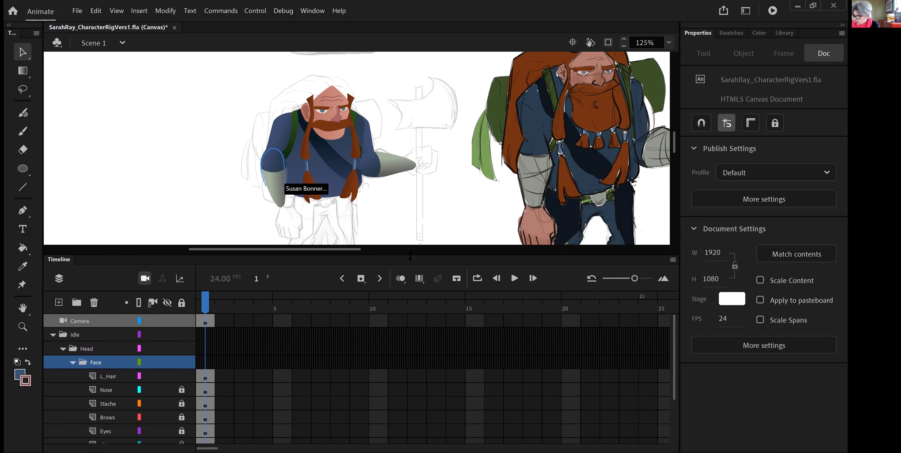
pyautogui.moveTo(413, 225); pyautogui.dragTo(413, 221)
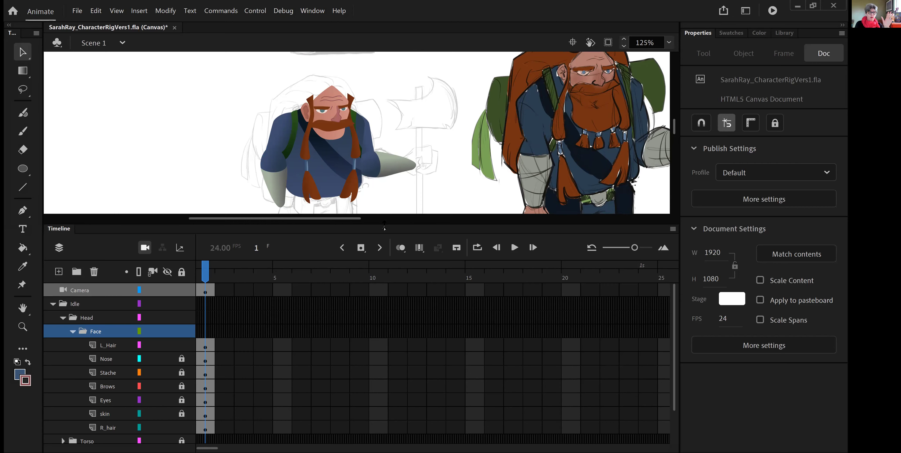
pyautogui.moveTo(385, 238); pyautogui.dragTo(385, 256)
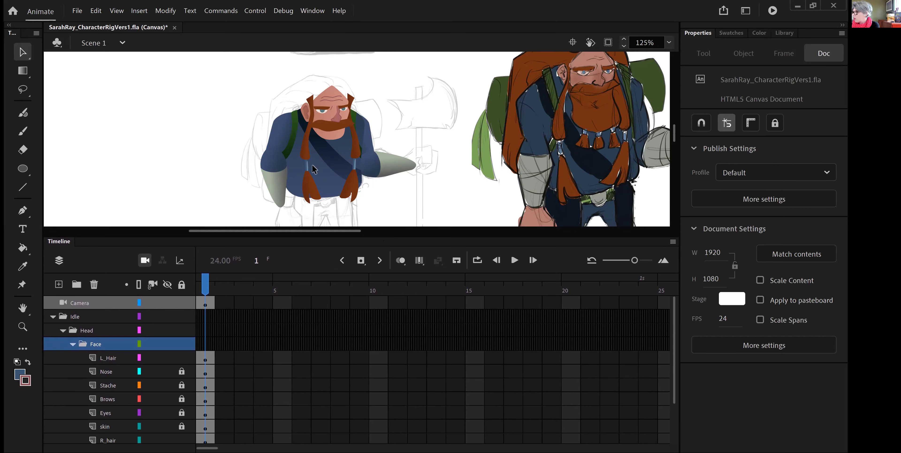
# Examine the contents of the dwarf's L_Hair_wisp symbol and return to Scene 1
pyautogui.doubleClick(308, 172)
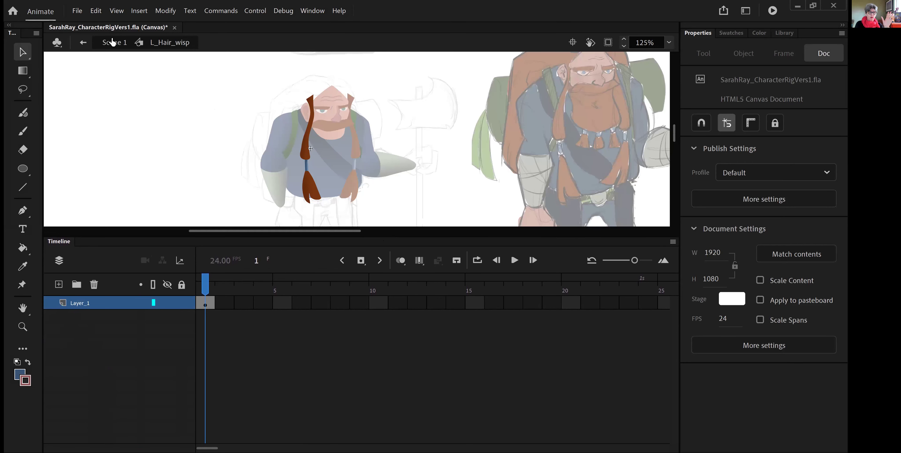
pyautogui.doubleClick(273, 166)
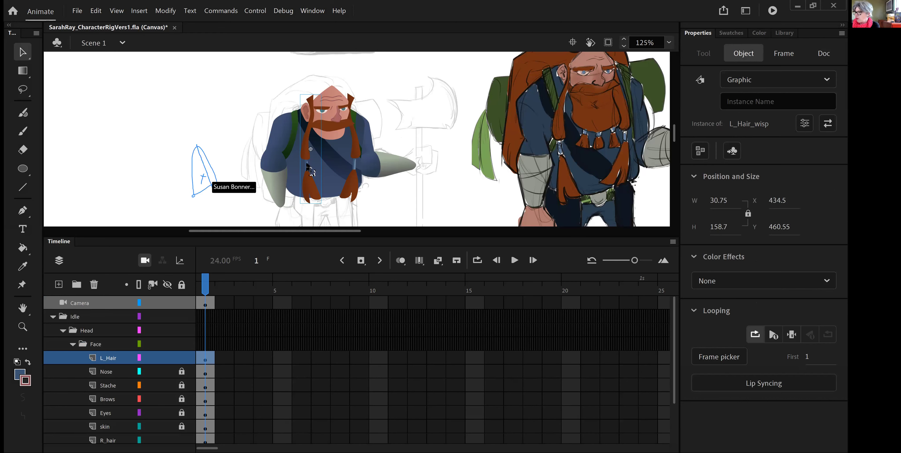
pyautogui.doubleClick(311, 170)
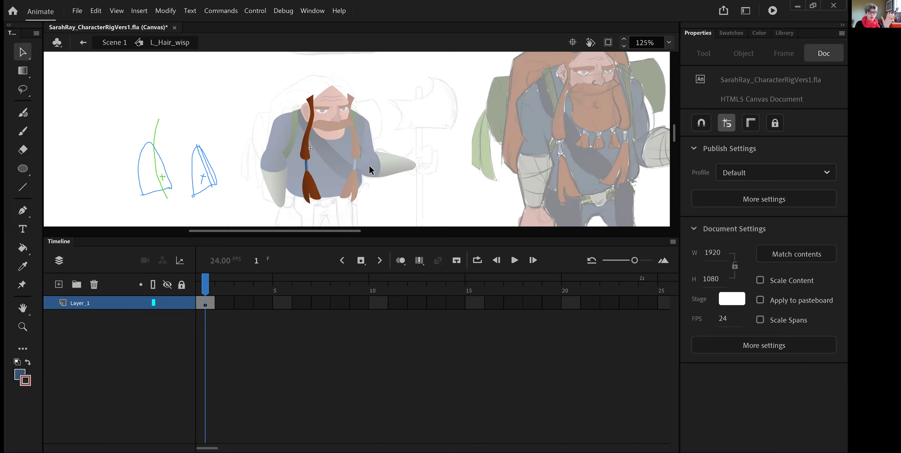
pyautogui.click(112, 42)
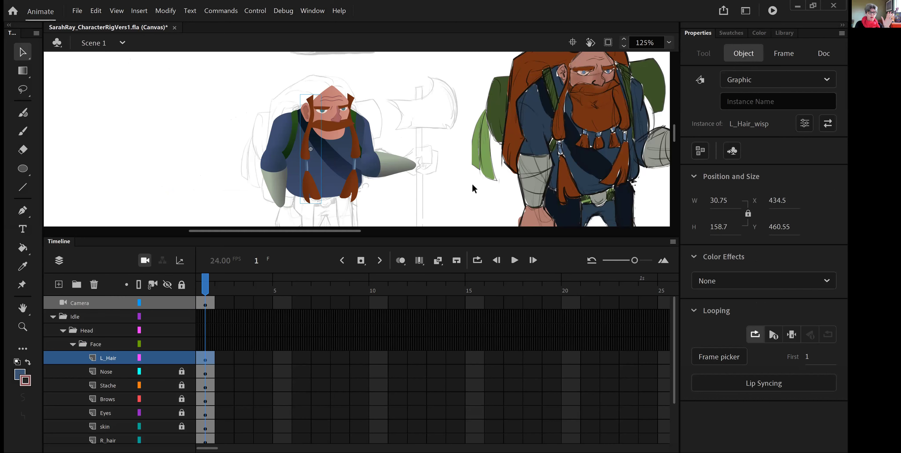
# Sample the brown hair colour from the coloured reference dwarf as the fill colour and return to the Selection tool
pyautogui.press('i')
pyautogui.click(537, 64)
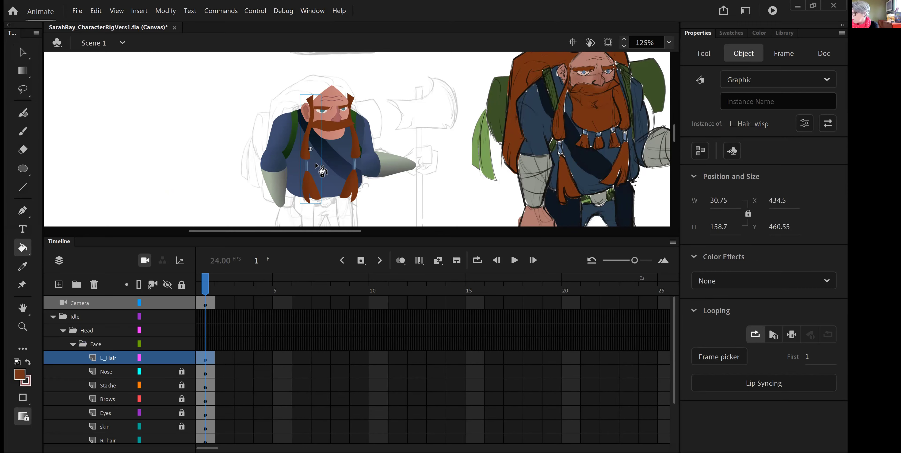
pyautogui.press('v')
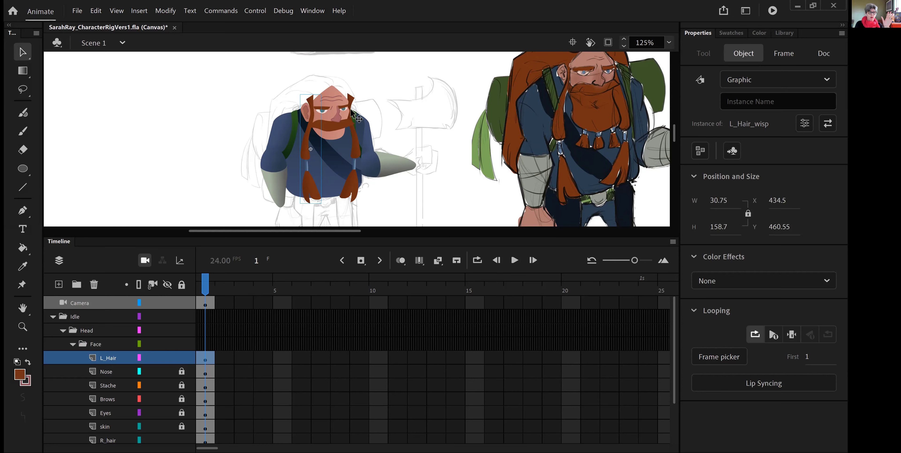
# Check the dwarf's hair wisps by selecting them on the stage, and clear the selection
pyautogui.click(482, 143)
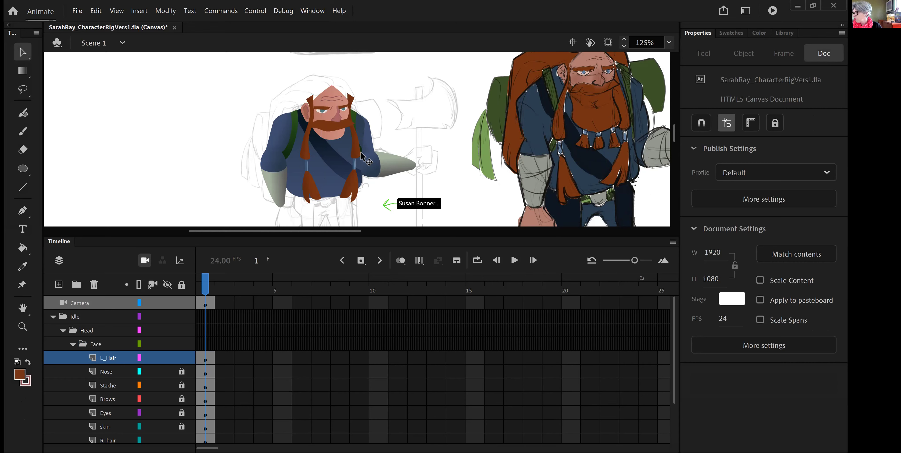
pyautogui.click(355, 180)
pyautogui.click(310, 152)
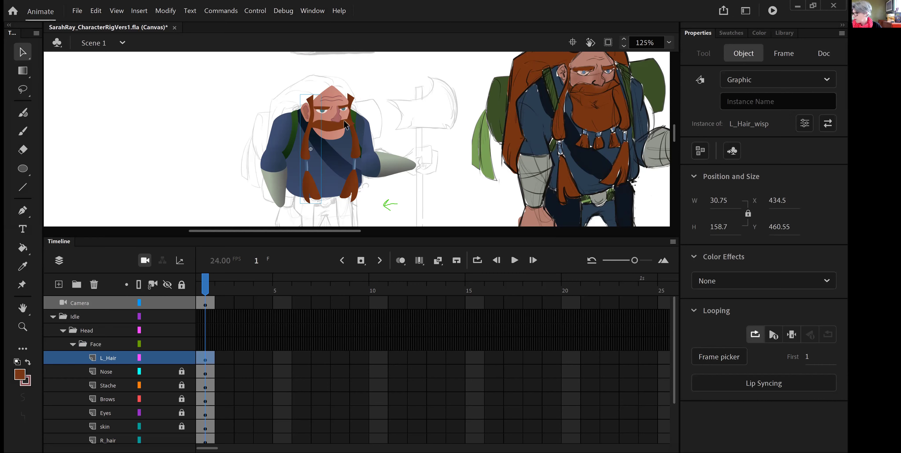
pyautogui.click(346, 129)
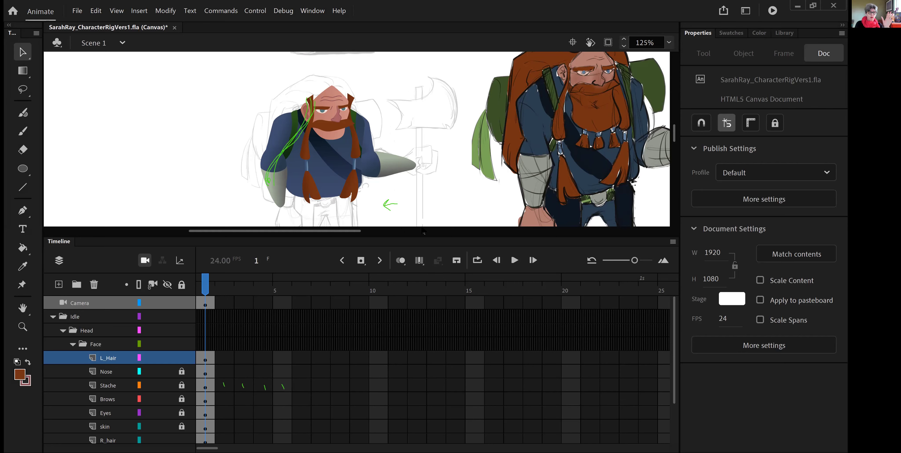
# Enter the dwarf's R_Hair_wisp symbol, select its hair shapes to inspect their fill, and return to Scene 1
pyautogui.click(354, 183)
pyautogui.doubleClick(357, 150)
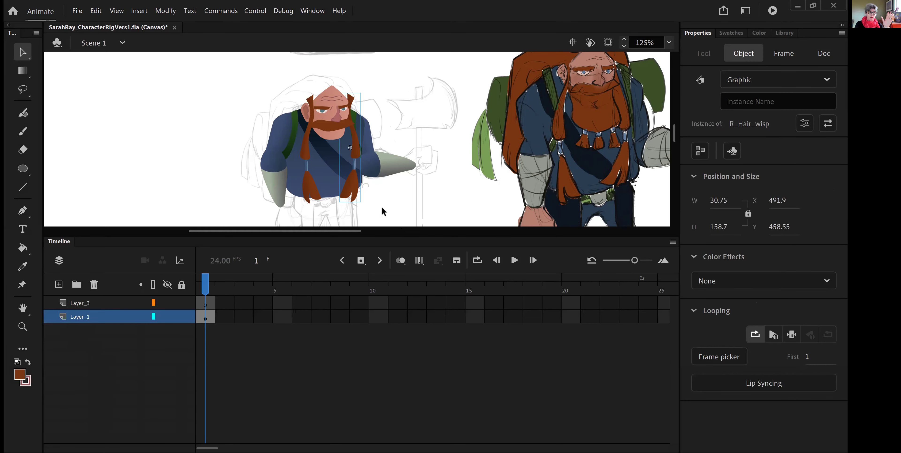
pyautogui.click(360, 182)
pyautogui.keyDown('shift'); pyautogui.click(358, 149); pyautogui.keyUp('shift')
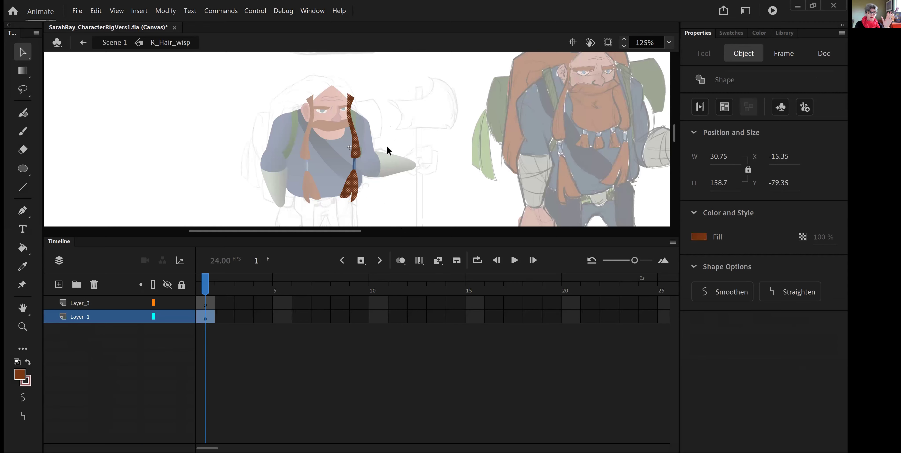
pyautogui.press('k')
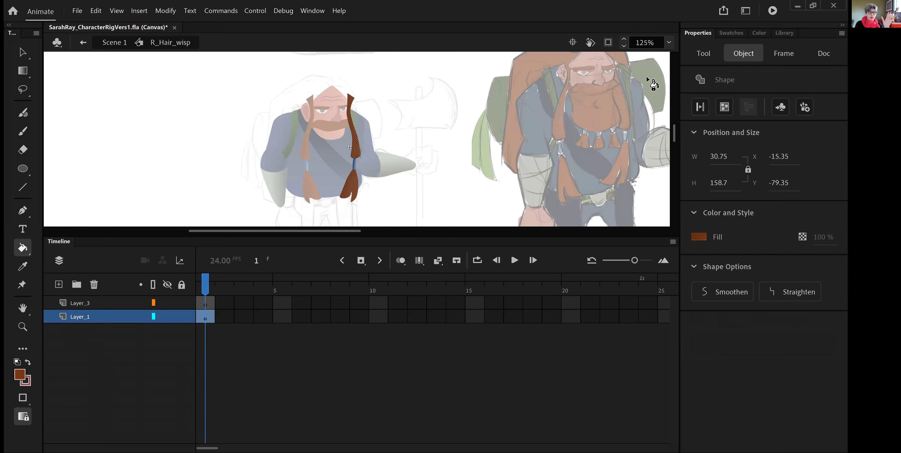
pyautogui.click(109, 46)
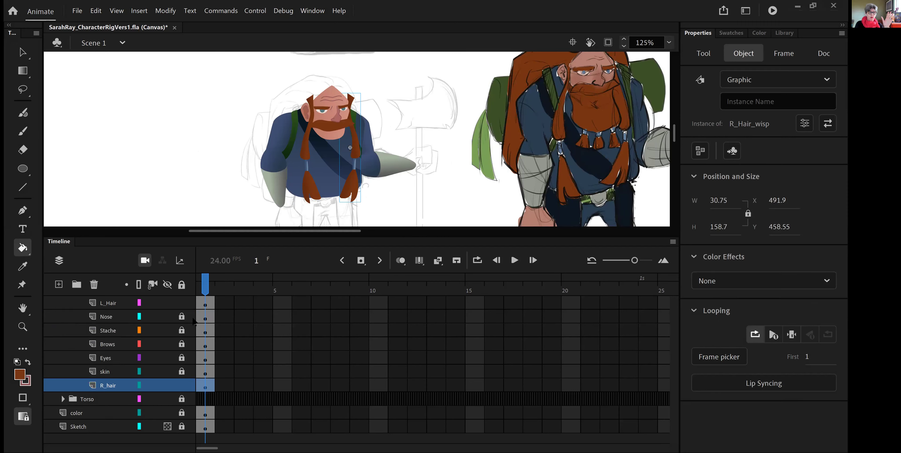
# On the L_Hair layer, sketch a closed oval about 81 by 96 px beside the dwarf and fill it with the sampled brown
pyautogui.click(183, 304)
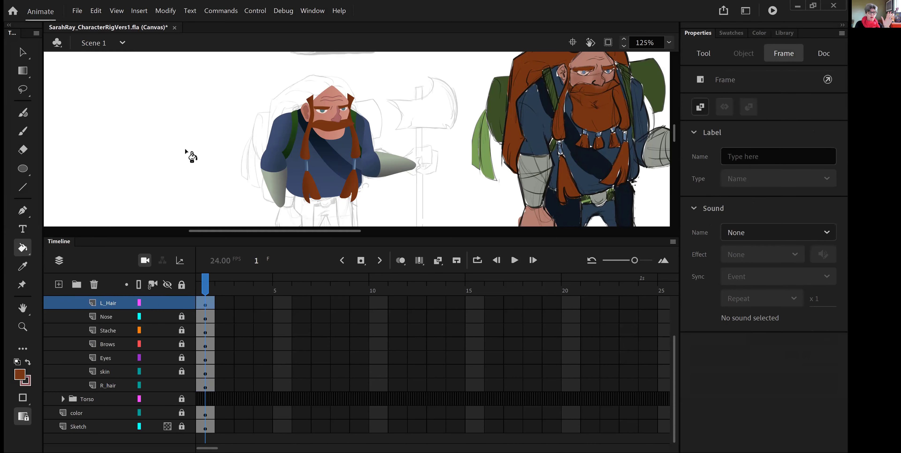
pyautogui.hotkey('shift', 'y')
pyautogui.moveTo(201, 148)
pyautogui.mouseDown()
pyautogui.moveTo(184, 98)
pyautogui.moveTo(201, 148)
pyautogui.mouseUp()
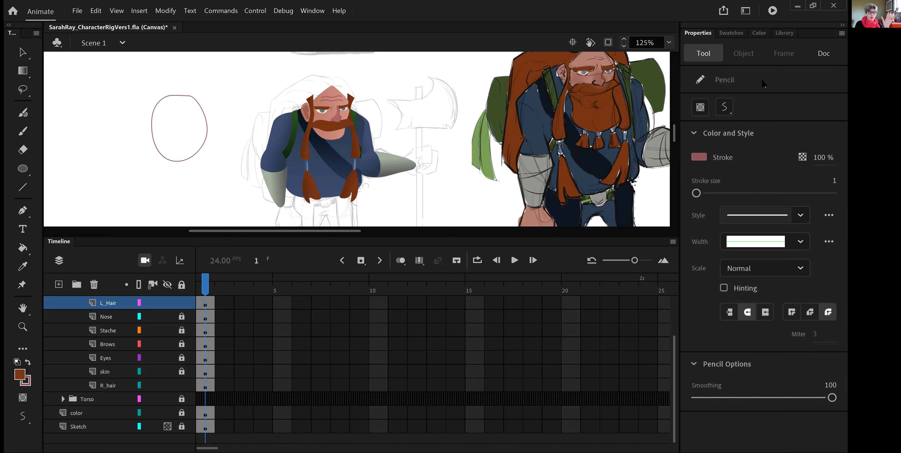
pyautogui.hotkey('ctrl', '=')
pyautogui.moveTo(545, 174); pyautogui.dragTo(603, 171)
pyautogui.moveTo(308, 116)
pyautogui.mouseDown()
pyautogui.moveTo(578, 113)
pyautogui.moveTo(553, 64)
pyautogui.mouseUp()
pyautogui.press('k')
pyautogui.click(376, 157)
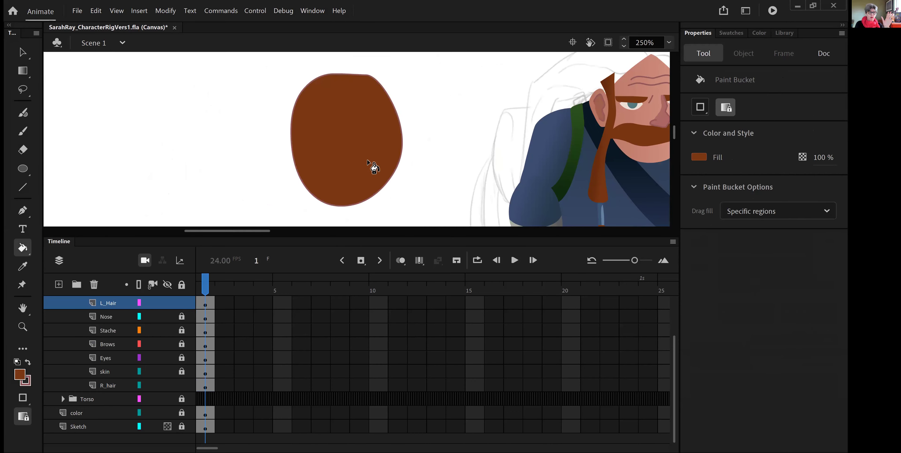
# Select the oval's fill and recolour it with the green 3A4F27 sampled from the reference dwarf's backpack
pyautogui.press('v')
pyautogui.hotkey('ctrl', 'a')
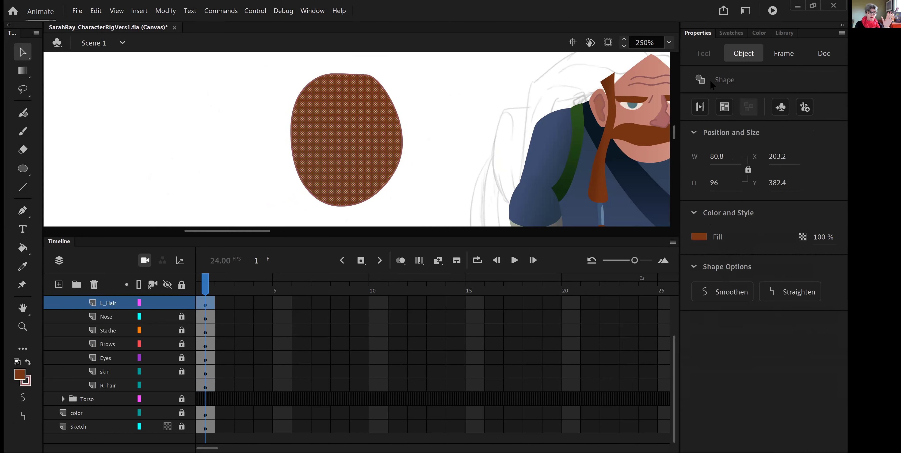
pyautogui.press('k')
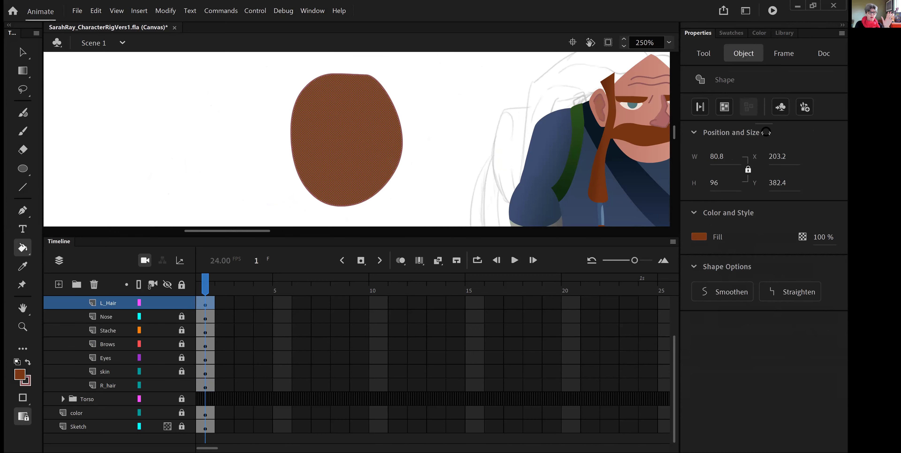
pyautogui.hotkey('ctrl', 'shift', 'F9')
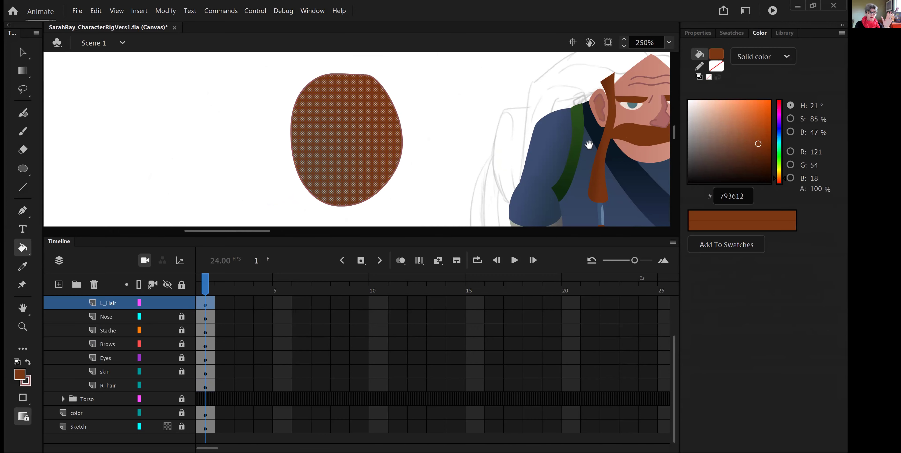
pyautogui.hscroll(5, 602, 142)
pyautogui.moveTo(602, 143); pyautogui.dragTo(373, 159)
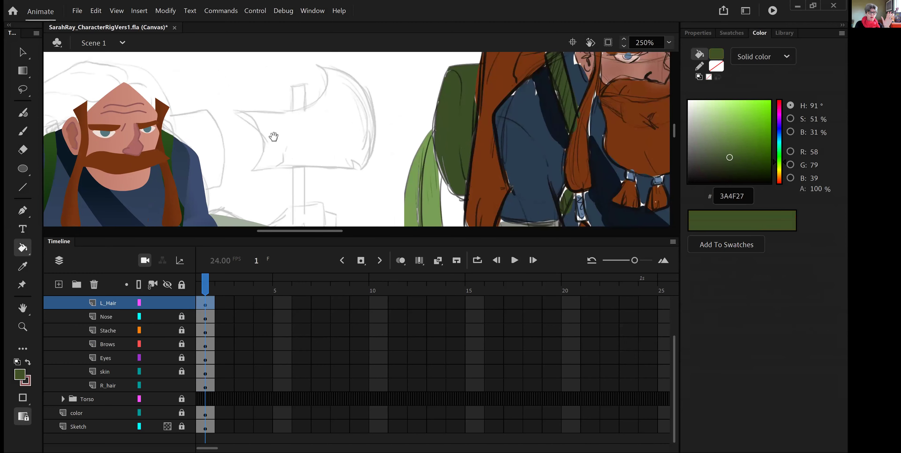
pyautogui.hscroll(-10, 273, 117)
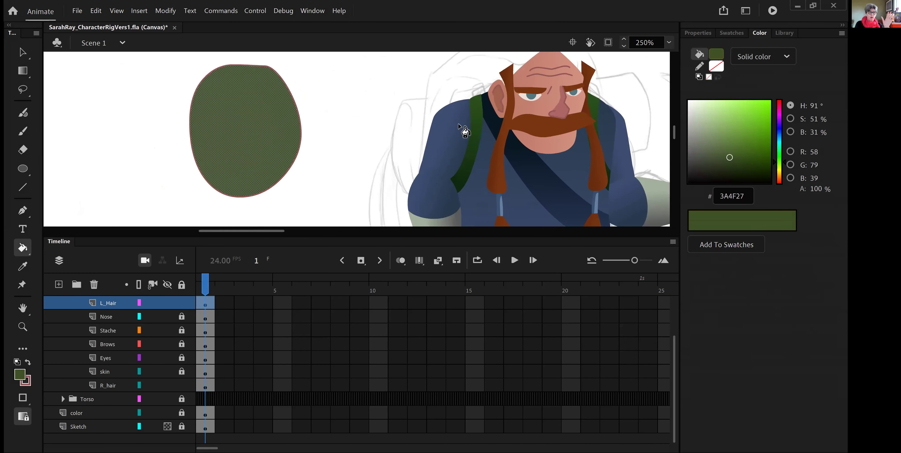
# Change the selected oval's fill type from solid colour to a linear gradient
pyautogui.click(787, 62)
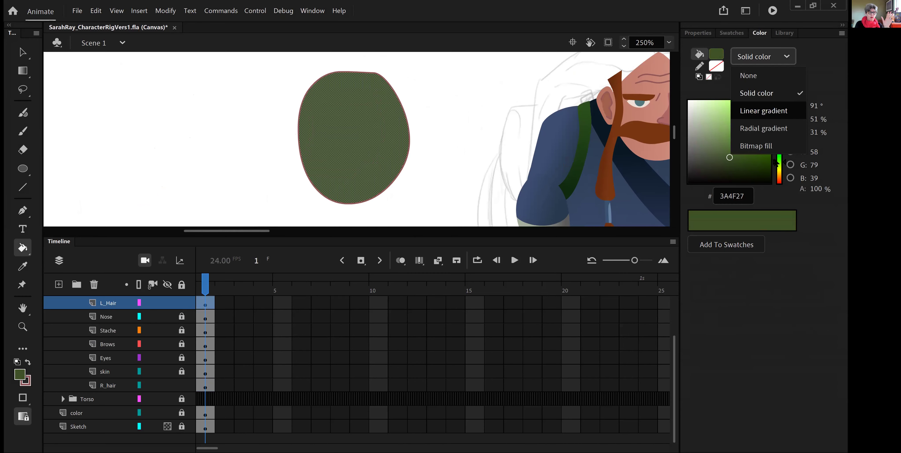
pyautogui.click(764, 111)
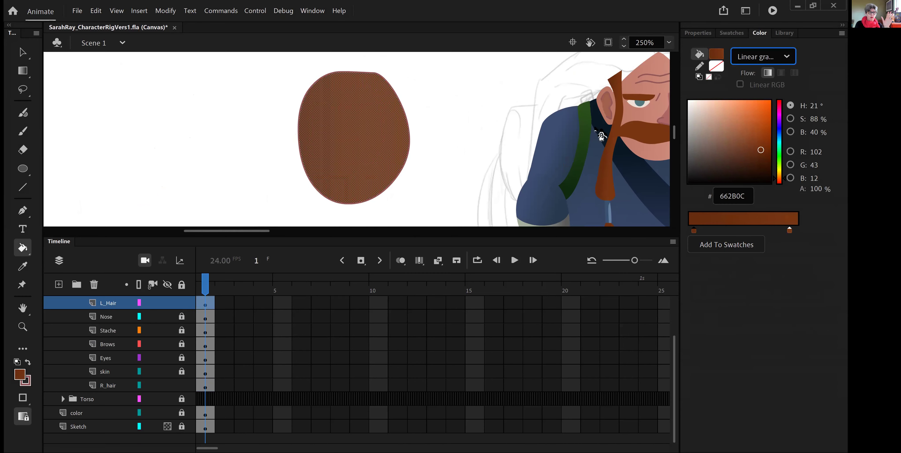
# Recolour the selected oval with the blue 2D3F56 sampled from the dwarf's tunic
pyautogui.press('space')
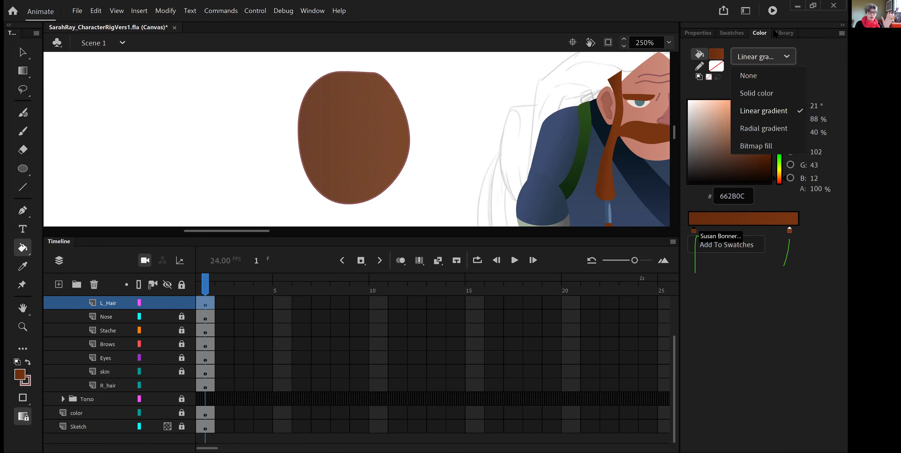
pyautogui.click(787, 59)
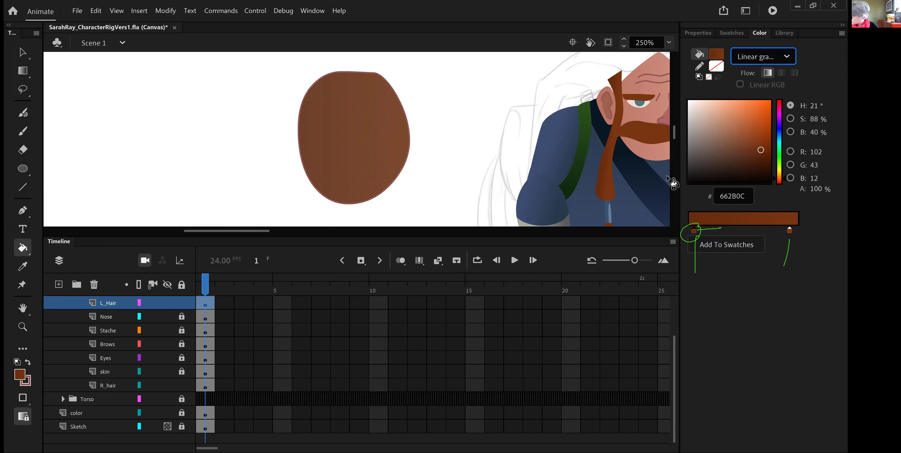
pyautogui.click(602, 162)
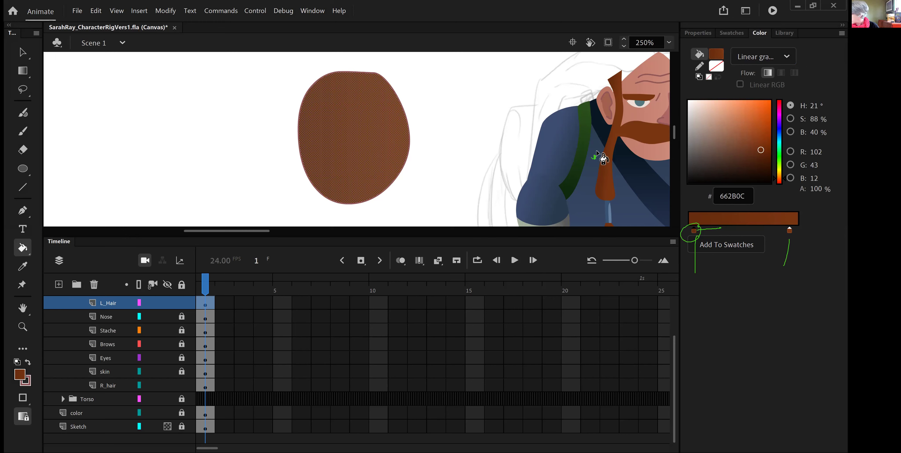
pyautogui.press('i')
pyautogui.click(598, 165)
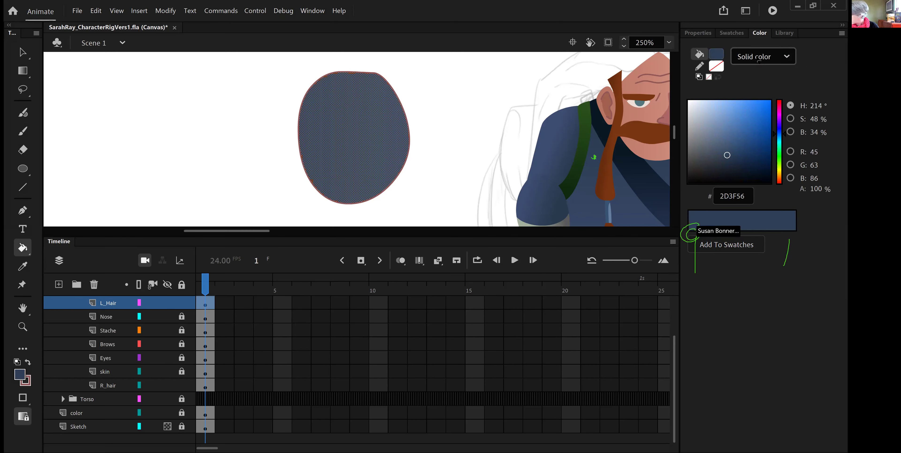
# Change the oval's fill to a linear gradient and set its first colour stop to white FFFFFF sampled from the canvas
pyautogui.click(763, 57)
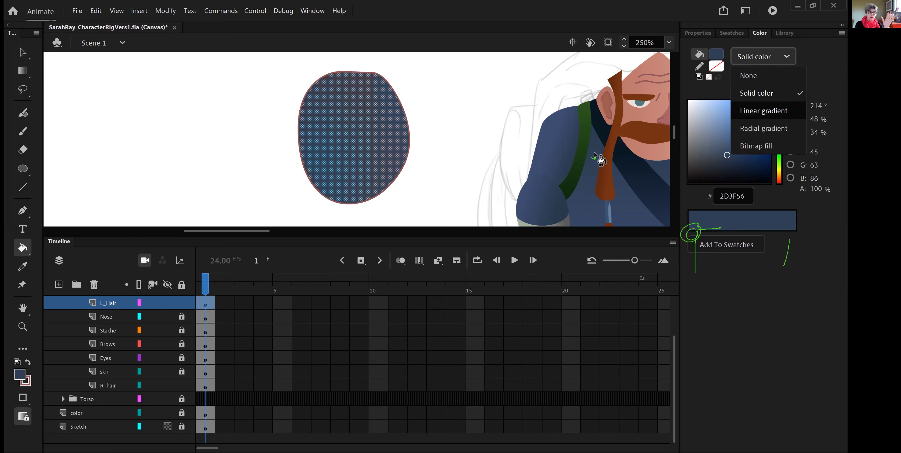
pyautogui.click(763, 111)
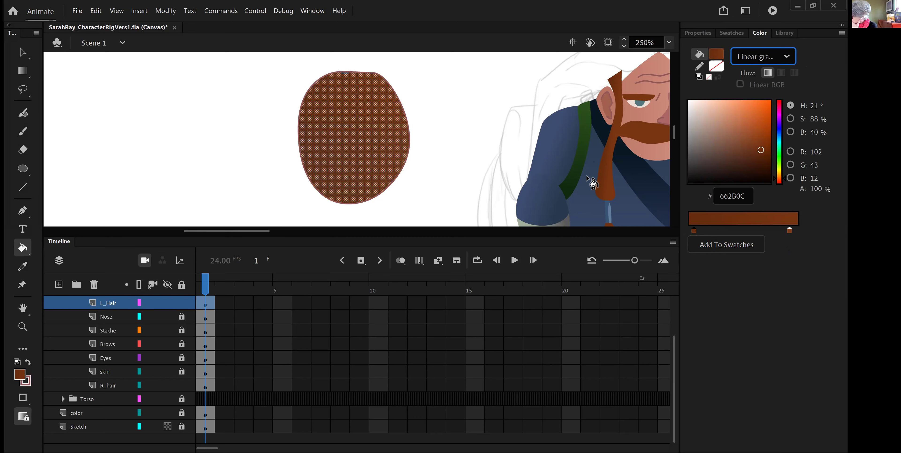
pyautogui.doubleClick(694, 231)
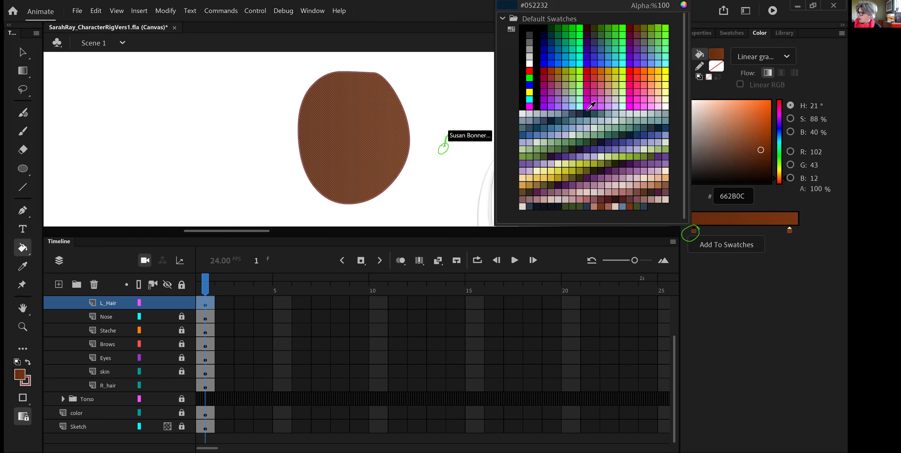
pyautogui.click(461, 181)
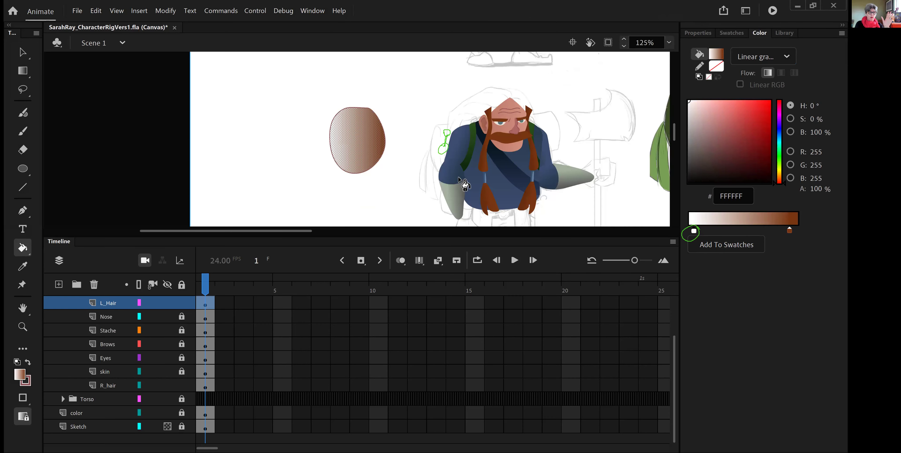
# Recolour the oval with the solid green 3A4F27 sampled from the reference dwarf's backpack
pyautogui.moveTo(638, 142); pyautogui.dragTo(306, 139)
pyautogui.press('i')
pyautogui.click(663, 135)
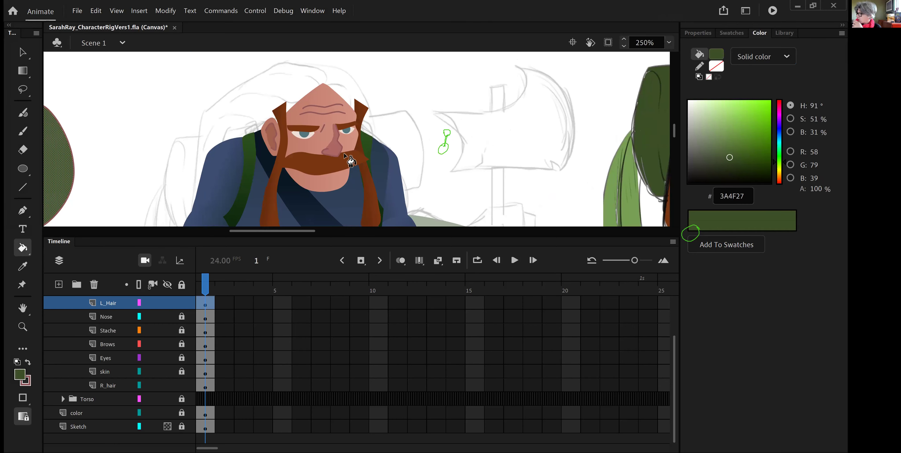
pyautogui.moveTo(583, 128); pyautogui.dragTo(640, 105)
pyautogui.moveTo(271, 189)
pyautogui.mouseDown()
pyautogui.moveTo(573, 170)
pyautogui.moveTo(584, 178)
pyautogui.mouseUp()
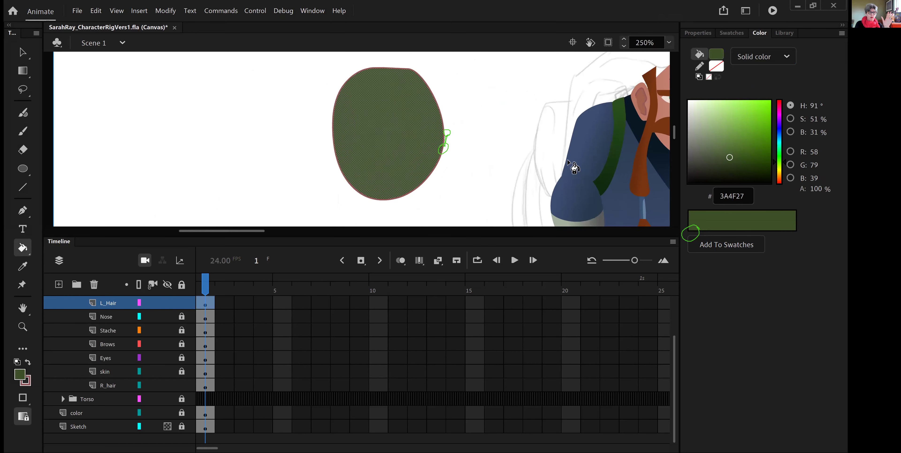
# Select the whole demonstration oval beside the dwarf, including its outline, and delete it
pyautogui.press('v')
pyautogui.click(319, 67)
pyautogui.moveTo(319, 66)
pyautogui.mouseDown()
pyautogui.moveTo(491, 213)
pyautogui.moveTo(497, 207)
pyautogui.mouseUp()
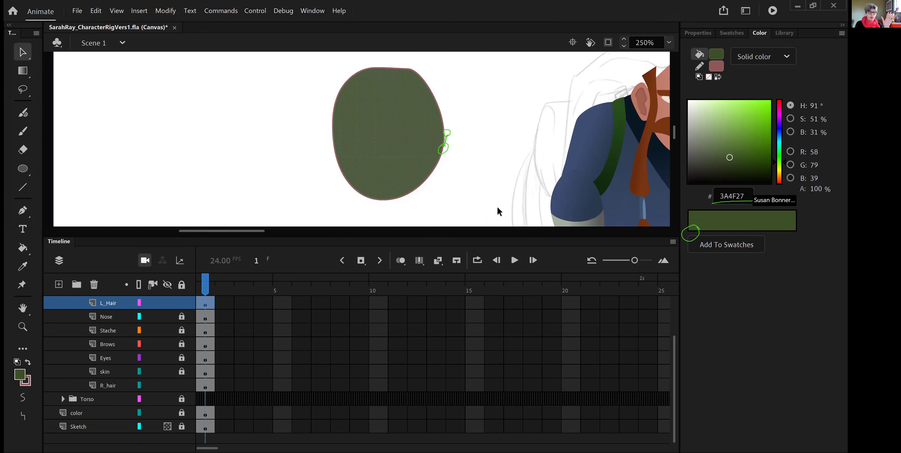
pyautogui.press('Delete')
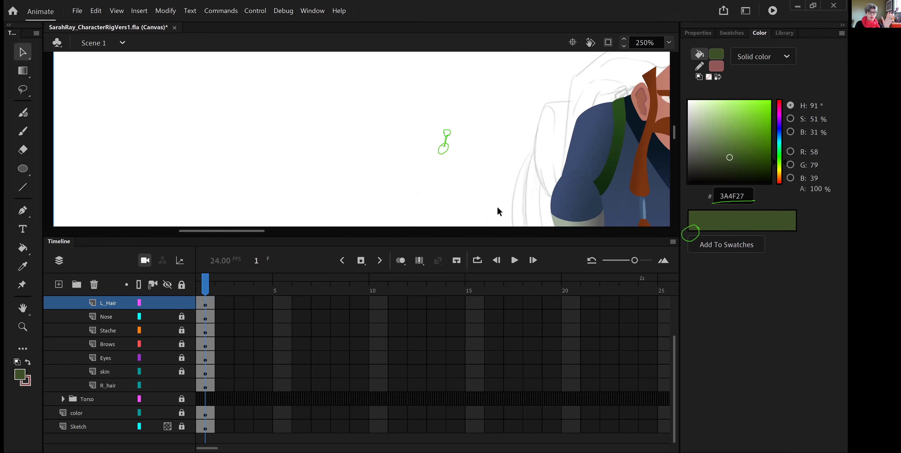
pyautogui.hotkey('ctrl', '2')
pyautogui.hotkey('ctrl', 'z')
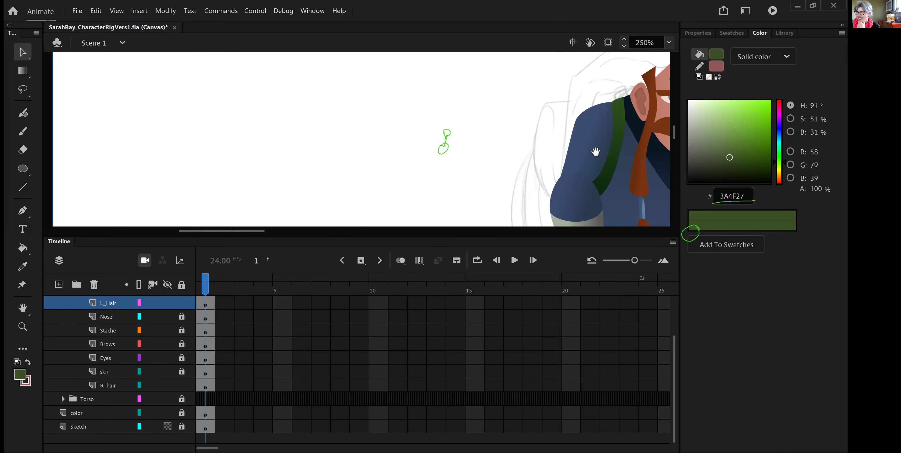
# Enlarge the stage area by shrinking the timeline and display the default colour swatches to examine the saved colours
pyautogui.hscroll(5, 606, 128)
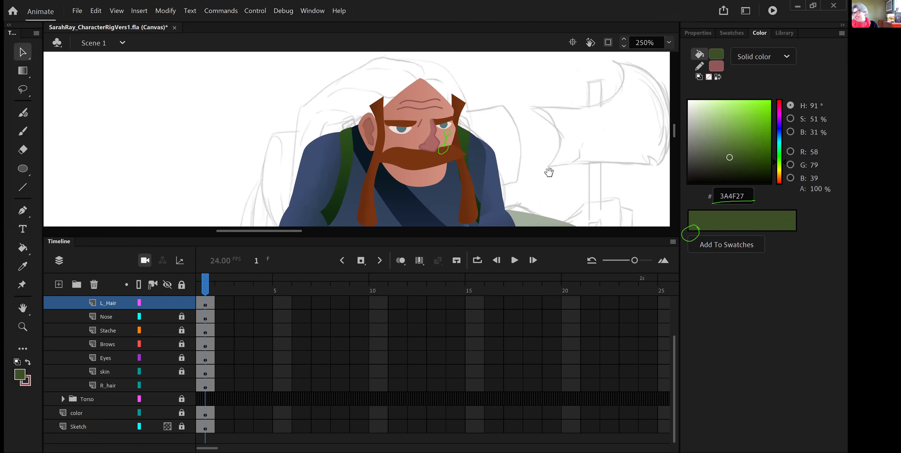
pyautogui.moveTo(553, 164); pyautogui.dragTo(578, 148)
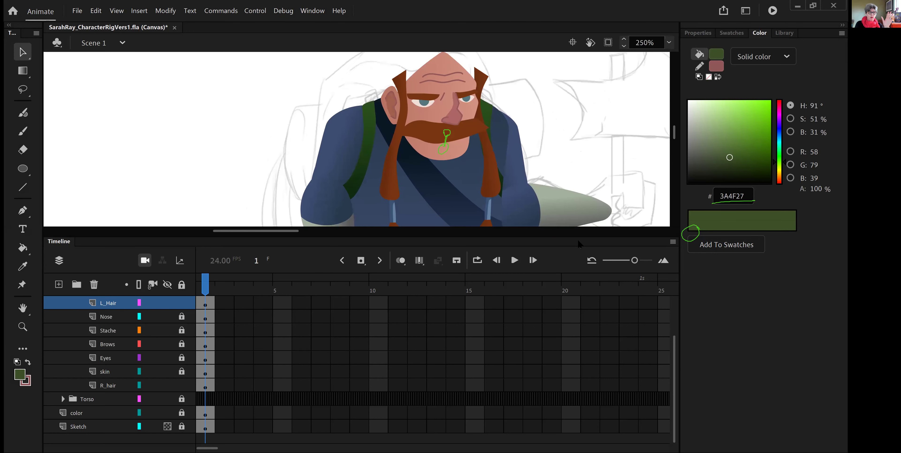
pyautogui.moveTo(586, 241); pyautogui.dragTo(587, 311)
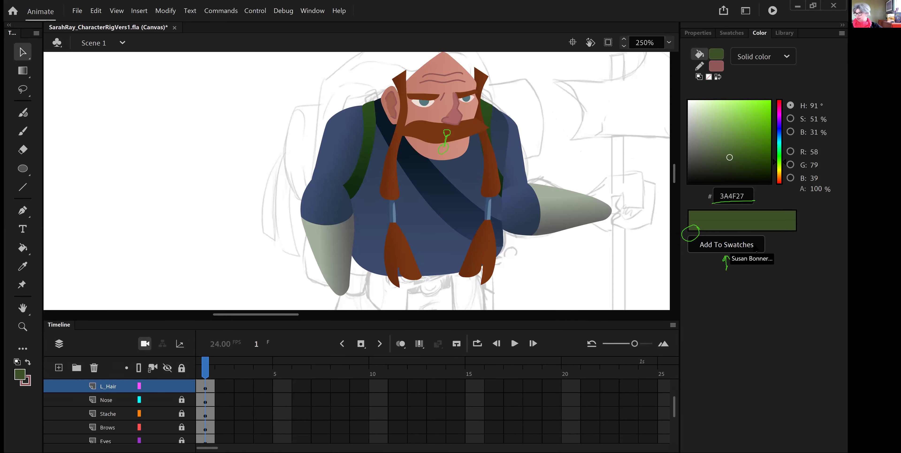
pyautogui.click(731, 33)
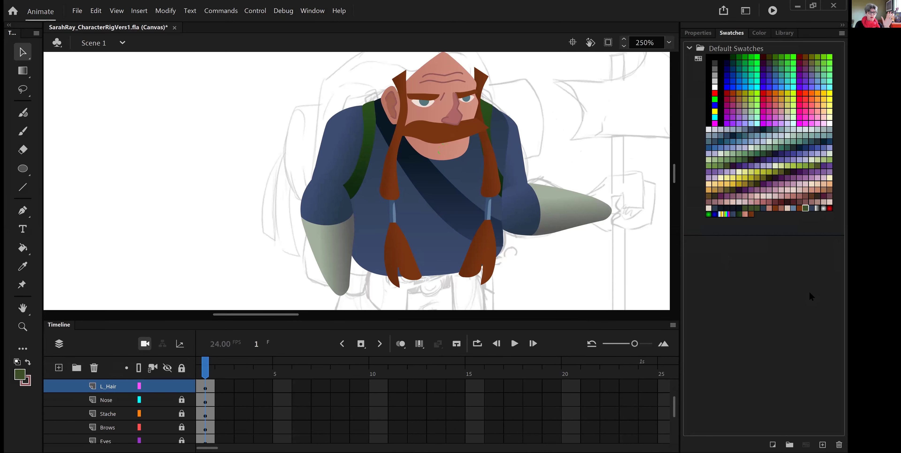
pyautogui.hotkey('ctrl', '-')
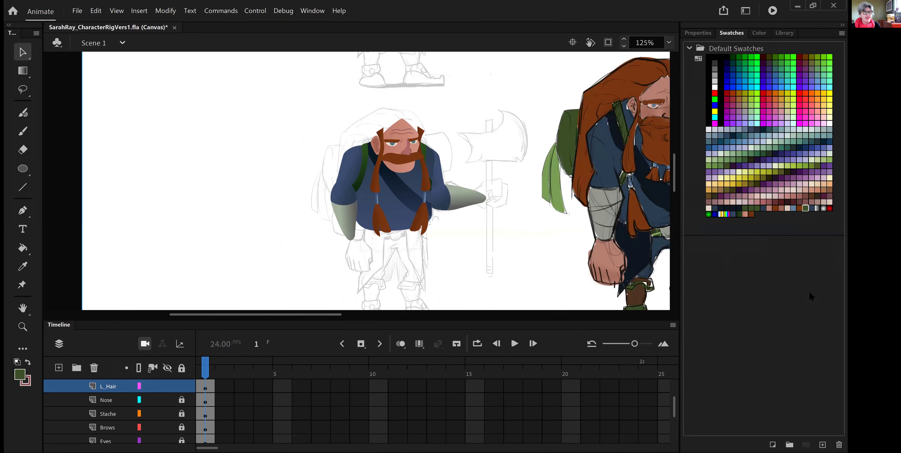